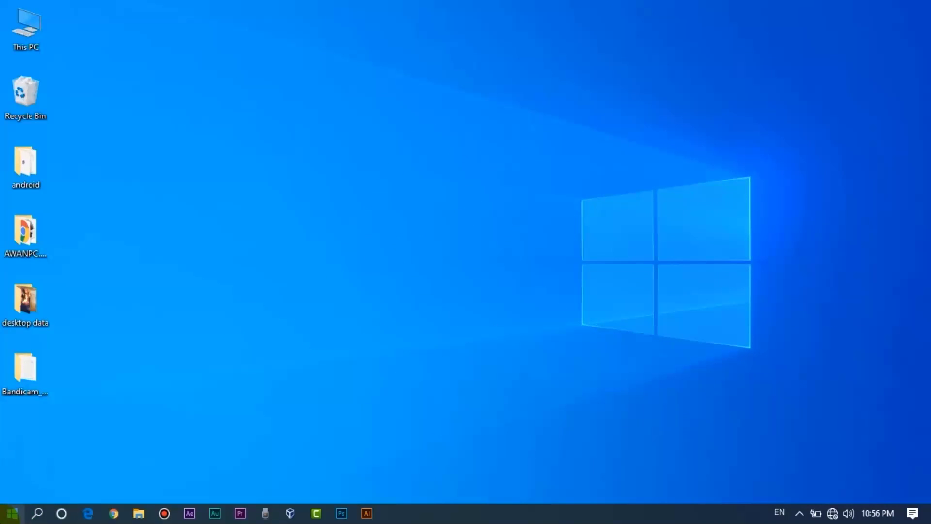
- Search the installed programs for Excel 2016 with "ex" and launch it
left_click(10, 513)
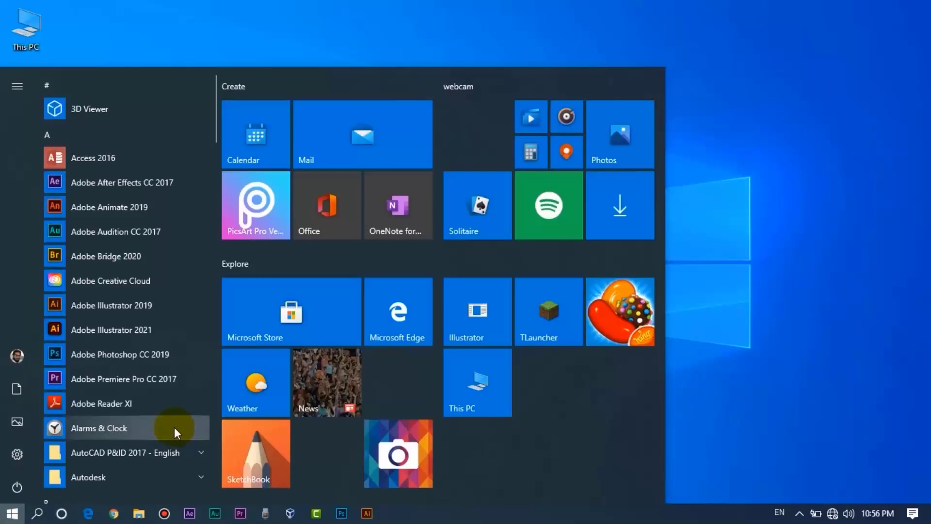
scroll(167, 320, "down", 5)
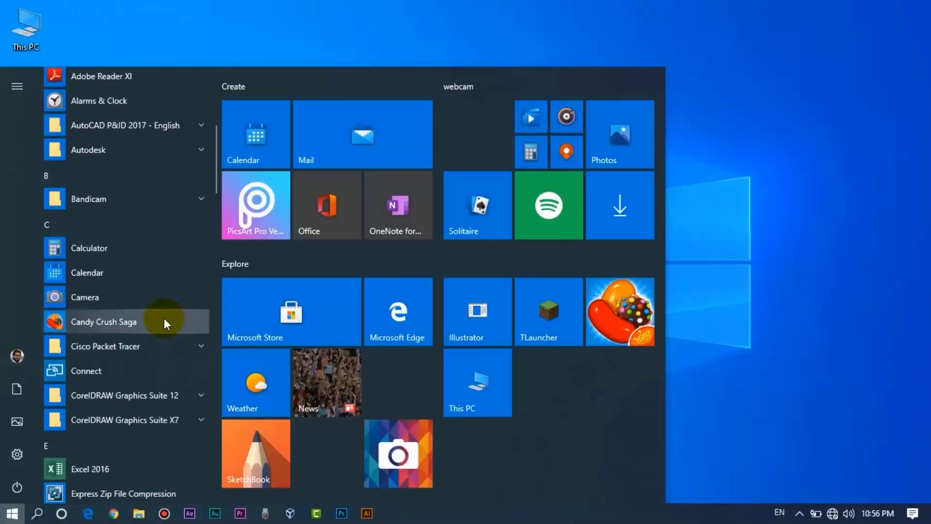
left_click(6, 516)
left_click(7, 514)
type("ex")
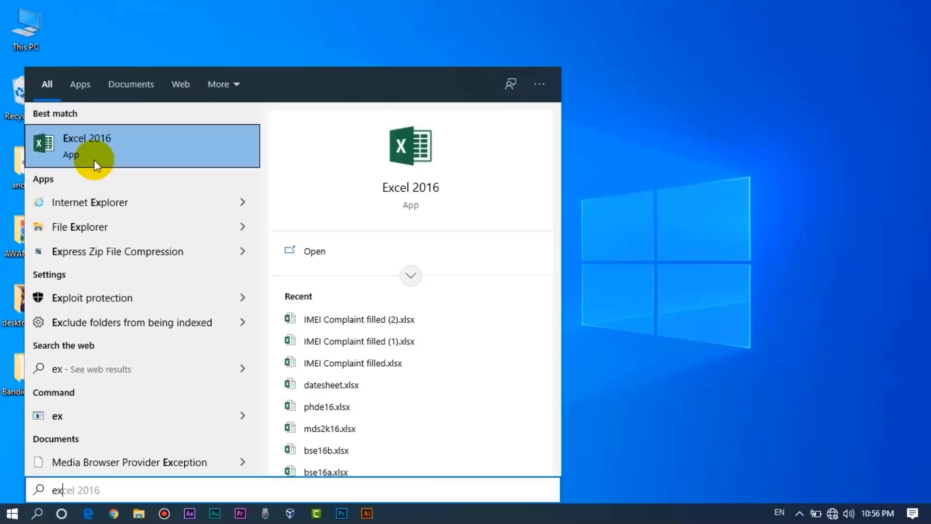
left_click(100, 150)
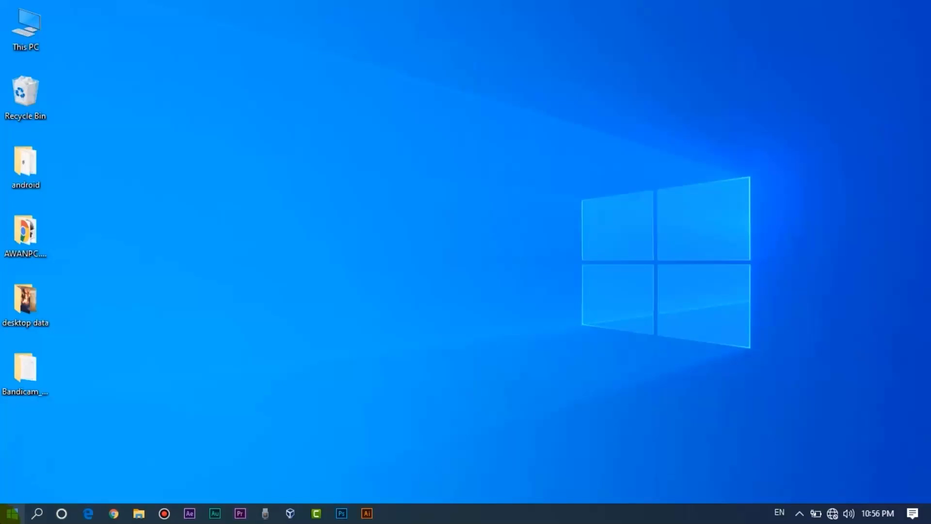
- Search the installed programs for "ex" and pin Excel 2016 to the taskbar
left_click(11, 515)
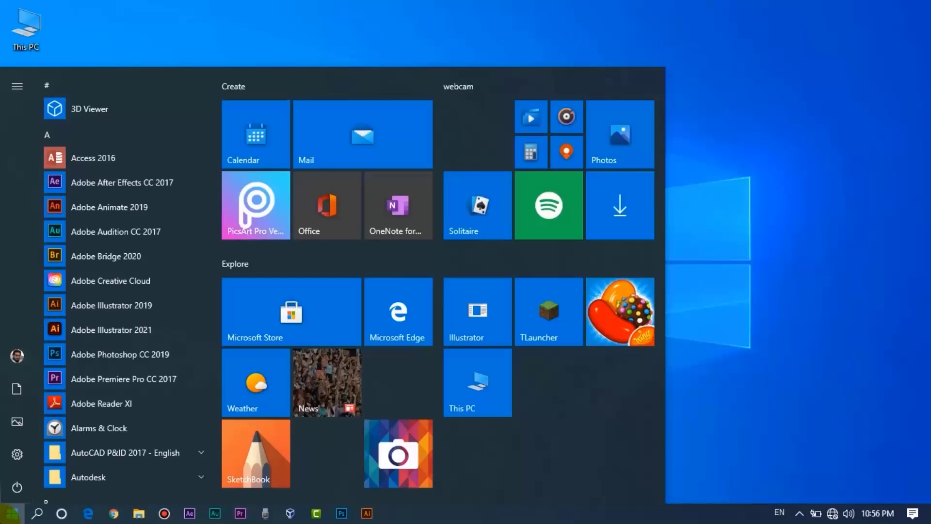
scroll(91, 380, "down", 5)
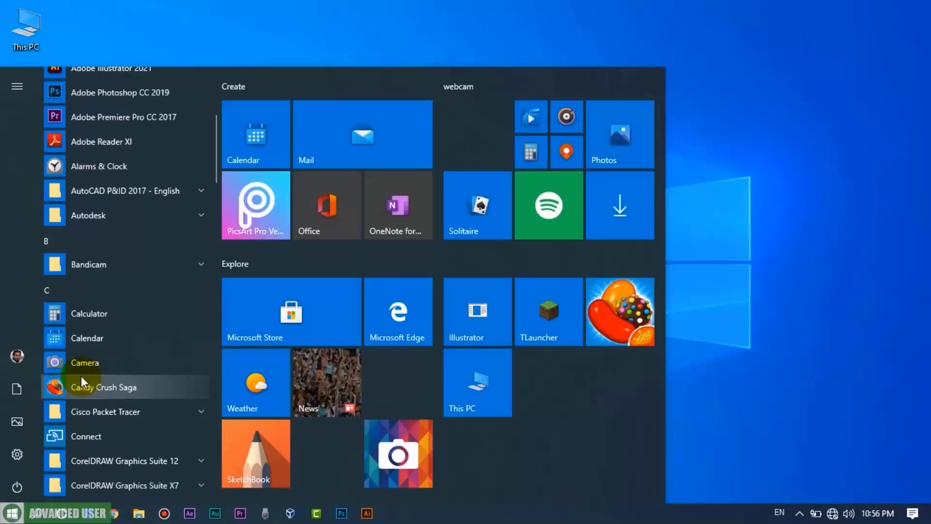
type("ex")
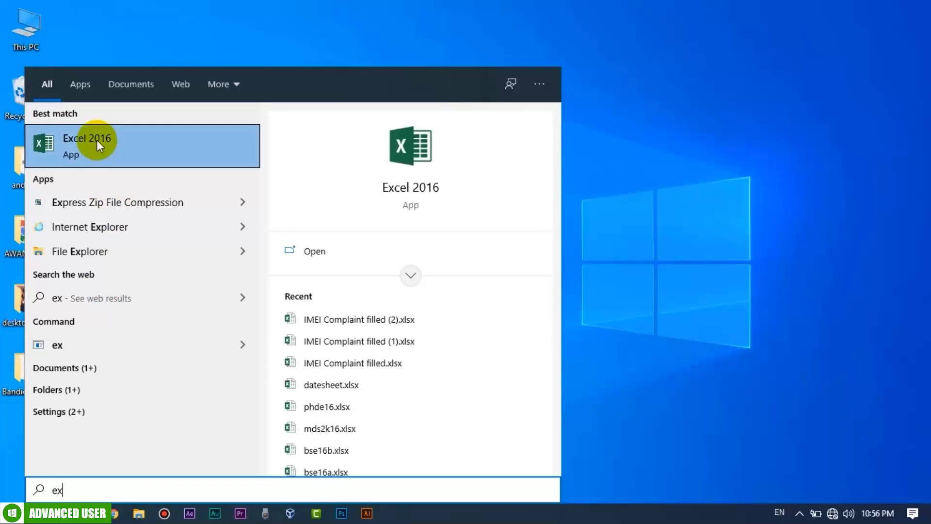
right_click(97, 142)
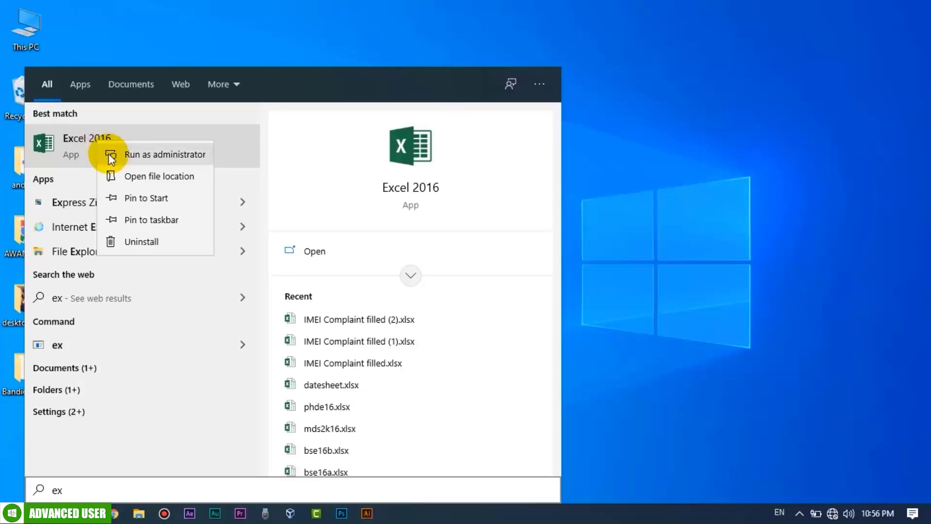
left_click(145, 217)
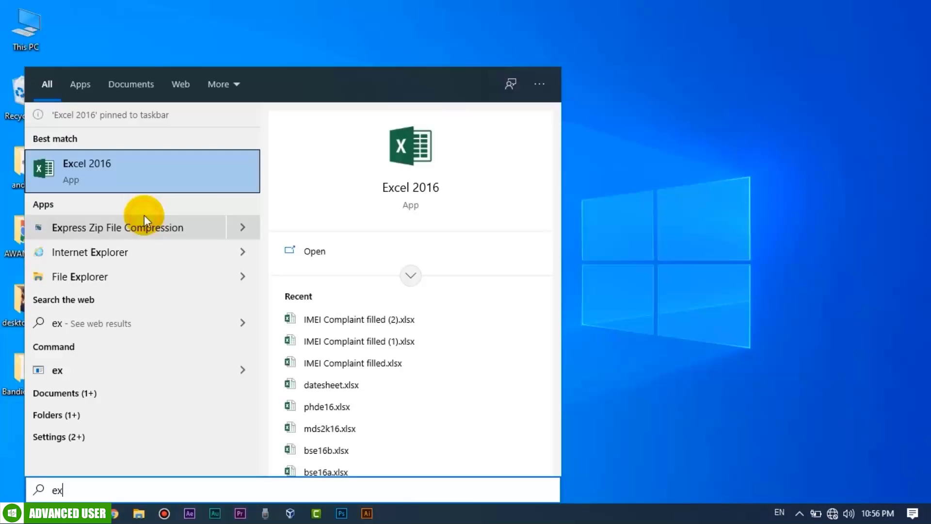
left_click(458, 517)
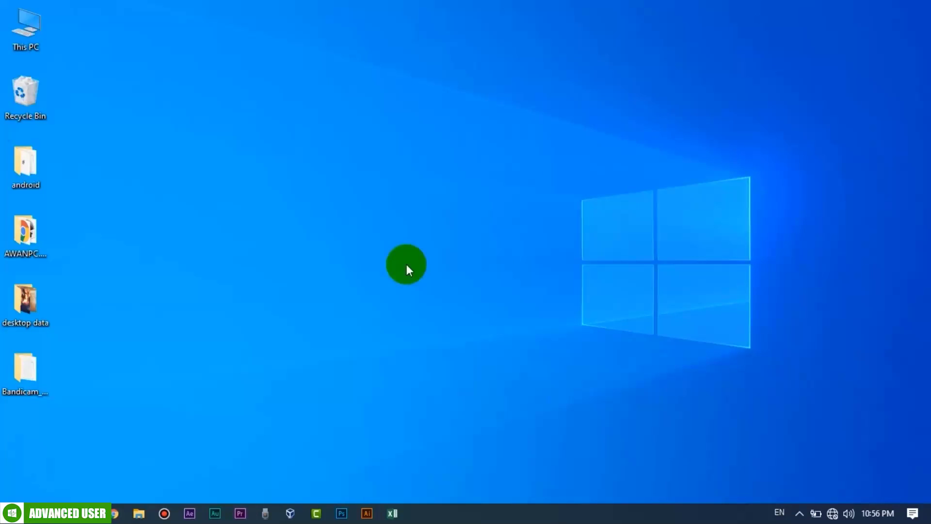
- Launch Excel from its pinned taskbar shortcut and close it from the start screen
left_click(395, 515)
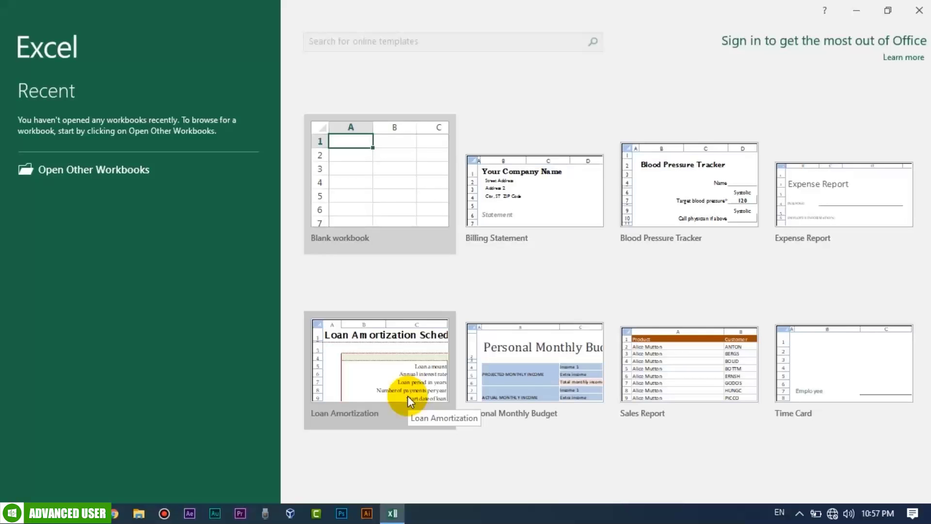
left_click(919, 11)
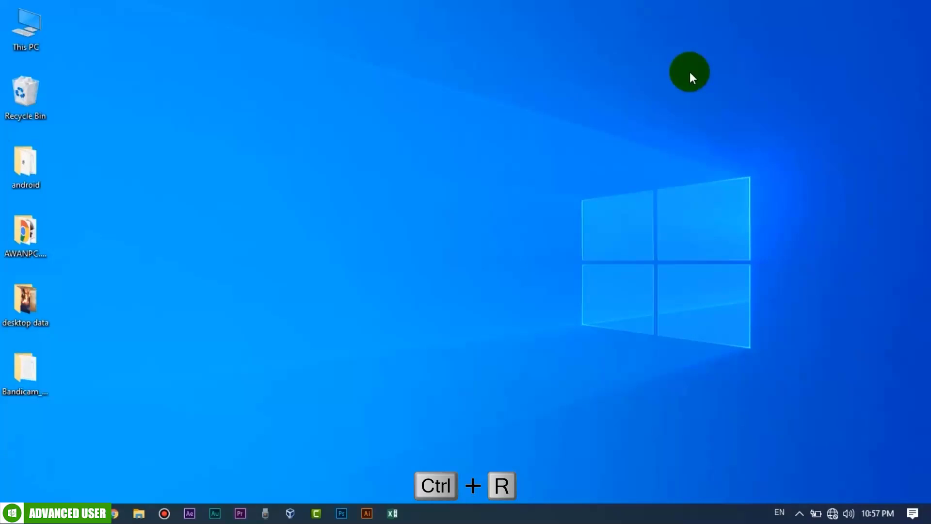
- Launch Excel by running the command "excel" from the Run dialog
key("super")
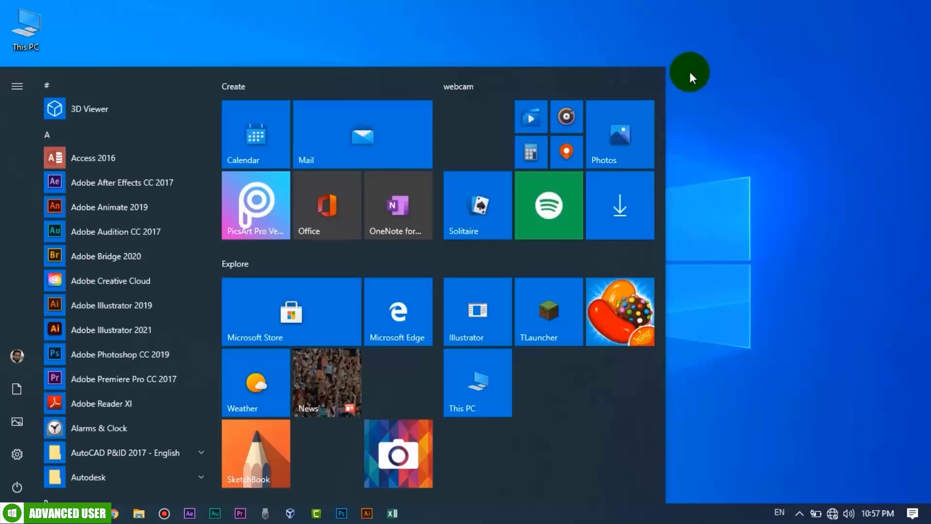
key("super")
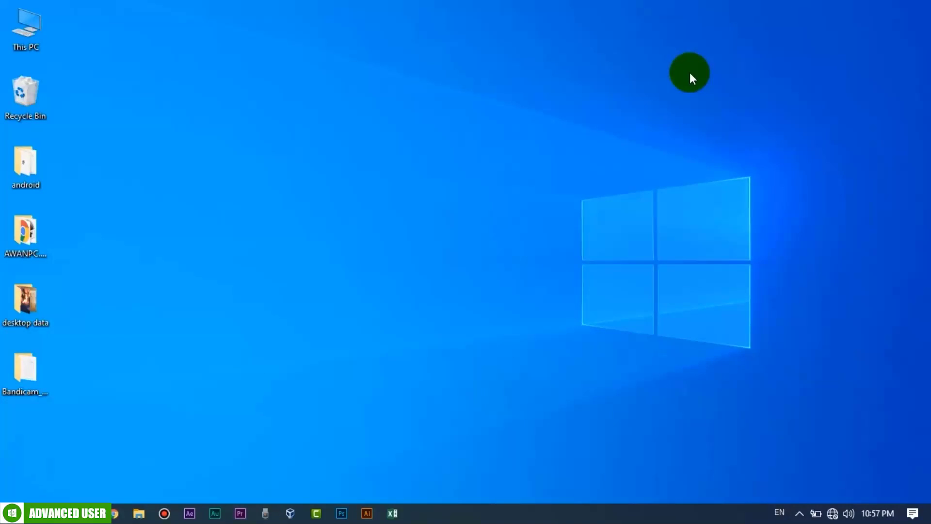
key("super+r")
type("excel")
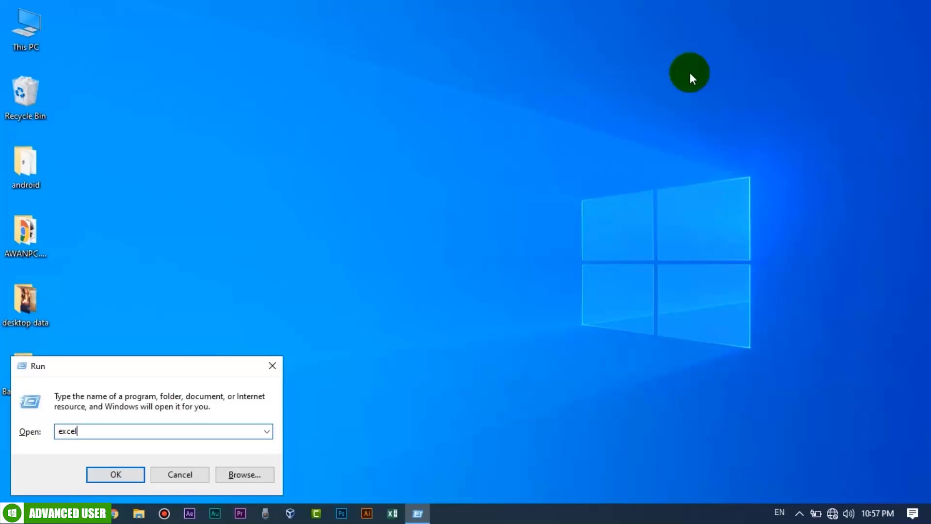
key("Return")
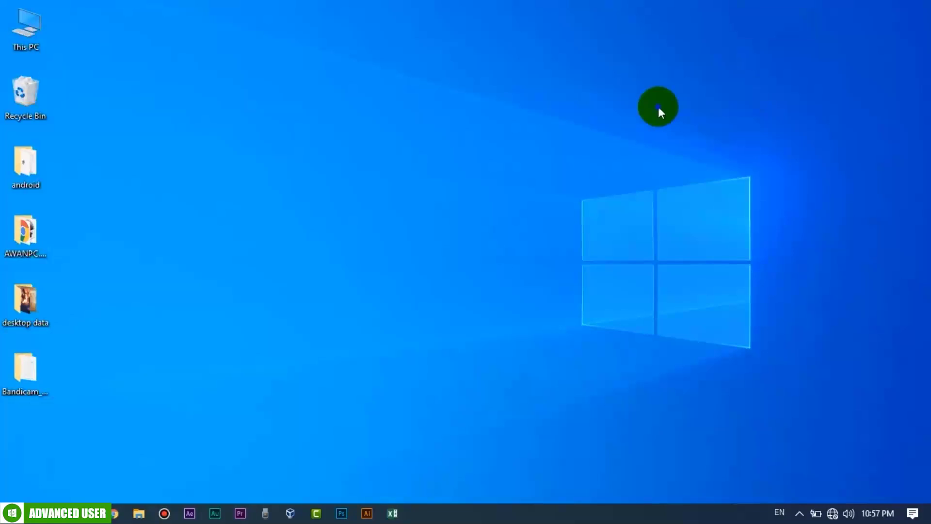
right_click(659, 106)
left_click(693, 144)
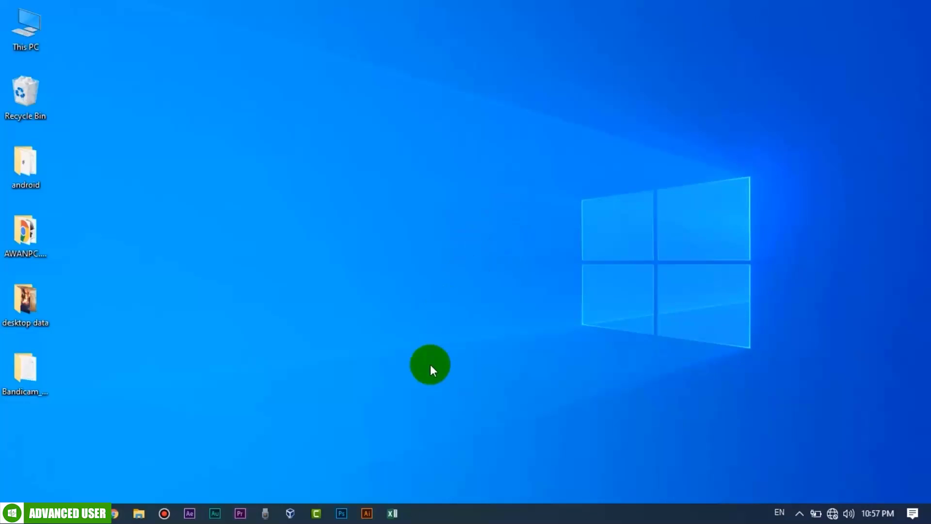
- Launch Excel from its pinned taskbar shortcut and create a blank workbook
left_click(392, 513)
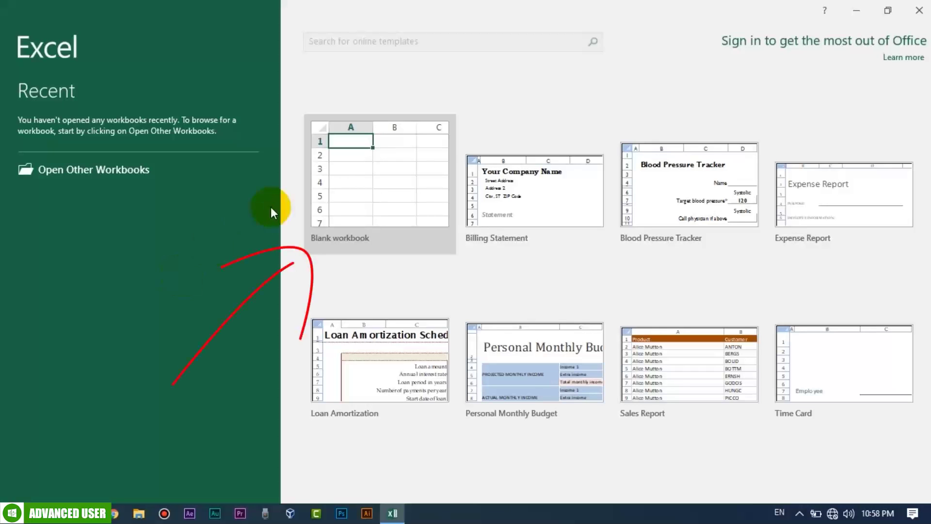
left_click(333, 185)
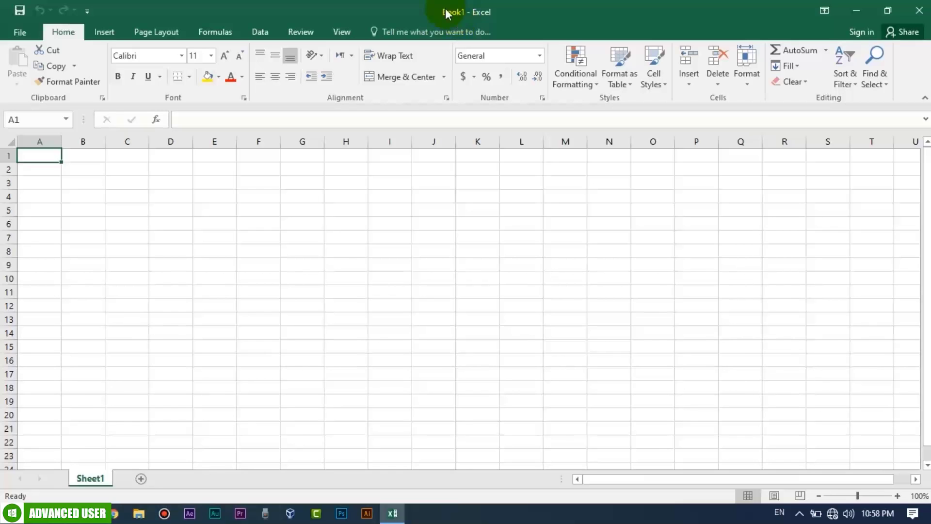
- Save the new workbook to the Desktop under the file name "my workbook" in Excel Workbook (*.xlsx) format
key("ctrl+s")
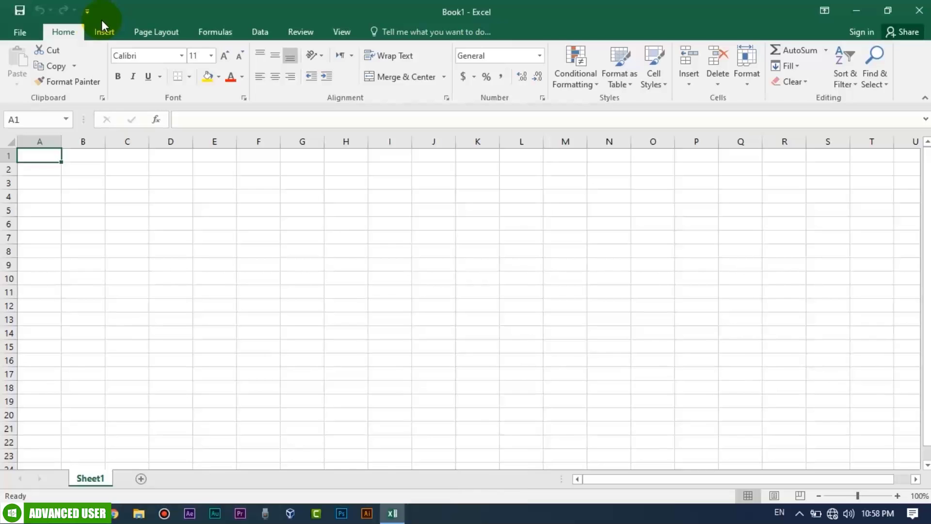
left_click(22, 10)
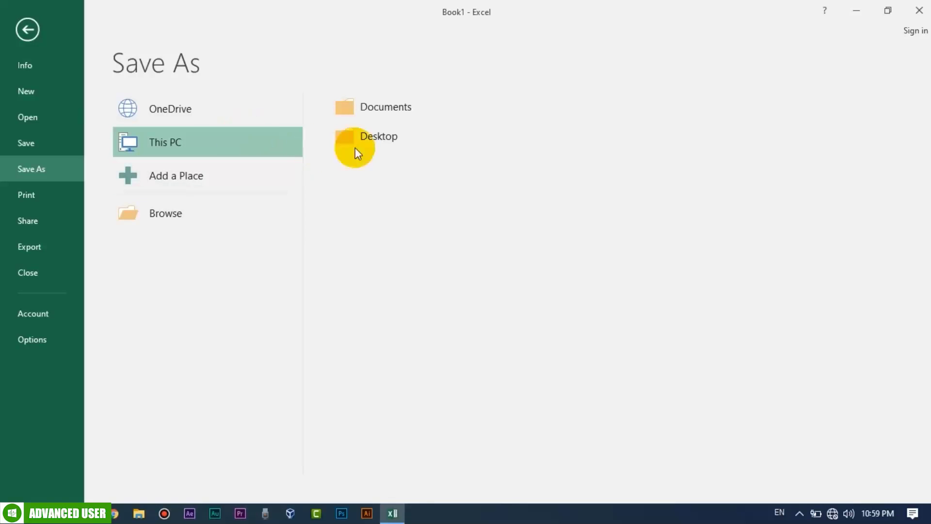
left_click(187, 214)
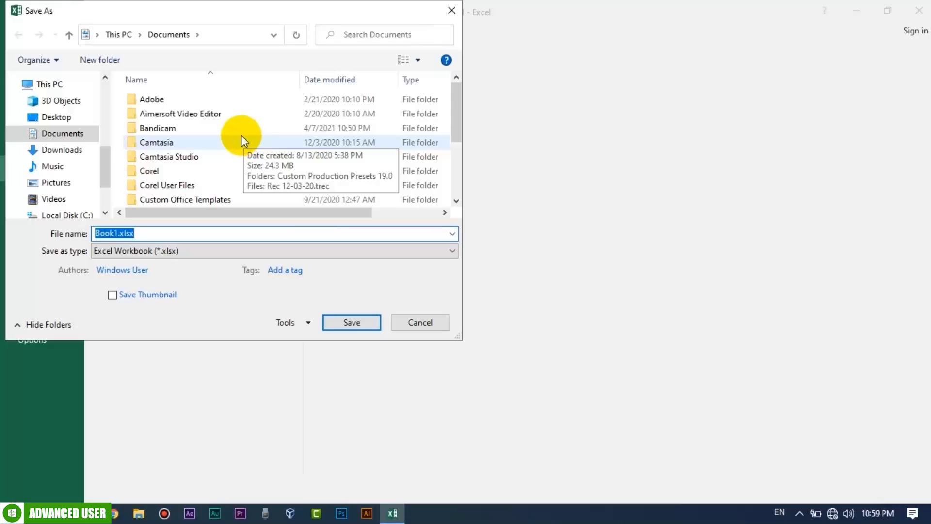
left_click(67, 117)
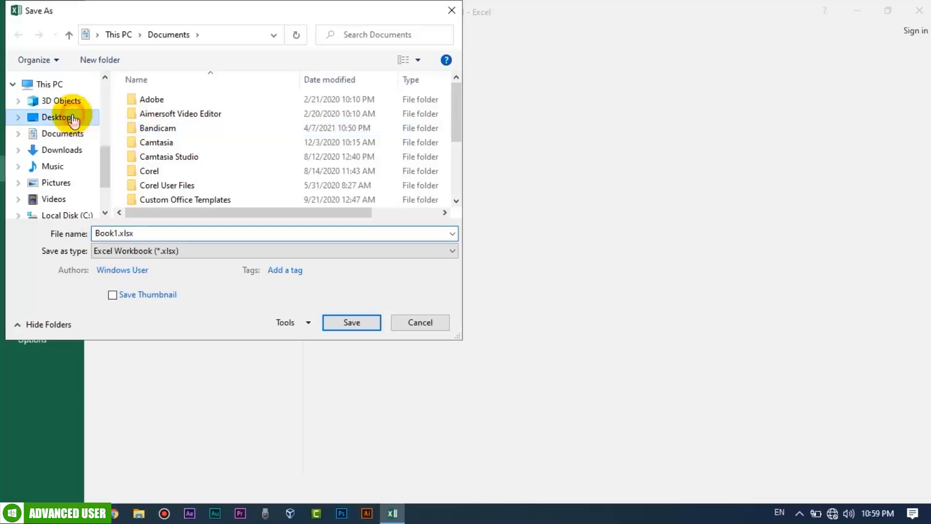
double_click(167, 234)
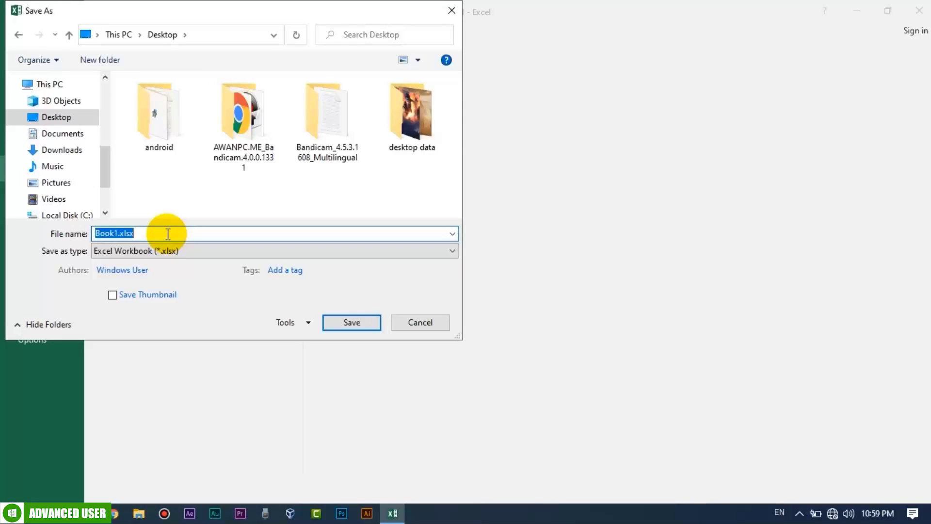
type("my workbook")
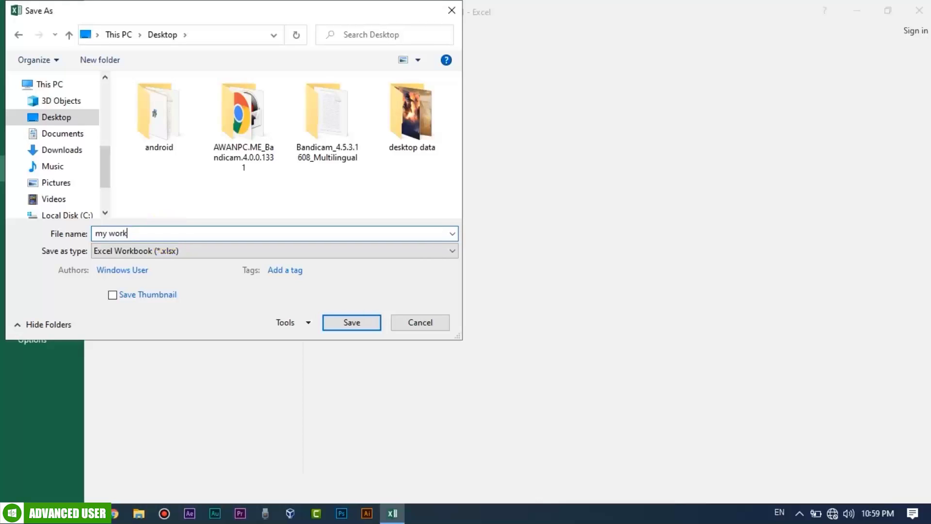
key("Return")
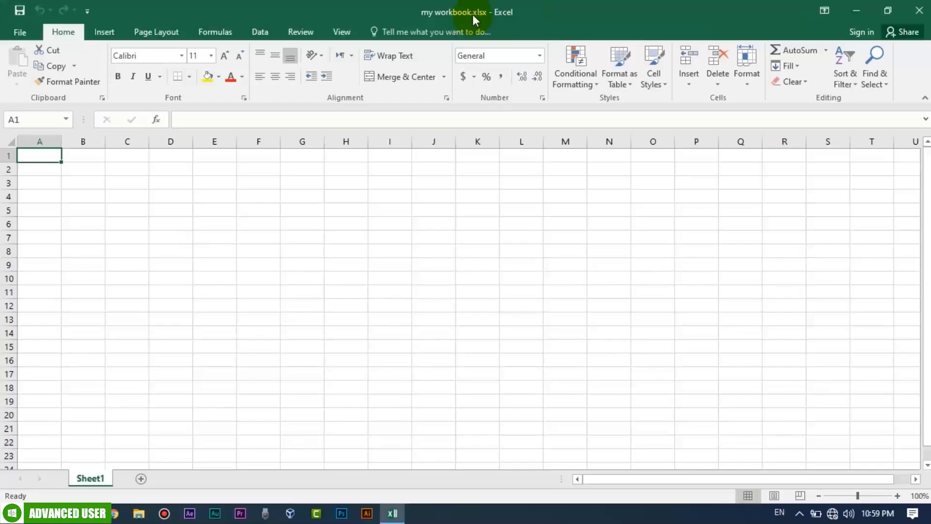
- Examine the saved workbook file and its extension on the desktop, and return to the open workbook
left_click(929, 515)
left_click(333, 325)
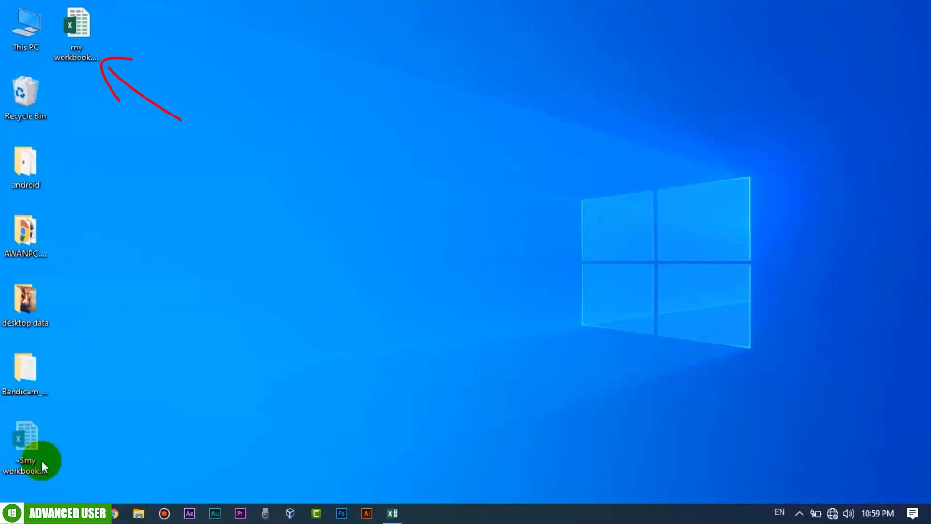
left_click(91, 24)
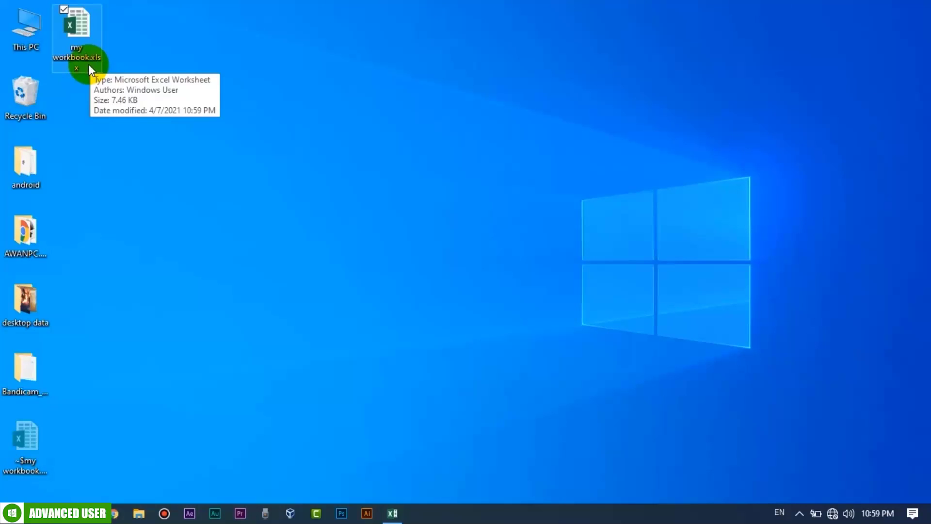
left_click(160, 105)
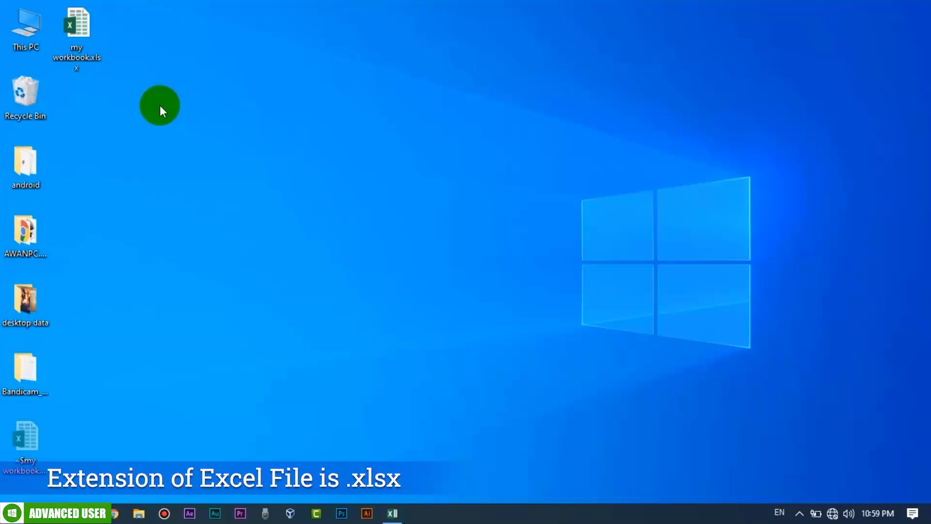
left_click(393, 513)
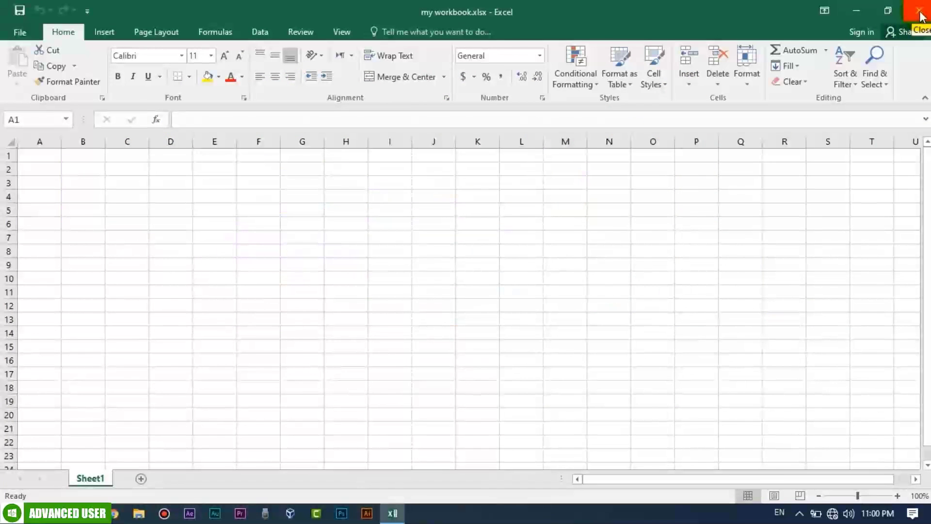
- Try the workbook window's size controls by restoring it down, maximizing it, minimizing it and bringing it back
left_click(894, 15)
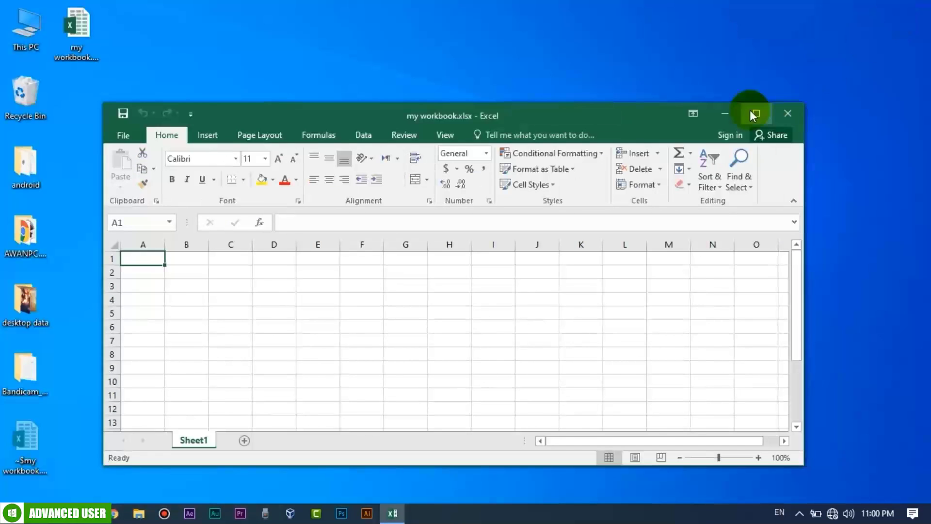
left_click(750, 113)
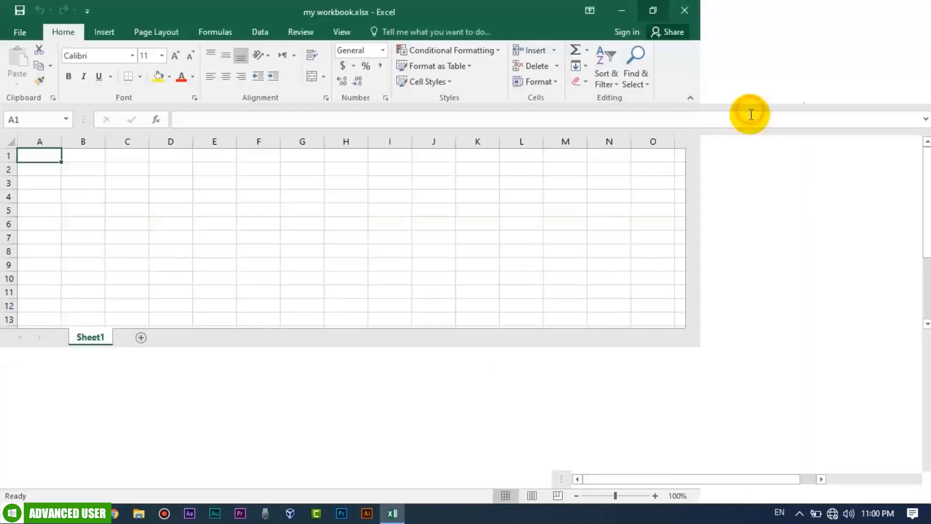
left_click(856, 11)
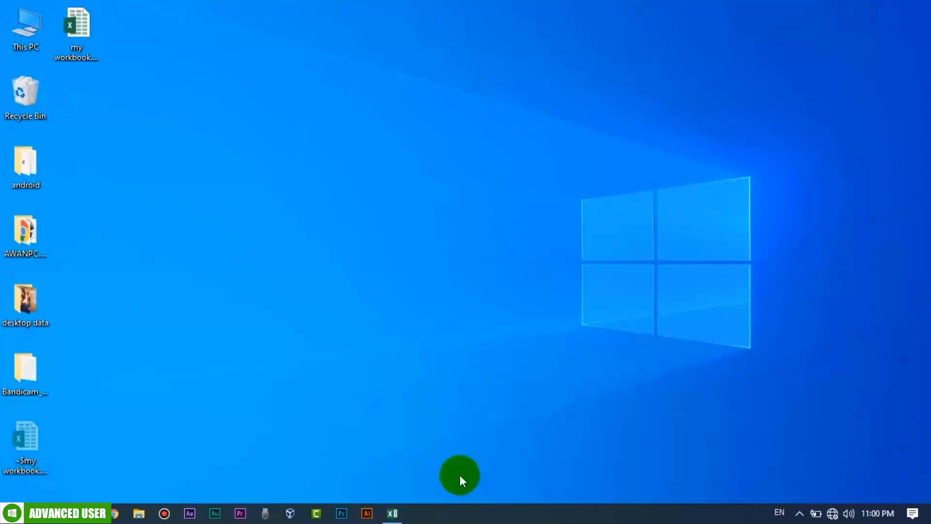
left_click(393, 514)
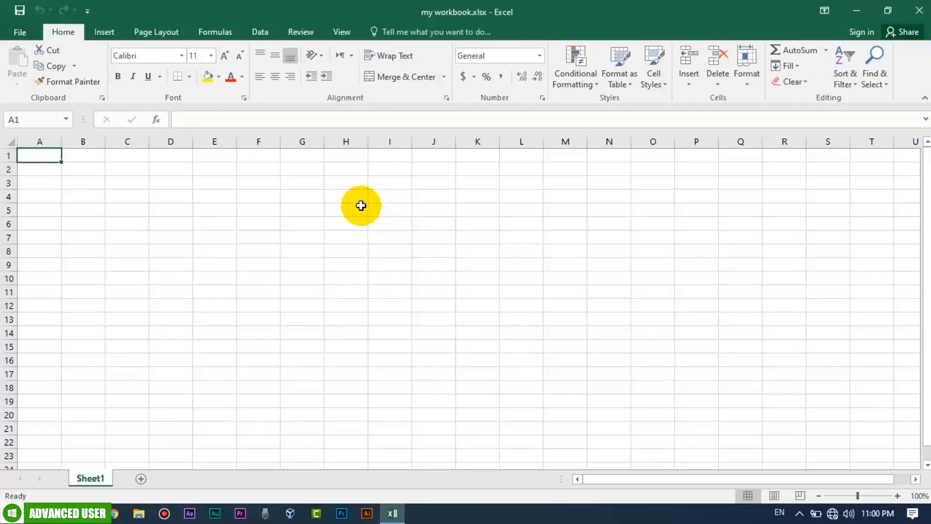
- Examine the workbook's Info page among the file options and return to the worksheet
left_click(18, 34)
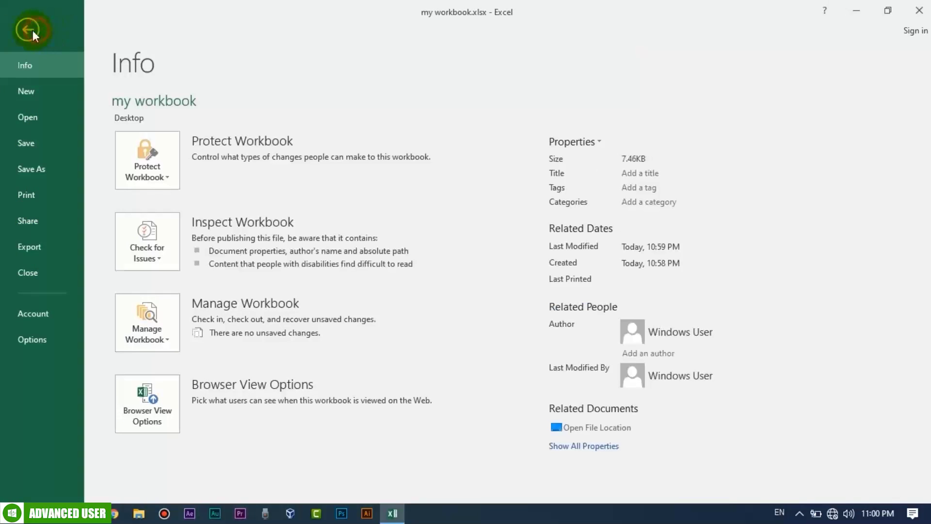
left_click(32, 30)
left_click(22, 34)
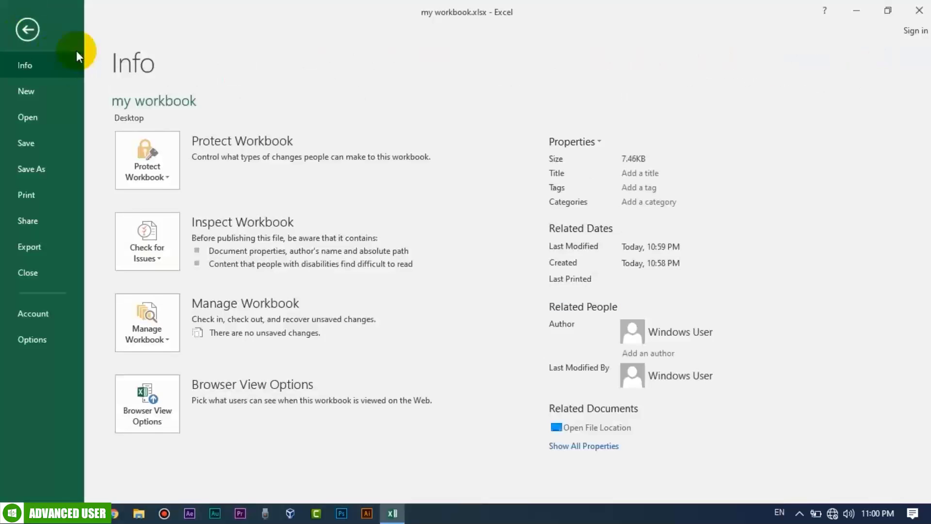
left_click(28, 30)
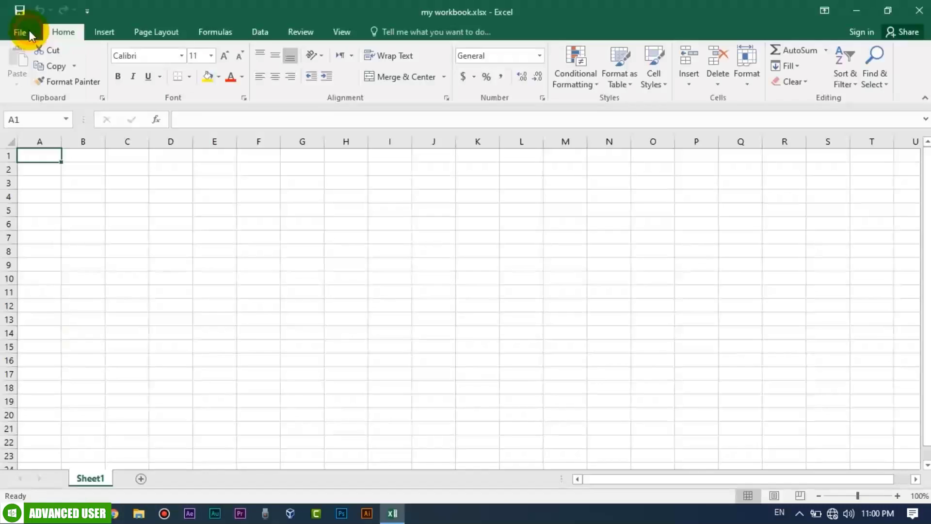
- Look over the Insert and Page Layout command sets, and return to the Home commands
left_click(92, 35)
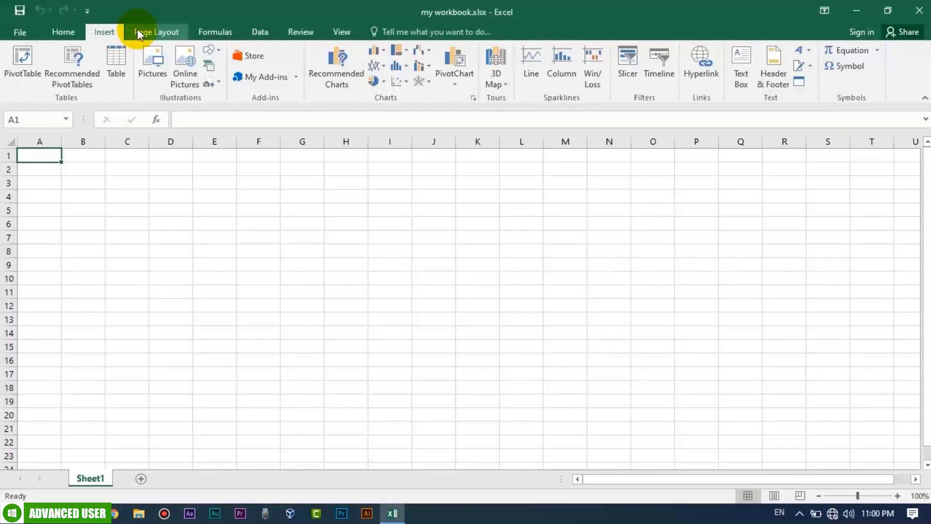
left_click(141, 31)
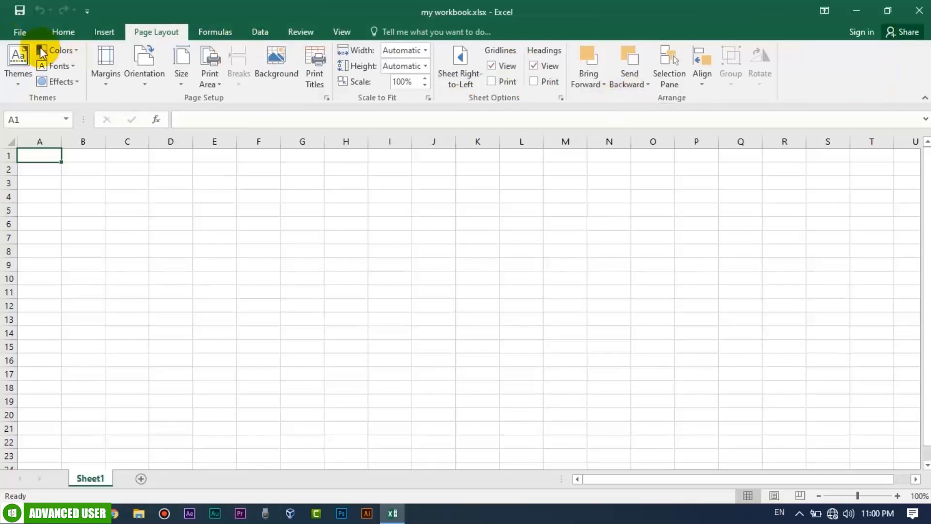
left_click(57, 33)
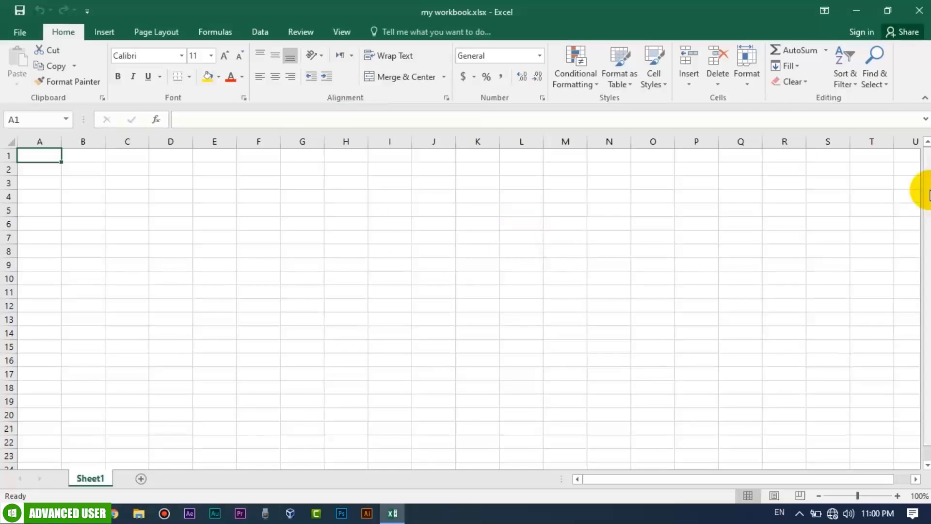
- Try scrolling the worksheet vertically and horizontally
left_click_drag(925, 193, 930, 227)
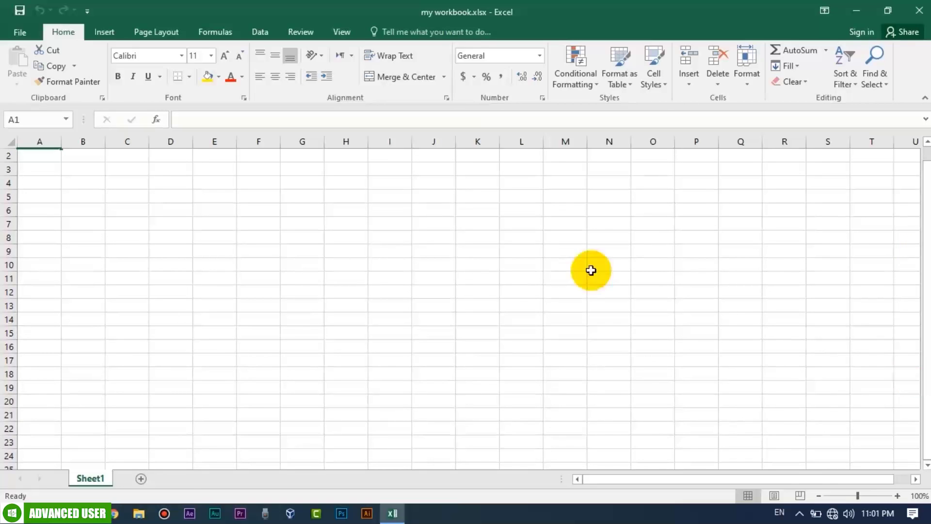
left_click(927, 306)
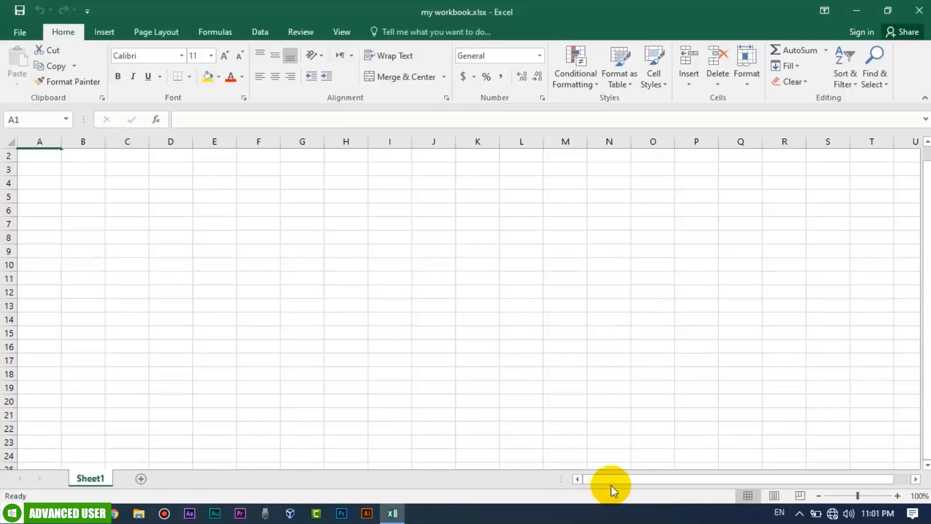
left_click_drag(610, 479, 689, 483)
mouse_move(602, 482)
left_mouse_down()
mouse_move(692, 482)
mouse_move(562, 481)
mouse_move(693, 482)
mouse_move(593, 480)
left_mouse_up()
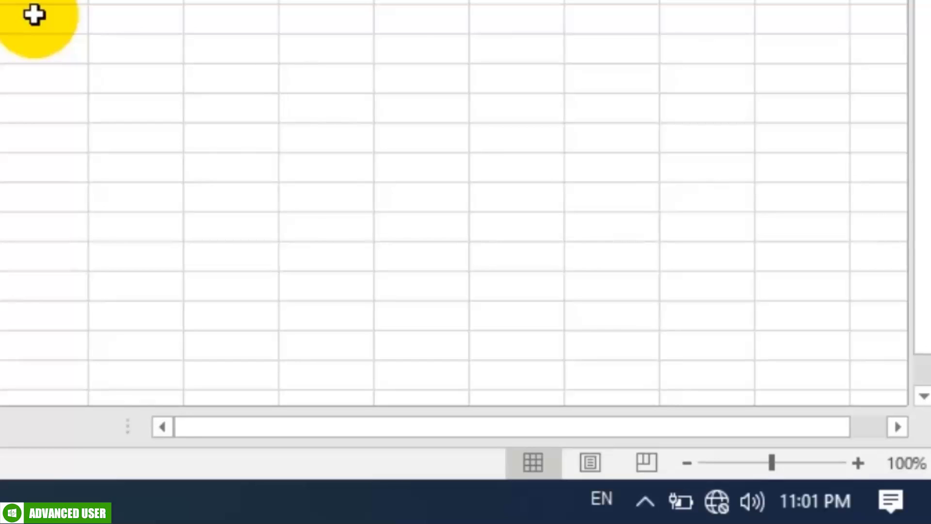
- Try the worksheet zoom by enlarging the grid to 145%, reducing it below 100% and enlarging it again
scroll(34, 15, "up", 3)
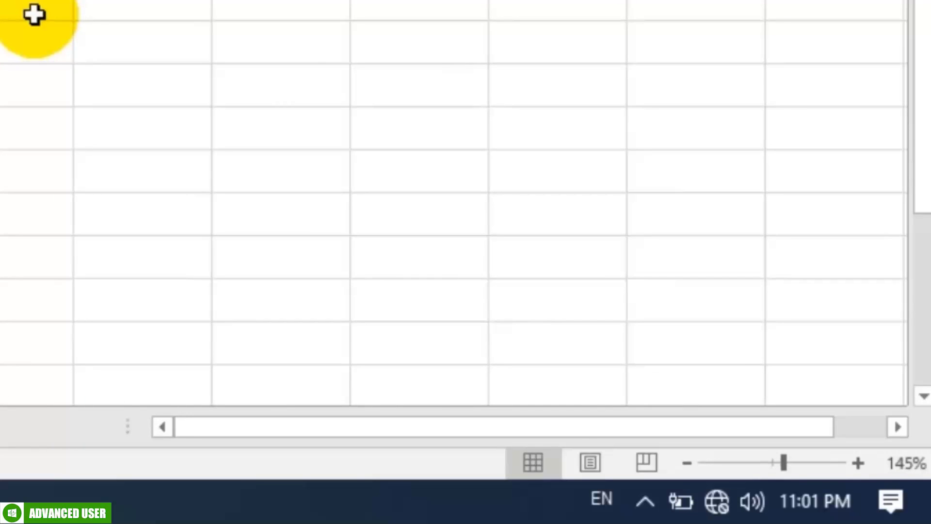
scroll(34, 14, "down", 4)
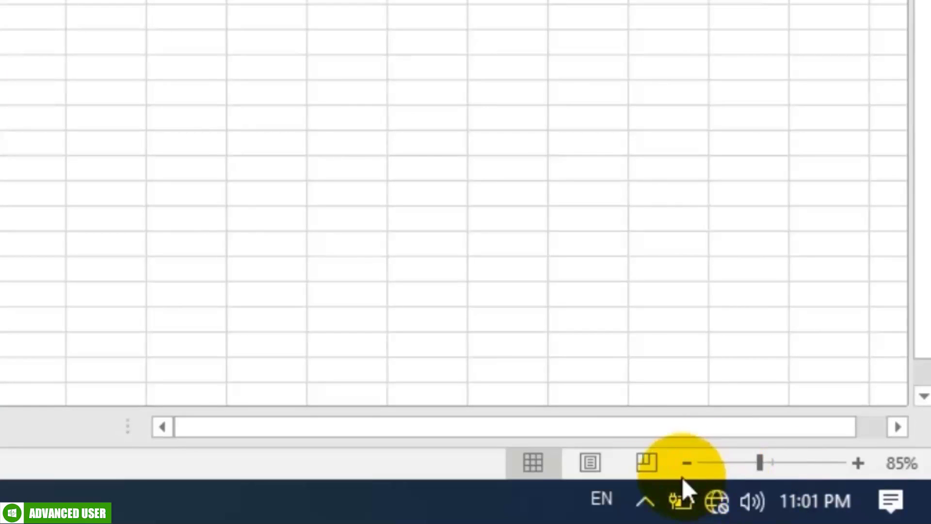
left_click(686, 462)
left_click(686, 462)
left_click(857, 463)
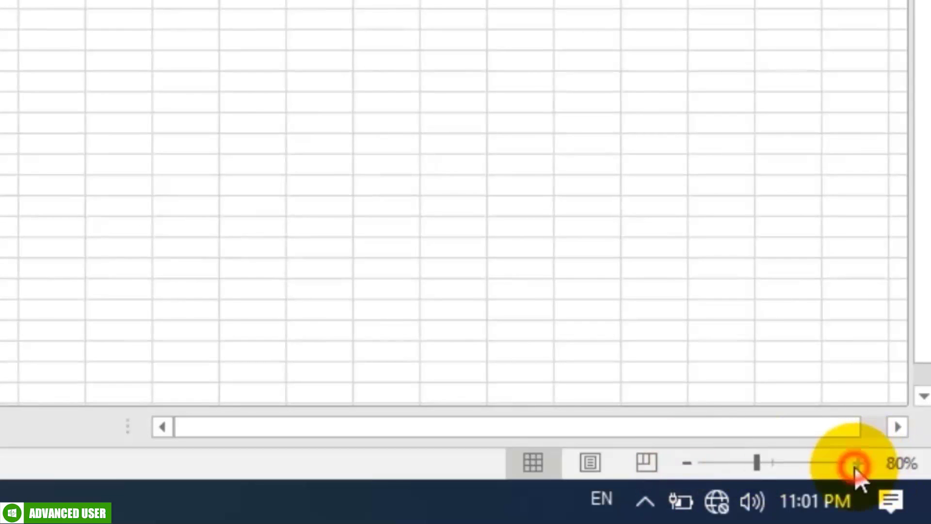
left_click(858, 463)
left_click(857, 462)
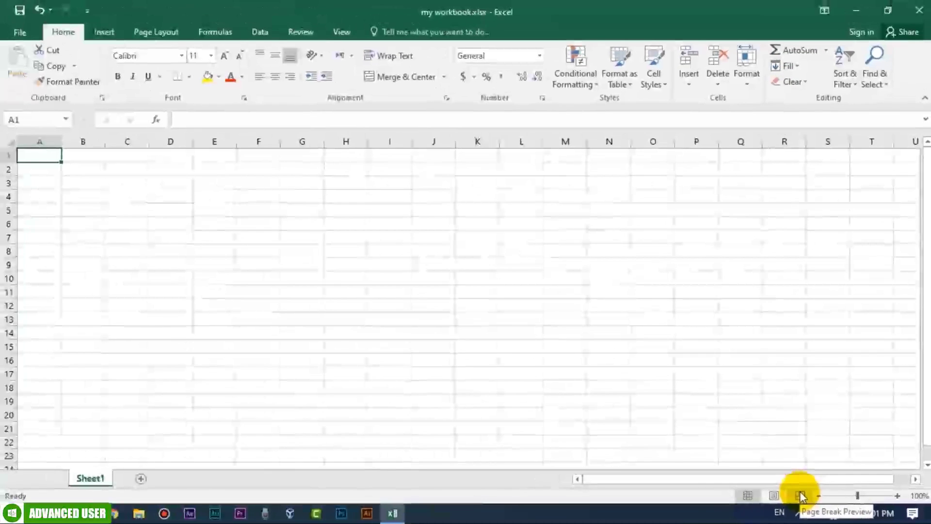
- Compare the Page Layout and Page Break Preview displays of the sheet and return to Normal view
left_click(743, 482)
left_click(667, 483)
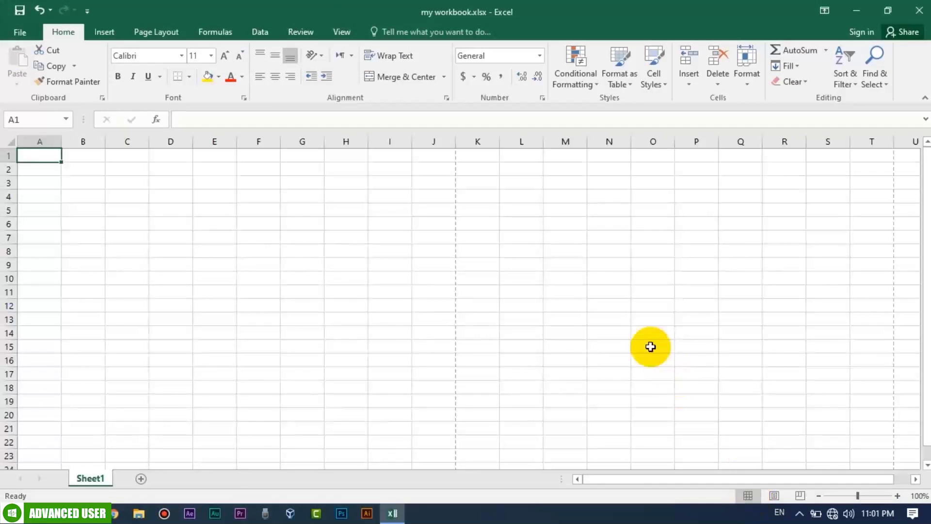
left_click(773, 496)
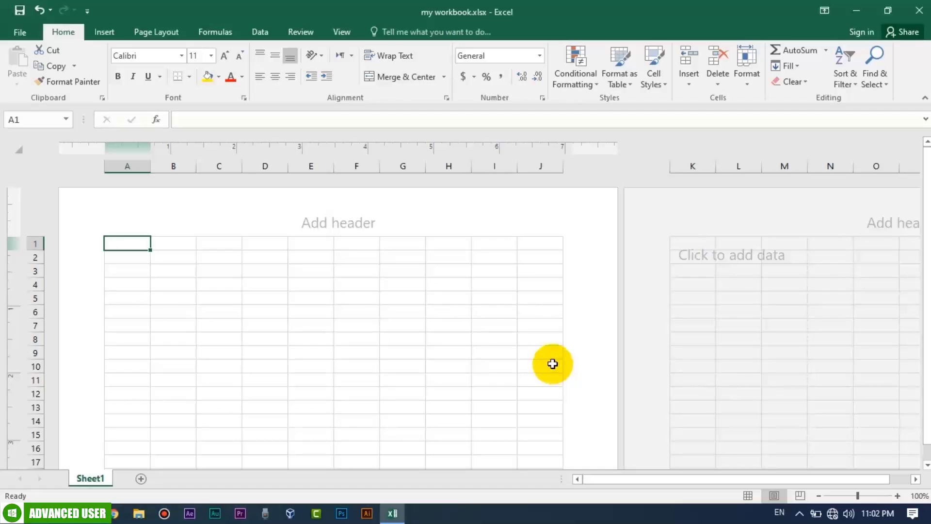
left_click(799, 495)
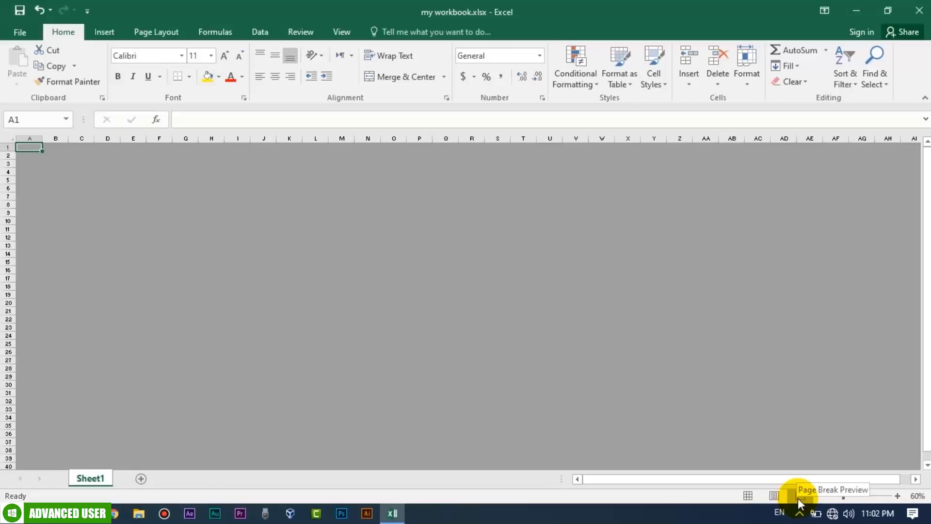
left_click(747, 497)
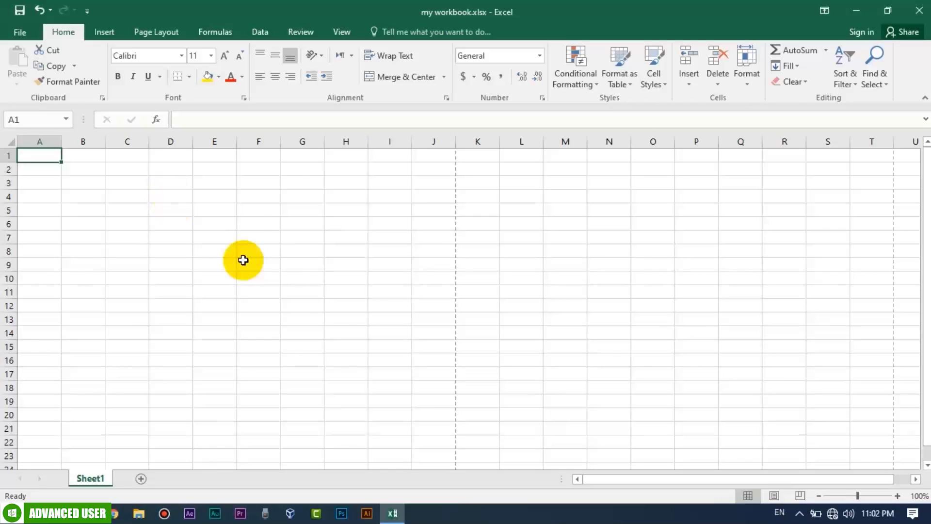
left_click(800, 495)
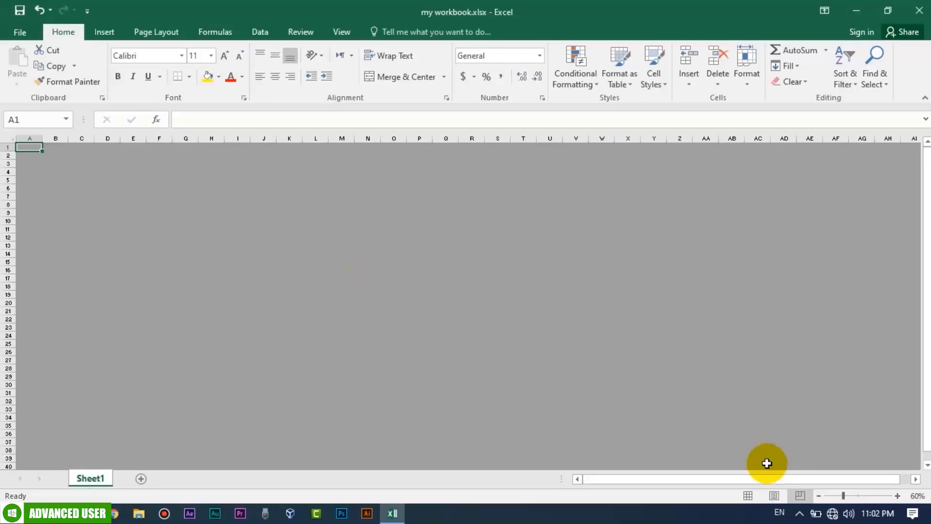
left_click(749, 495)
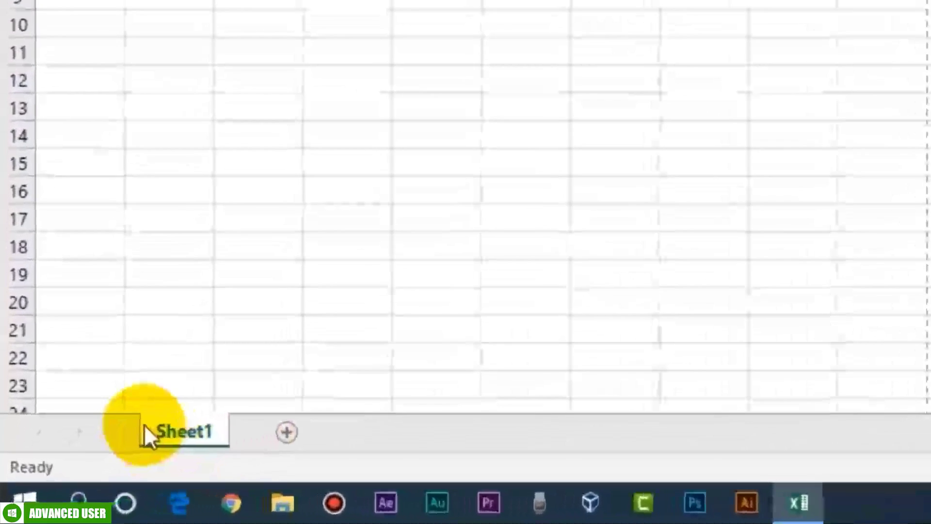
- Add a second worksheet and enter "fgfgfg" in cell B11 of Sheet1
left_click(292, 430)
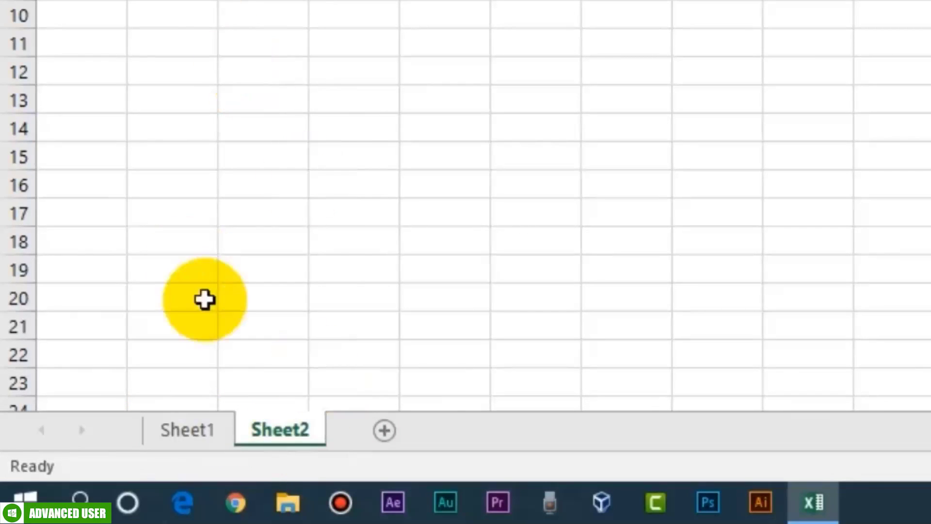
left_click(209, 434)
left_click(190, 54)
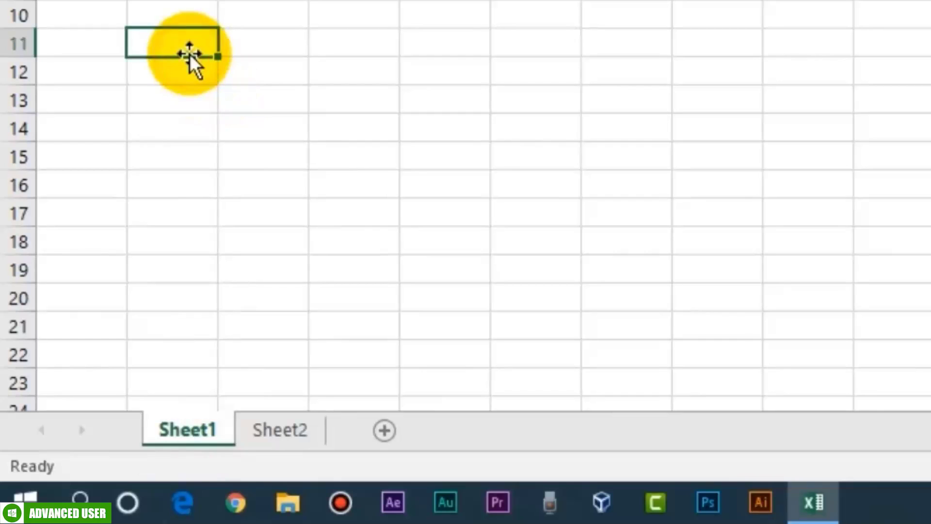
type("fgfgfg")
left_click(322, 97)
- Switch back and forth between Sheet2 and Sheet1 to compare their contents
left_click(283, 431)
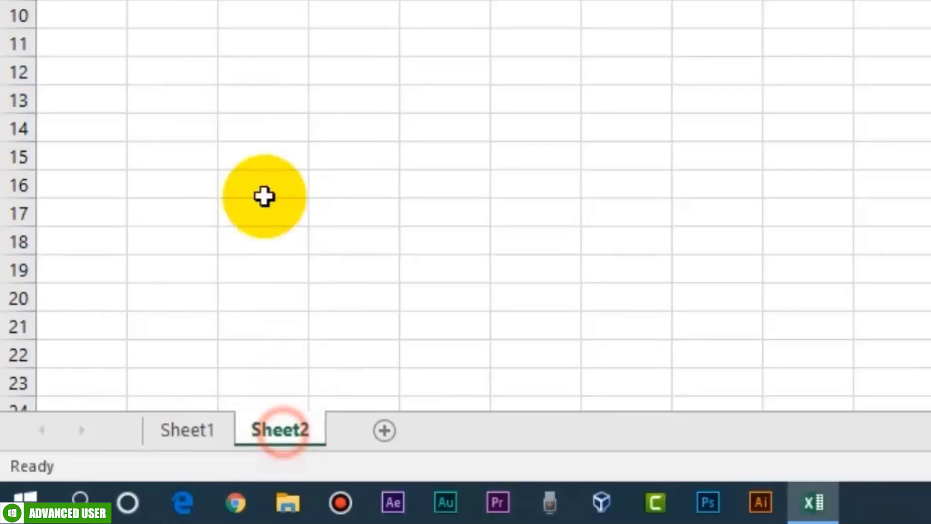
left_click(121, 23)
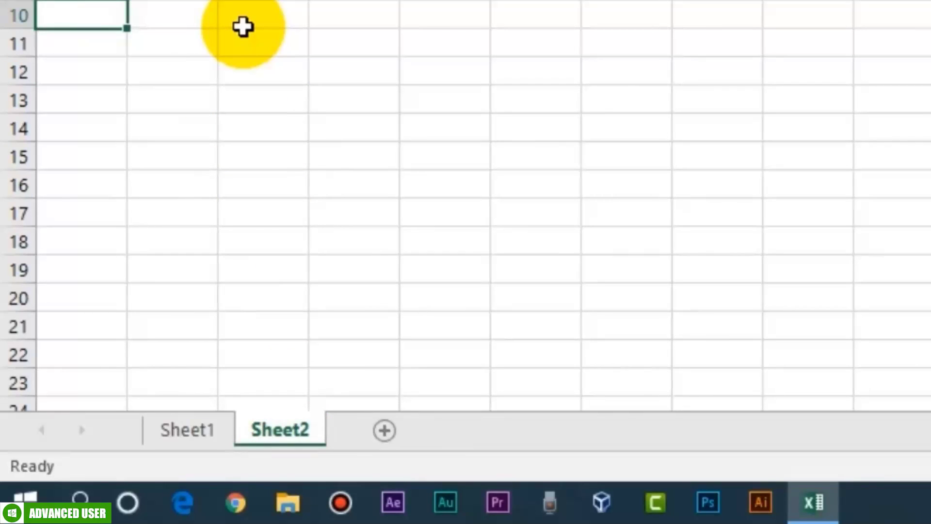
left_click(189, 437)
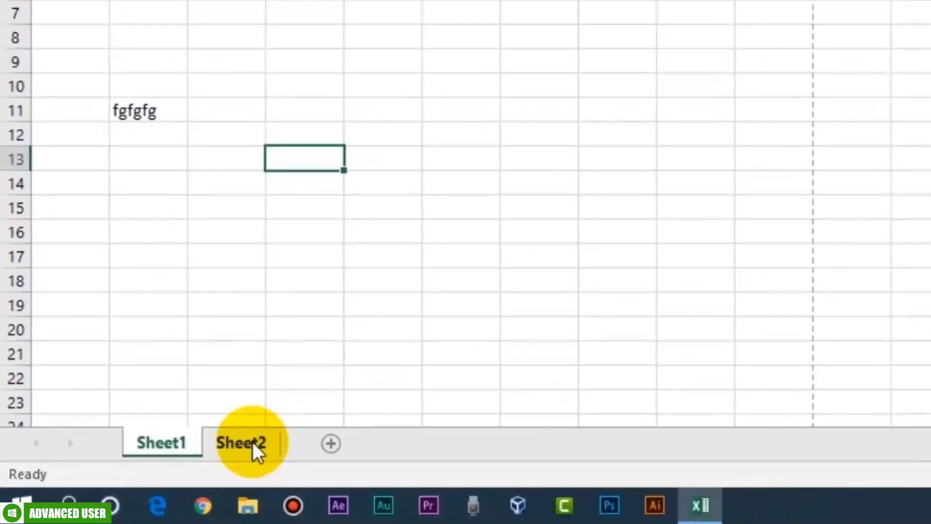
left_click(279, 429)
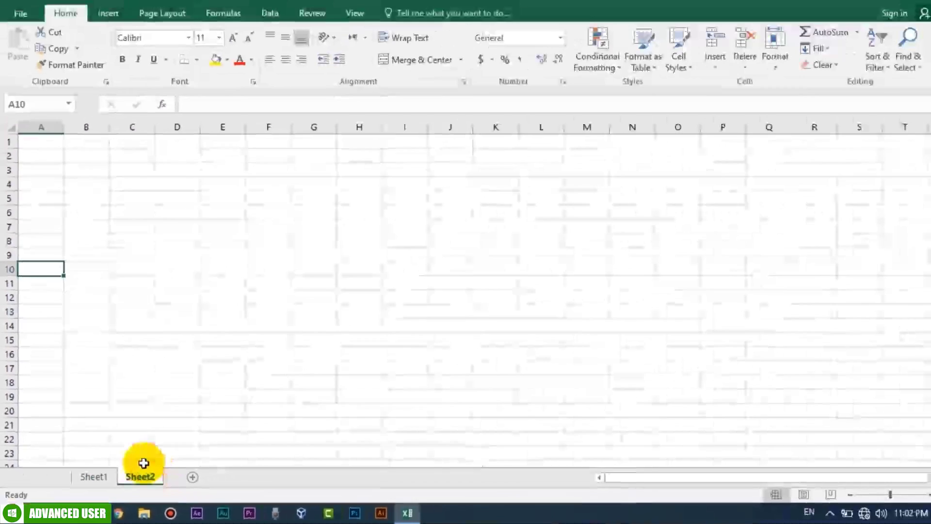
left_click(227, 432)
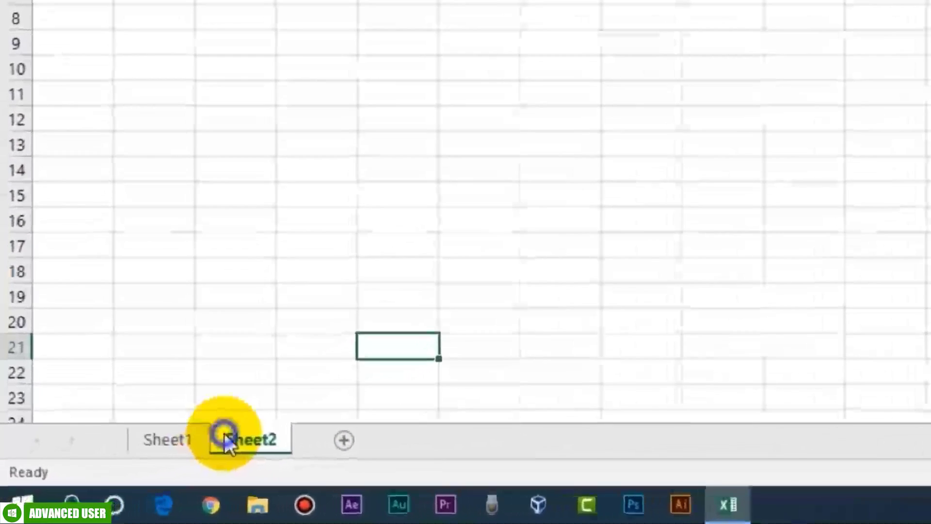
- Rename Sheet2 as "my sheet"
right_click(123, 477)
left_click(253, 197)
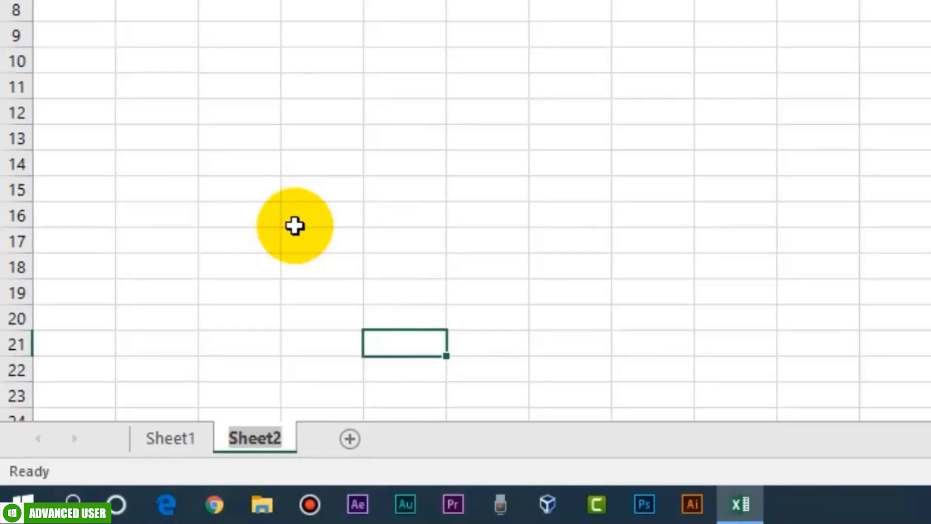
type("my sheet")
key("Return")
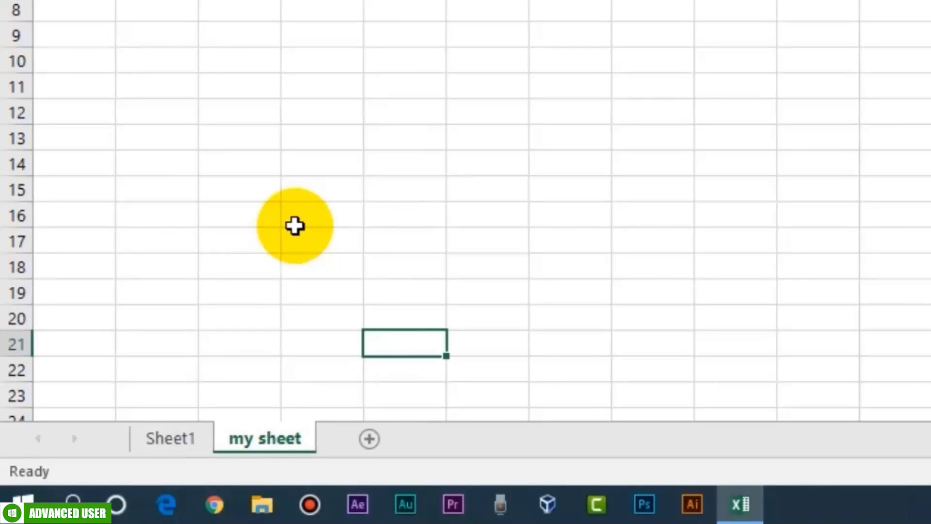
- Delete the "my sheet" worksheet and select cell C14 on Sheet1
right_click(275, 443)
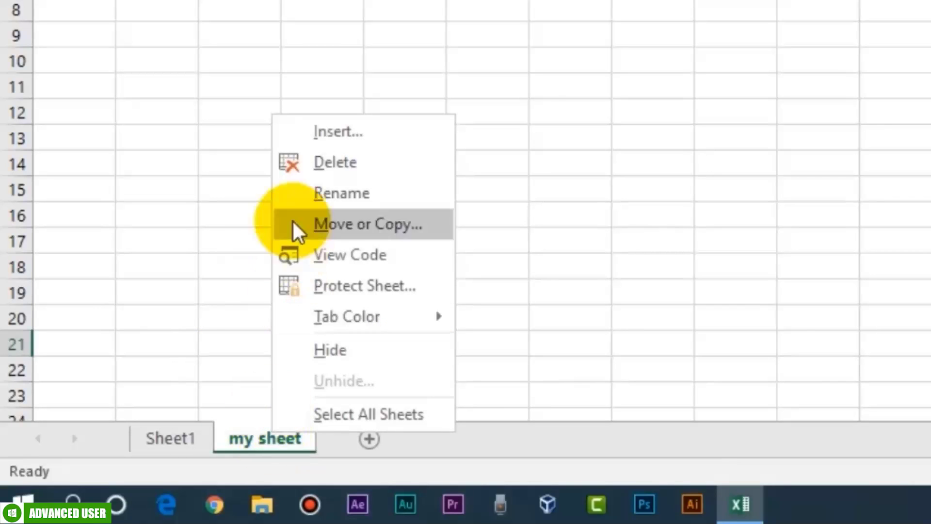
left_click(304, 168)
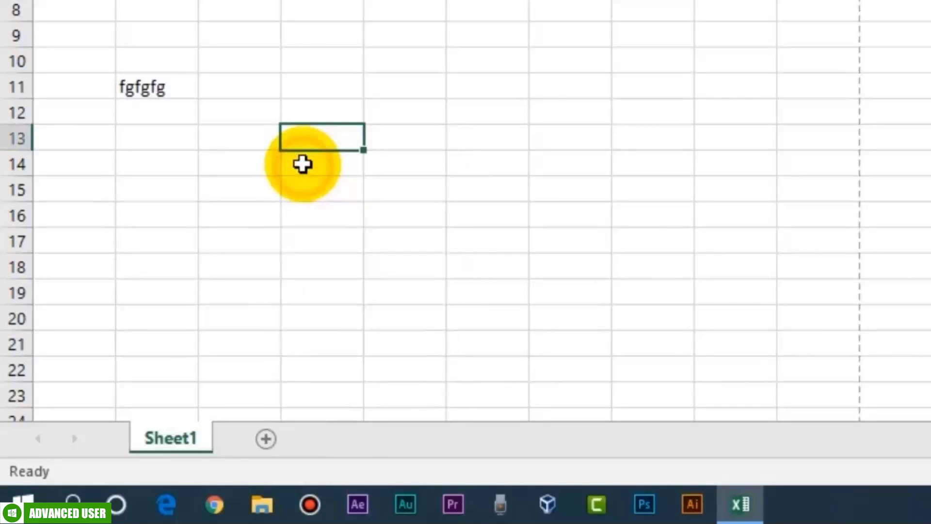
left_click(254, 168)
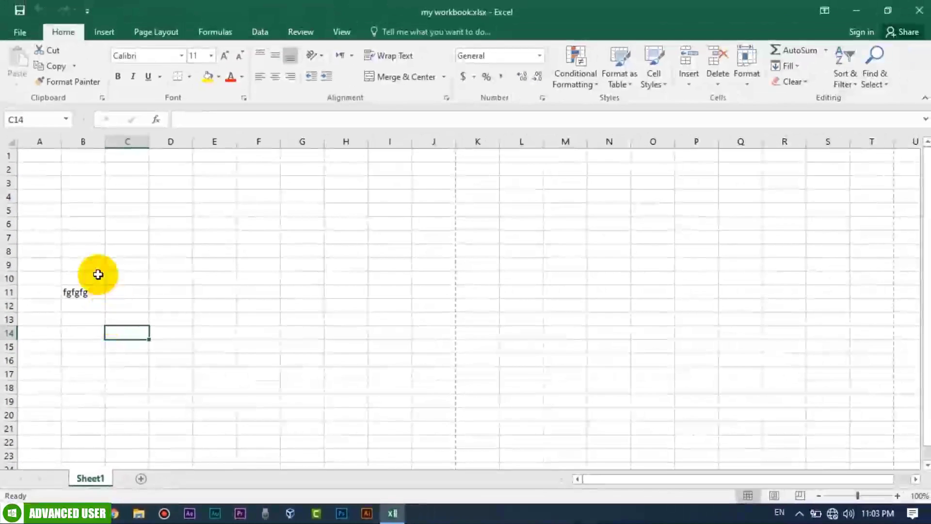
- Clear the text from cell B11 on Sheet1
left_click(140, 88)
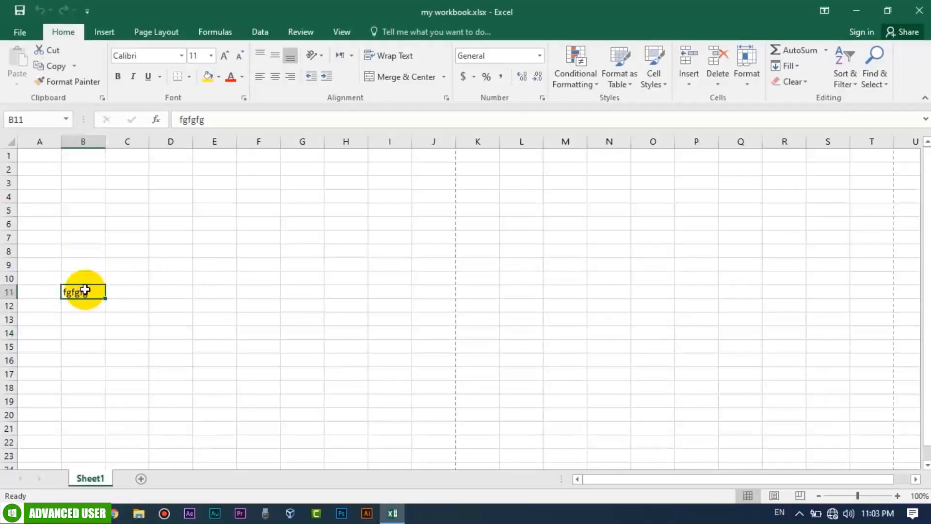
key("Delete")
left_click(121, 275)
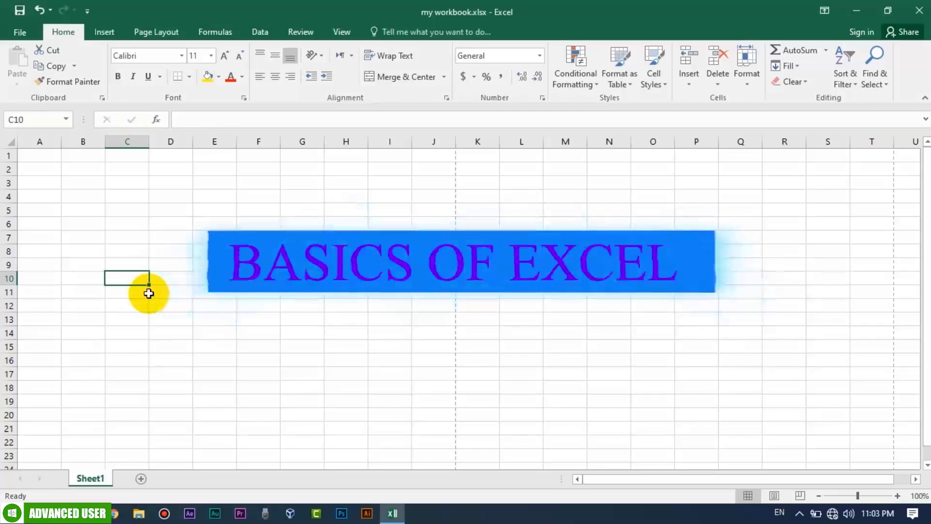
- Select cell D8 and then the whole of column D
left_click(182, 252)
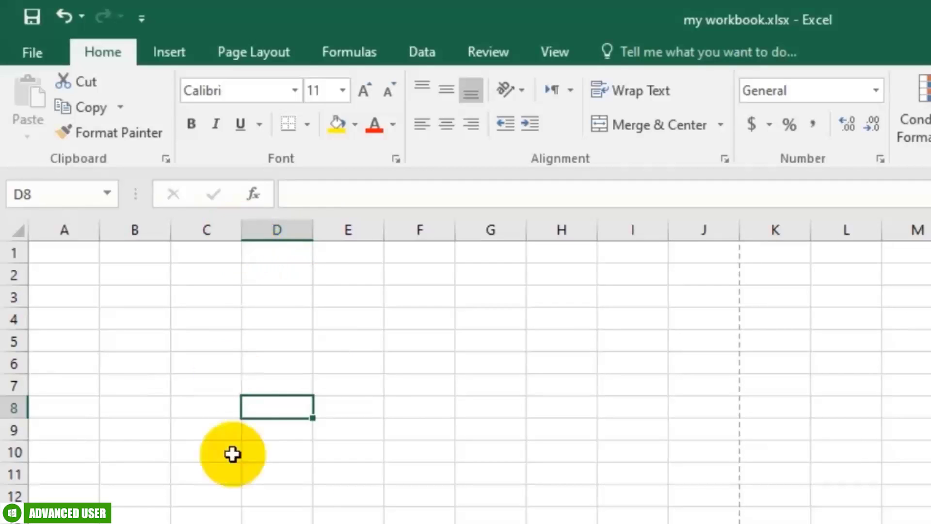
left_click(268, 230)
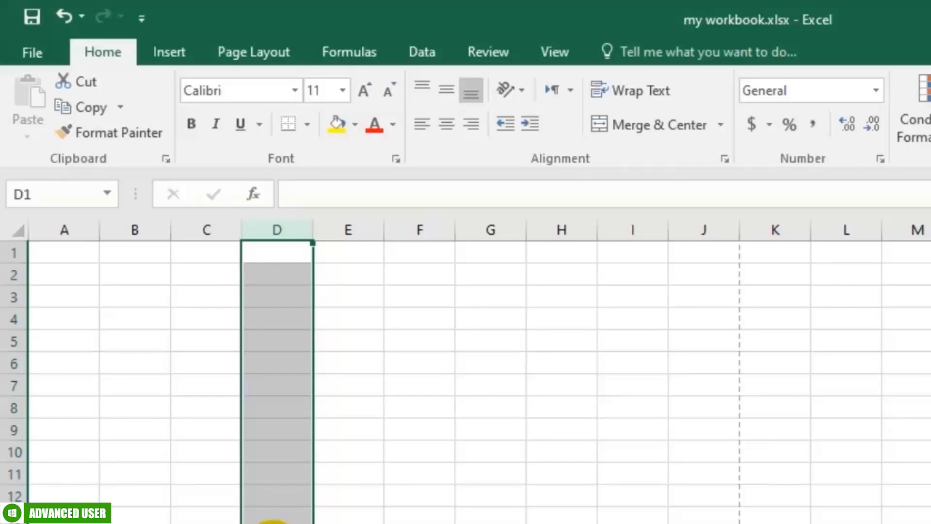
- Select the whole of row 6 and the whole of column D in turn, then the single cells D8, G8 and I11
left_click(9, 363)
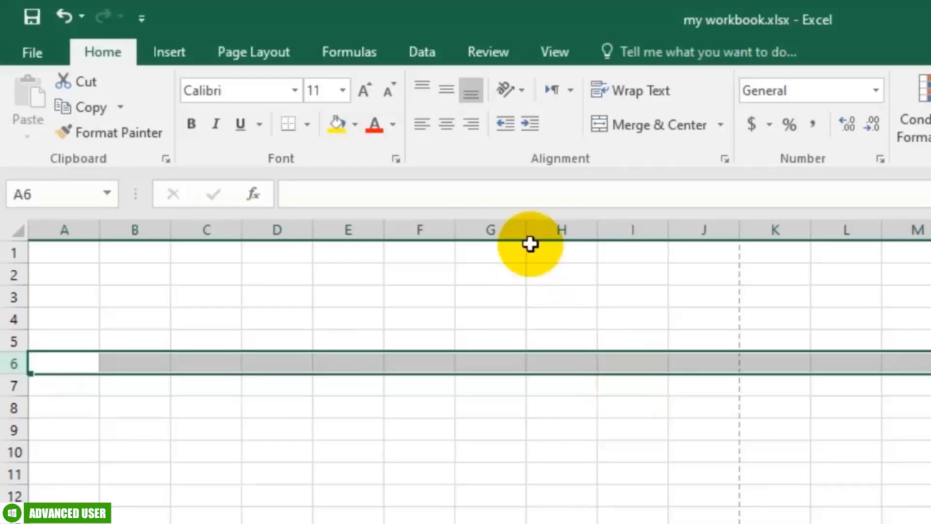
left_click(282, 231)
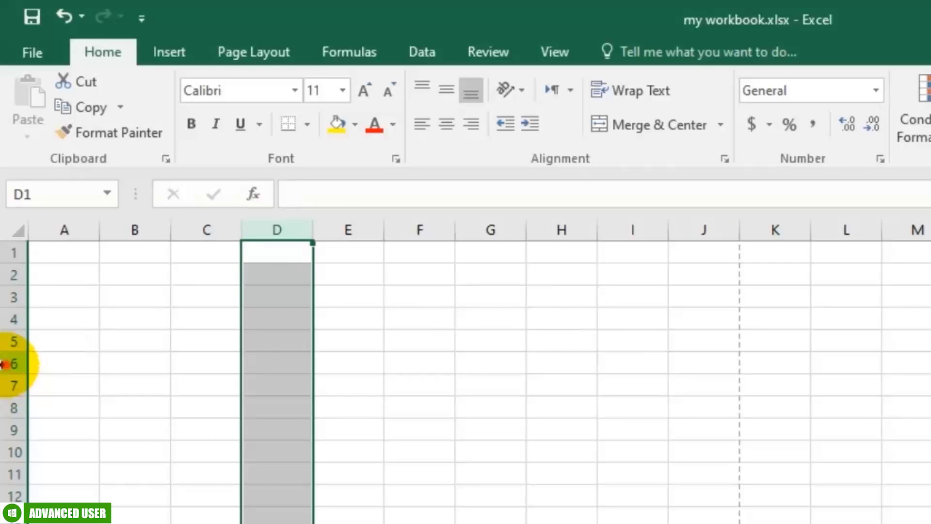
left_click(13, 363)
left_click(292, 401)
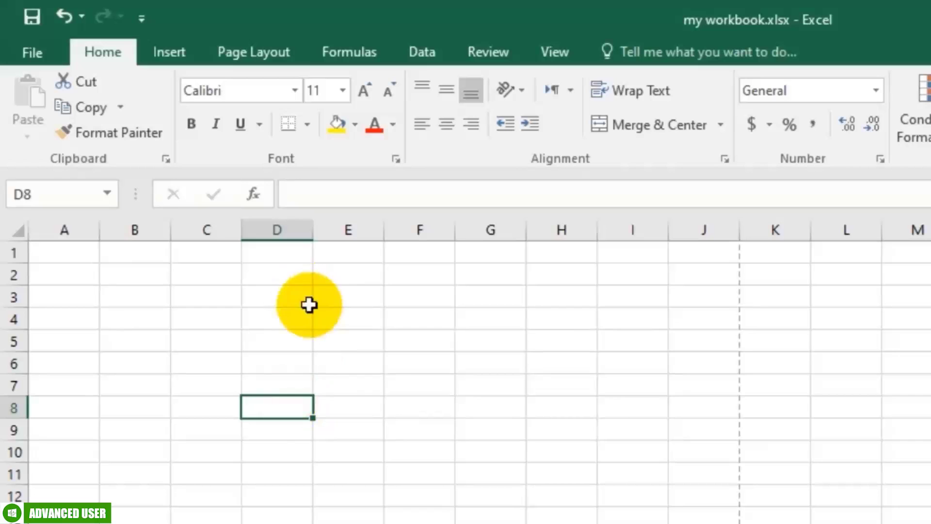
left_click(509, 407)
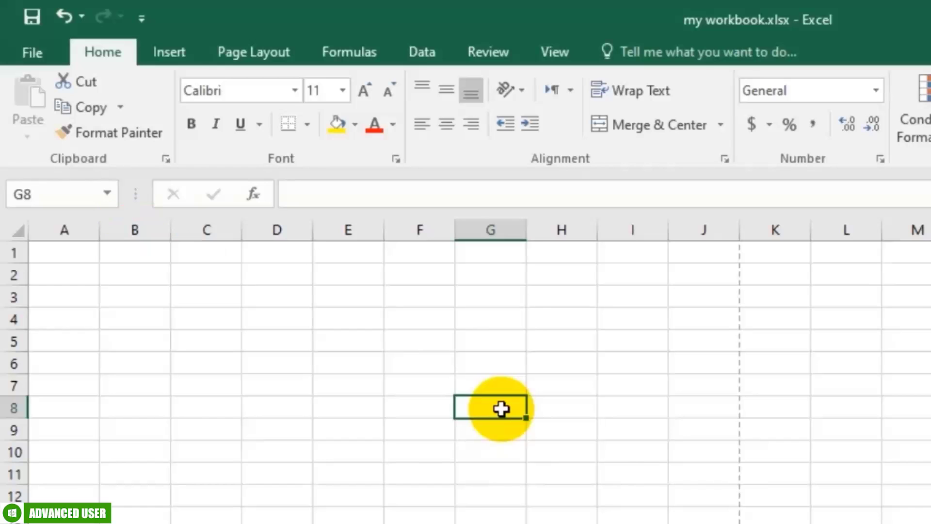
left_click(664, 475)
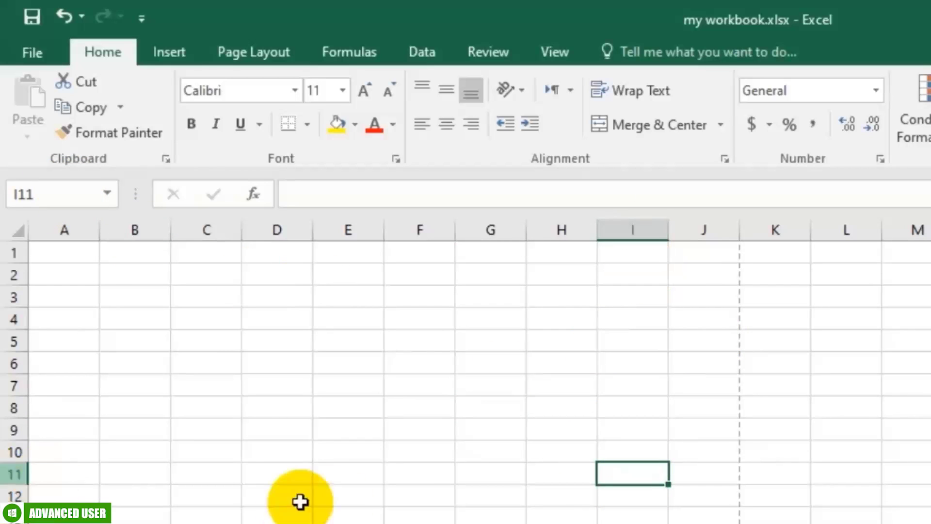
- Go to cell A11 by entering its reference in the Name Box
left_click(58, 199)
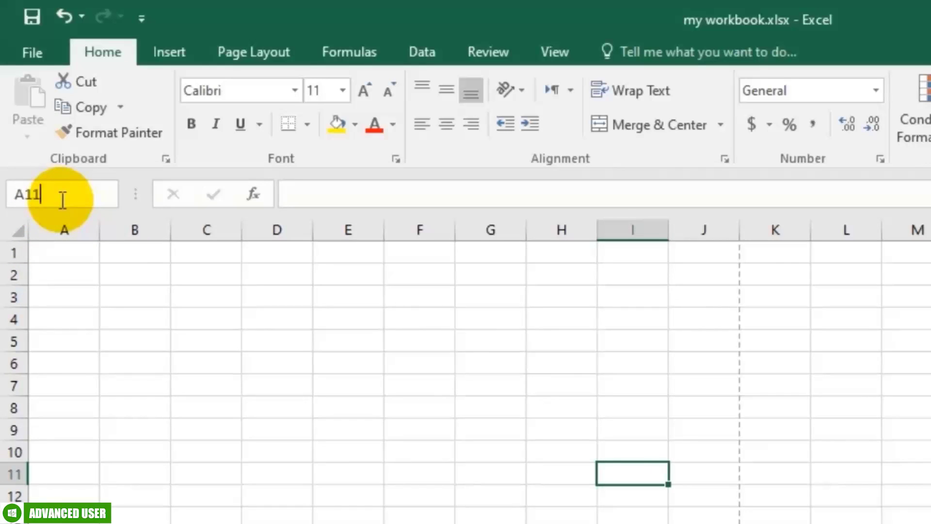
key("Return")
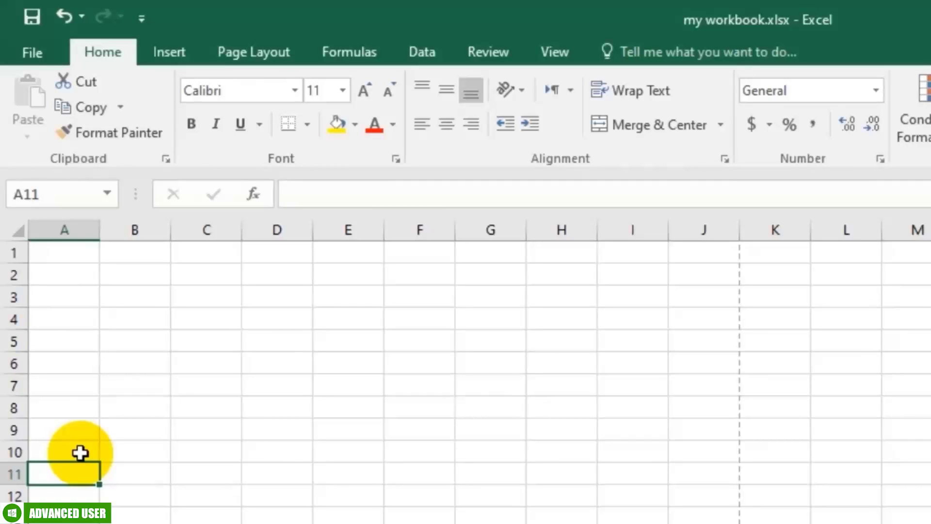
left_click(58, 193)
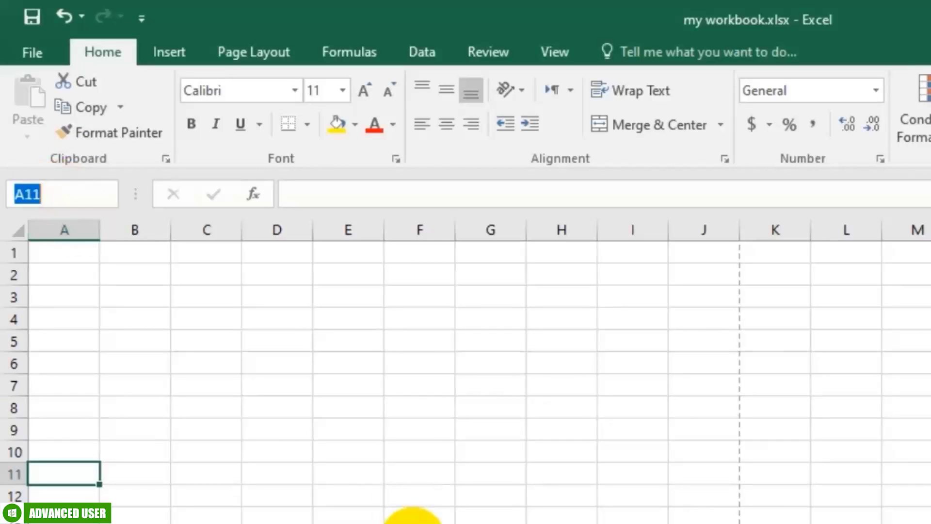
- Select cell F14, place the insertion point in the formula bar, and finish by selecting cell E6
left_click(413, 523)
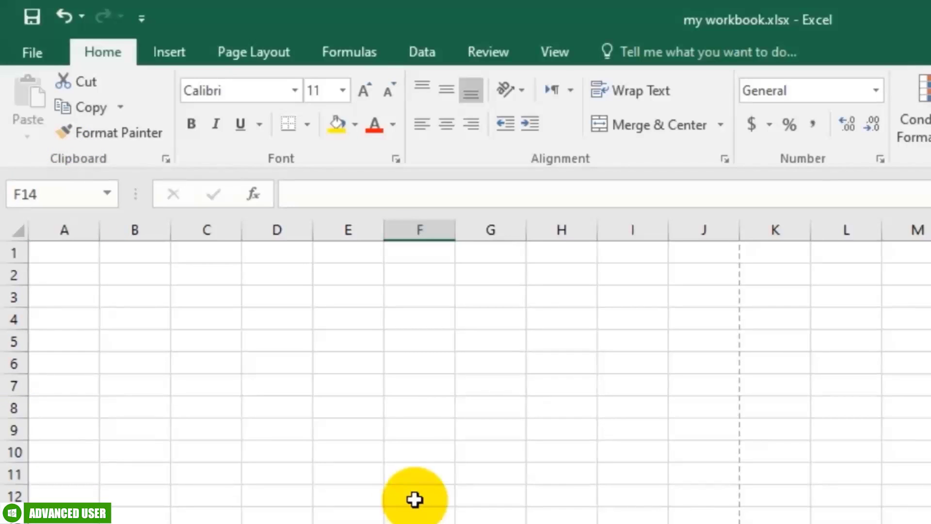
left_click(342, 188)
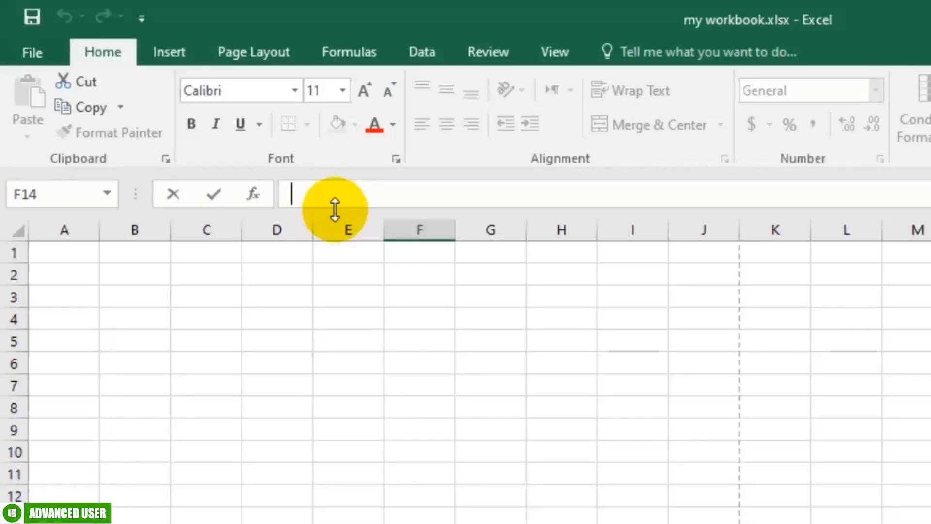
left_click(381, 364)
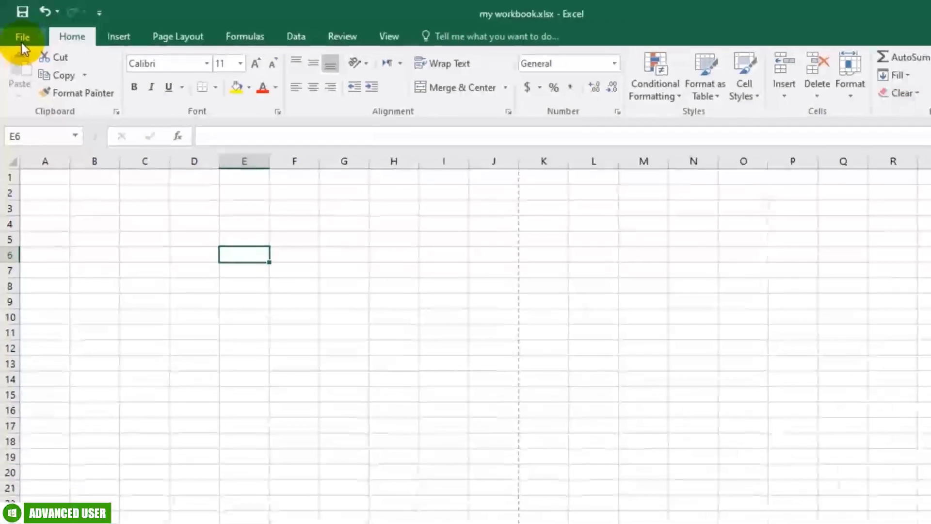
- View the new workbook templates and the recent files available to open, then save the workbook
left_click(31, 53)
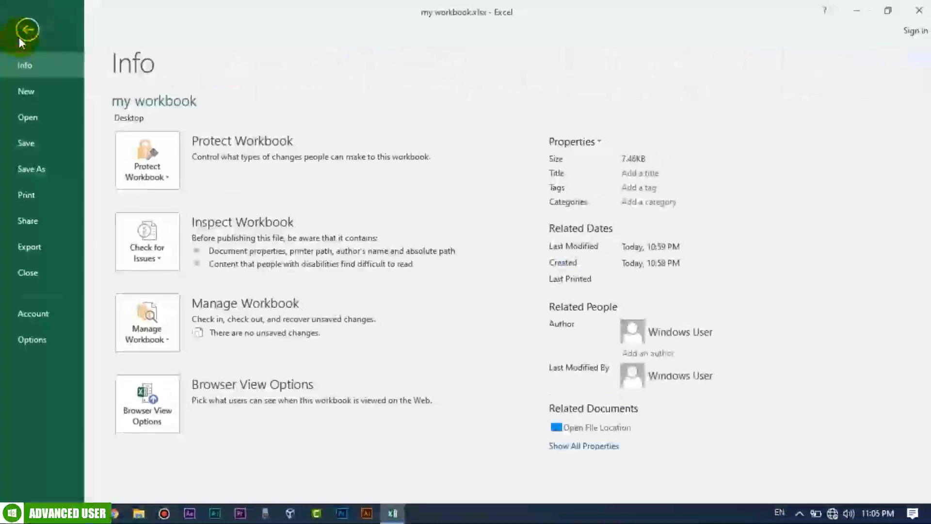
left_click(40, 91)
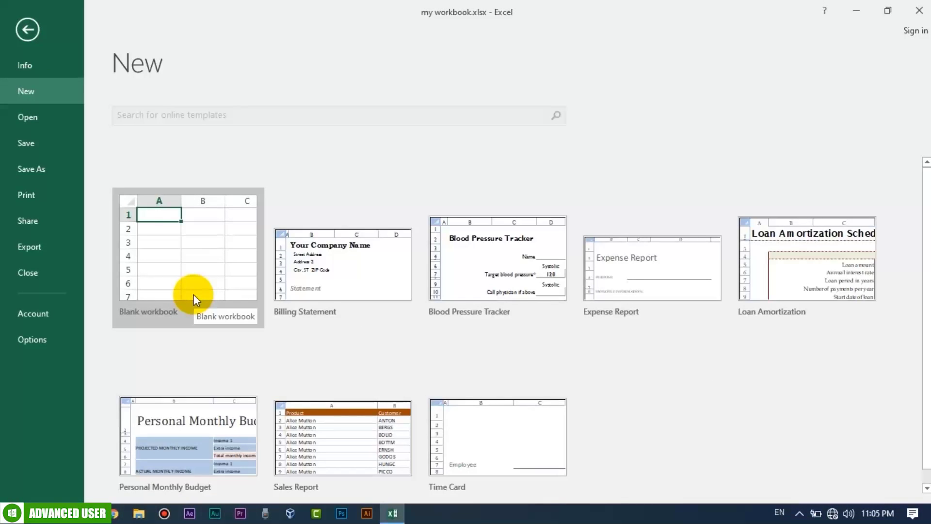
left_click(40, 117)
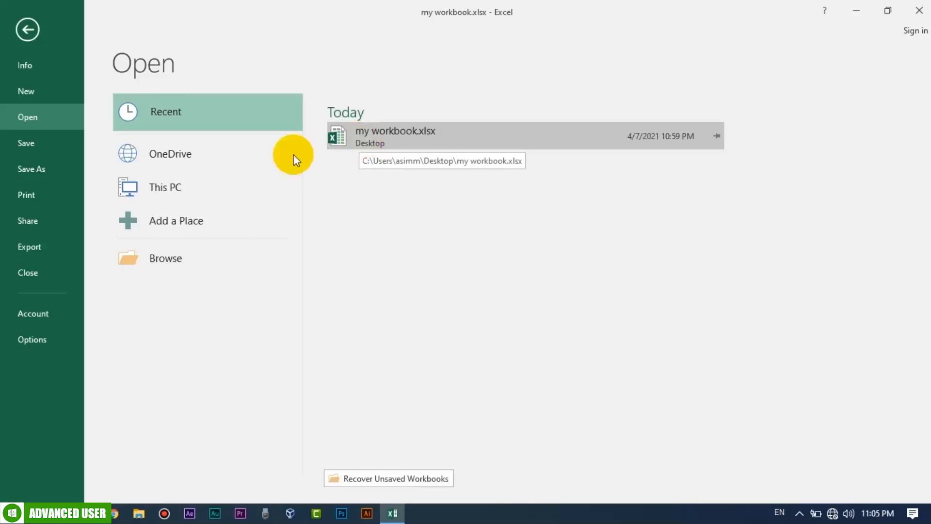
left_click(59, 143)
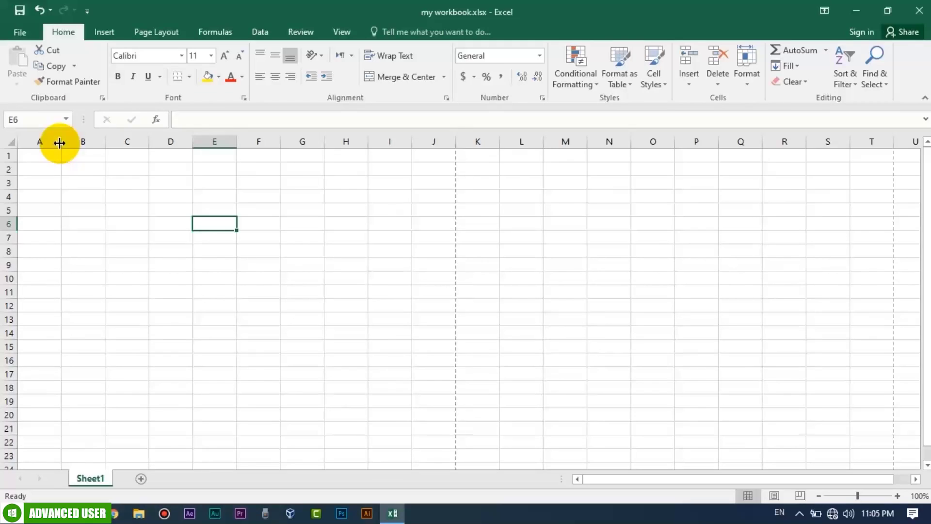
- Enter "Result Card" in cell A1 of Sheet1
left_click(141, 238)
left_click(41, 155)
type("Resul")
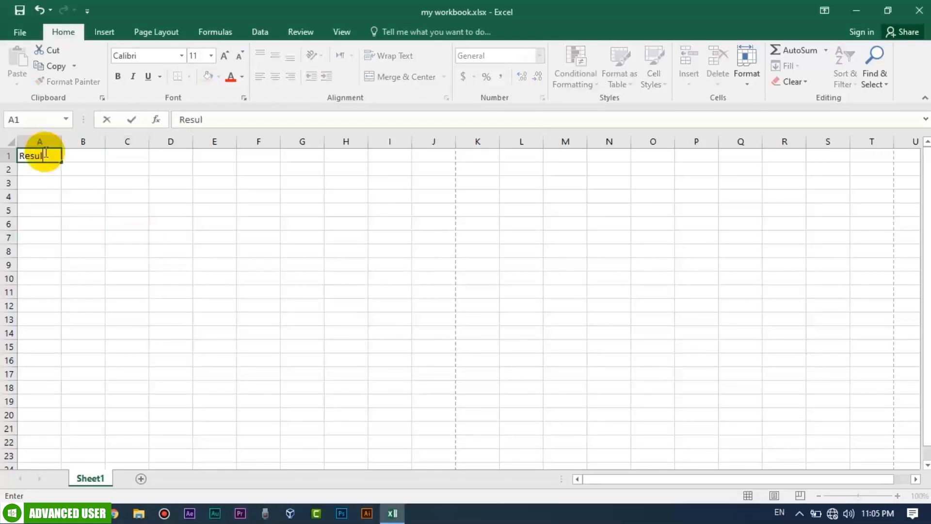
type("t Card")
key("Return")
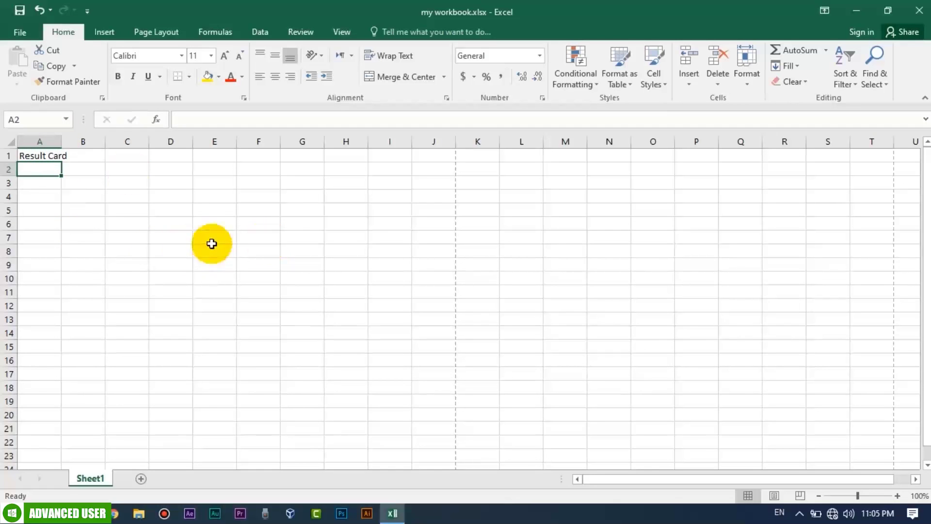
- Save the changes to my workbook.xlsx under its existing name
left_click(19, 33)
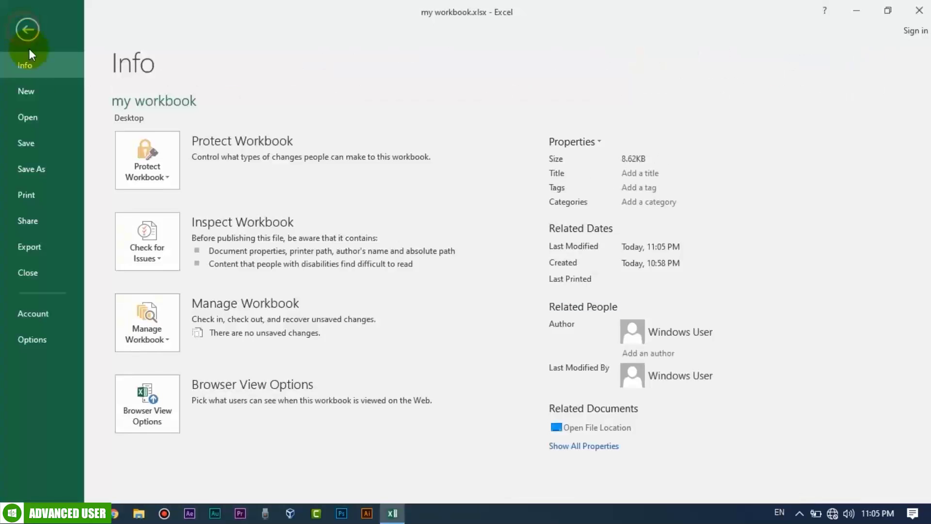
left_click(28, 142)
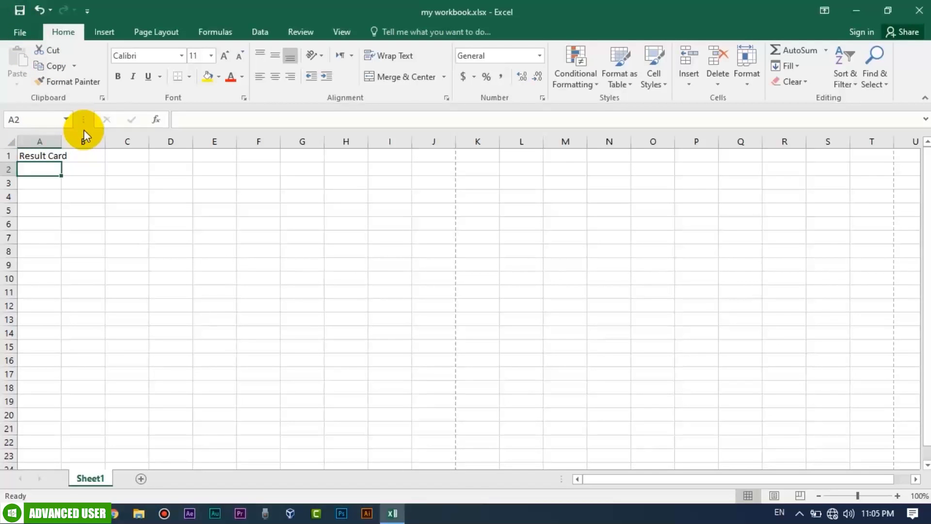
left_click(23, 15)
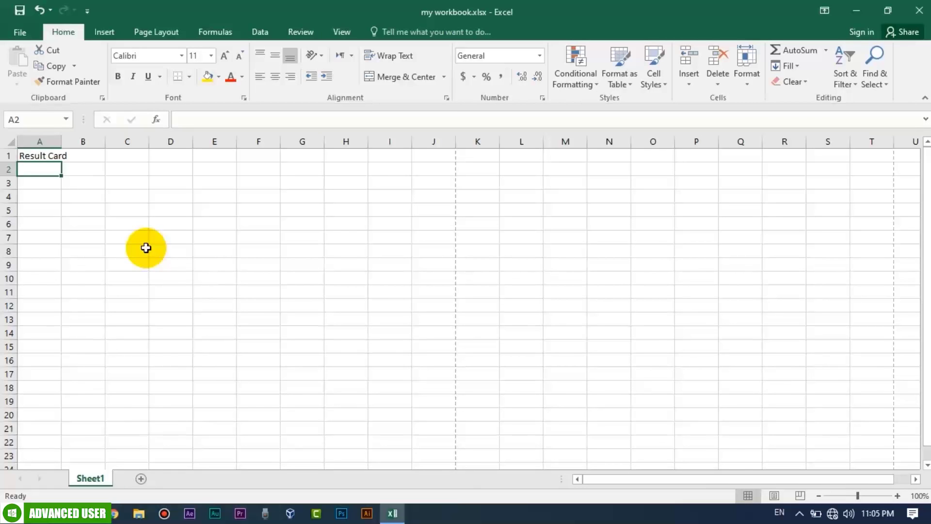
- View the Save As locations for the workbook and return to the worksheet without saving a copy
left_click(20, 32)
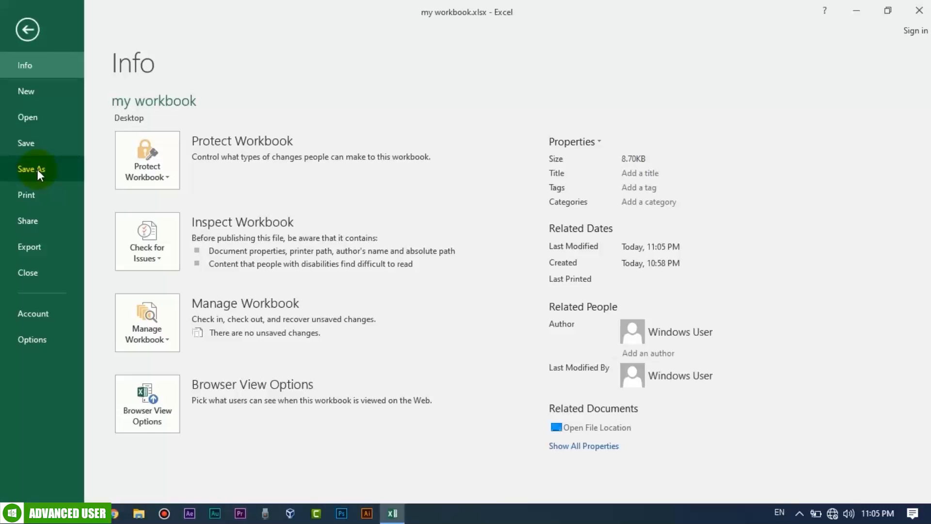
key("Escape")
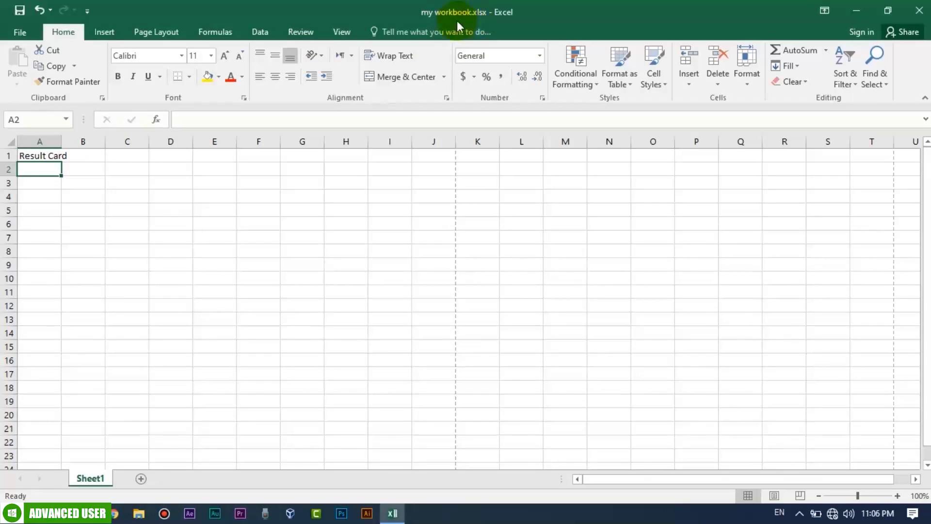
left_click(35, 35)
left_click(39, 169)
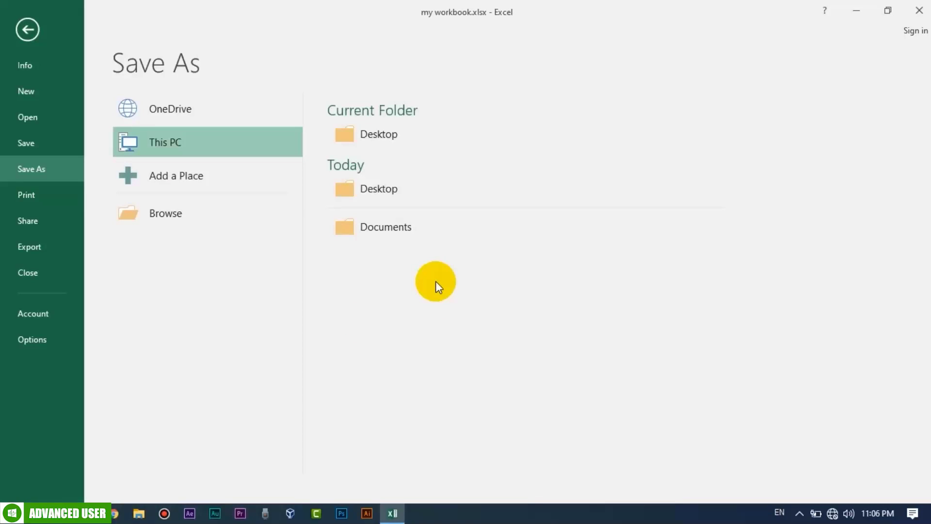
key("Escape")
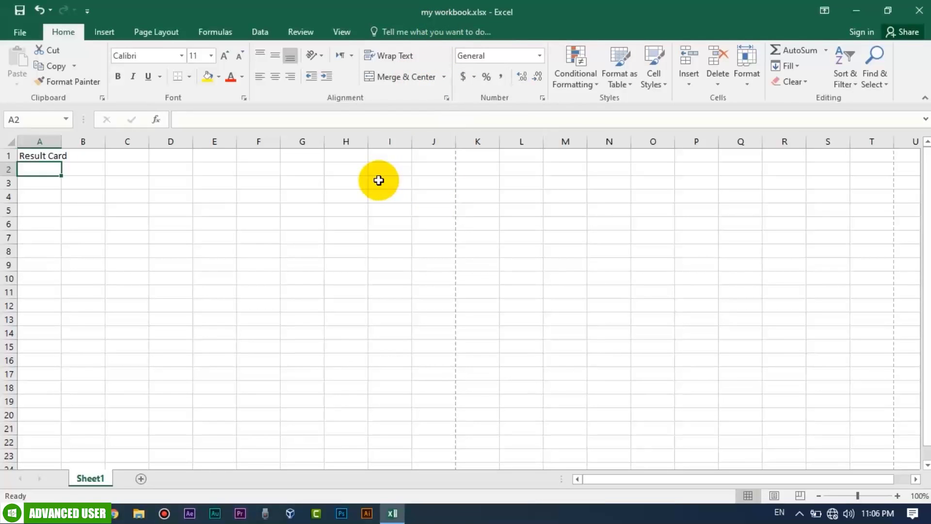
- View the Account page with the Office theme and product information, then return to the worksheet
left_click(20, 31)
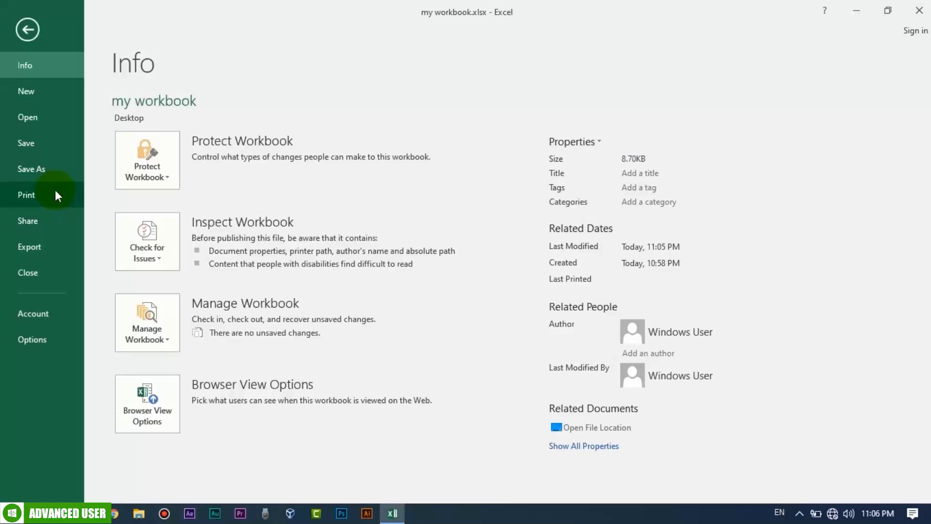
left_click(46, 314)
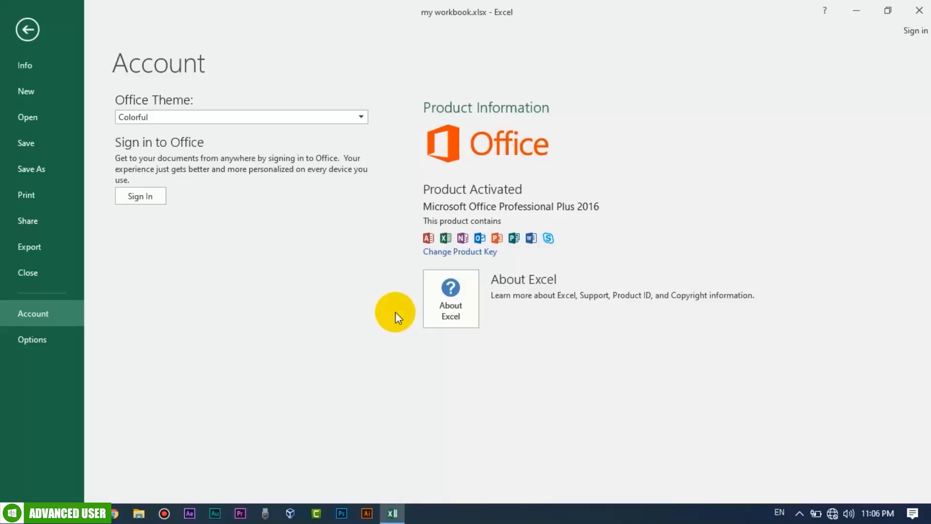
key("Escape")
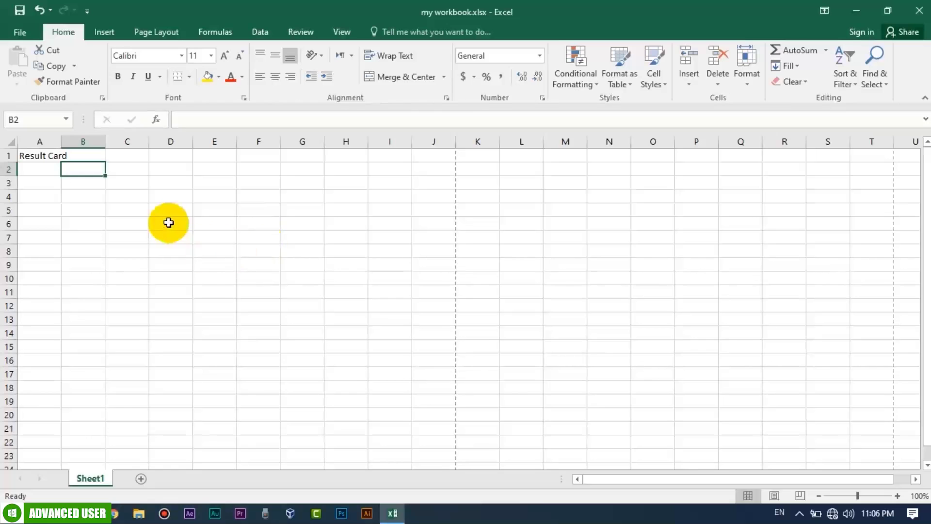
- Enter "My name is Advanced User" in cell I5
double_click(249, 236)
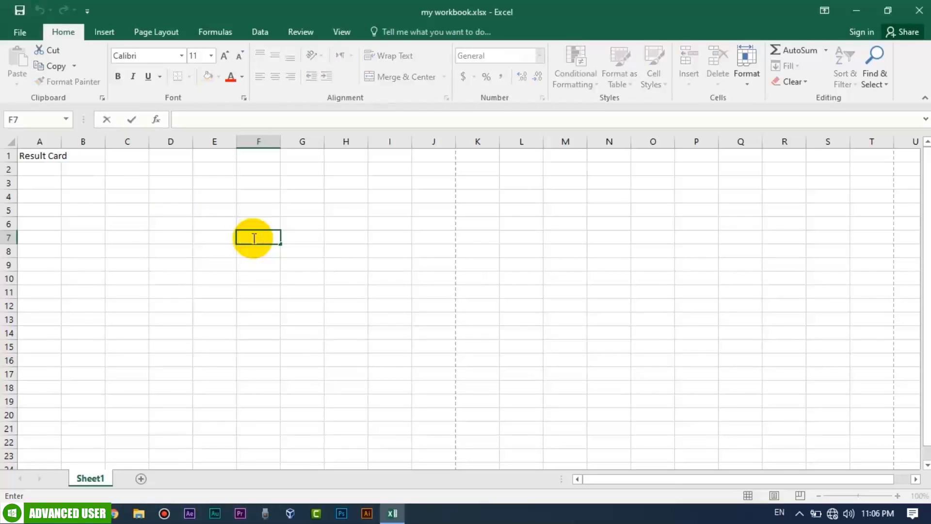
left_click(254, 265)
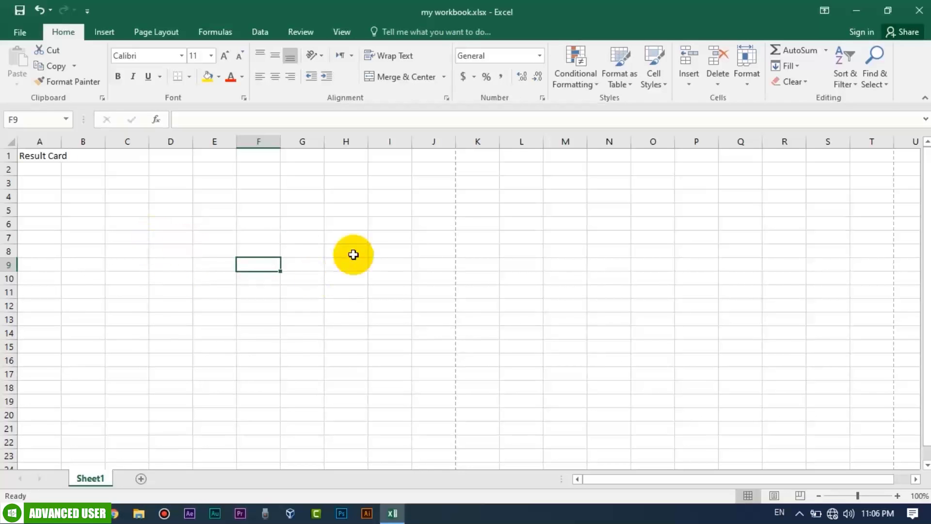
left_click(385, 211)
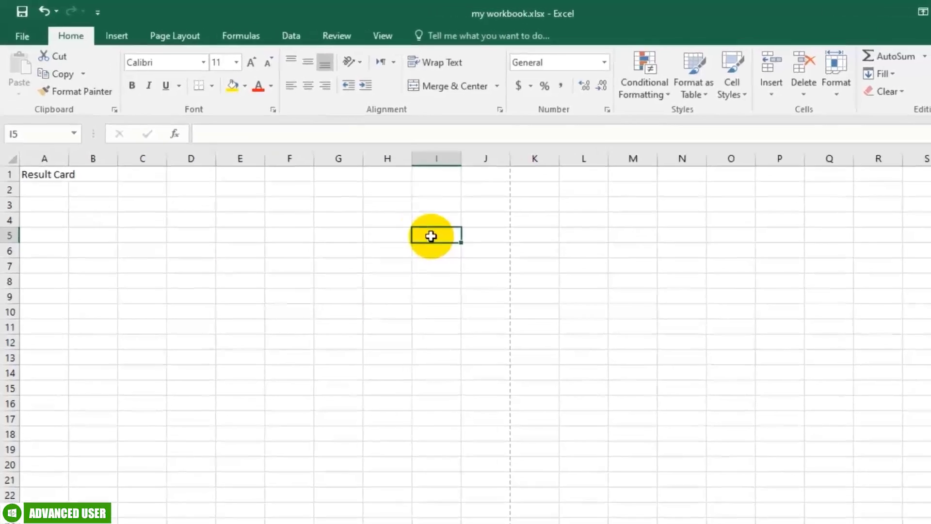
type("M")
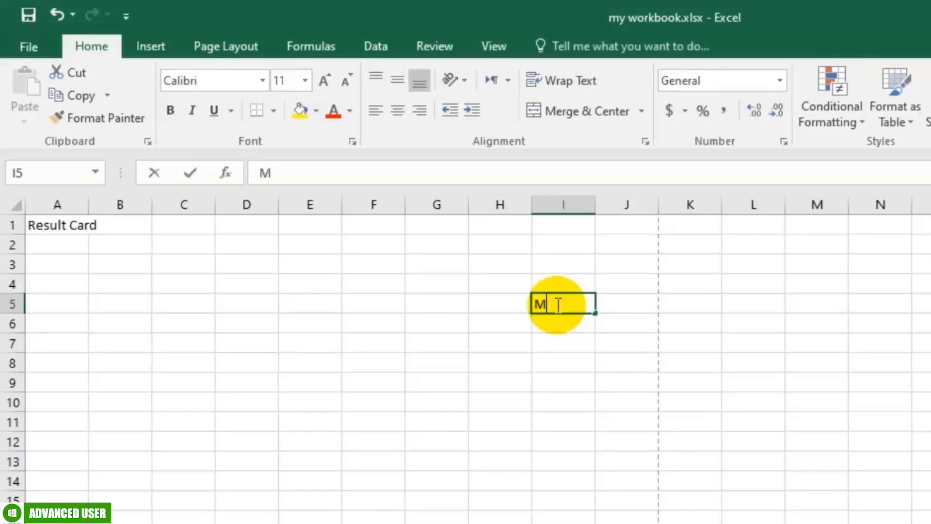
type("y name is Ad")
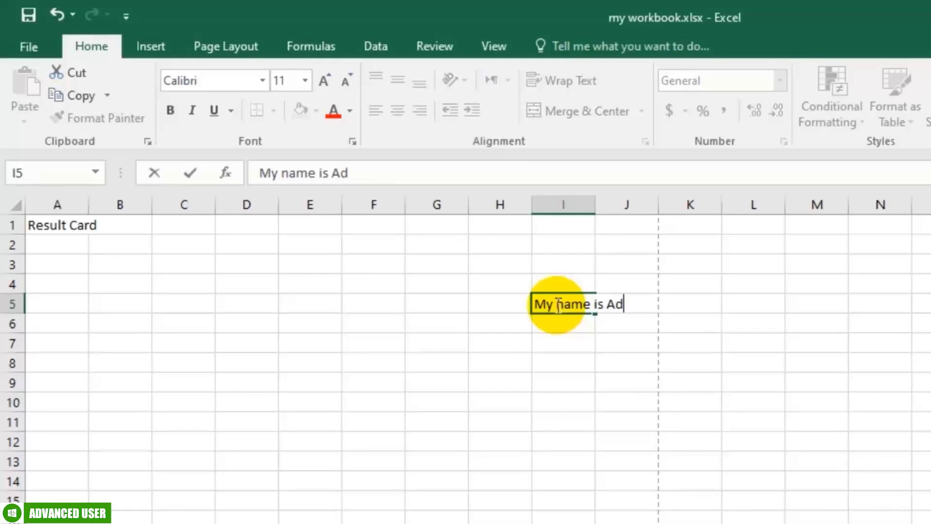
type("vanced User")
key("Return")
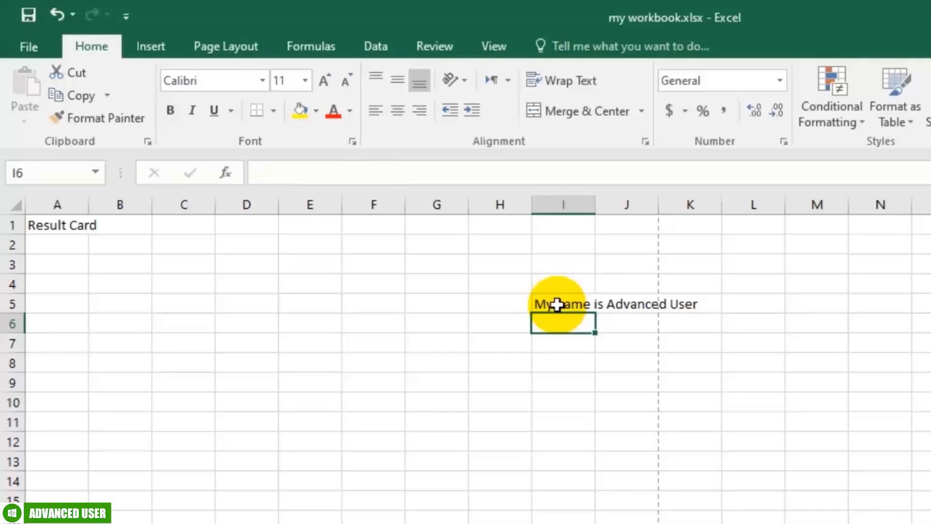
- Select the range I5:K5 that the sentence spans, then only cell I5
left_click_drag(559, 304, 630, 305)
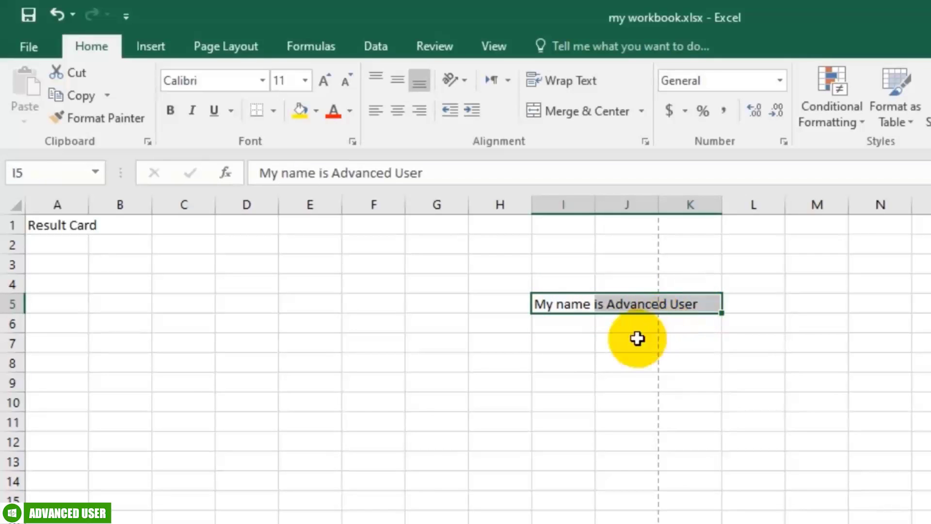
left_click(615, 339)
left_click(564, 306)
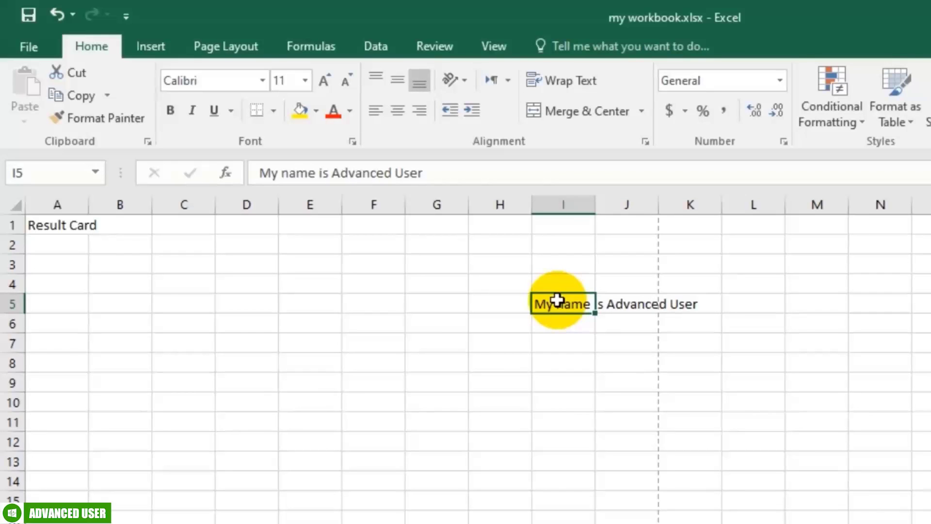
- Compare cells J5 and I5, widen column I to fit the sentence in I5, then undo the widening
key("Right")
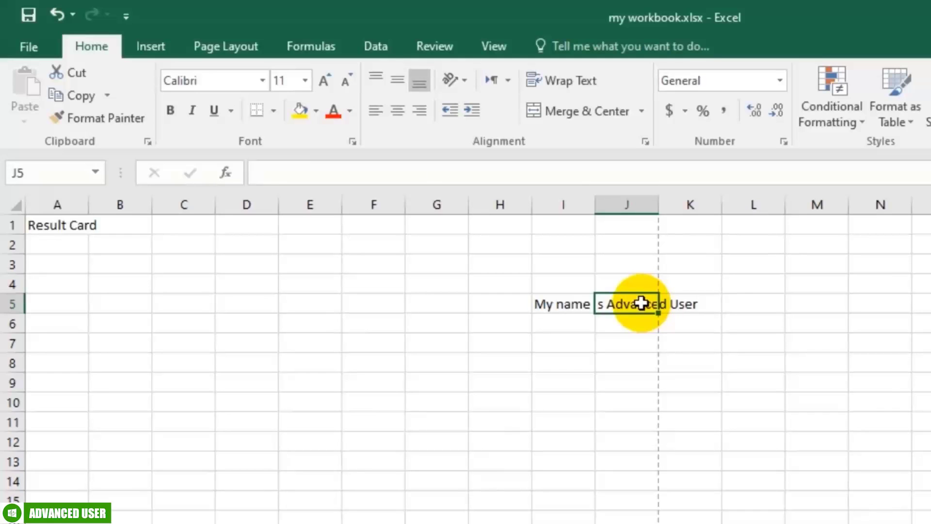
key("Left")
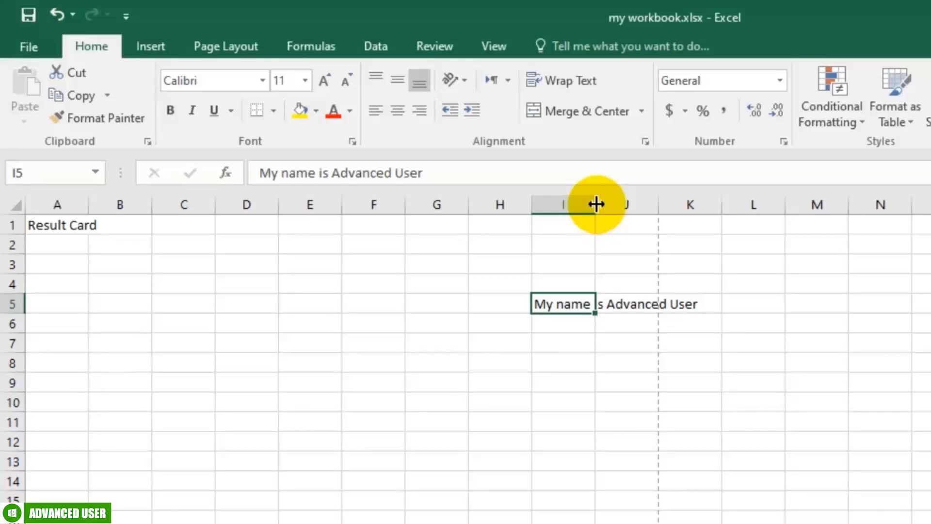
left_click_drag(596, 204, 702, 201)
left_click(625, 324)
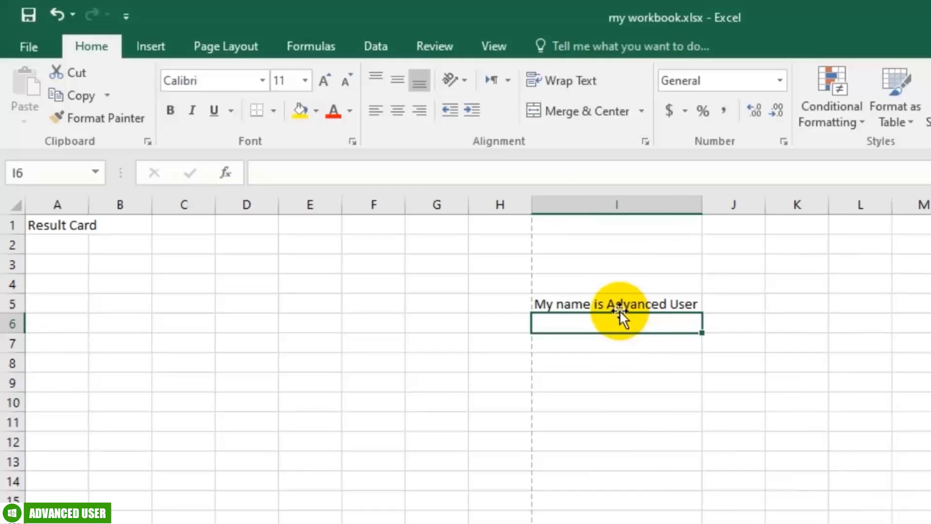
key("ctrl+z")
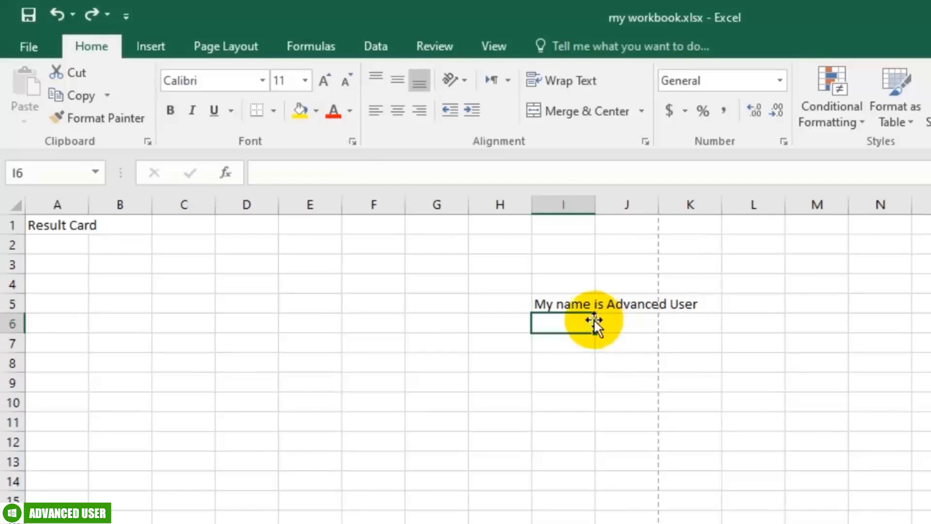
- Wrap the text in cell I5, then widen column I and shorten row 5 to fit the sentence on two lines
left_click(562, 300)
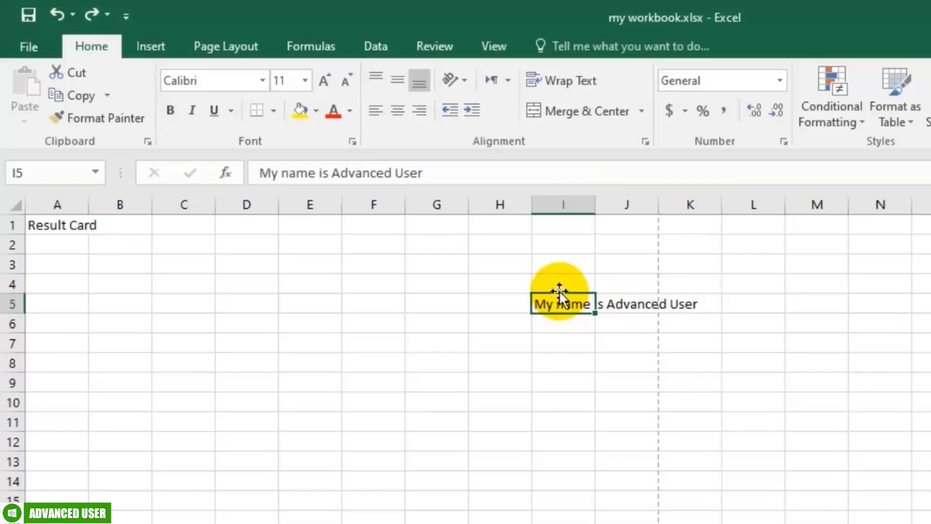
left_click(584, 85)
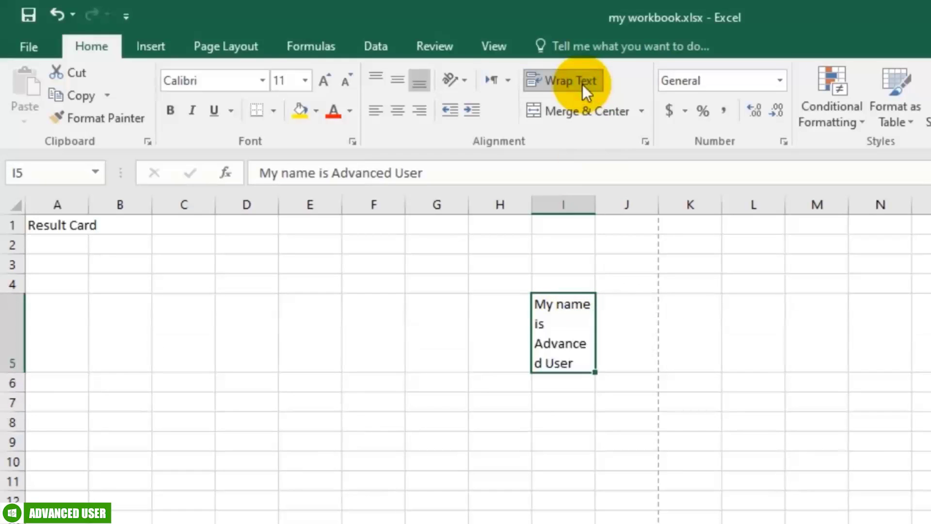
left_click(621, 425)
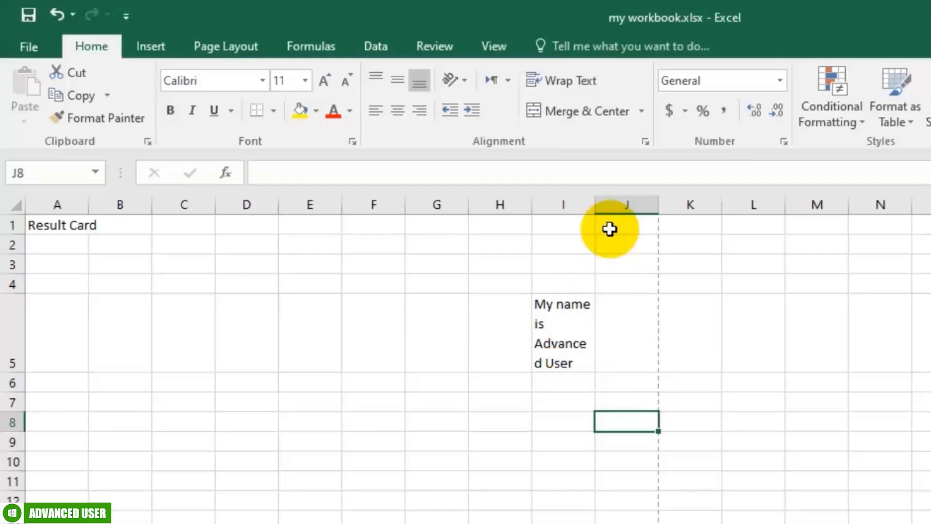
left_click_drag(595, 206, 639, 202)
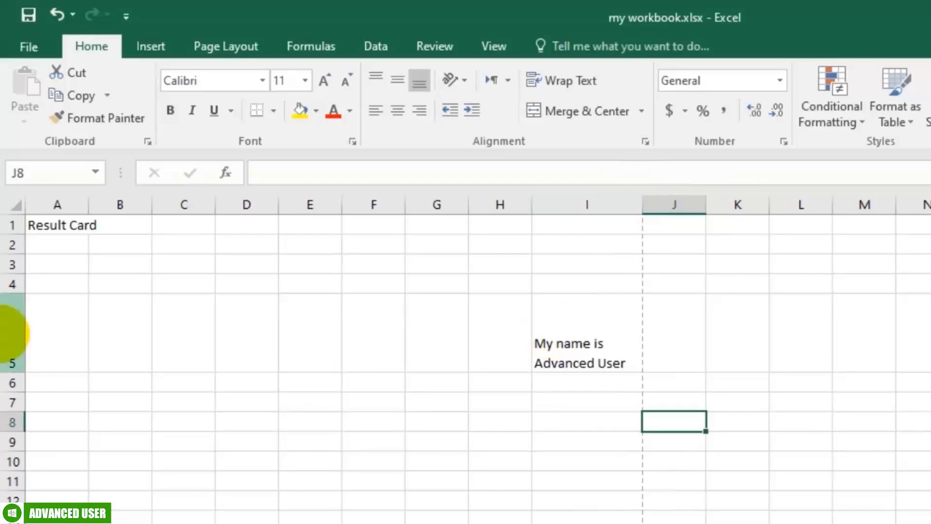
left_click_drag(8, 371, 4, 335)
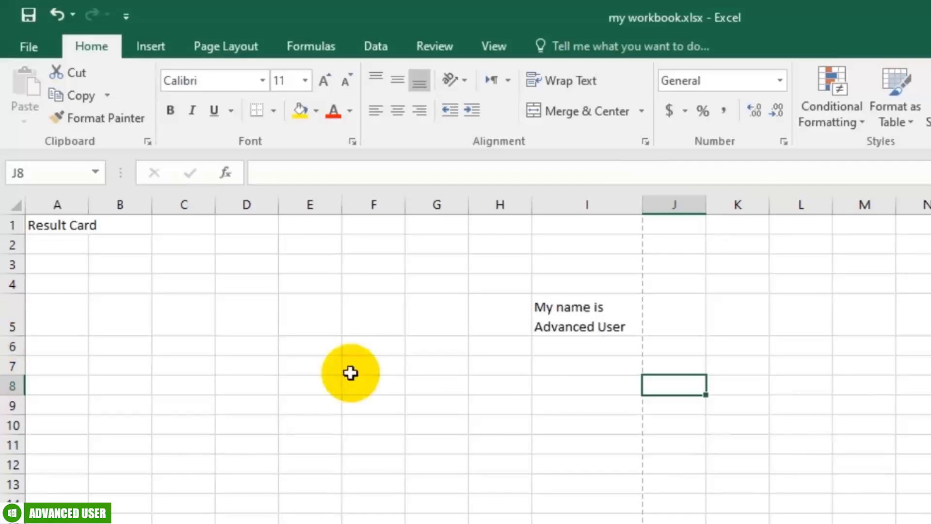
- Clear the contents of cell I5, undo the clearing and redo it
left_click(545, 318)
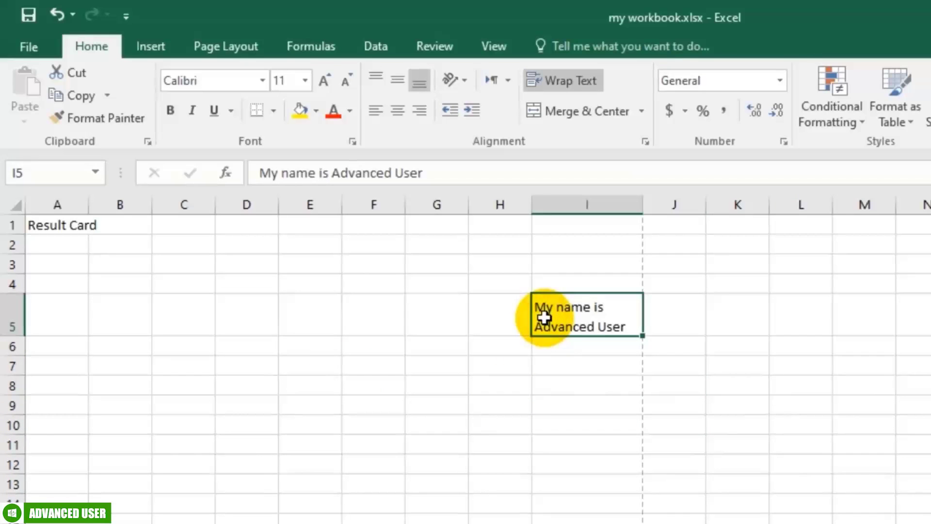
key("Delete")
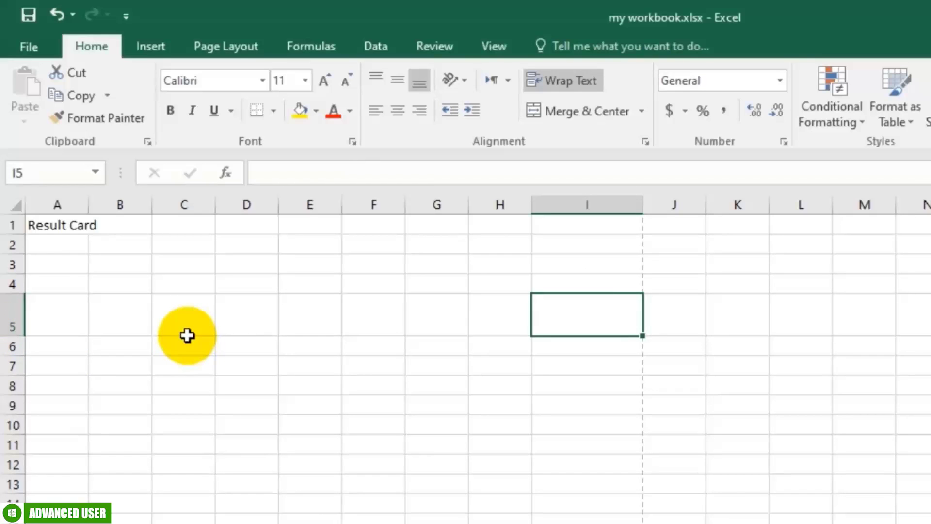
key("ctrl+z")
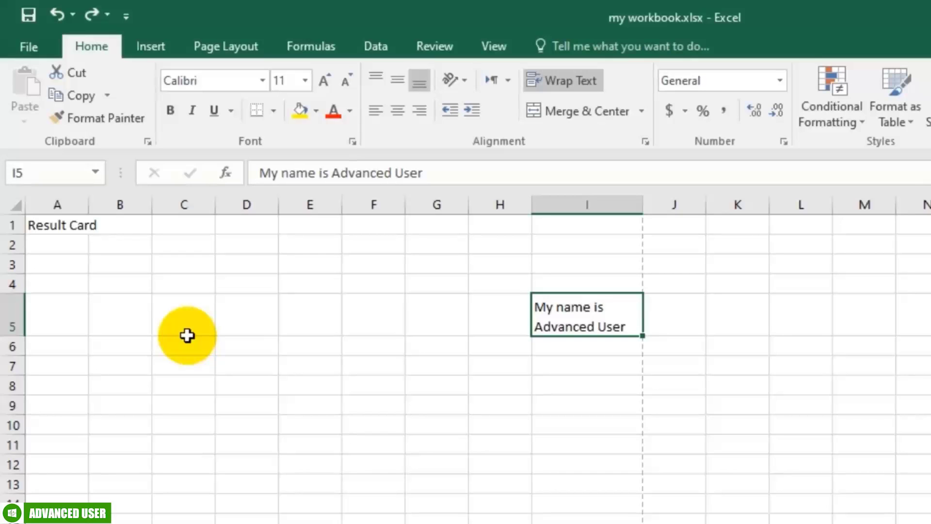
key("ctrl+y")
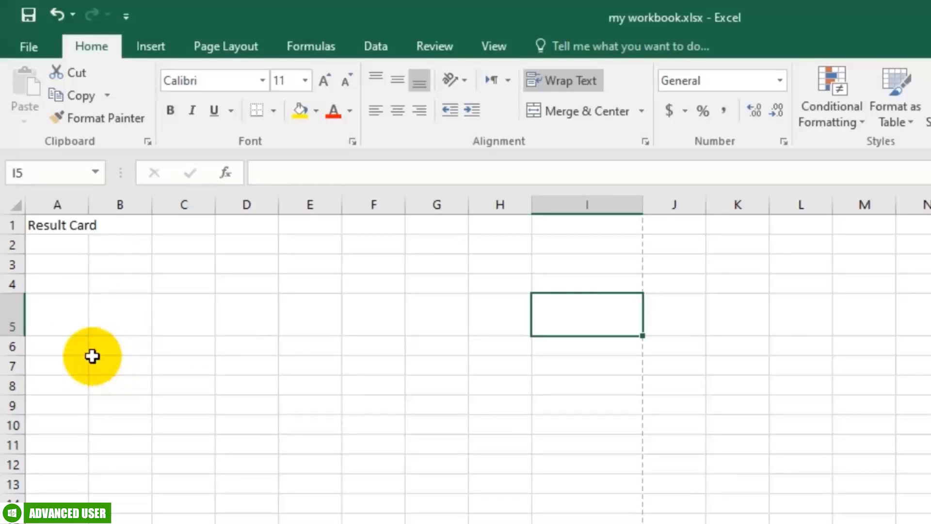
- Delete the whole of row 5 from the worksheet
right_click(12, 326)
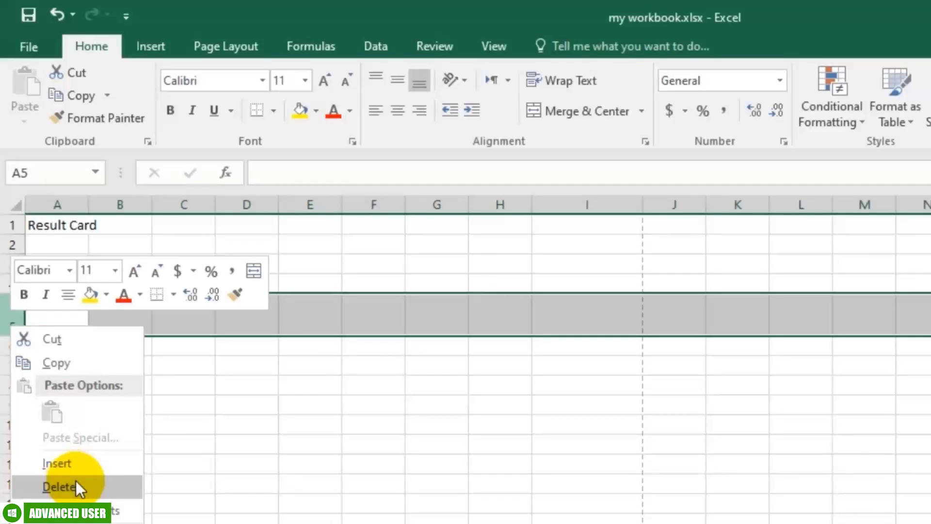
left_click(58, 487)
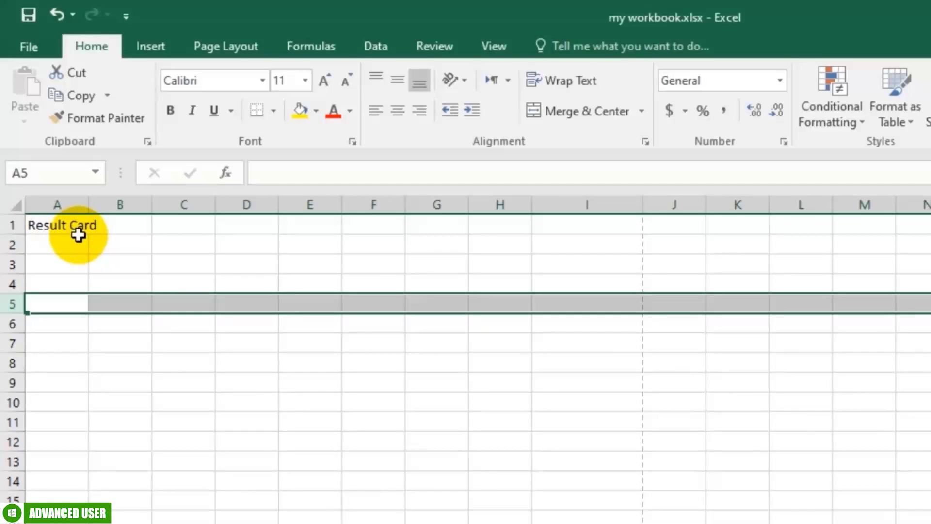
left_click(48, 227)
left_click(104, 260)
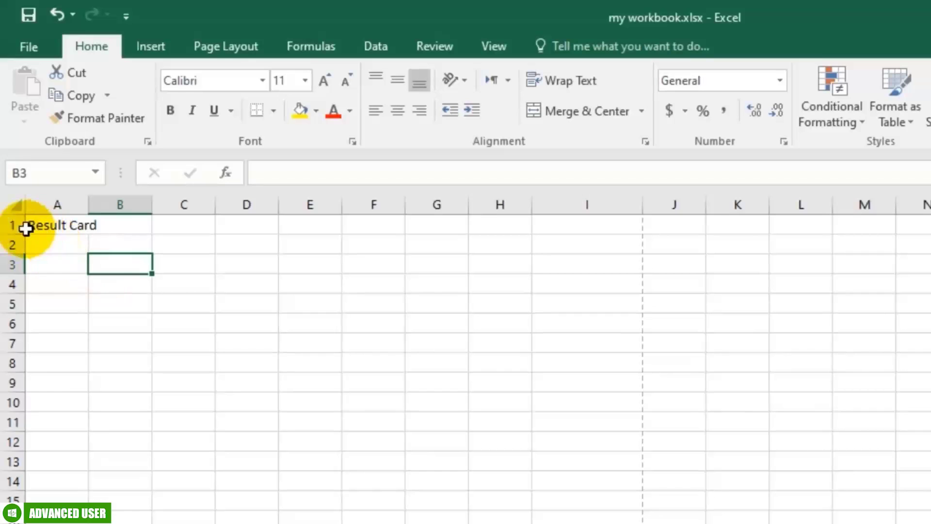
- Insert one blank row above the "Result Card" row
left_click(11, 223)
right_click(11, 223)
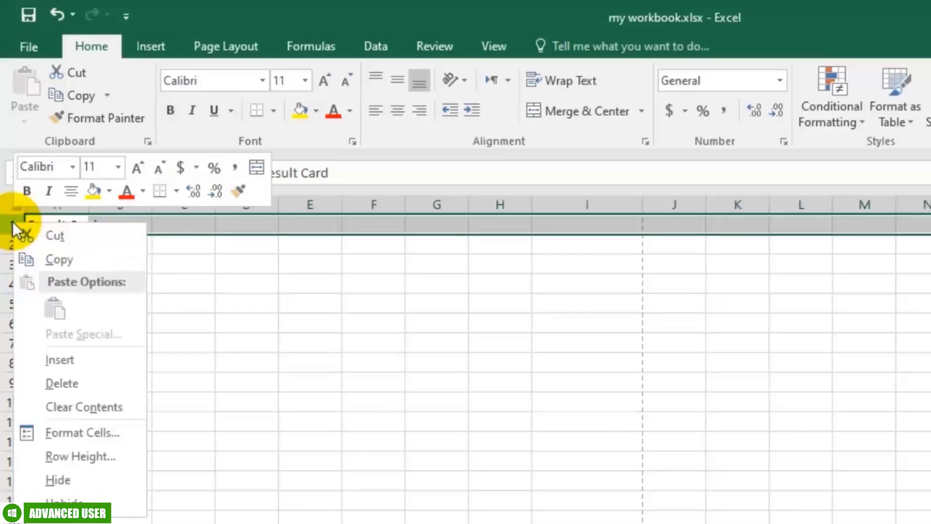
left_click(97, 358)
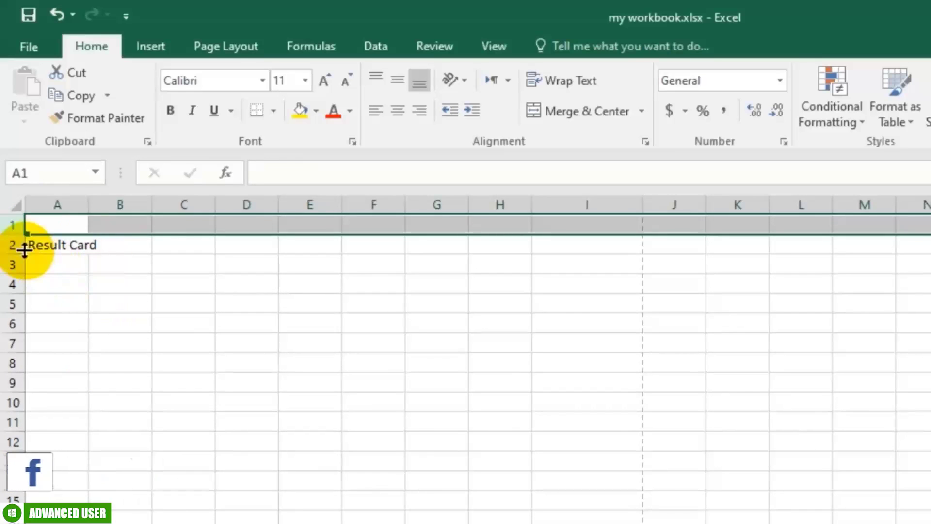
- Insert four more blank rows at the top of the worksheet
key("ctrl+plus")
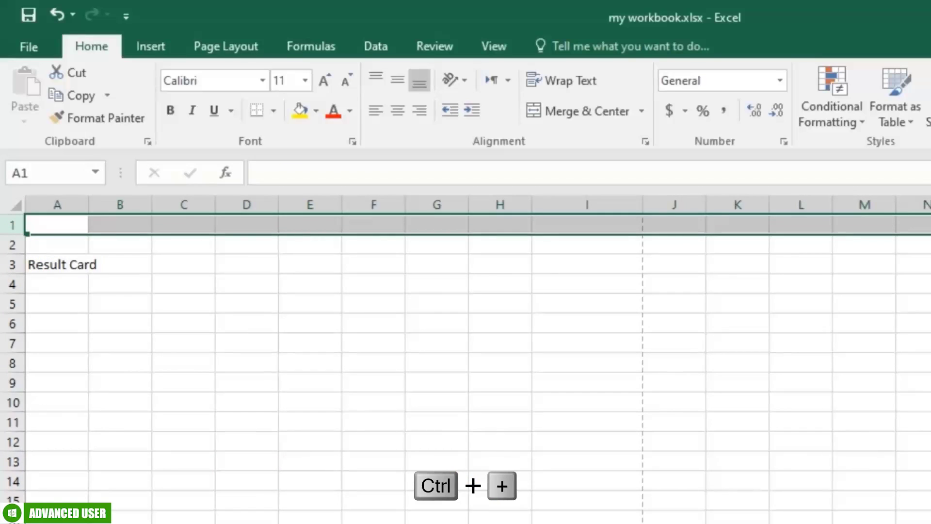
key("ctrl+plus")
key("ctrl+plus")
key("ctrl+plus")
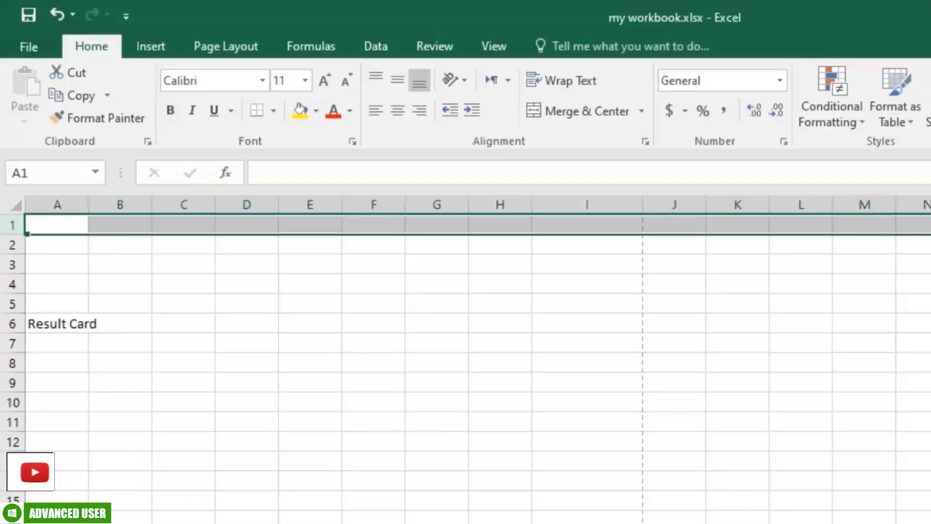
- Delete four blank rows from the top of the worksheet, keeping one above "Result Card"
key("ctrl+minus")
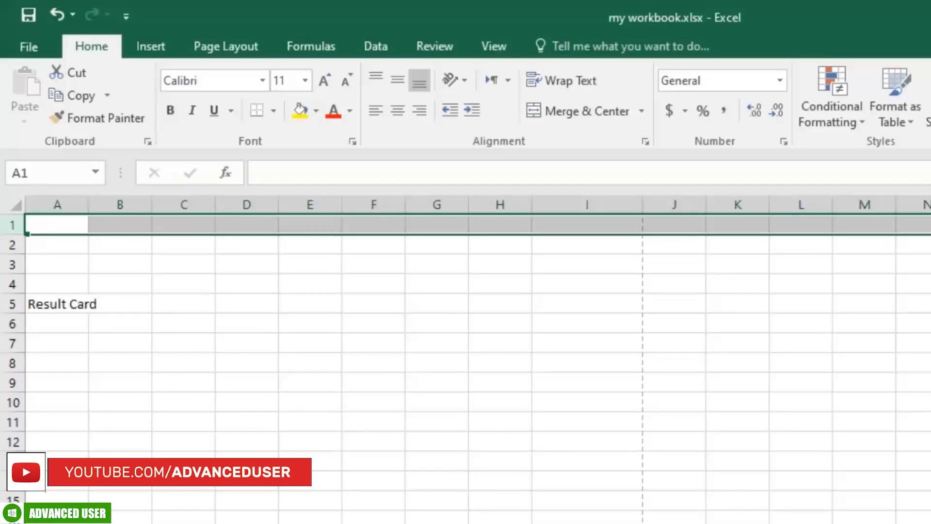
key("ctrl+minus")
key("ctrl+minus")
key("ctrl+minus")
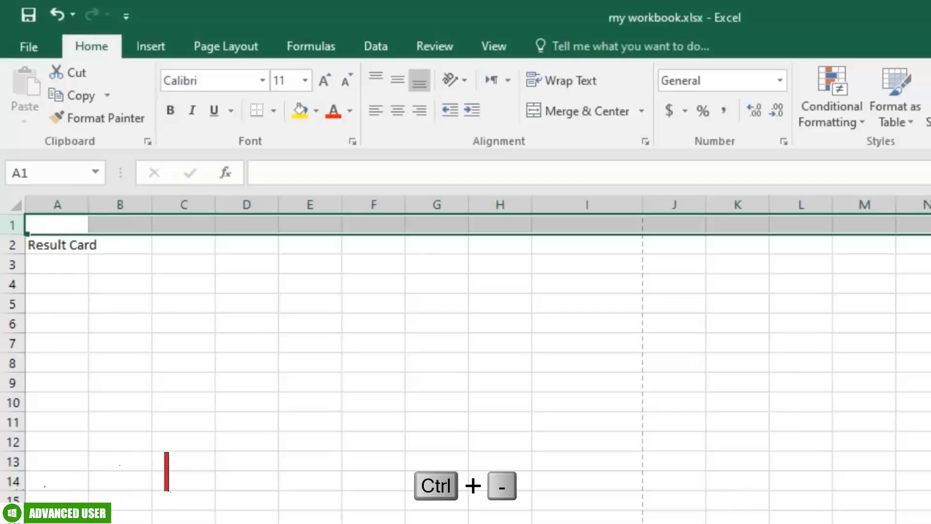
left_click(561, 379)
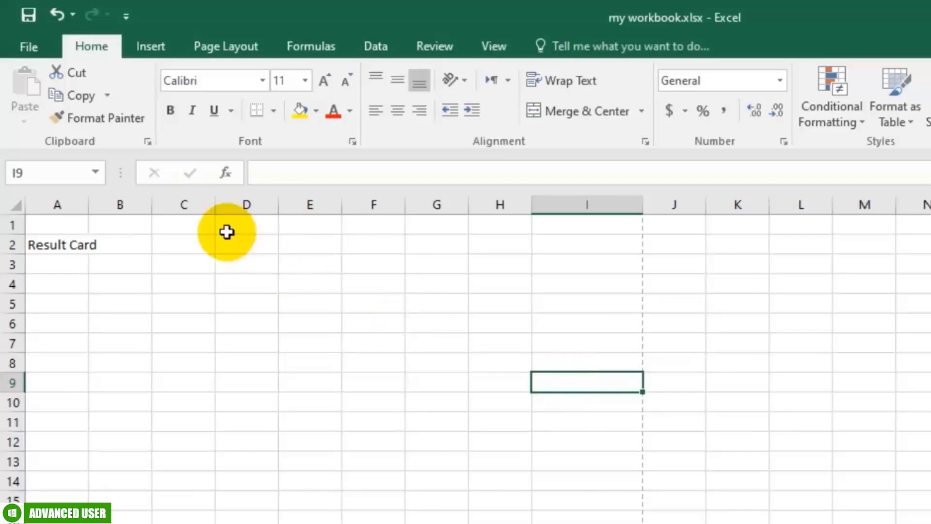
- Insert four blank columns before column A
left_click(67, 203)
key("ctrl+plus")
key("ctrl+plus")
key("ctrl+plus")
key("ctrl+plus")
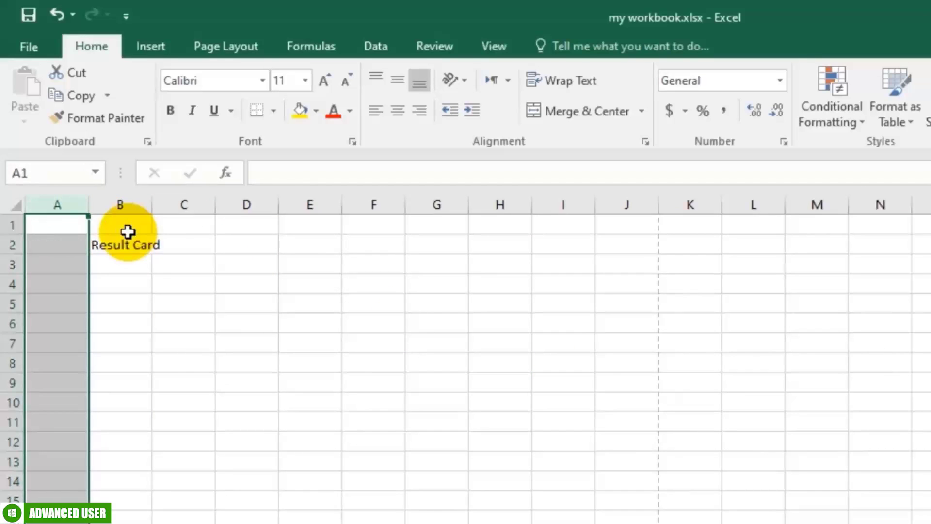
left_click(226, 304)
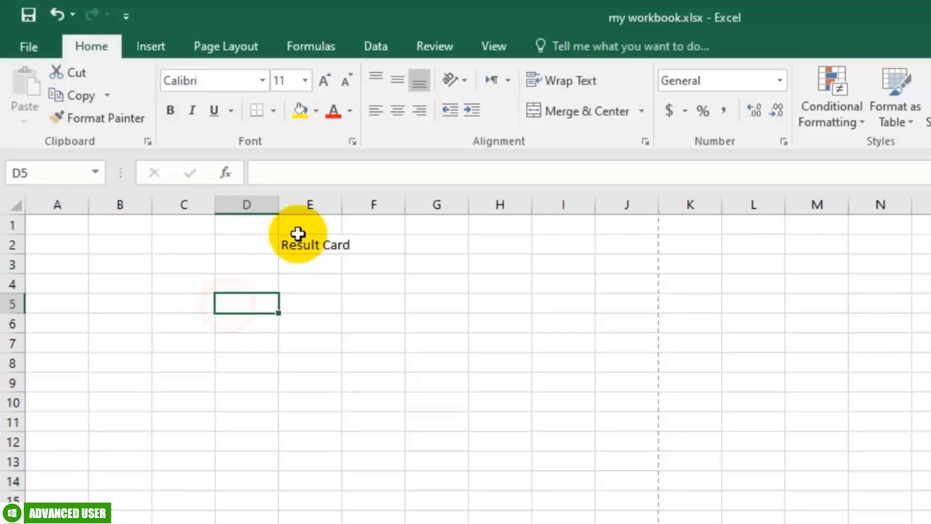
- Insert one blank column before column E, which holds "Result Card"
left_click(308, 205)
right_click(308, 206)
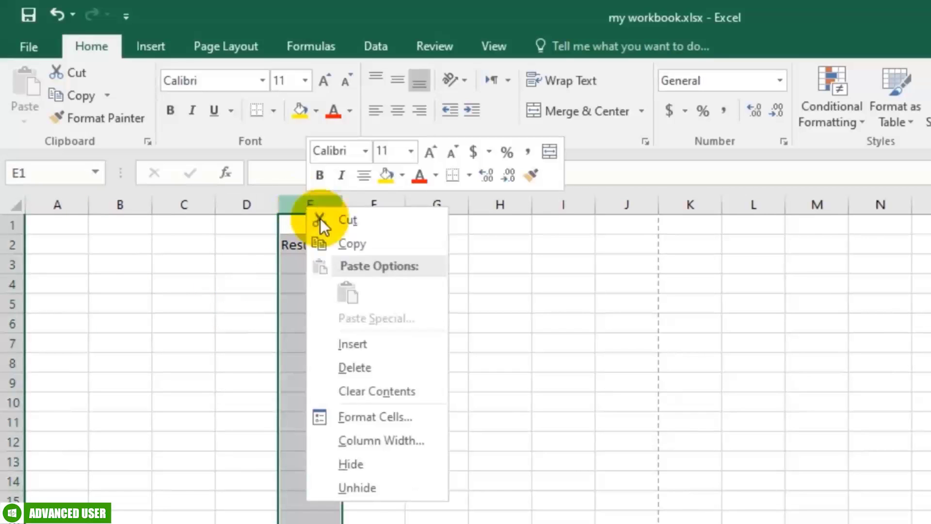
left_click(366, 343)
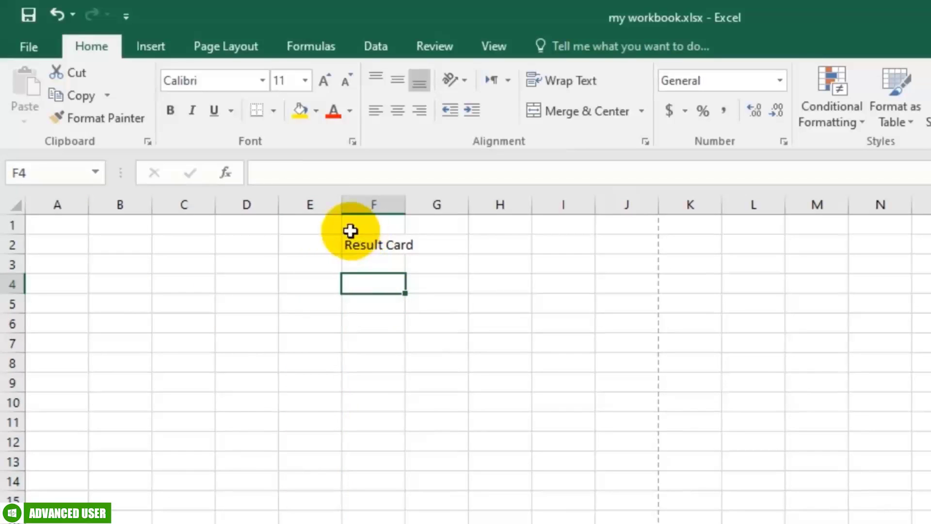
- Undo the five column insertions to bring "Result Card" back to column A
key("ctrl+z")
key("ctrl+z")
key("ctrl+z")
key("ctrl+z")
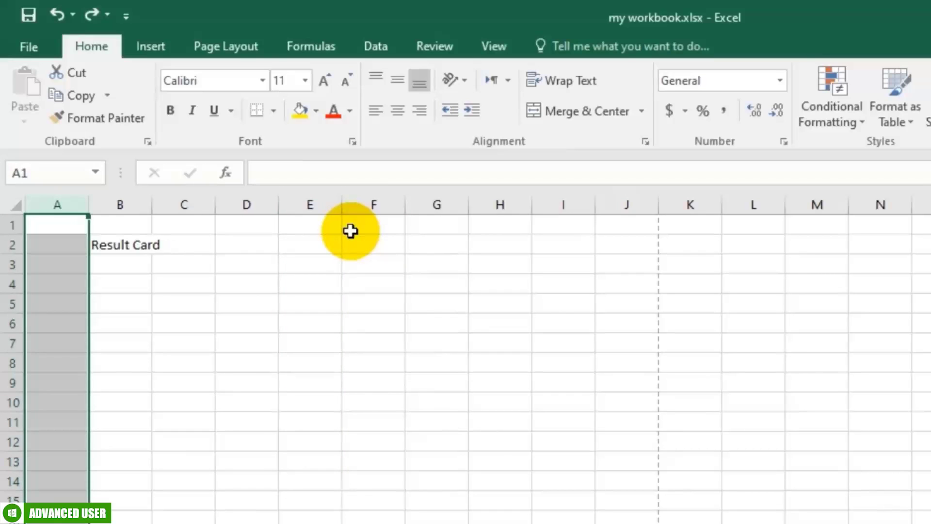
key("ctrl+z")
left_click(277, 298)
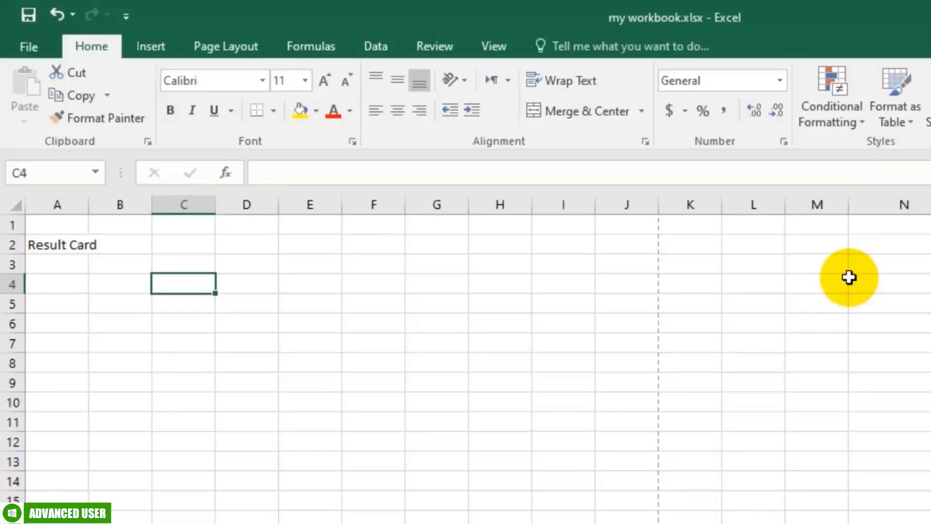
left_click(374, 401)
left_click(142, 259)
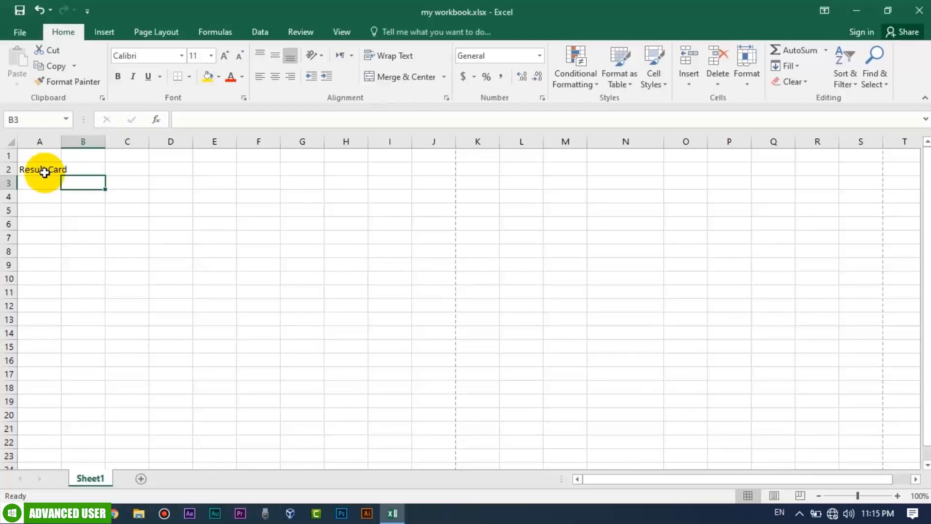
left_click(47, 197)
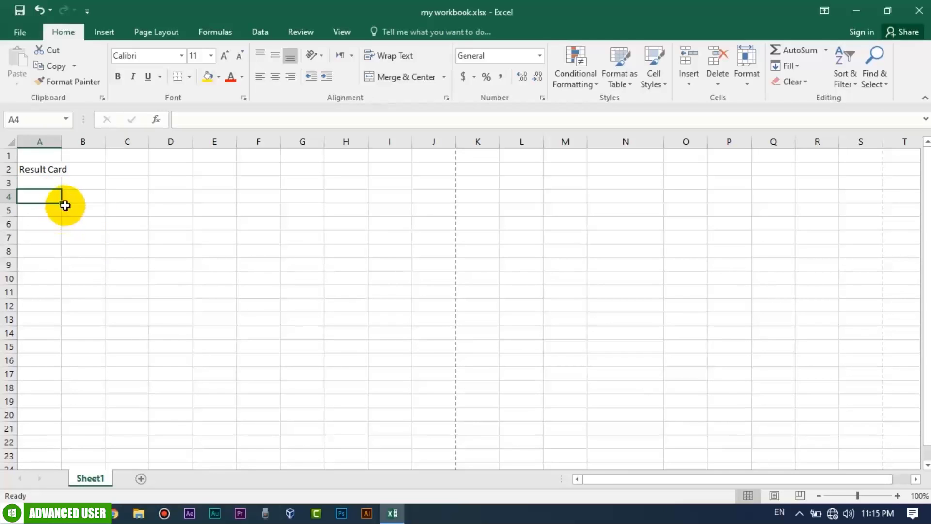
left_click(135, 198)
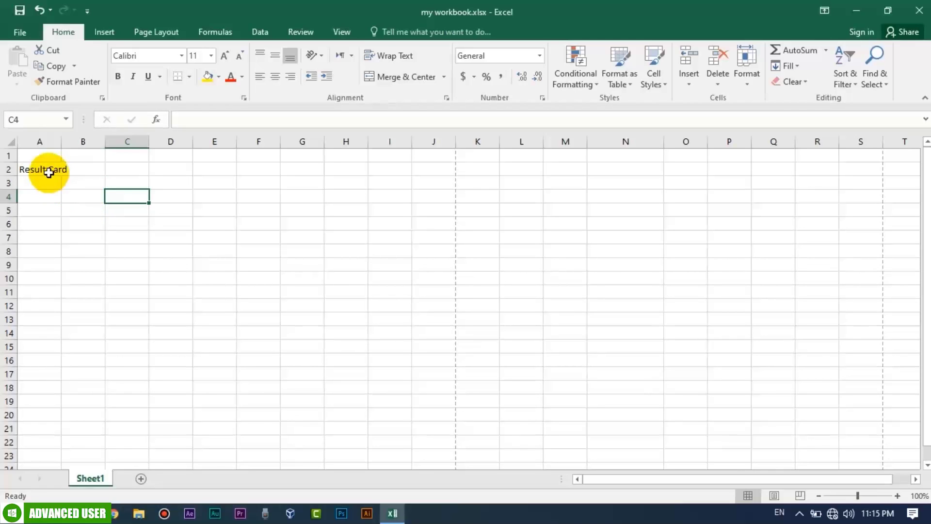
left_click(49, 172)
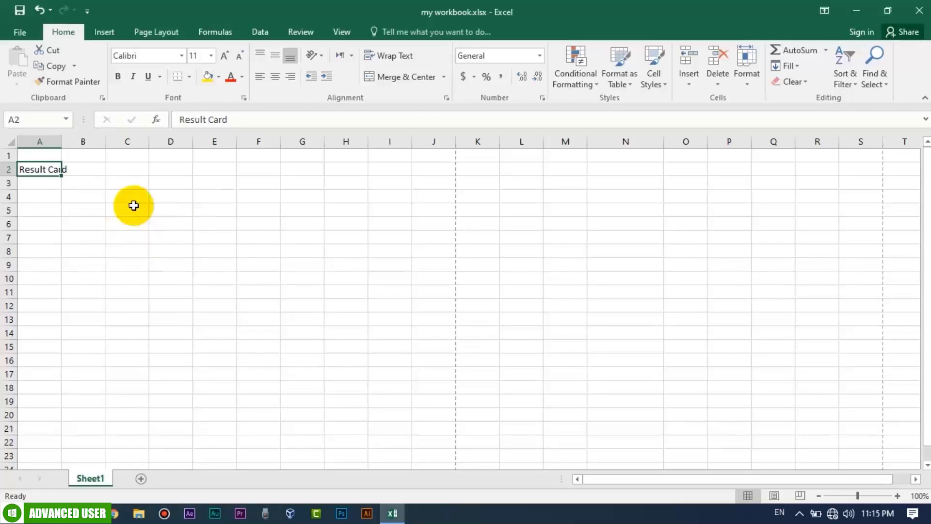
- Practise selecting single cells and blocks of cells, ending with the range D7:I16
left_click(172, 196)
left_click_drag(290, 223, 392, 279)
left_click(261, 240)
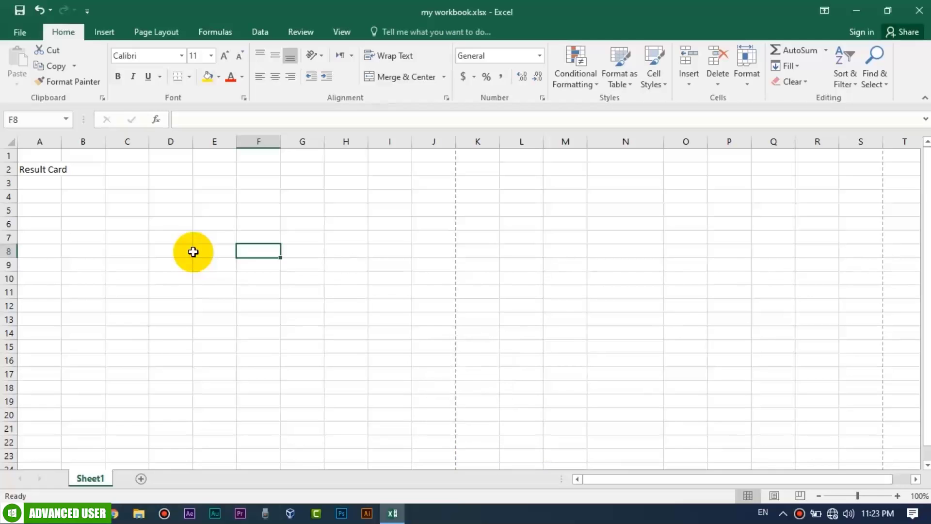
left_click_drag(192, 240, 396, 357)
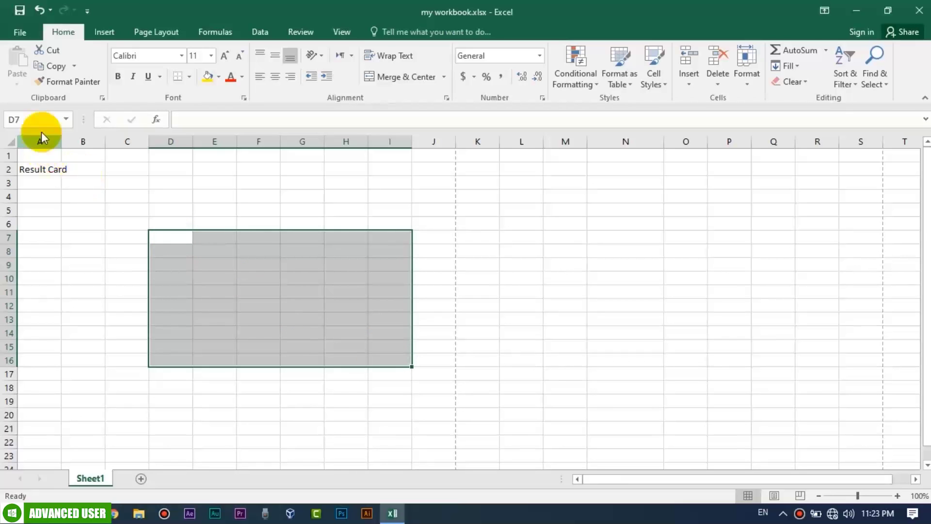
- Select the block of cells D5:J14
left_click(397, 359)
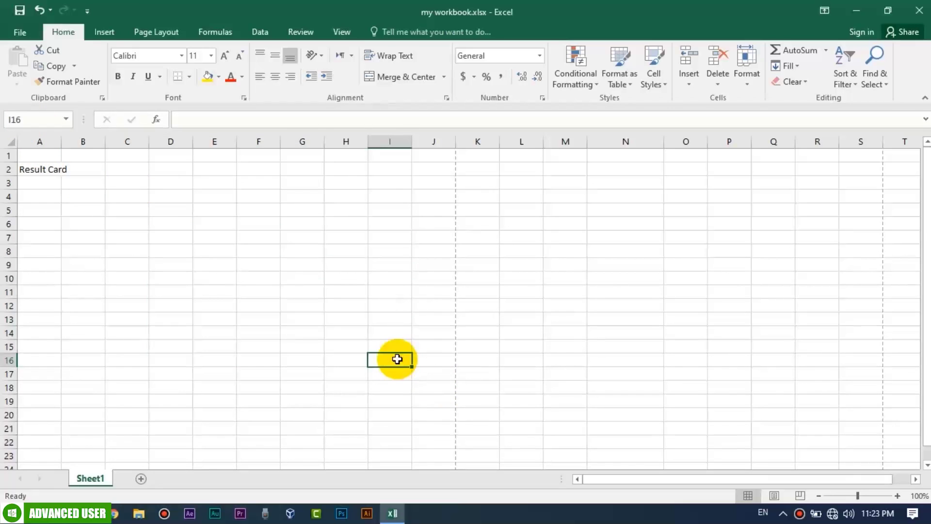
left_click_drag(166, 210, 417, 328)
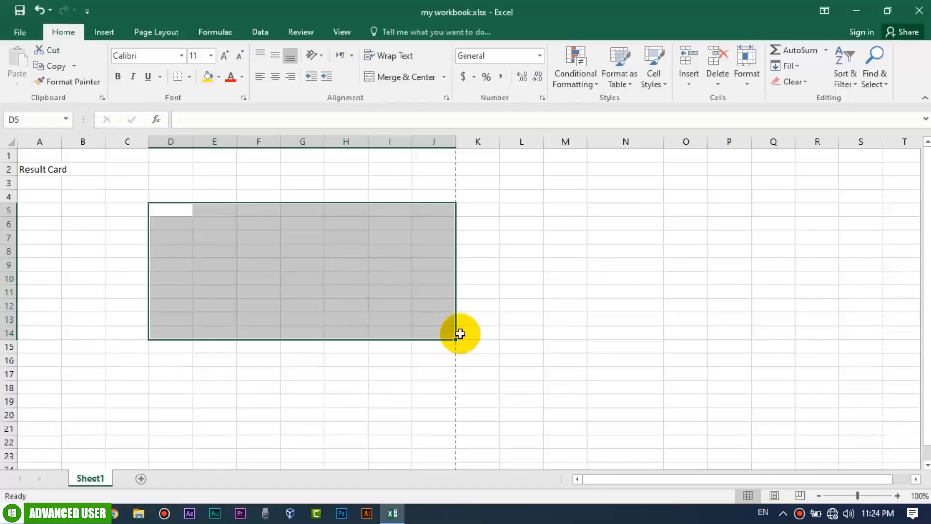
- Write the sample range reference D5:J12 in cell K10, and erase it again
left_click(489, 280)
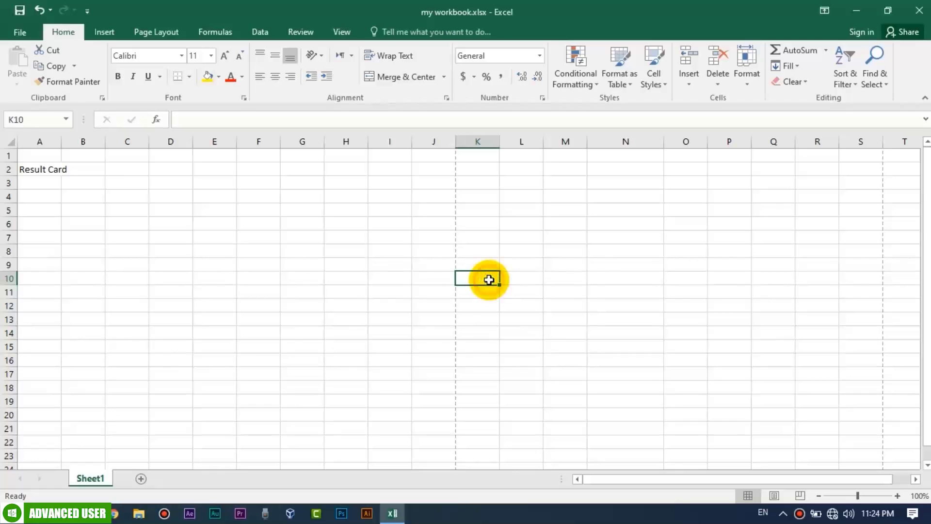
type("D5:J12")
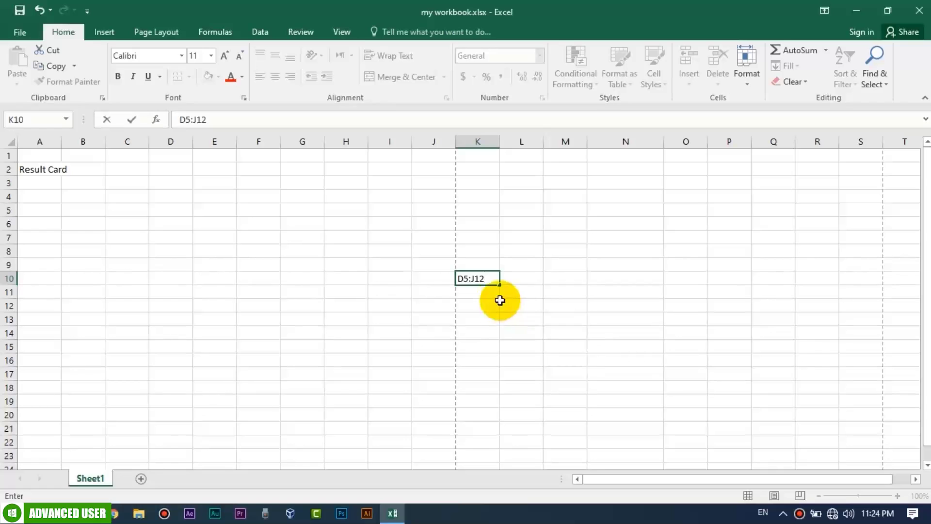
left_click_drag(486, 277, 413, 273)
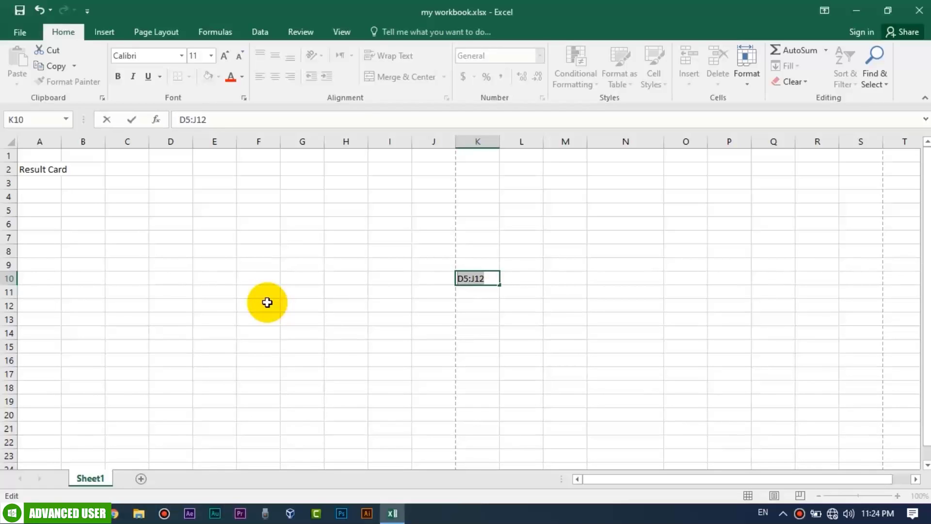
key("Delete")
left_click(379, 280)
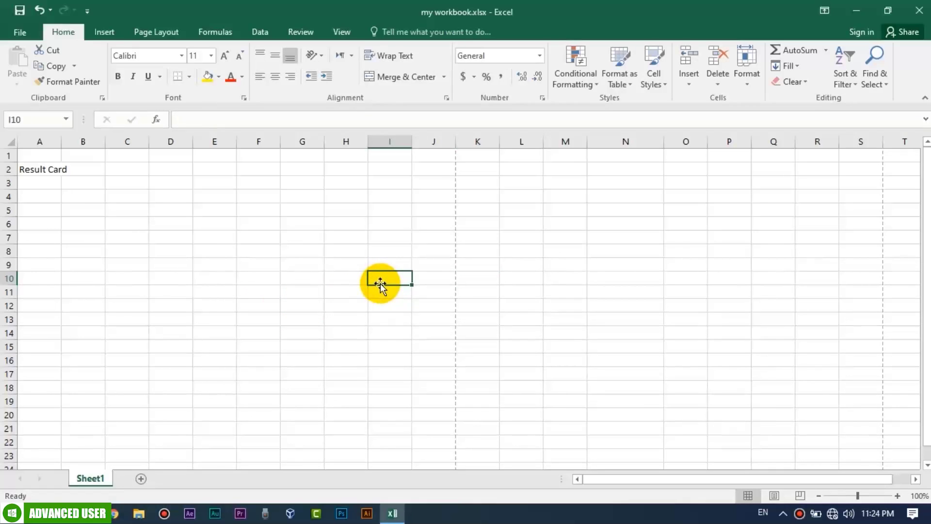
left_click(306, 255)
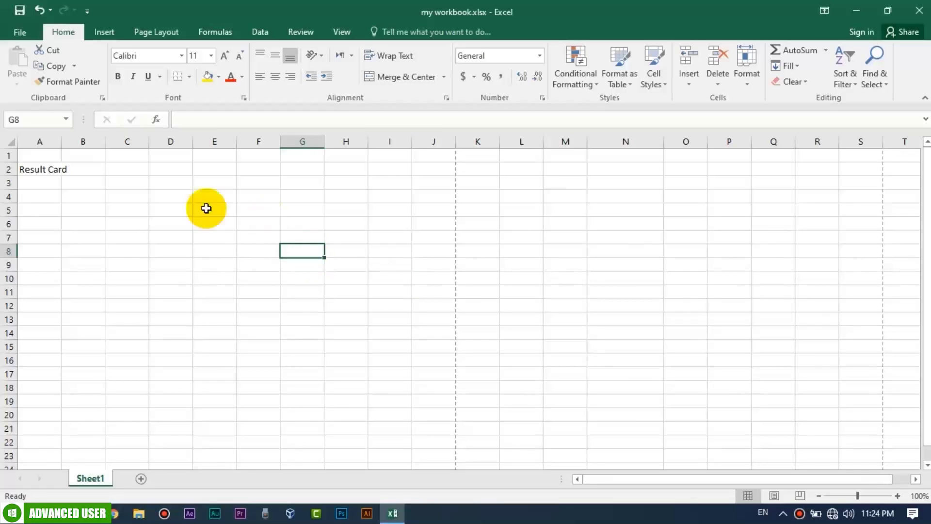
left_click_drag(8, 224, 10, 251)
left_click(134, 236)
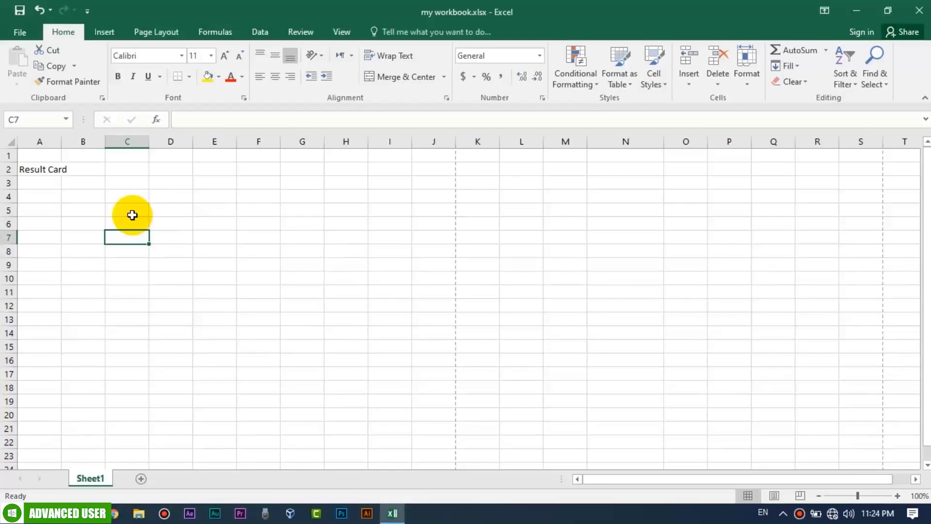
left_click(127, 211)
left_click(251, 259)
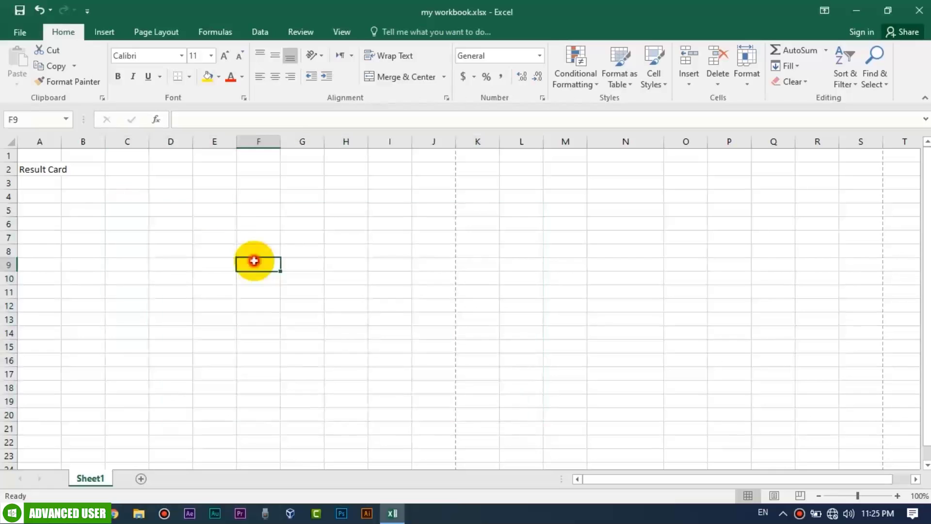
- Move "Result Card" from A2 to I6 and on to C6, and fill it down through C18
left_click(39, 169)
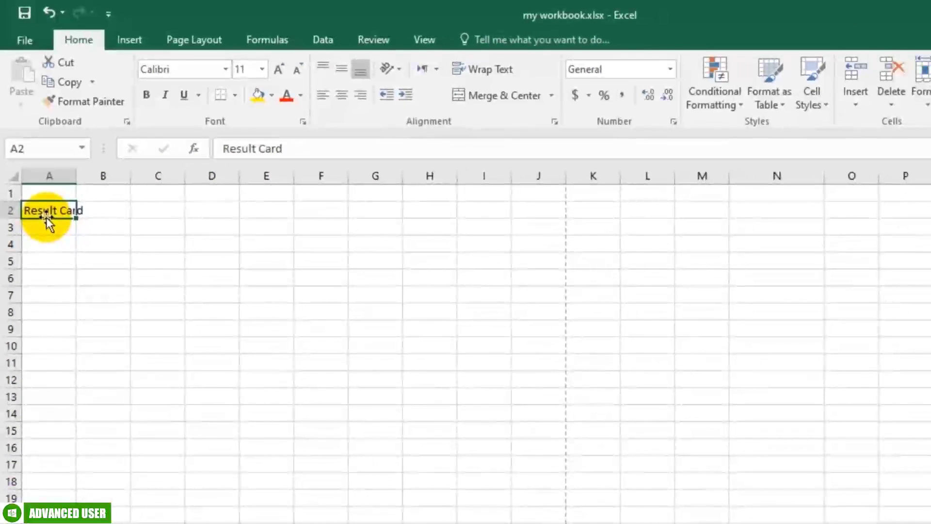
left_click_drag(46, 217, 490, 275)
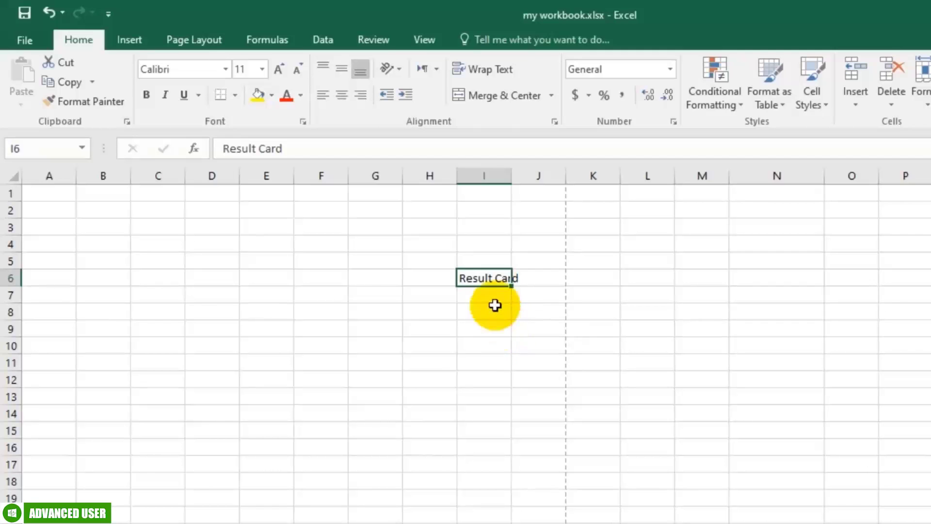
left_click_drag(484, 286, 150, 272)
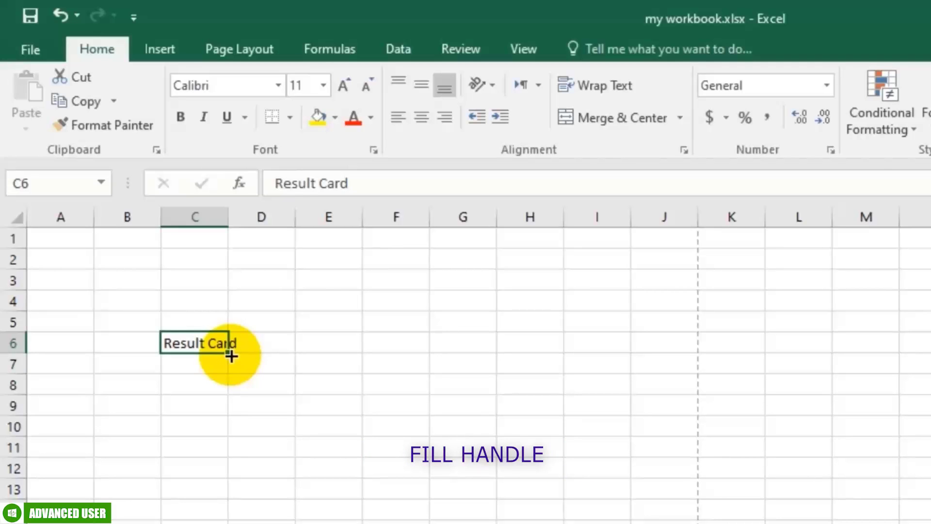
left_click_drag(229, 362, 241, 523)
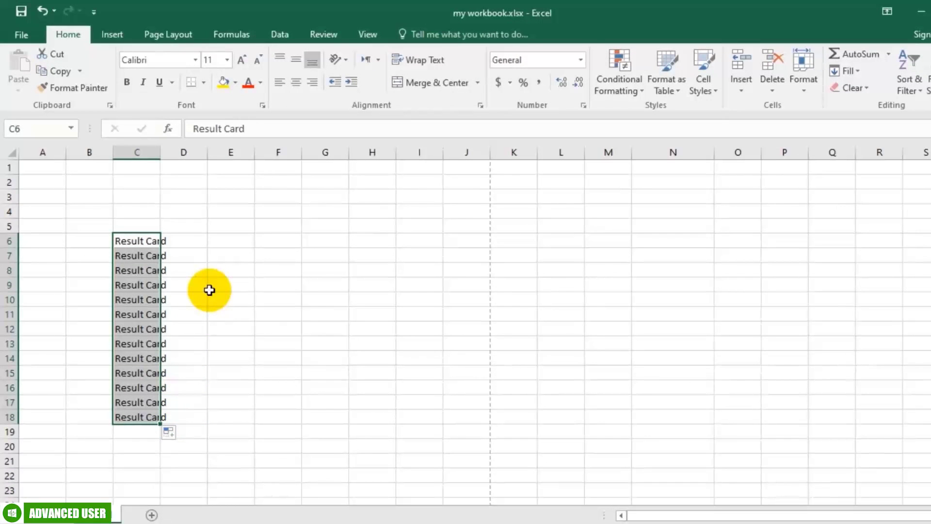
- Enter the numbers 1, 2 and 3 in cells D6 to D8
left_click(199, 240)
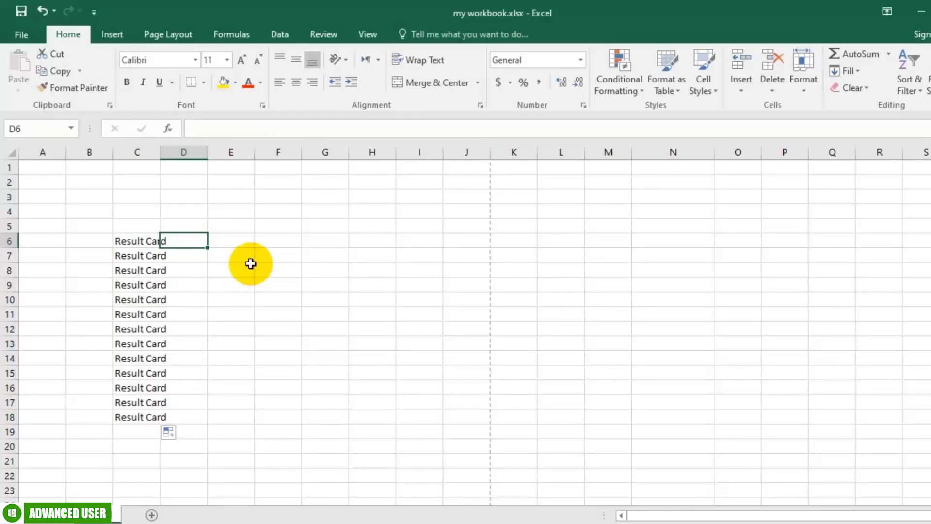
type("1")
key("Return")
type("2")
key("Return")
type("3")
- Extend the number series in D6:D8 down to D18, undo the fill, and autofill the series to D18 again
left_click_drag(194, 240, 196, 271)
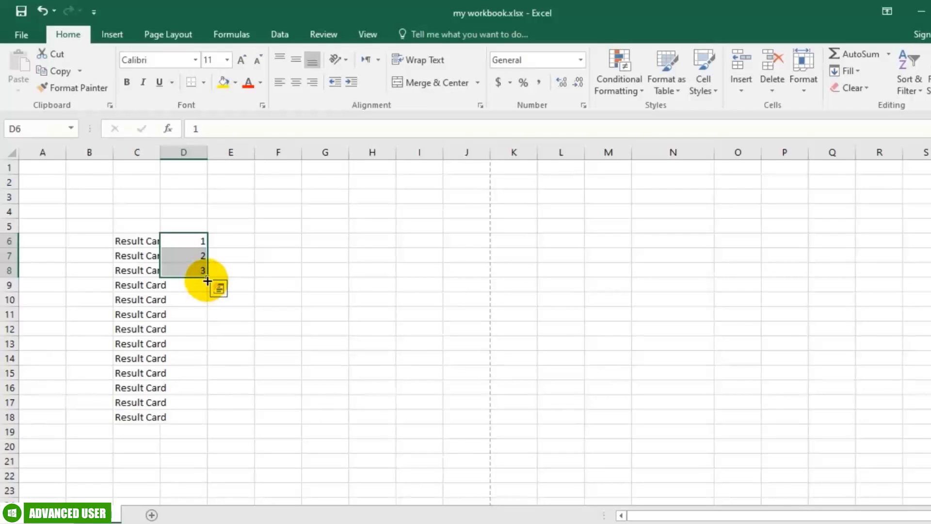
left_click_drag(207, 281, 212, 416)
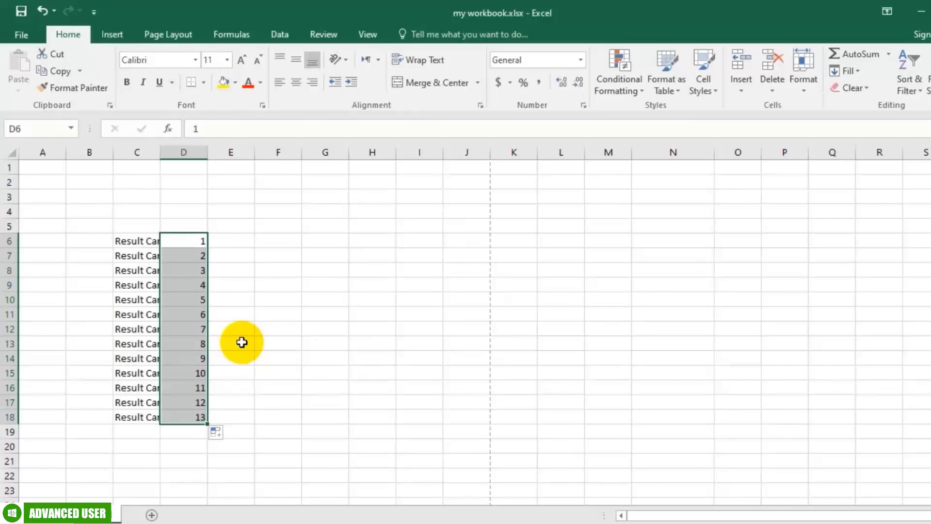
key("ctrl+z")
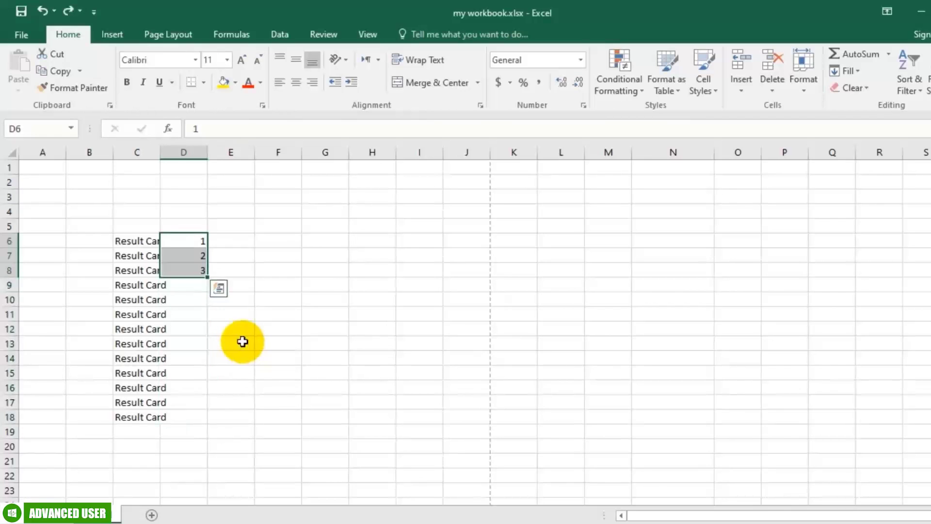
double_click(209, 279)
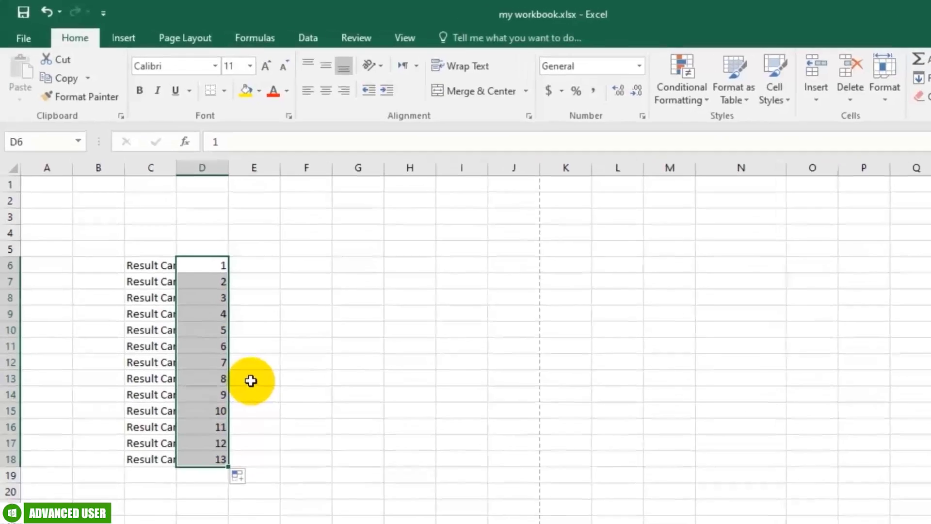
- Clear the contents of the range C6:E18
left_click(262, 314)
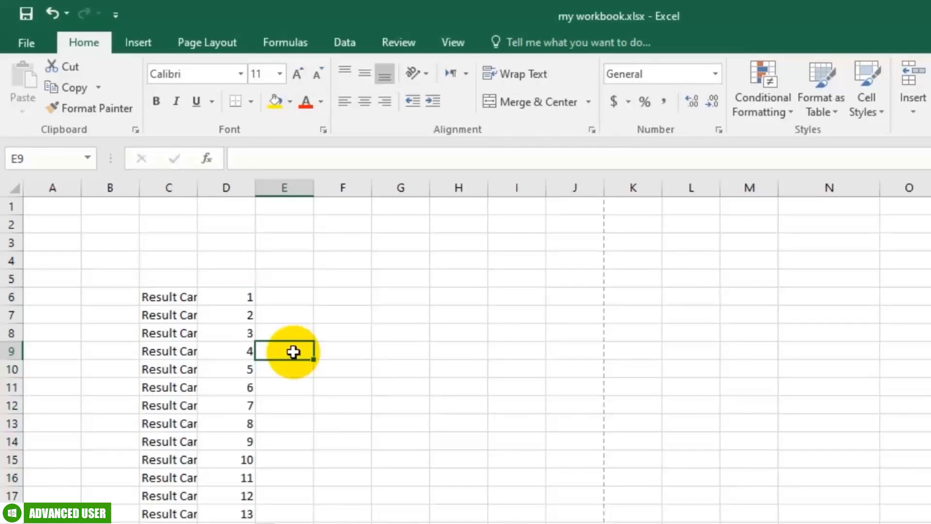
left_click(362, 374)
left_click_drag(175, 297, 262, 514)
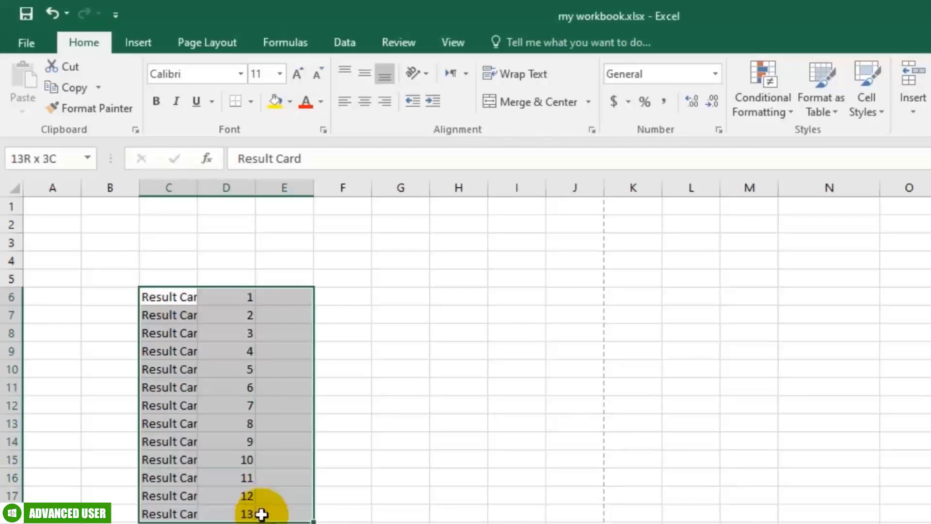
key("Delete")
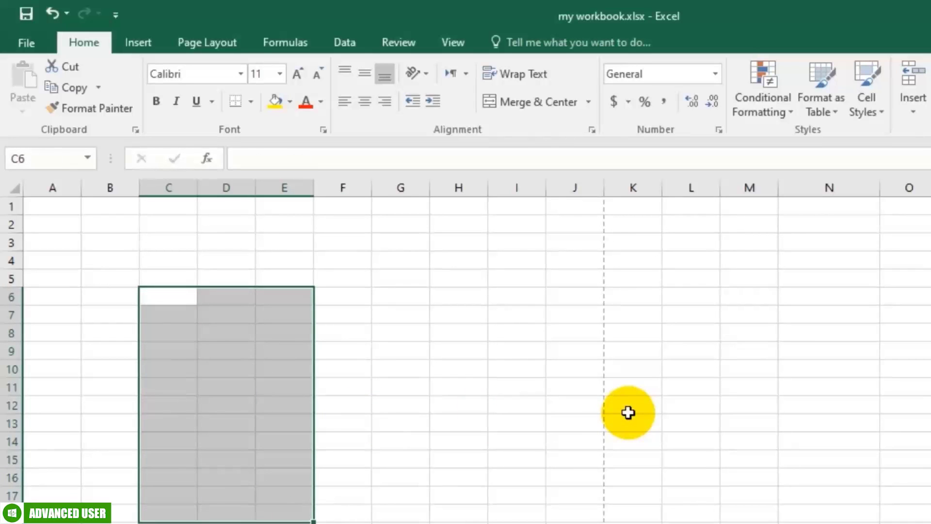
left_click(491, 371)
- Enter the title "Result Card" in cell A1
left_click(72, 222)
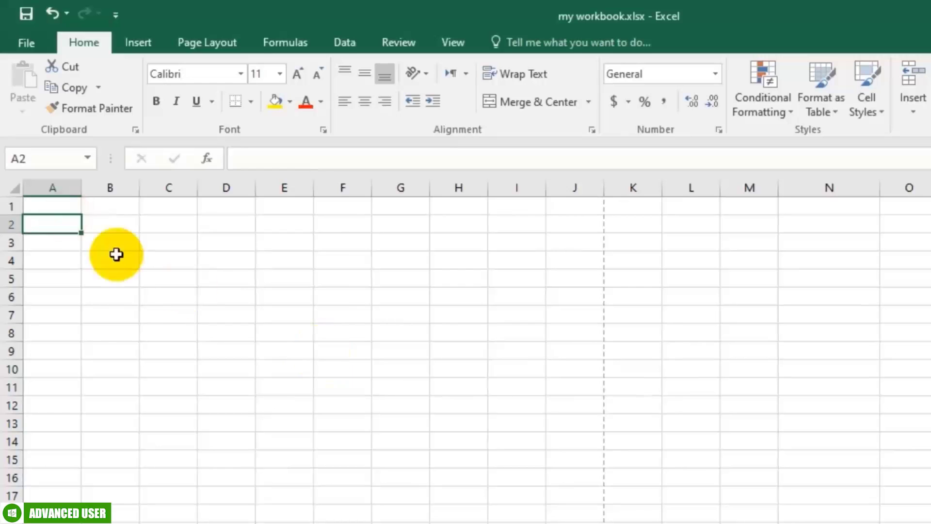
left_click(58, 202)
type("Result Card")
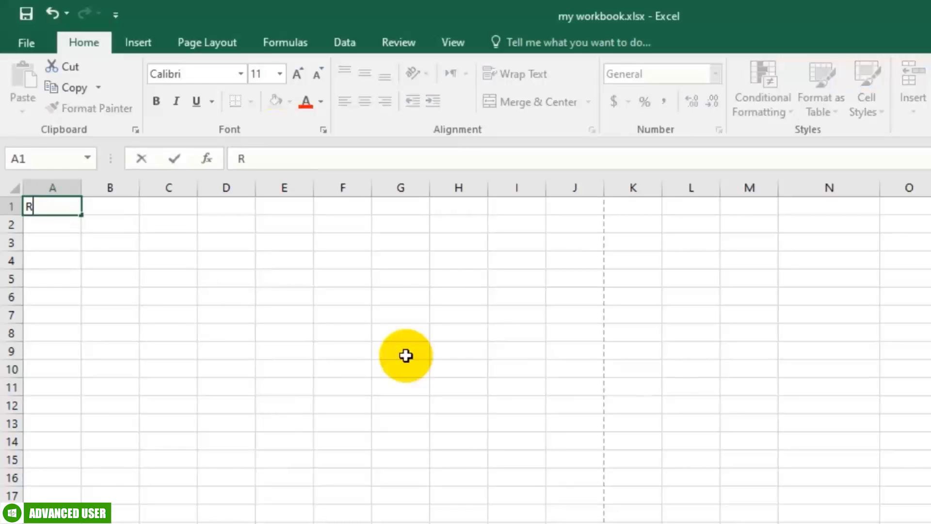
key("Return")
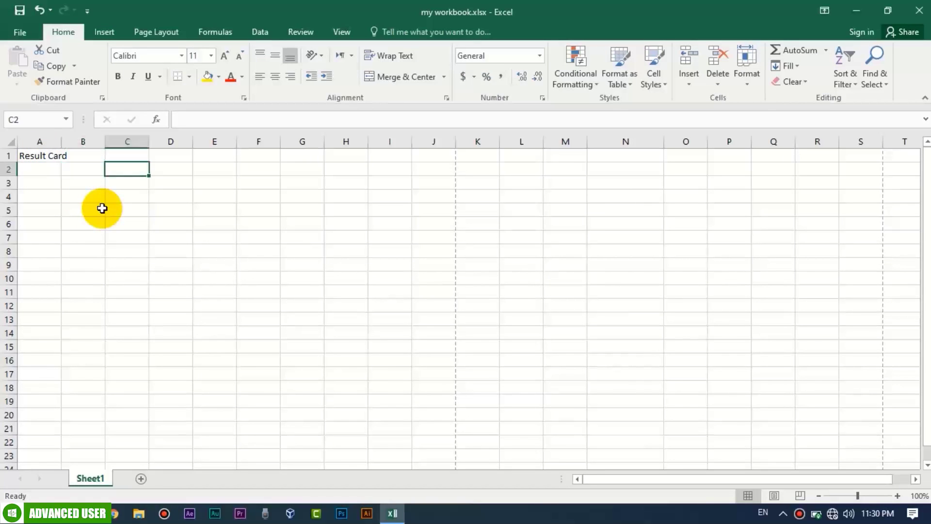
- Practise moving the active cell up and down column B one cell at a time, ending at B2
key("Down")
key("Up")
key("Down")
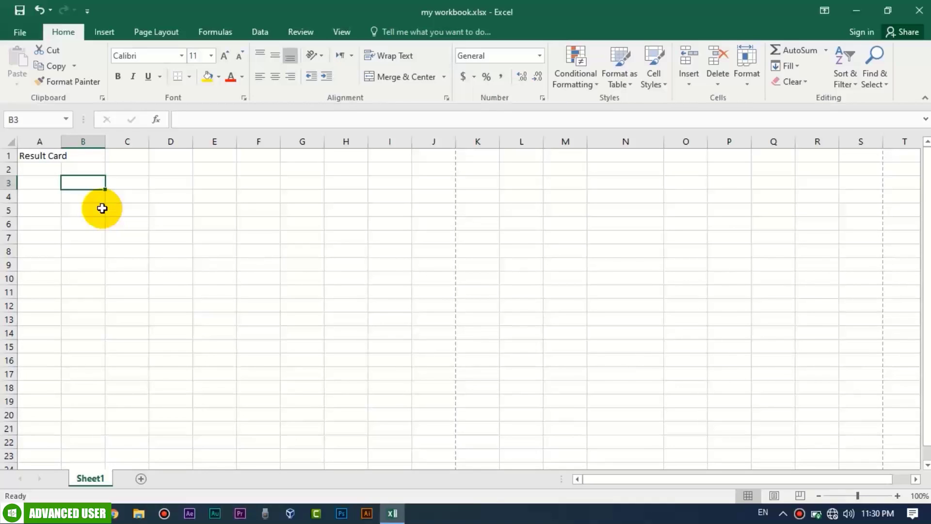
key("Up")
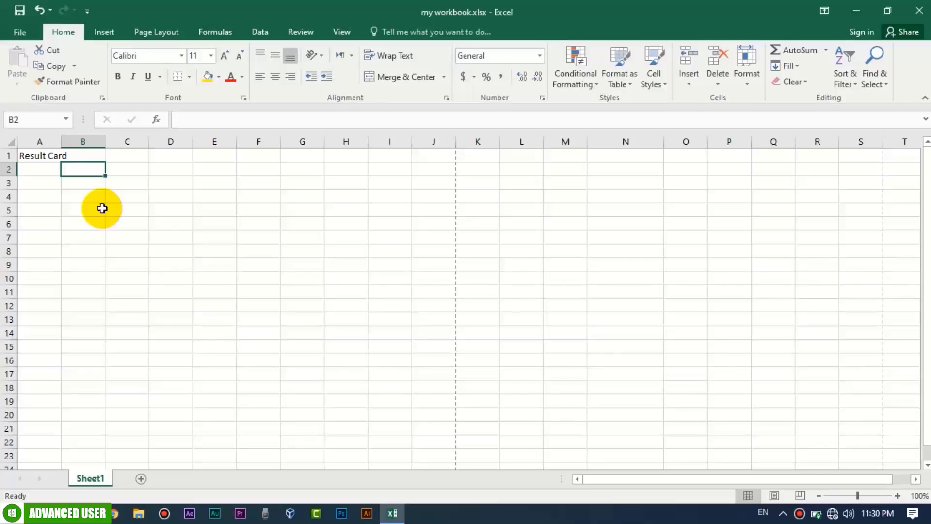
key("Down")
key("Down")
key("Down")
key("Down")
key("Down")
key("Down")
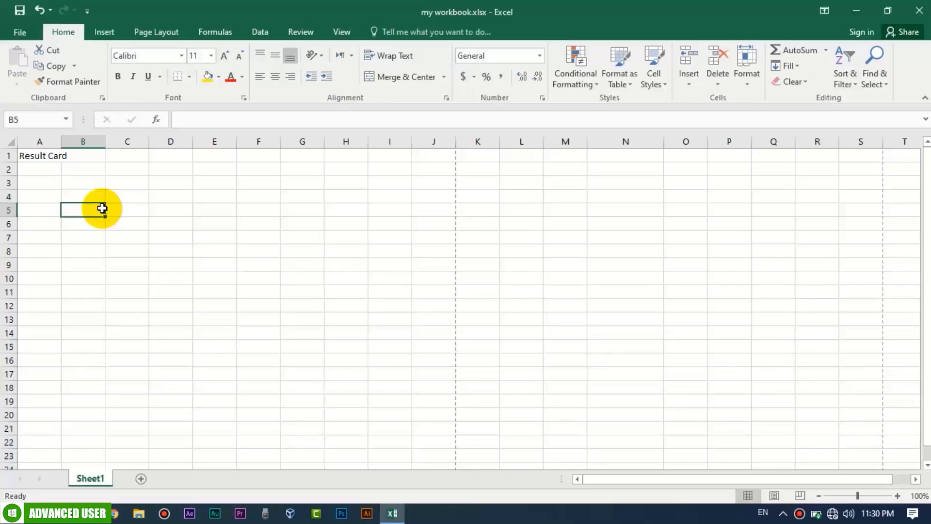
key("Up")
key("Up")
key("Up")
key("Up")
key("Up")
key("Up")
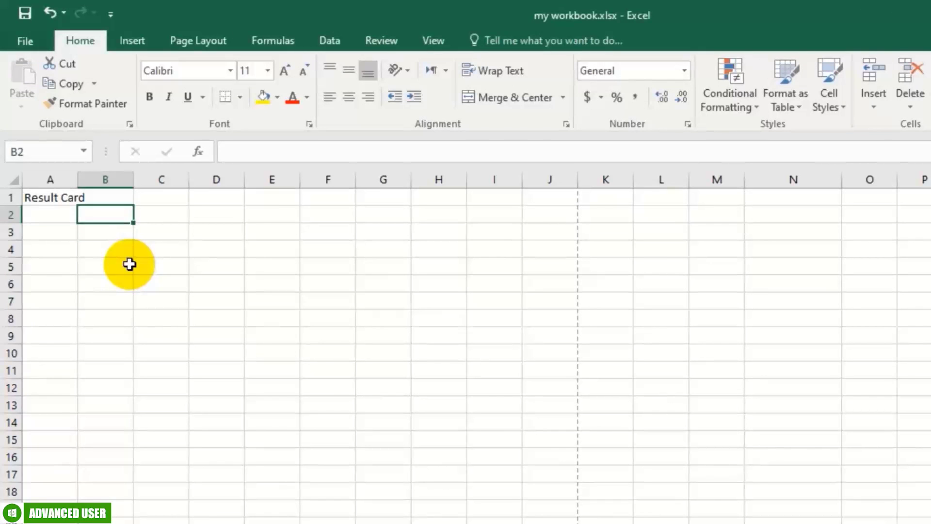
- Enter "Alhuda School & Academy" in cell A2
key("Left")
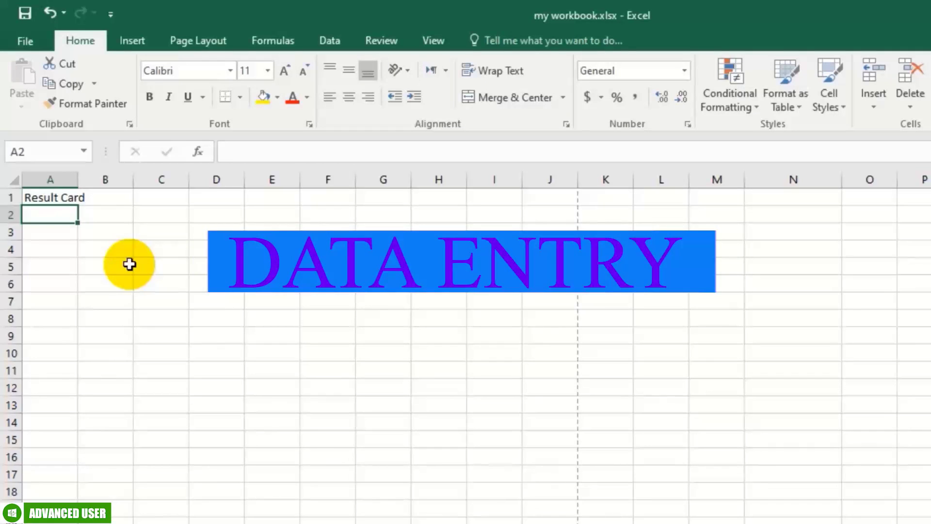
type("Alhuda S")
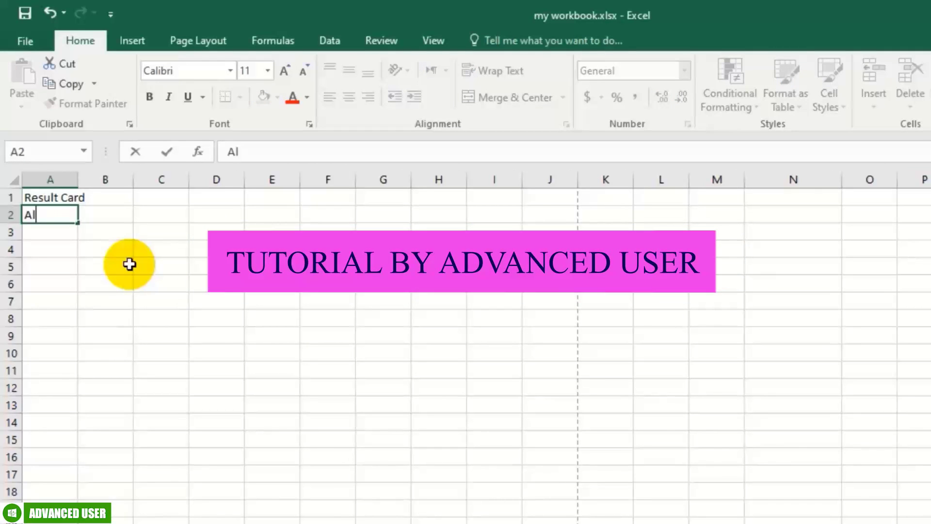
type("ch")
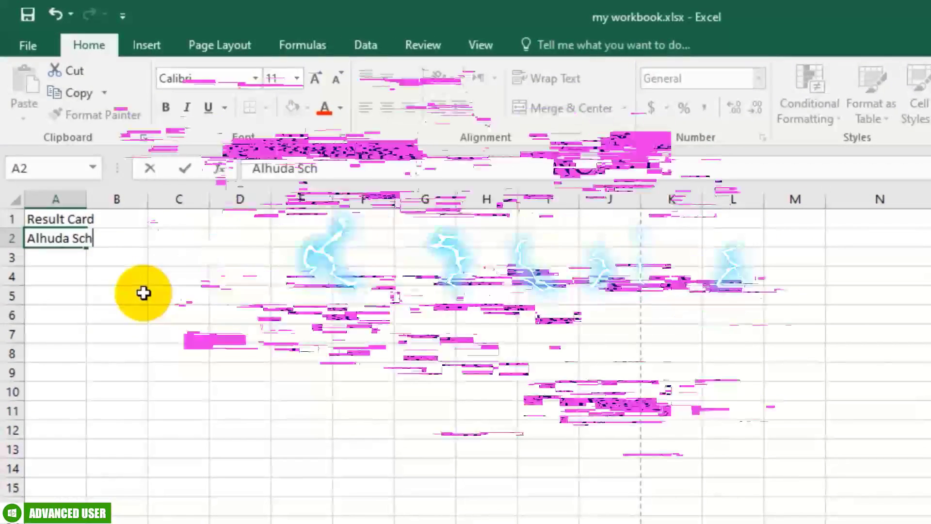
type("ool & Academy")
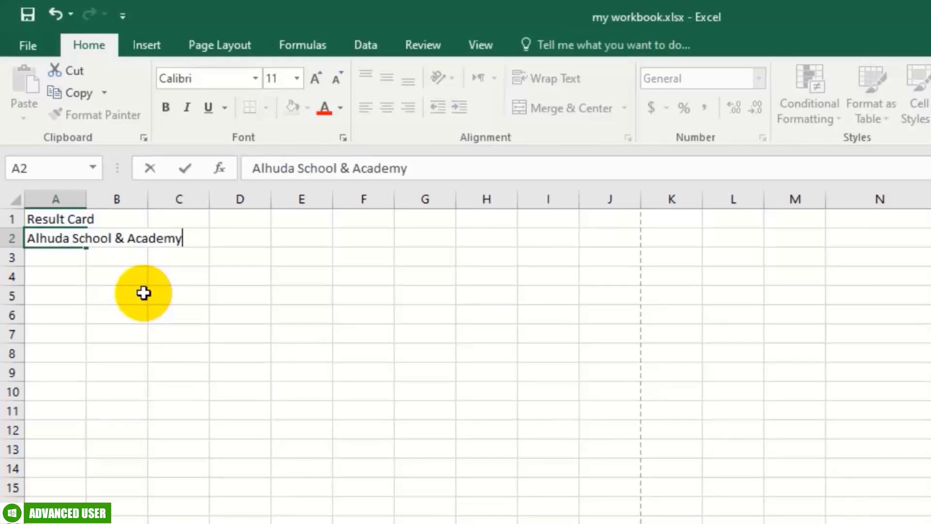
key("Return")
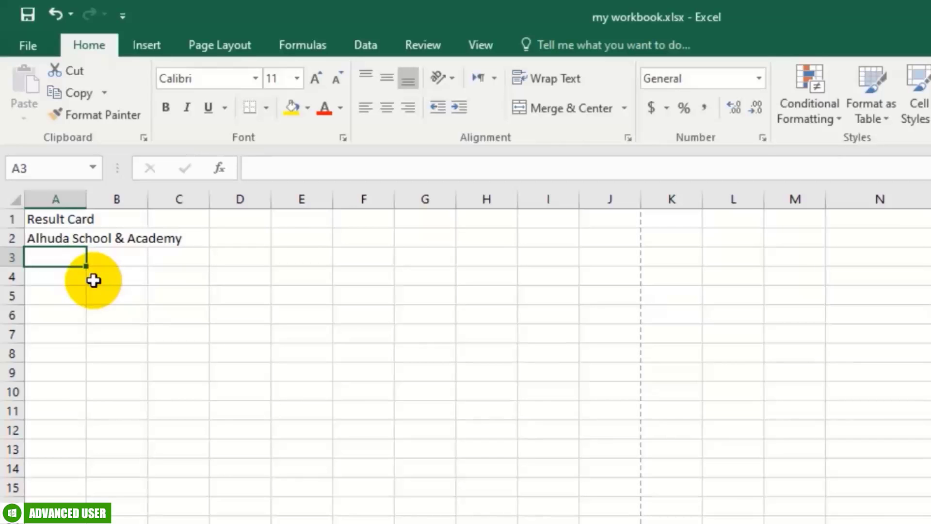
- Enter the column headings "Serial" in A3 and "Name" in B3
type("Serial")
key("Tab")
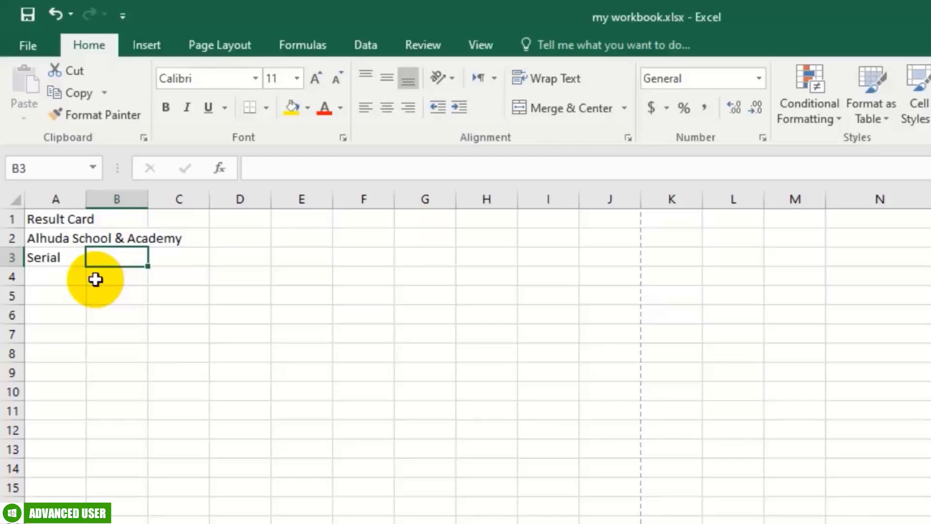
type("Name")
key("Tab")
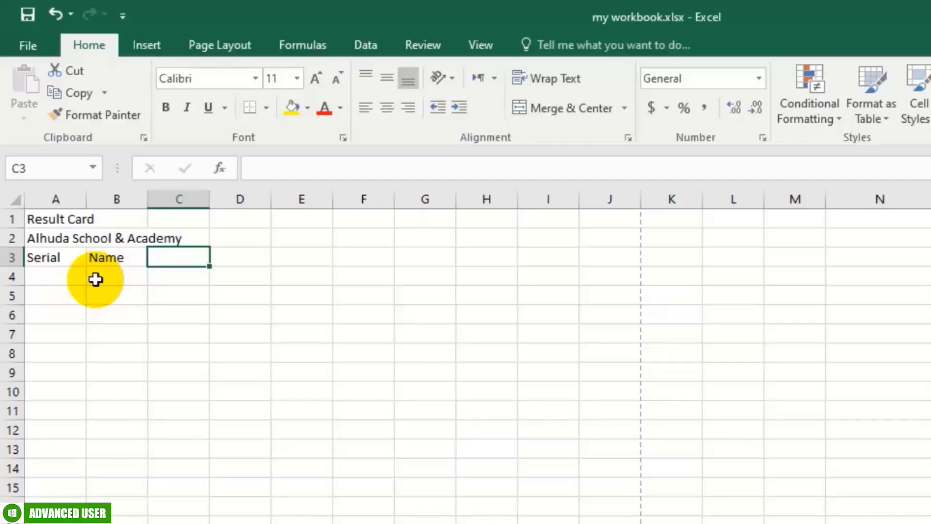
- Enter the subject column headings "Eng" in C3, "Math" in D3 and "Science" in E3
key("Left")
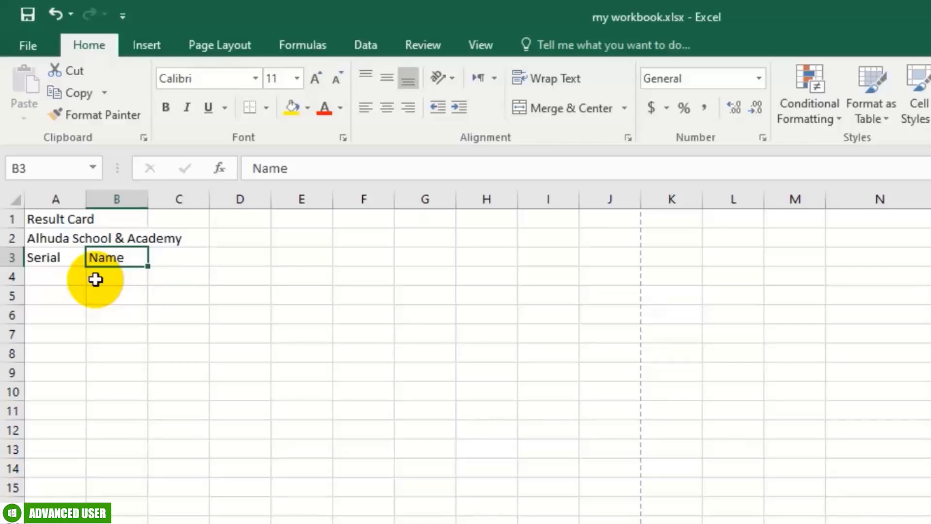
key("Right")
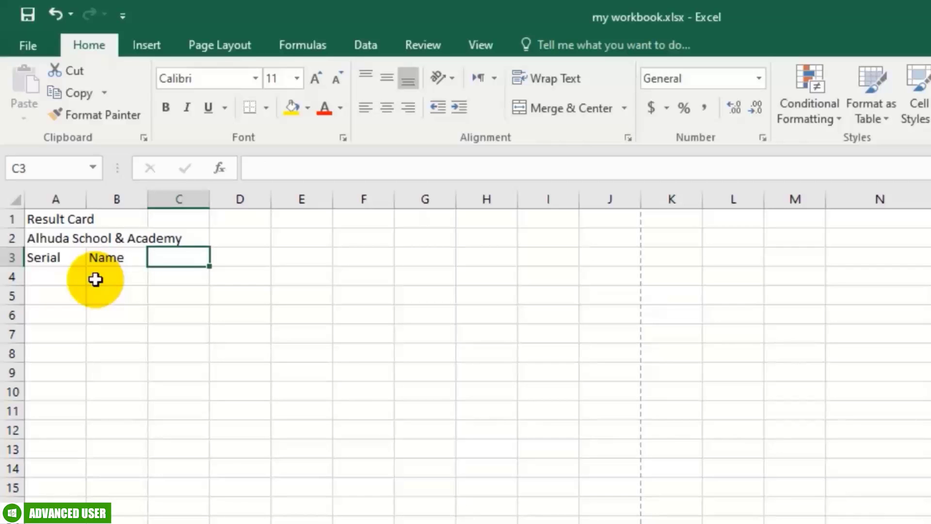
type("Eng")
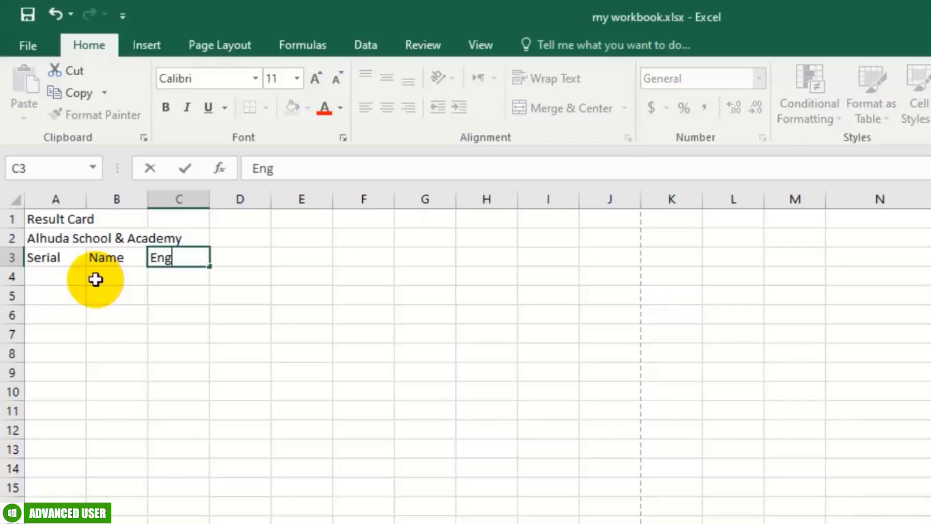
key("Tab")
type("Math")
key("Tab")
type("S")
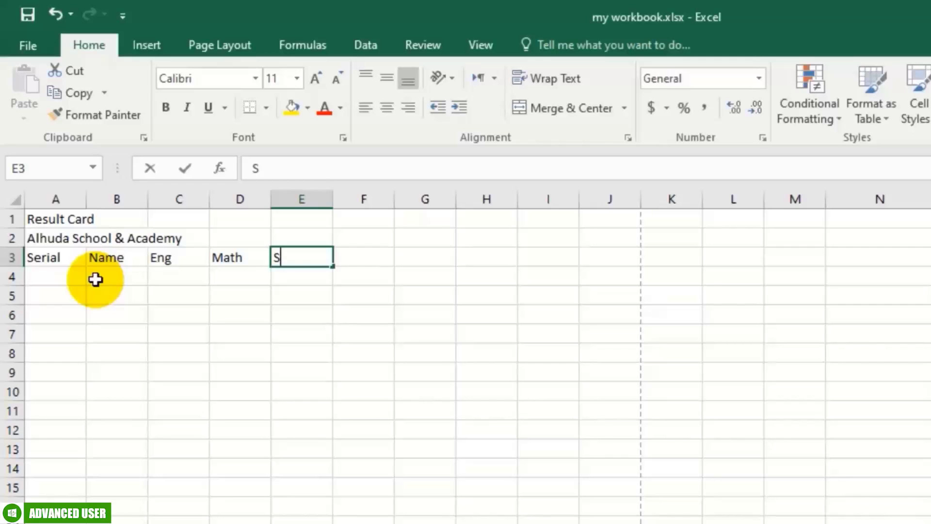
type("cience")
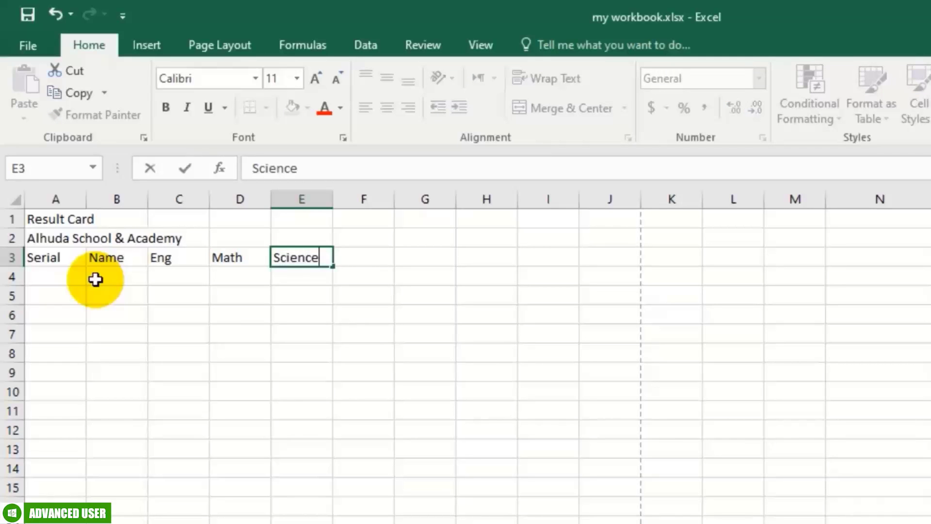
- Enter the column headings "Total Mks" in F3 and "Obt Mrks" in G3, keeping G3 as the active cell
key("Tab")
type("Total Mks")
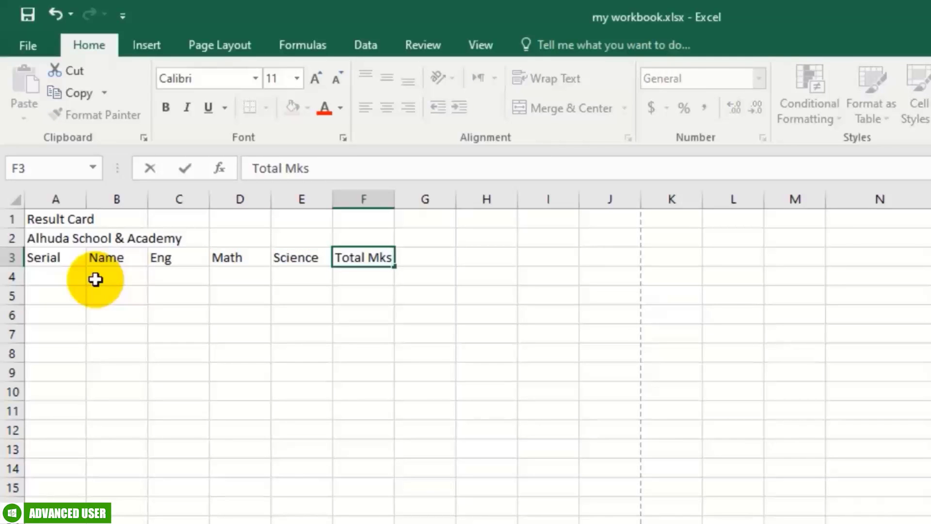
key("Tab")
type("Obt Mrks")
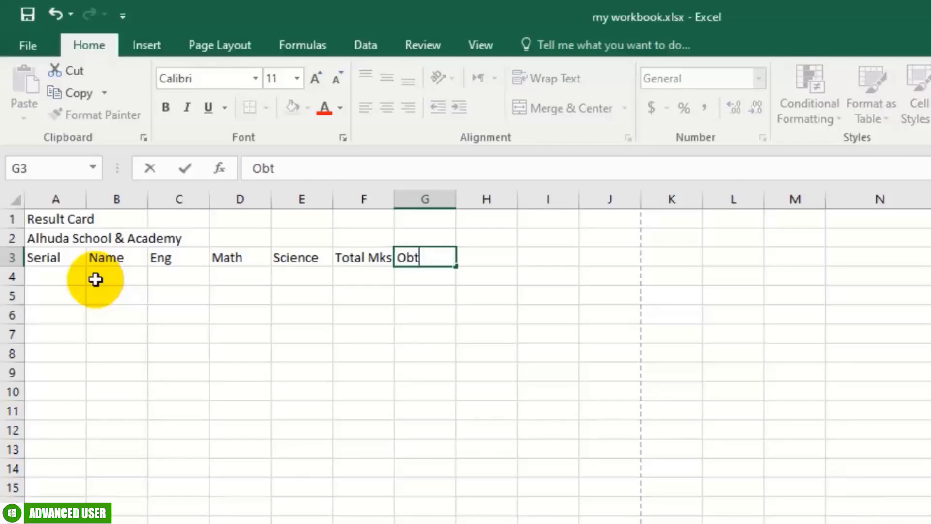
key("ctrl+Return")
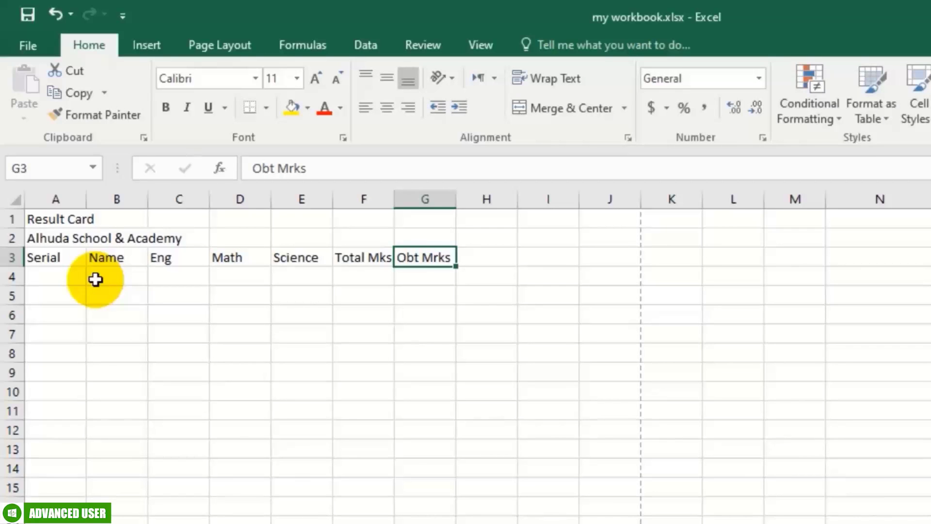
- Overwrite the heading in G3 with "d", and undo that replacement
key("Tab")
key("shift+Tab")
type("d")
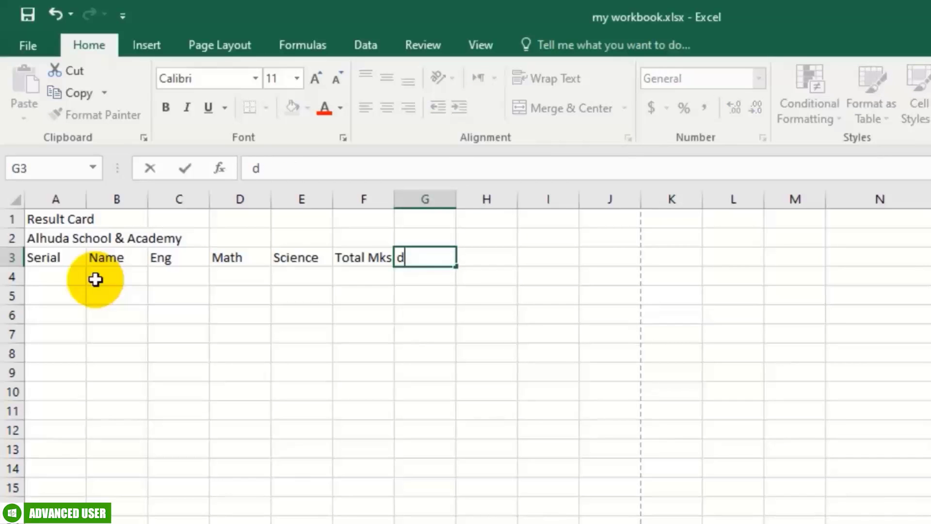
key("Return")
key("ctrl+z")
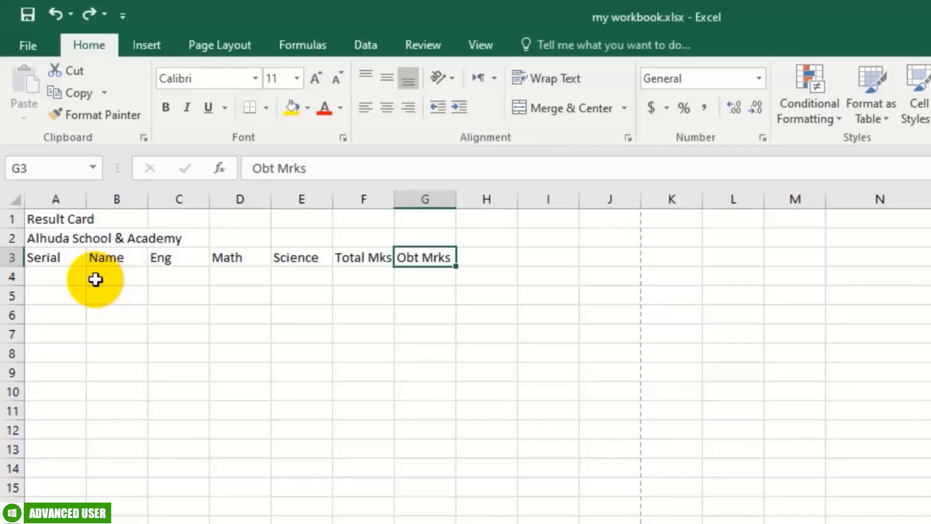
- Edit the existing heading inside cell G3 so that it reads "Obt Mks"
key("F2")
key("F2")
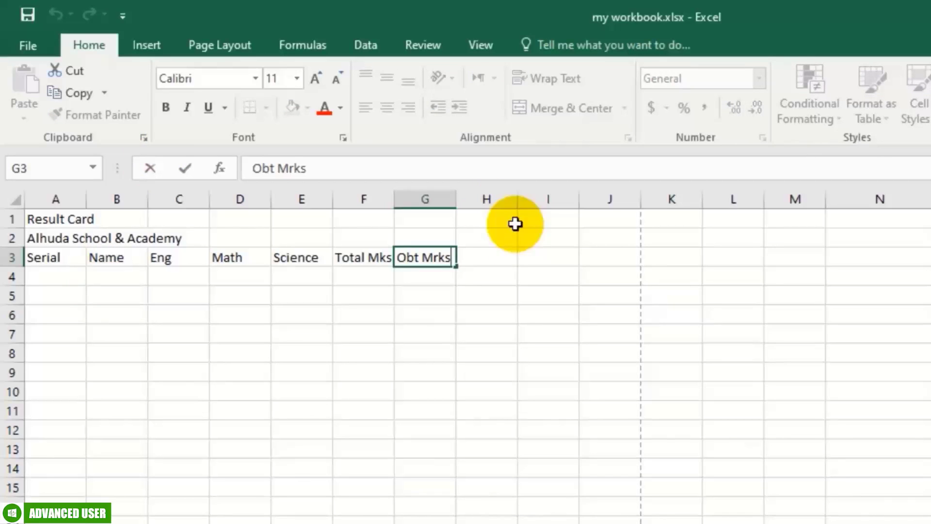
left_click(489, 260)
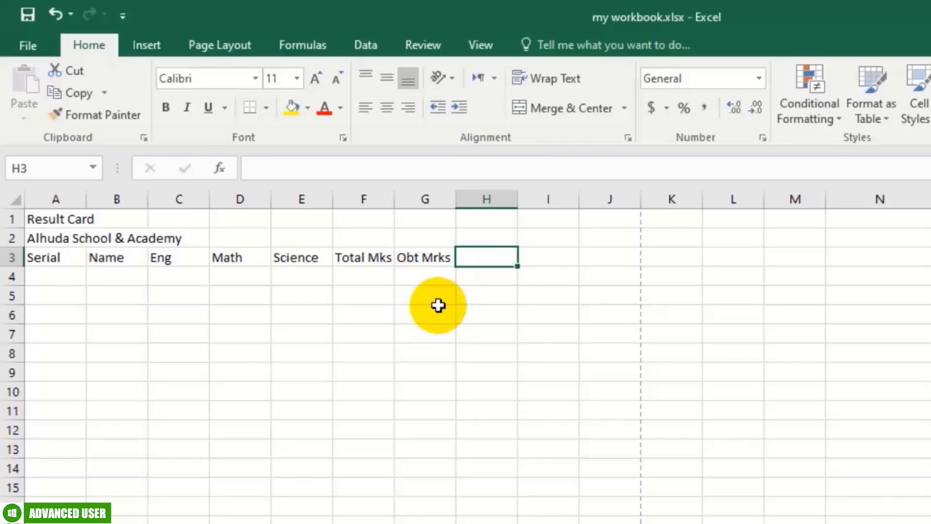
left_click(435, 256)
double_click(443, 258)
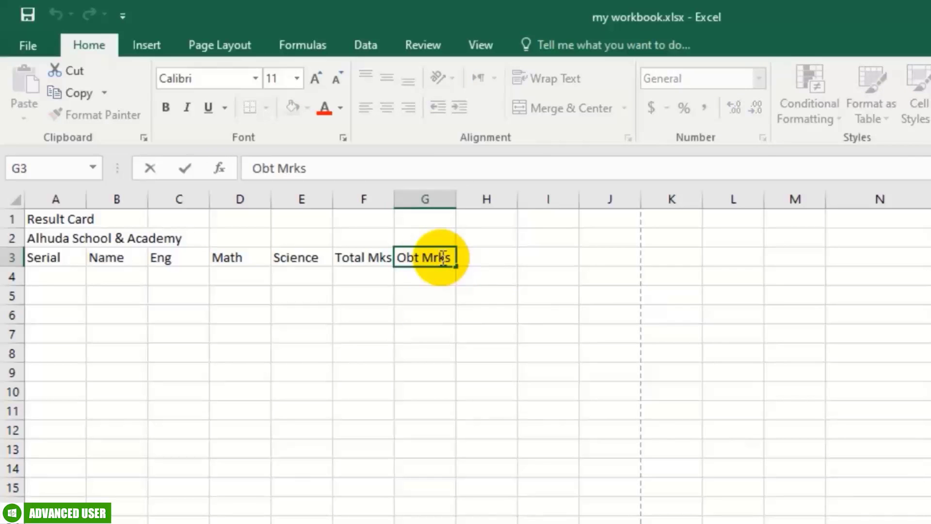
key("BackSpace")
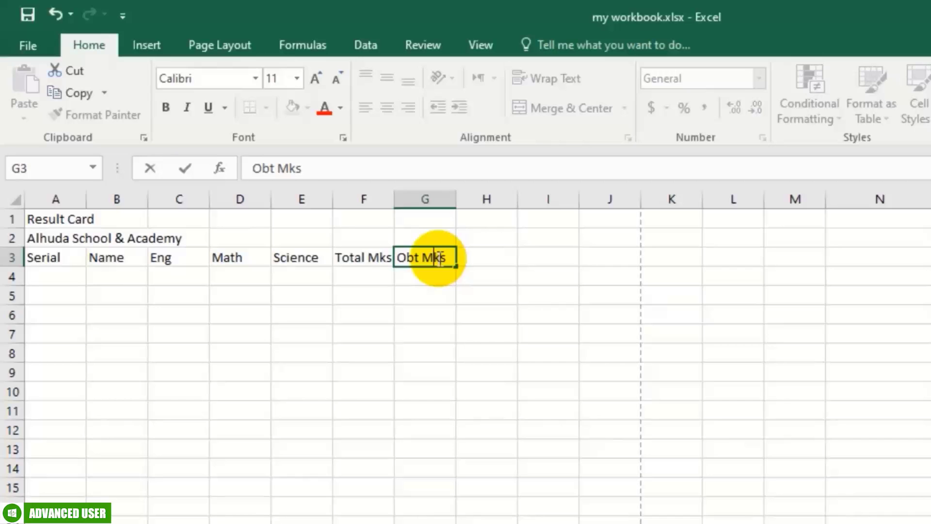
- Enter the remaining column headings "Min", "Max", "%age", "Pass/ Fail" and "Grading" in cells H3 to L3
left_click(472, 255)
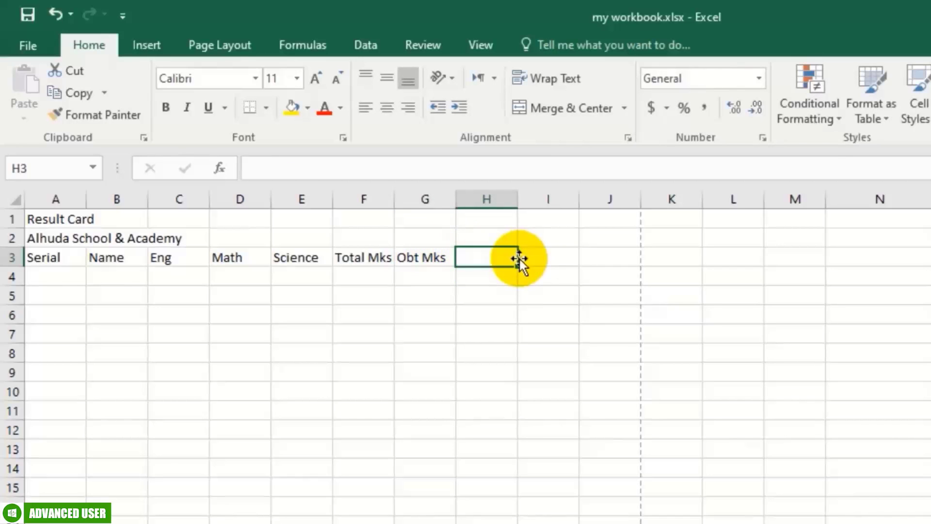
type("Min")
key("Tab")
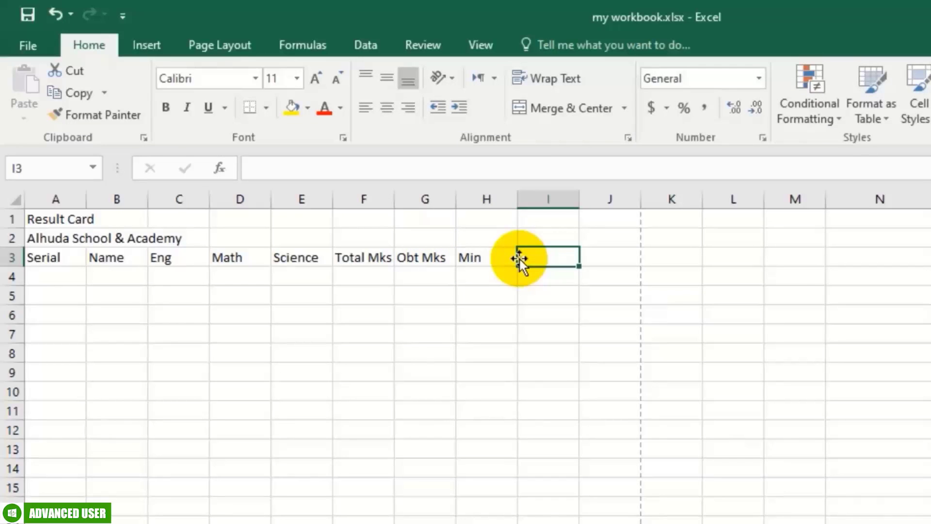
type("Max")
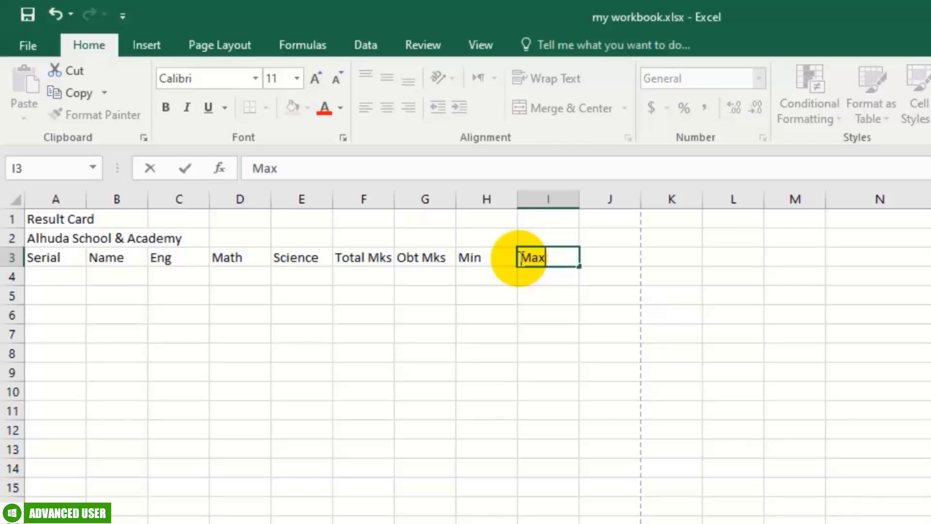
key("Tab")
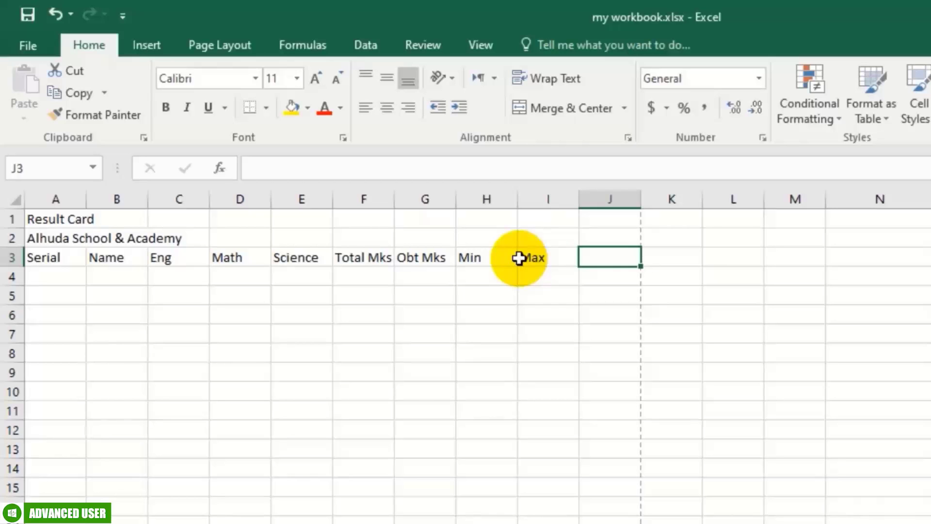
type("%age")
key("Tab")
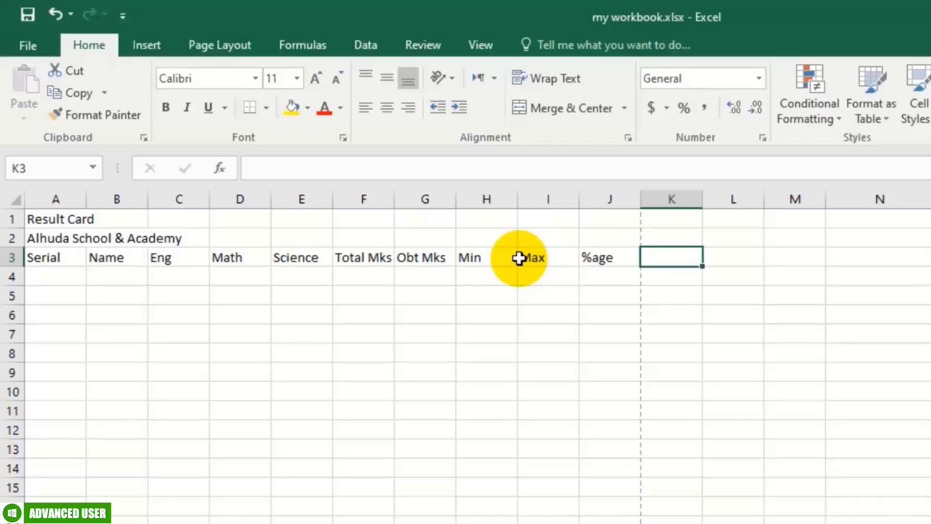
type("Pass/ Fail")
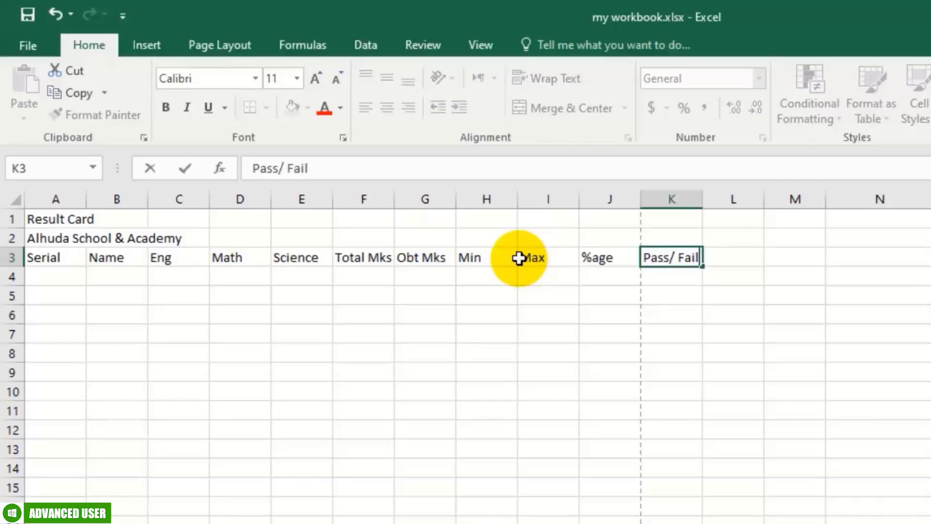
key("Tab")
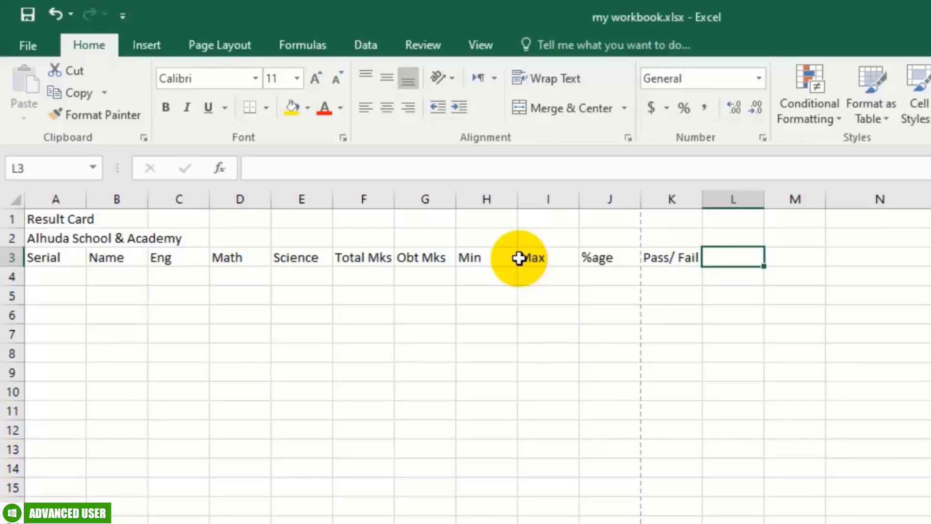
type("Grading")
key("Return")
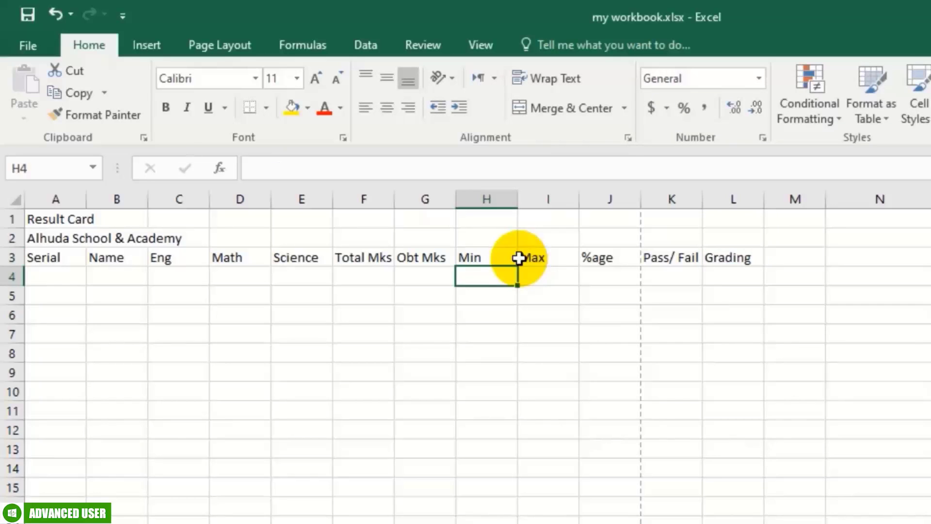
- Enter 1 in A4 and autofill it down to A13 as an increasing serial series from 1 to 10
left_click(68, 278)
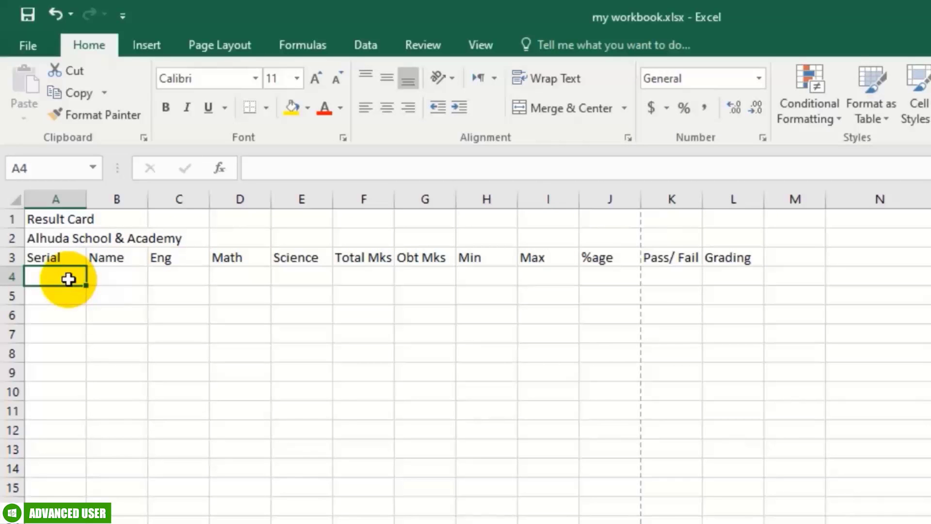
type("1")
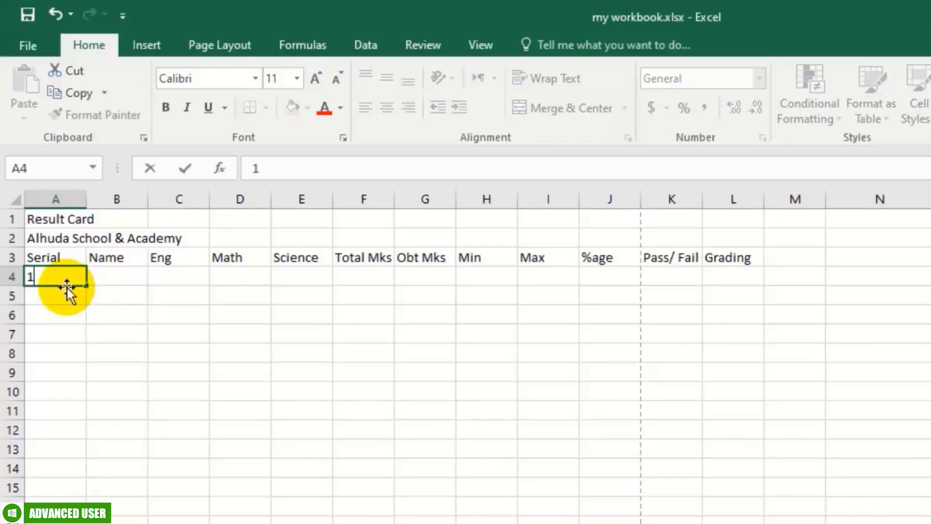
left_click_drag(85, 285, 80, 396)
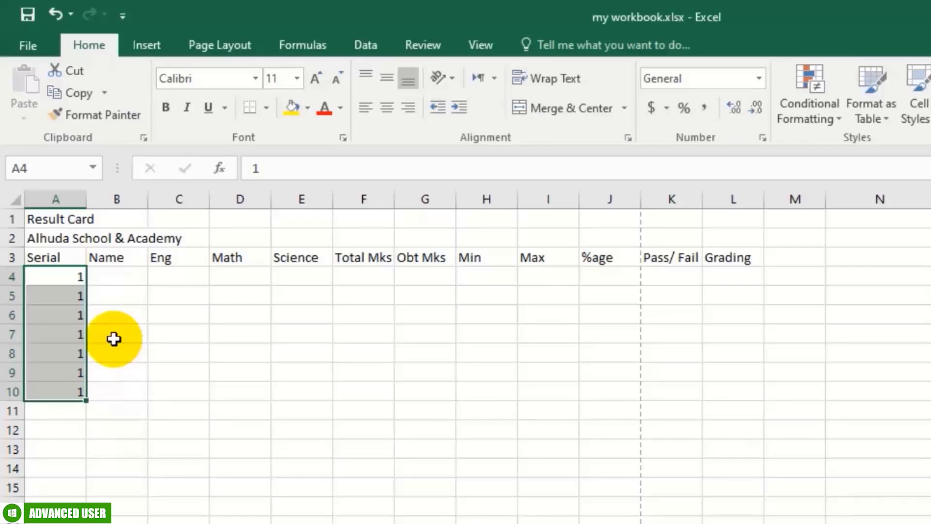
key("ctrl+z")
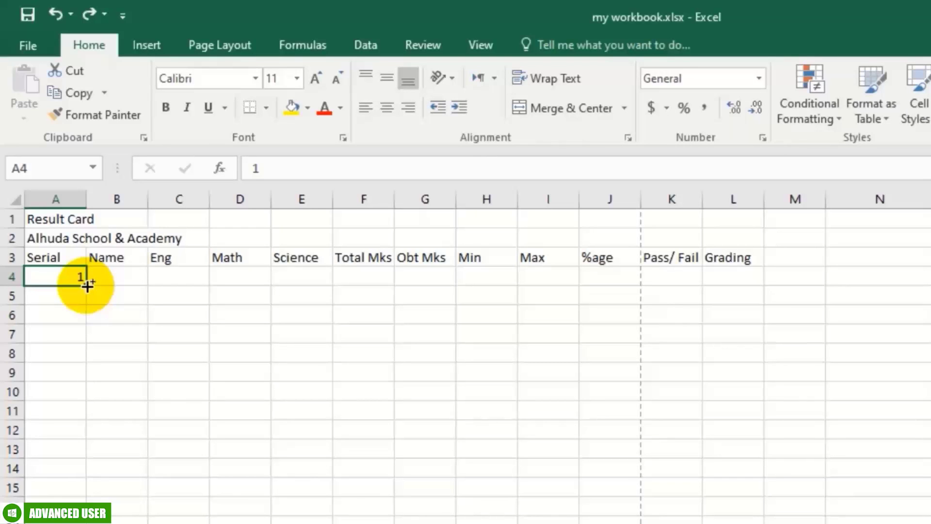
left_click_drag(86, 284, 68, 466)
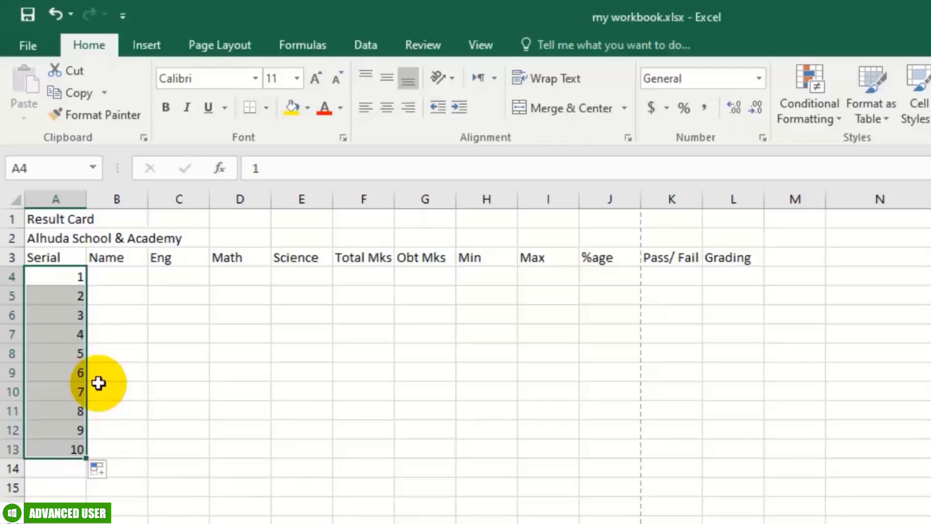
- Fill in the ten students' names in cells B4 to B13 under the Name heading
left_click(138, 277)
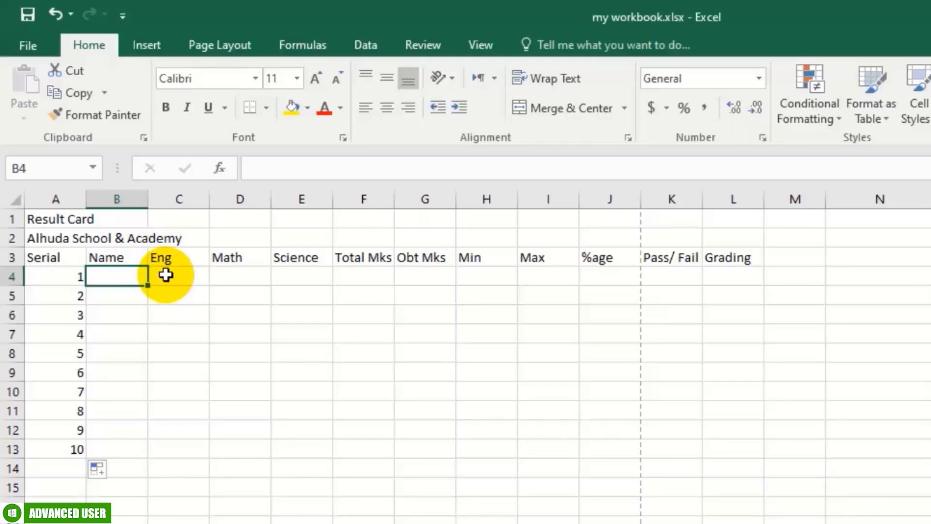
type("Ali Haider Zeeshan Waqas Waqar Mubeen Mubashir Sarfraz Asif Khalid")
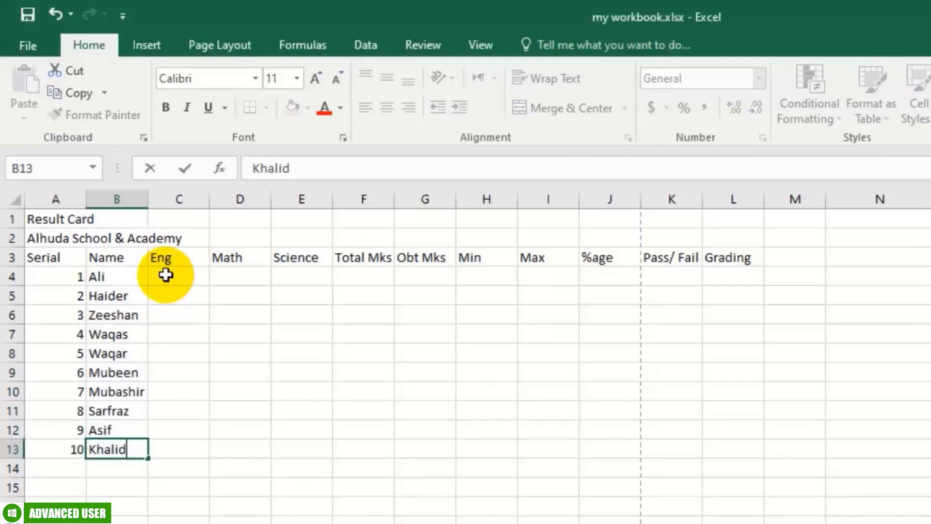
key("Return")
- Enter the first English mark, 50, in cell C4
key("Right")
key("Up")
key("Up")
key("Up")
key("Up")
key("Up")
key("Up")
key("Up")
key("Up")
key("Up")
key("Up")
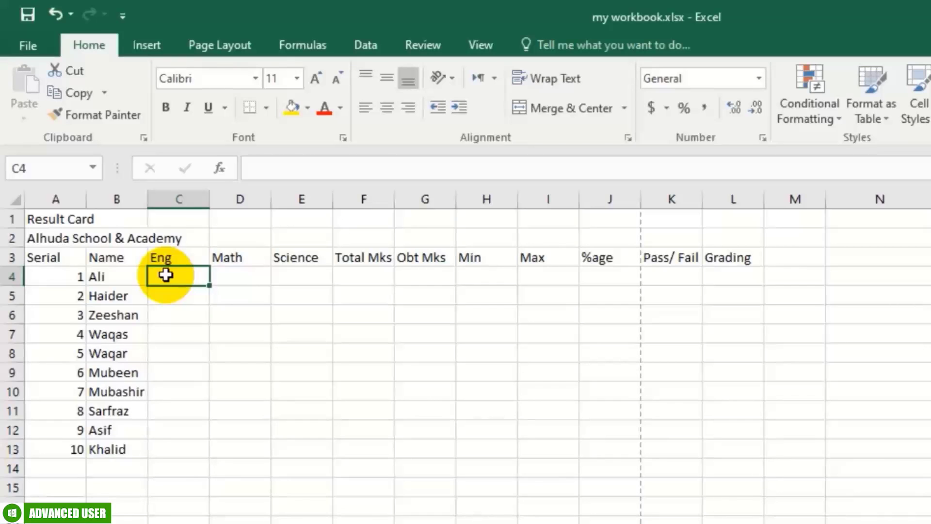
double_click(166, 275)
type("50")
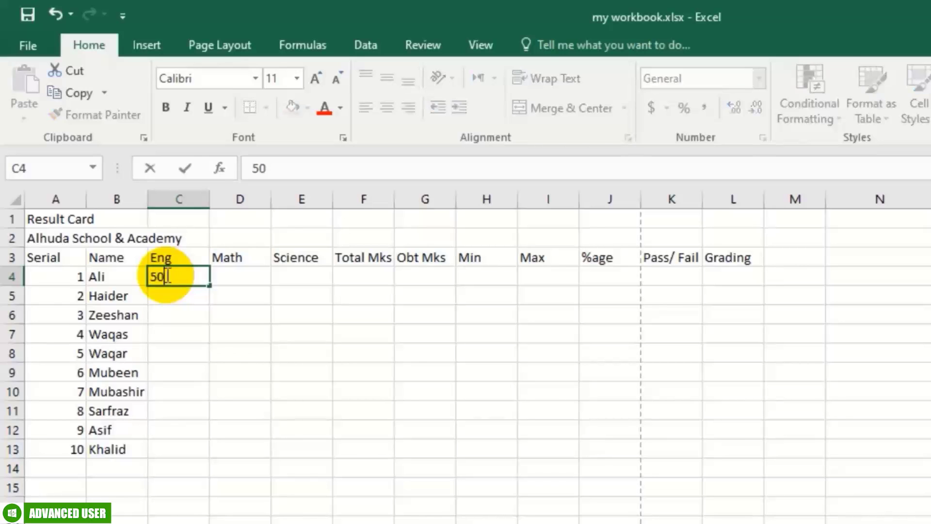
key("Return")
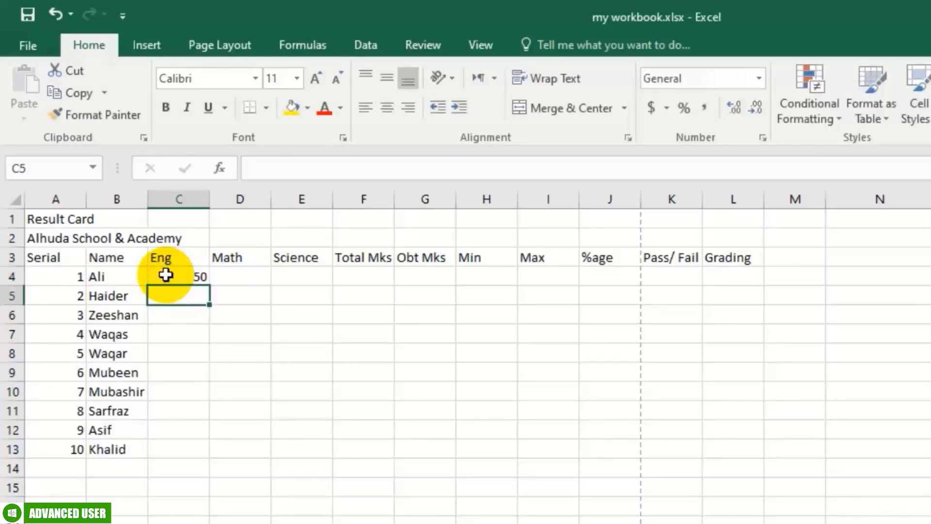
- Fill in the English marks 40, 55, 57, 92, 56, 97, 25, 46 and 44 in cells C5 to C13
type("40")
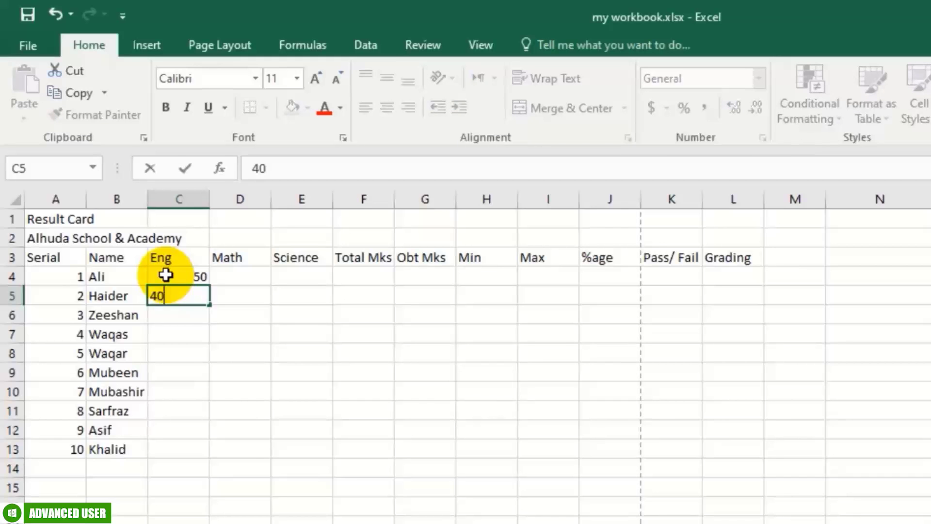
key("Return")
type("55")
key("Return")
type("57")
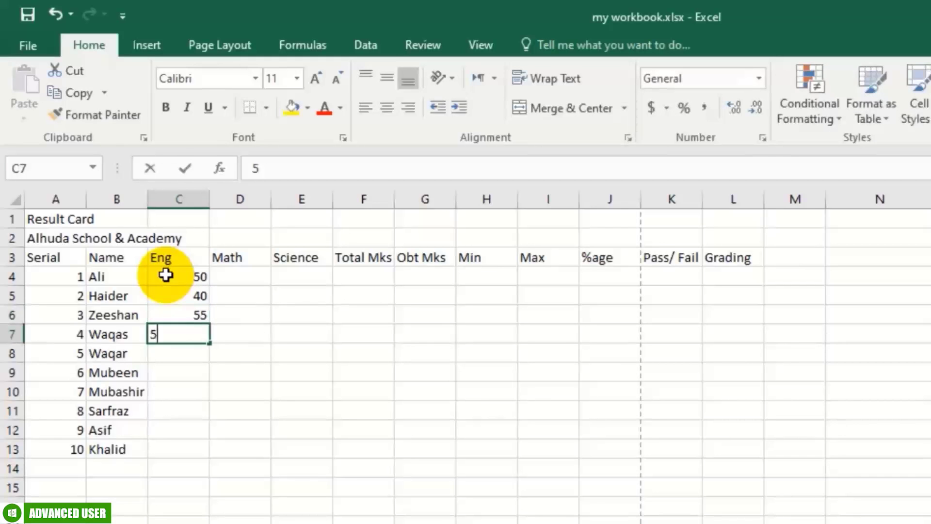
key("Return")
type("2")
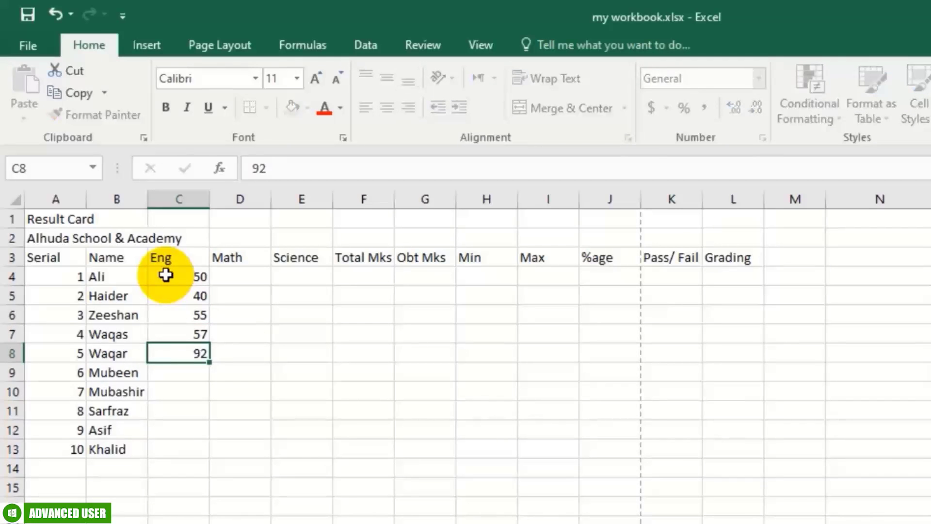
key("Return")
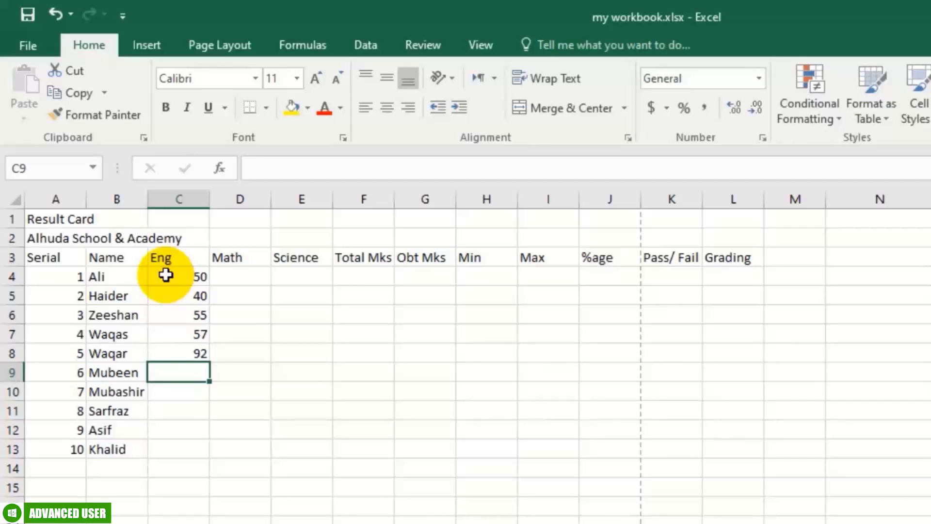
type("56")
key("Return")
type("97")
key("Return")
type("25")
key("Return")
type("46")
key("Return")
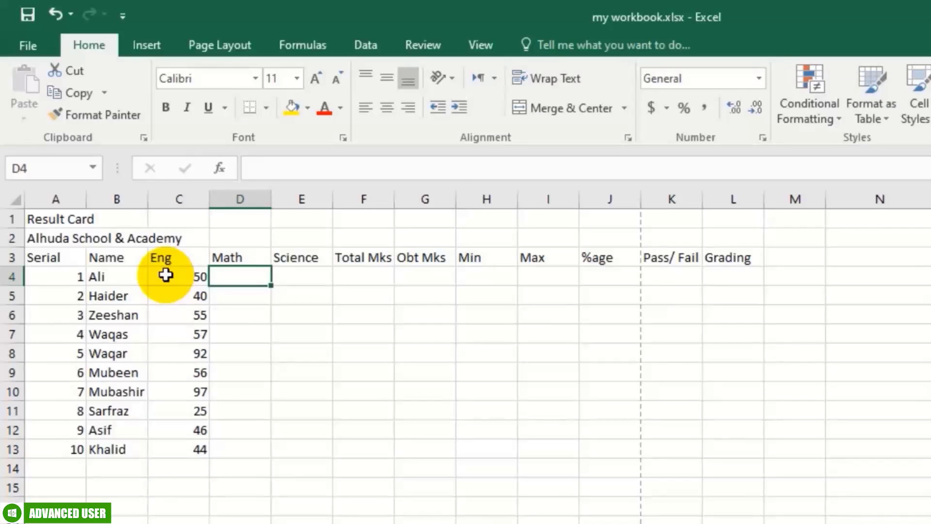
- Fill in the Math marks 54, 55, 68, 78, 51, 68, 56, 87, 54 and 59 in cells D4 to D13
type("54")
key("Return")
type("55 68 78 51")
key("Return")
type("68 56 87 54")
key("Return")
type("59")
key("Return")
- Fill in the Science marks 92, 46, 65, 44, 48, 49, 52, 68, 97 and 16 in cells E4 to E13
type("9")
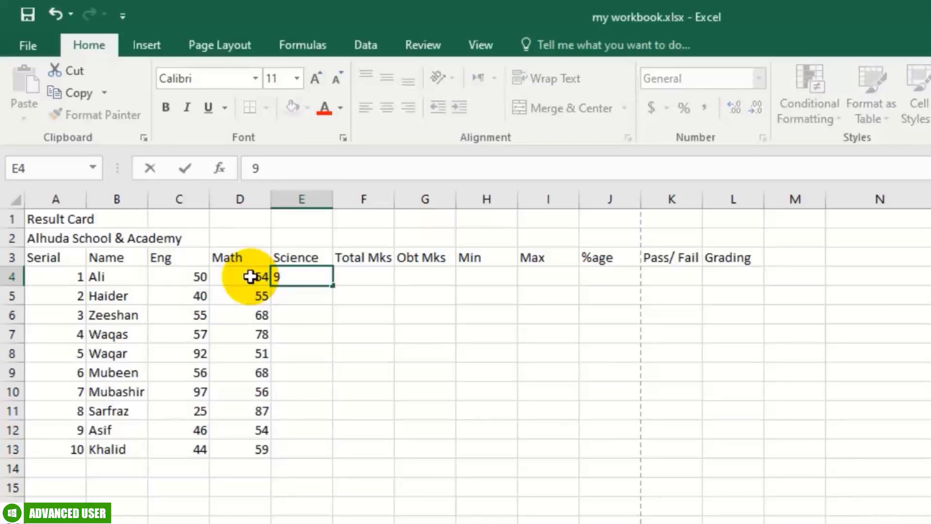
type("2")
key("Return")
type("46")
key("Return")
type("65 44")
key("Return")
type("48 49")
key("Return")
type("52")
key("Return")
type("68")
key("Return")
type("97 16")
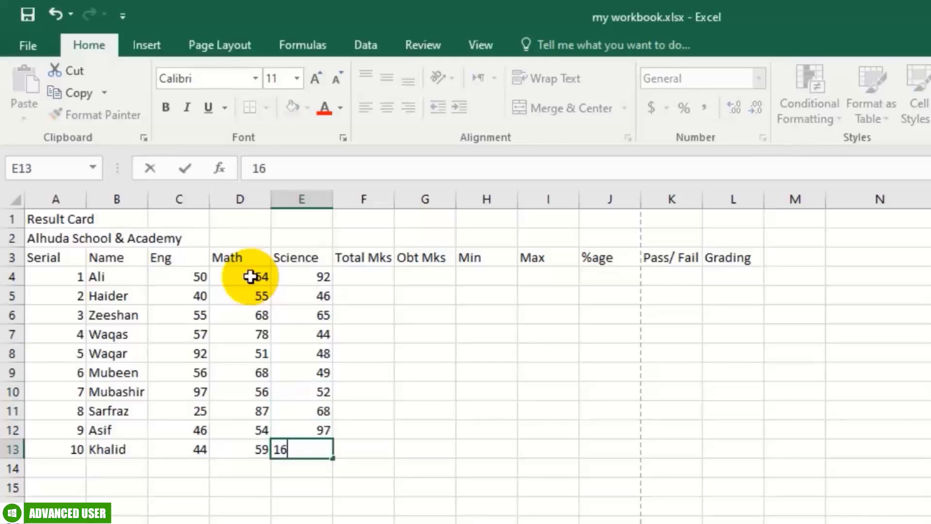
key("Return")
- Enter 300 as the total marks in F4 and autofill it down to F13
key("Up")
key("Up")
key("Up")
key("Up")
key("Up")
key("Up")
key("Up")
type("3")
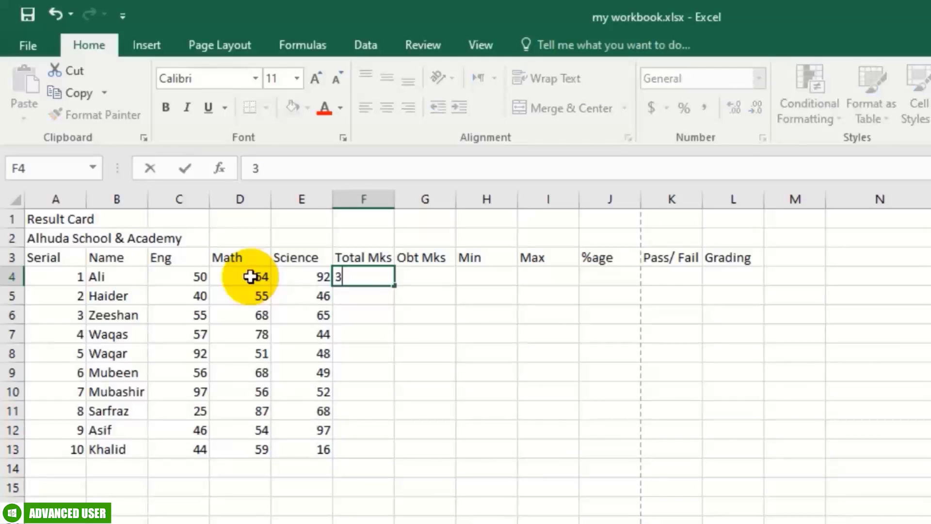
type("00")
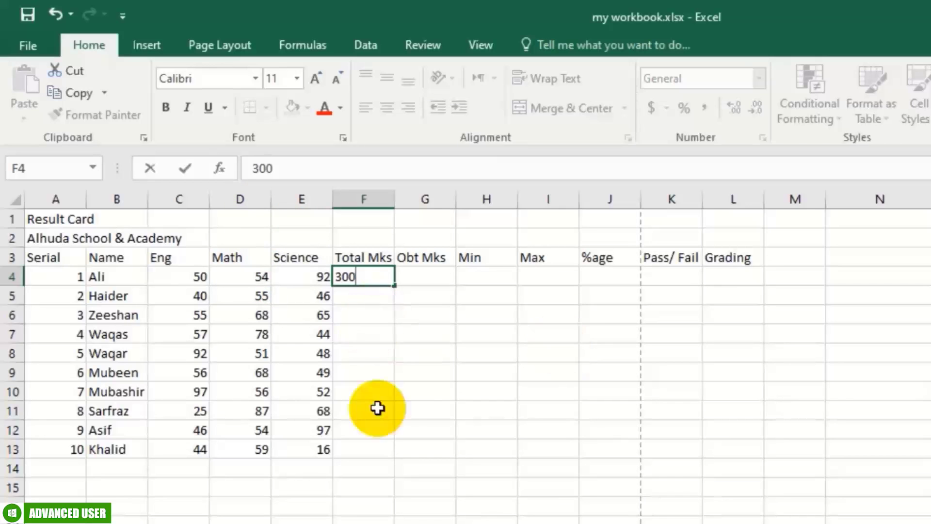
left_click(438, 311)
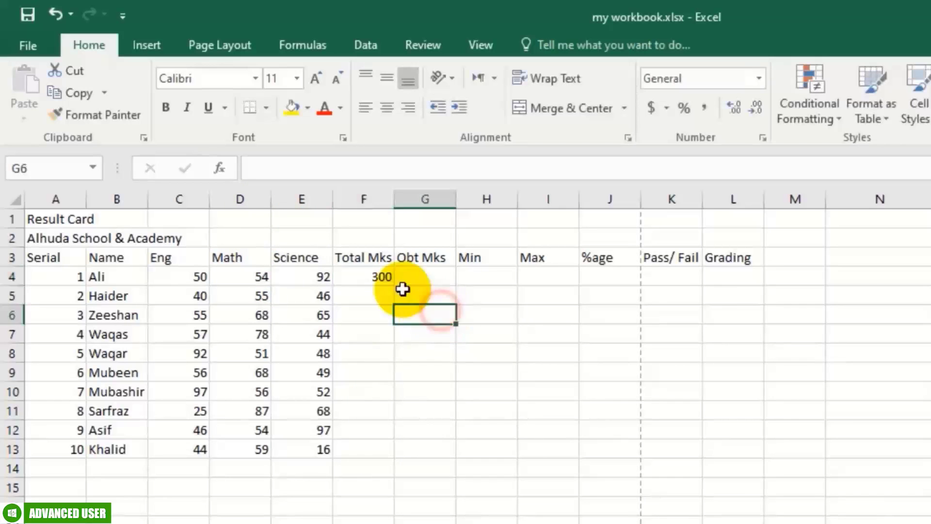
left_click(382, 276)
double_click(394, 286)
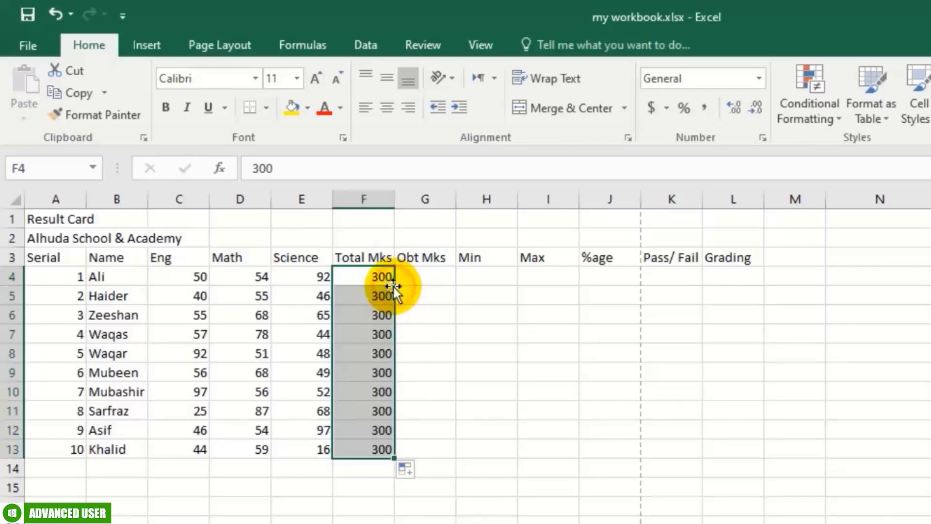
left_click(409, 445)
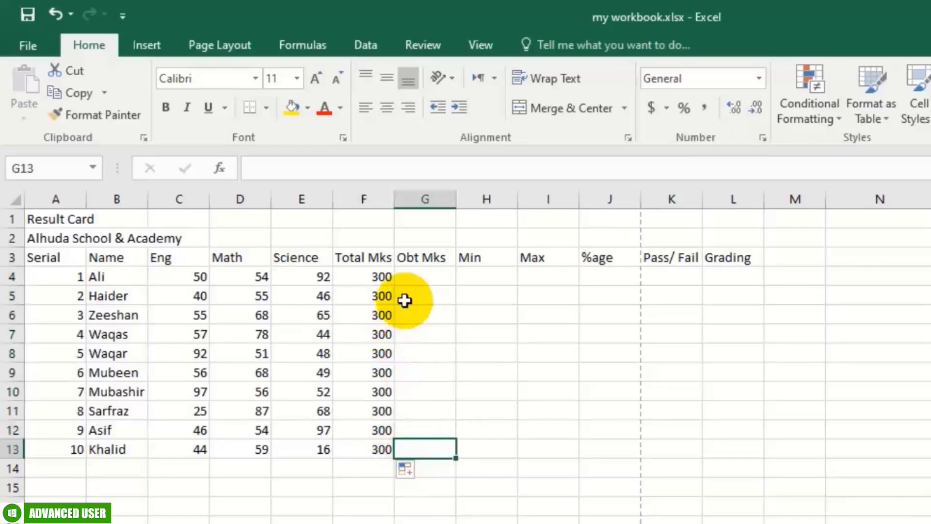
- Calculate the first student's obtained marks in G4 with AutoSum, adjusting its range so the formula is =SUM(C4:E4)
left_click(423, 274)
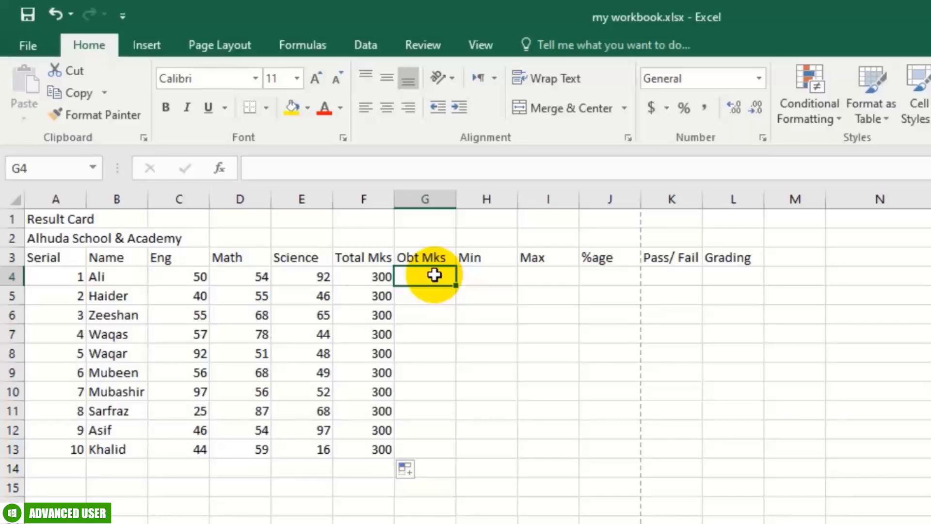
key("alt+equal")
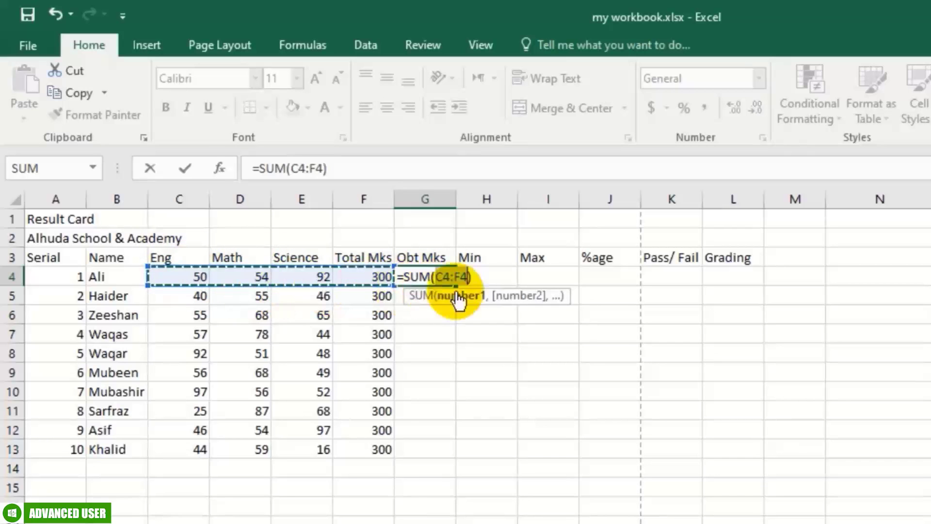
left_click(376, 285)
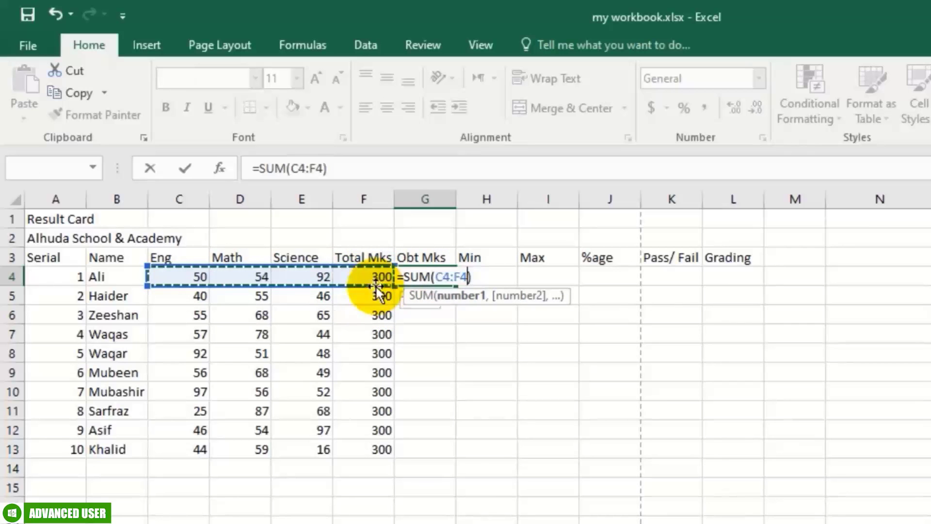
left_click_drag(375, 285, 376, 287)
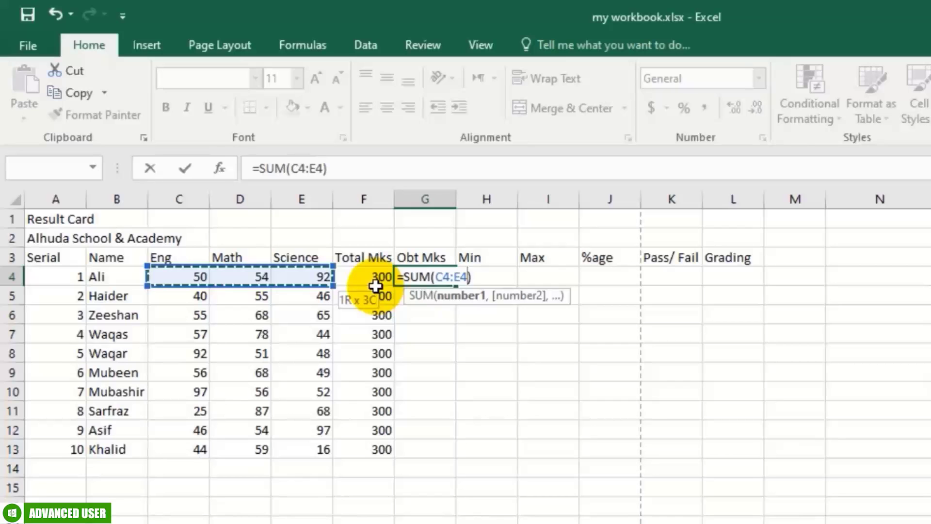
key("Return")
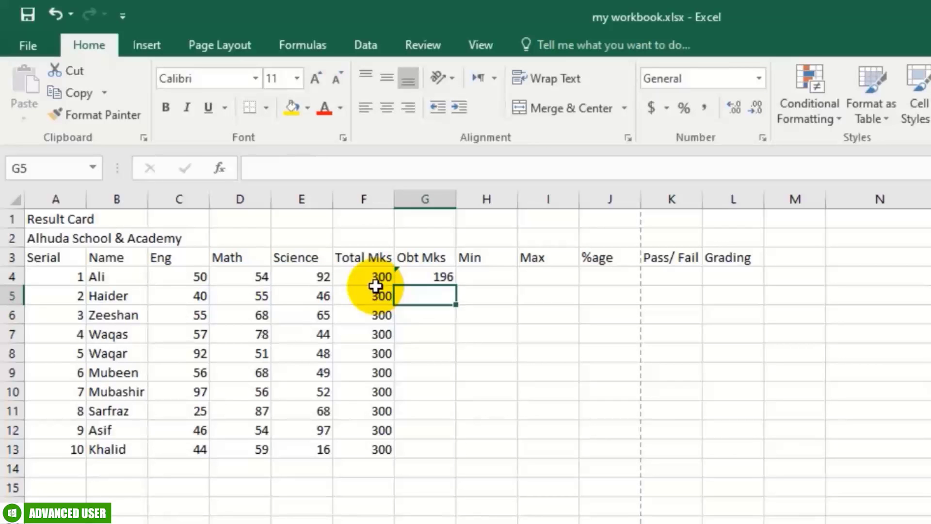
- Autofill the obtained marks formula from G4 down to G13 for all students
left_click(420, 275)
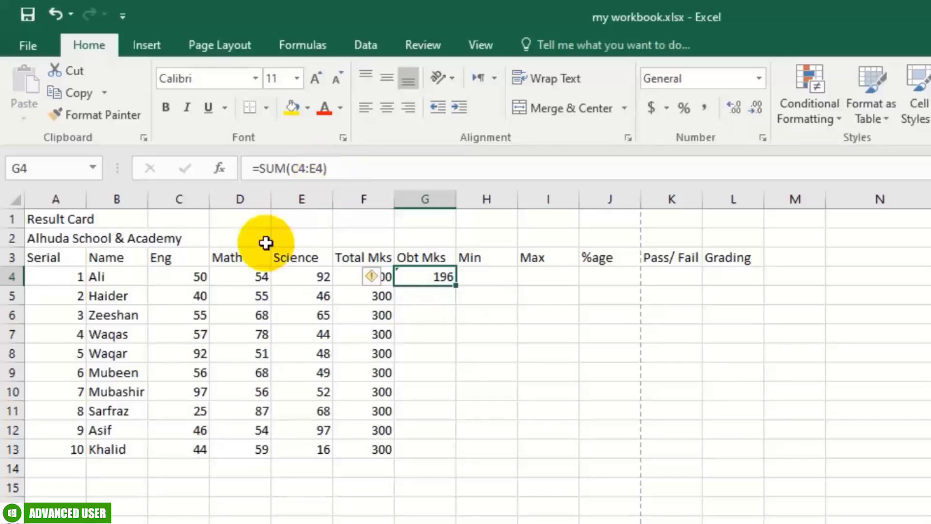
left_click(197, 277)
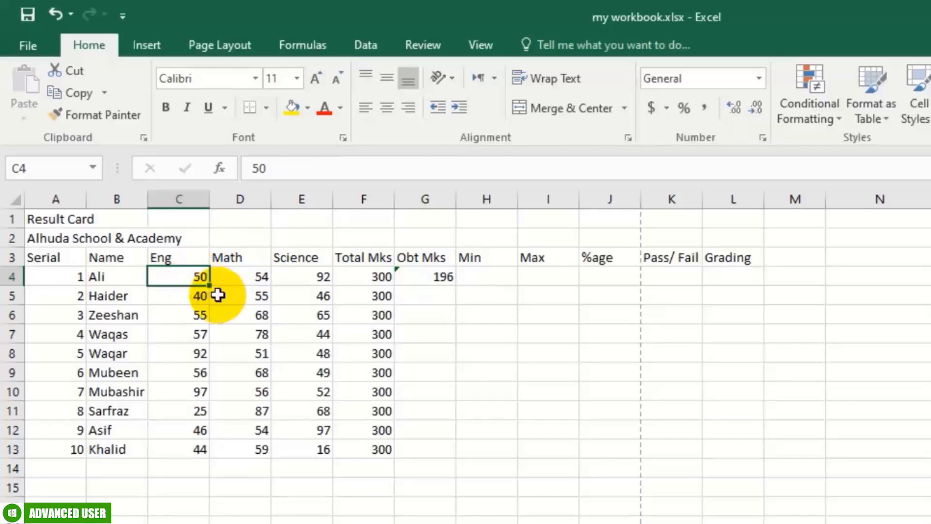
left_click(297, 277)
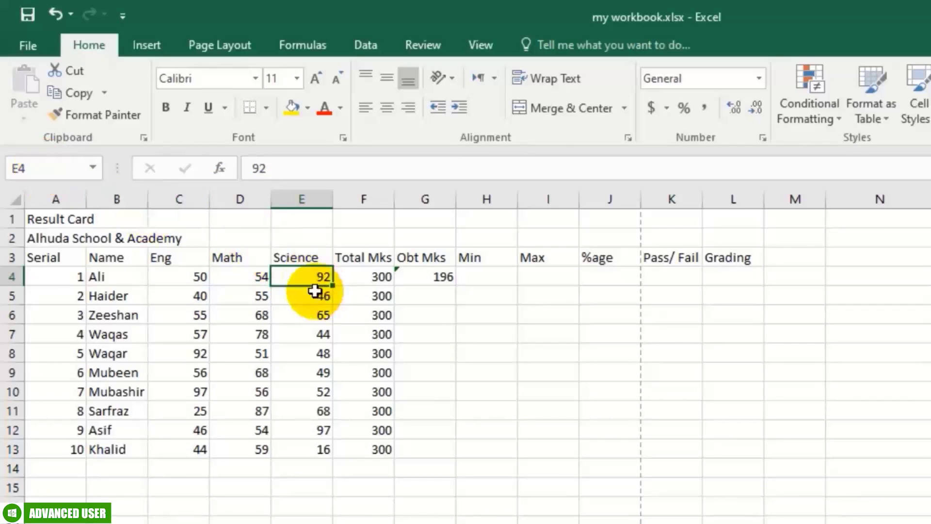
left_click_drag(187, 276, 311, 277)
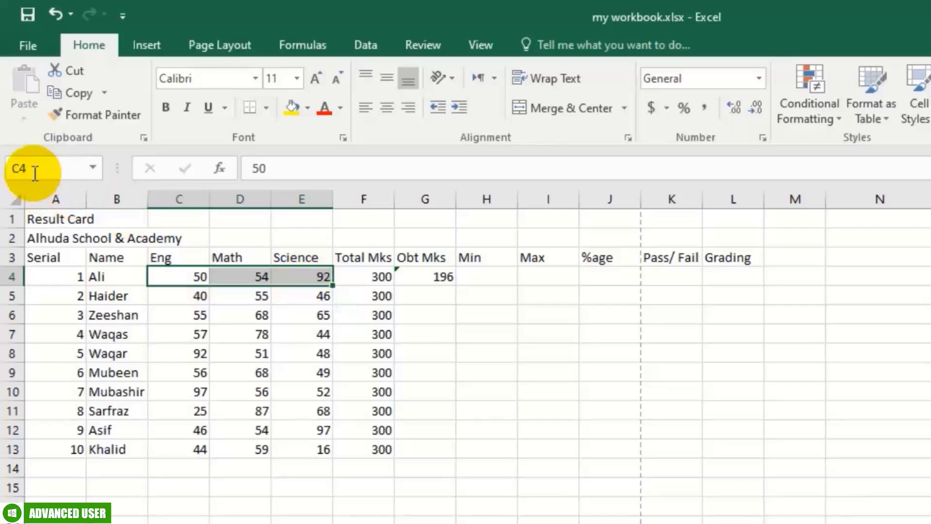
left_click(427, 268)
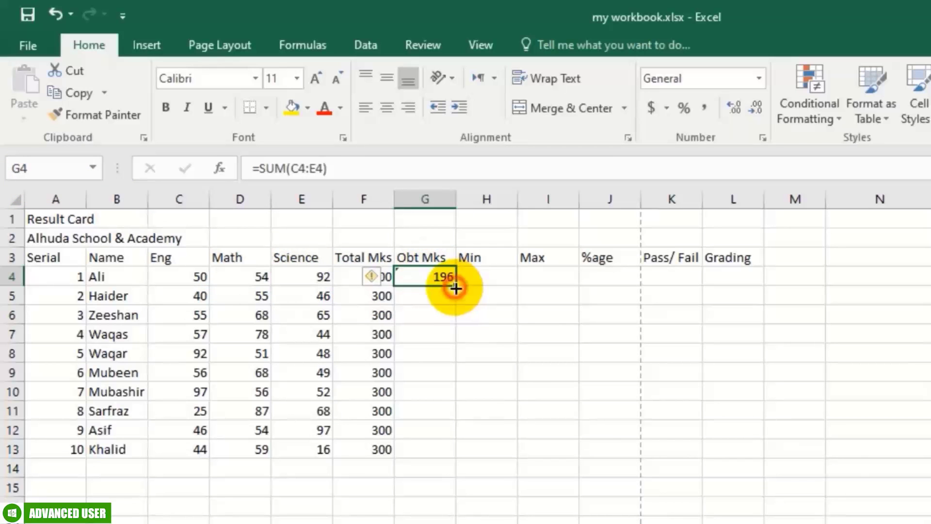
double_click(456, 288)
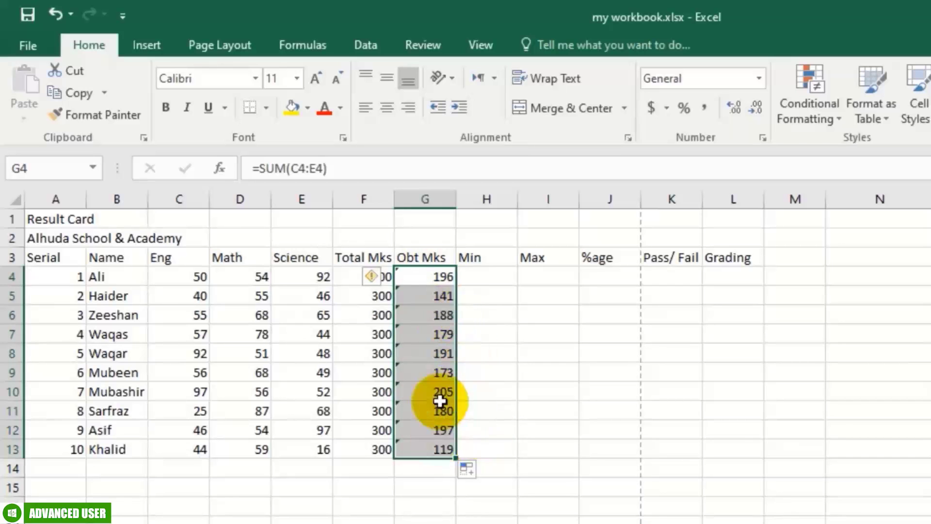
left_click(482, 447)
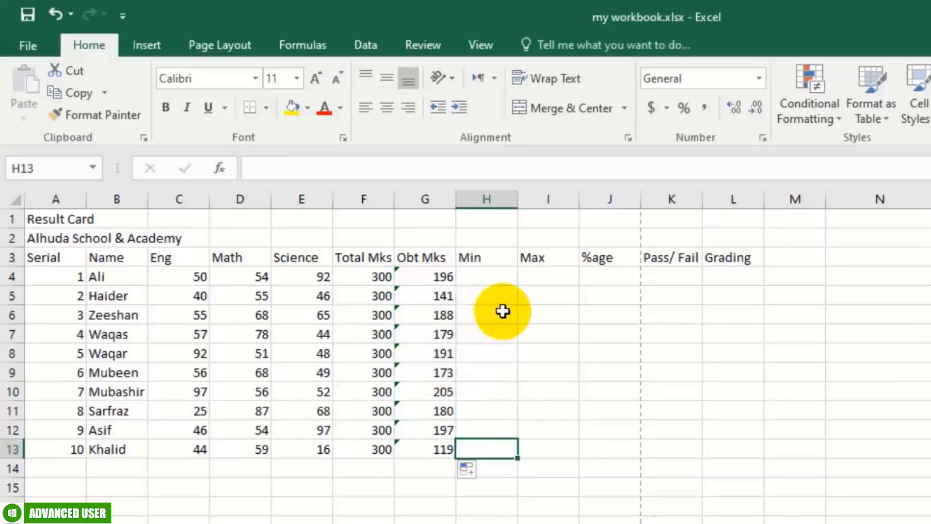
- Examine the first student's English, Math and Science marks in C4:E4 and the empty Min and Max cells
left_click(490, 275)
left_click(501, 303)
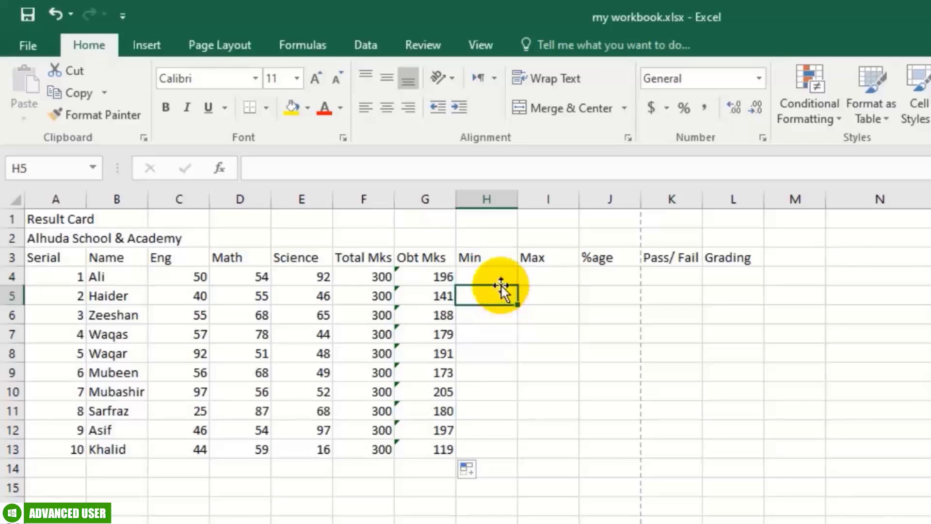
left_click(501, 277)
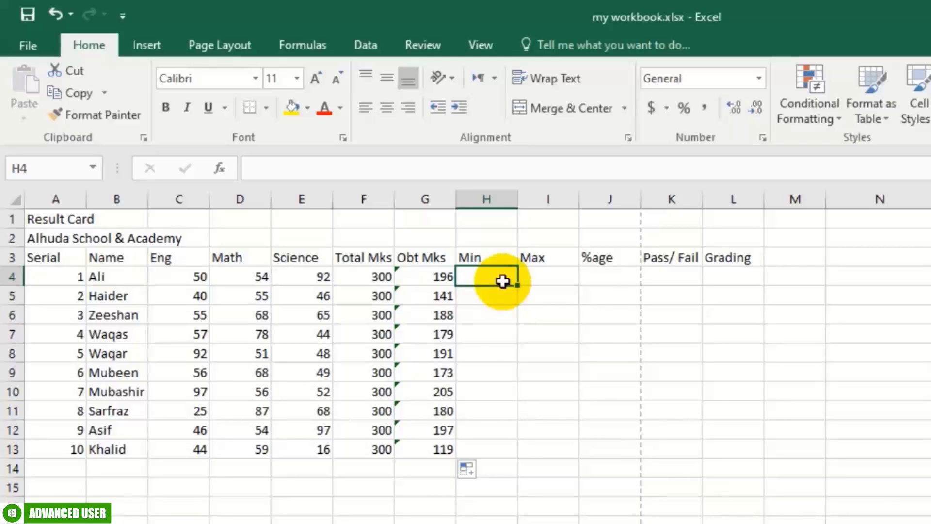
left_click(112, 274)
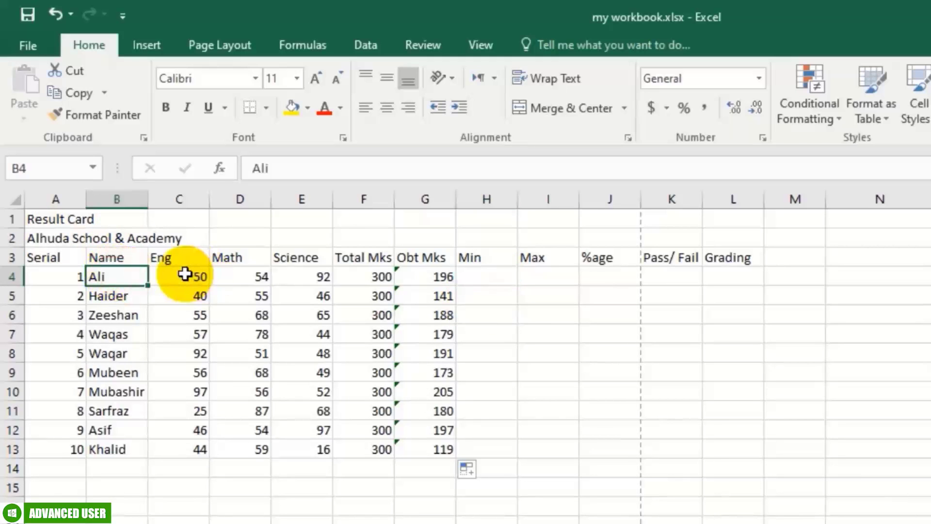
left_click_drag(184, 260, 289, 257)
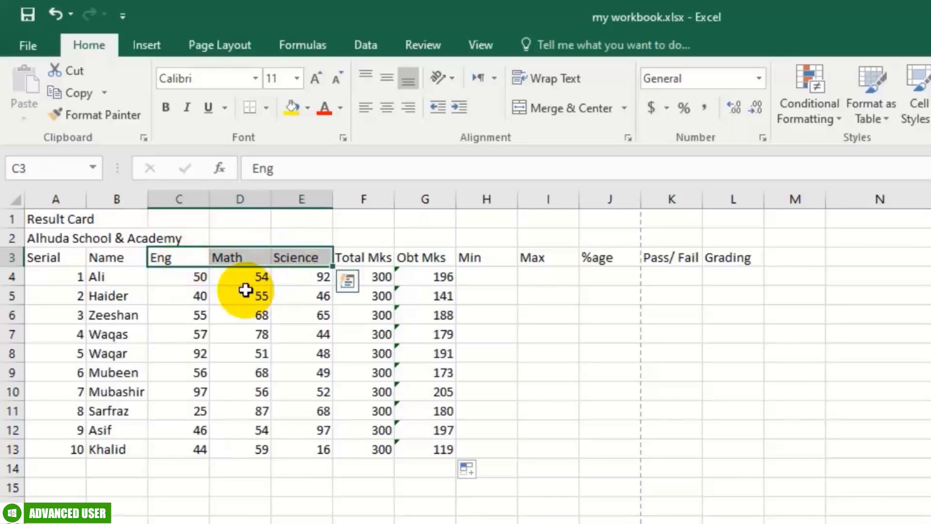
left_click_drag(195, 281, 297, 278)
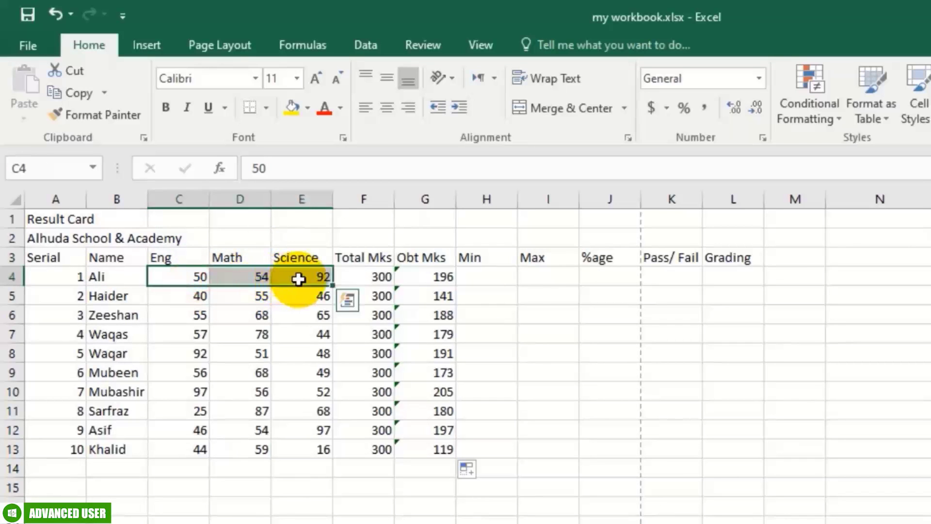
left_click(507, 281)
left_click(546, 275)
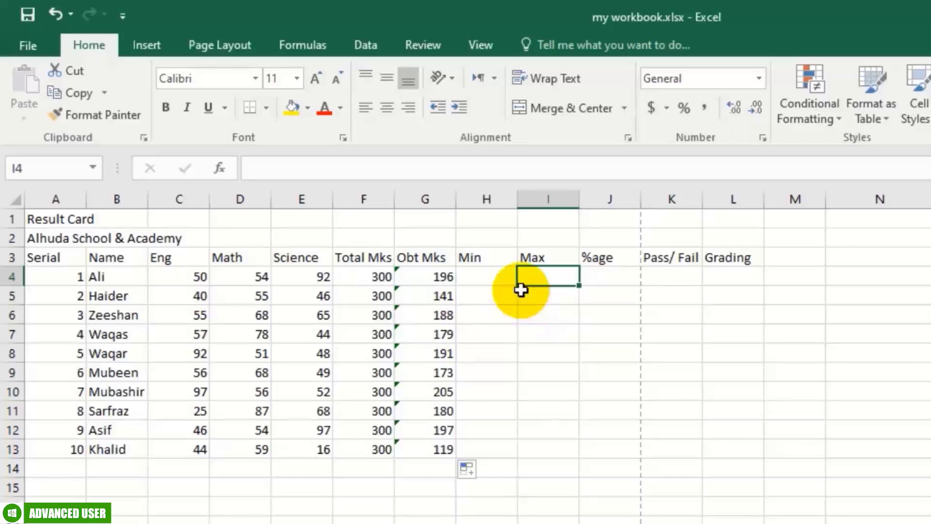
- Calculate the first student's lowest mark in H4 with the formula =MIN(C4:E4)
left_click(485, 277)
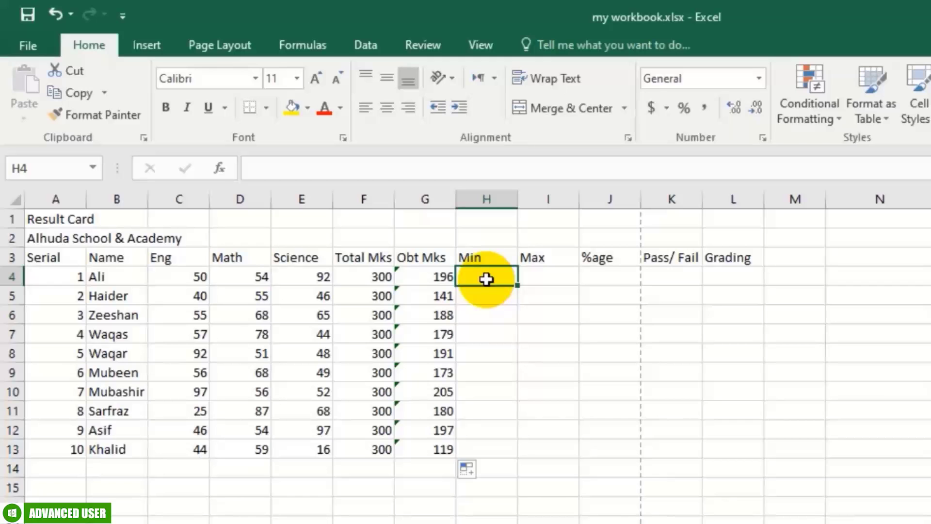
type("=")
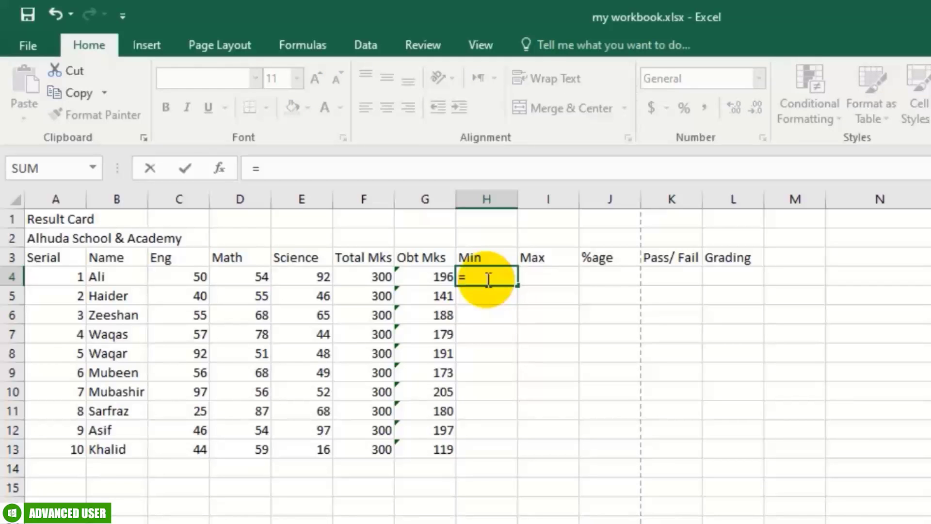
type("min")
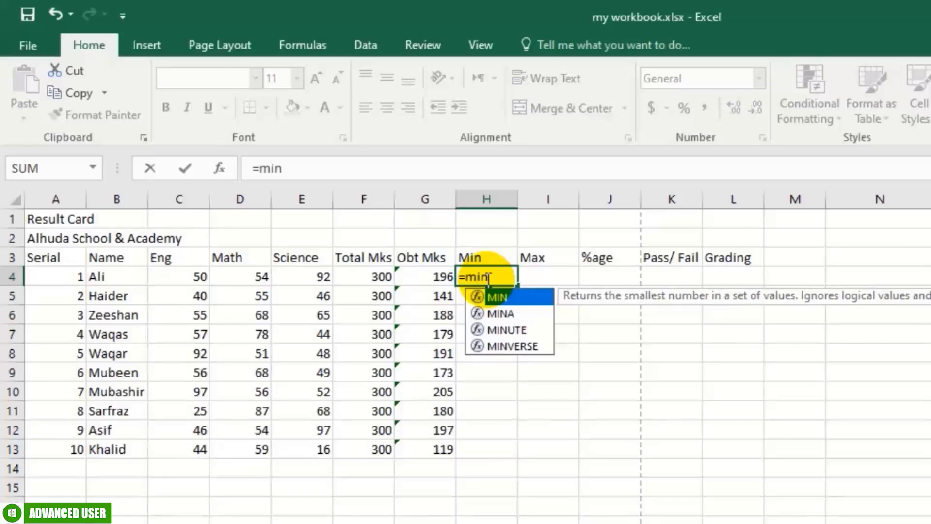
type("(")
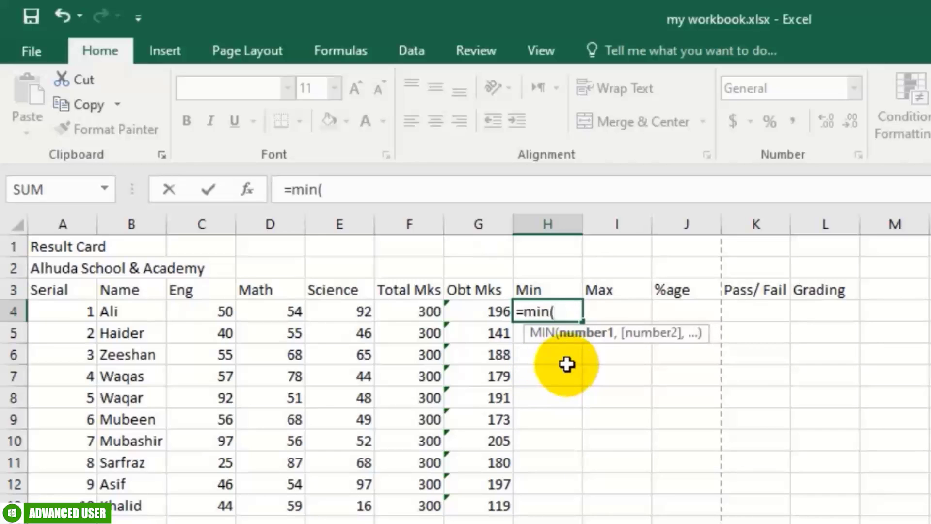
left_click(202, 311)
left_click_drag(201, 310, 327, 312)
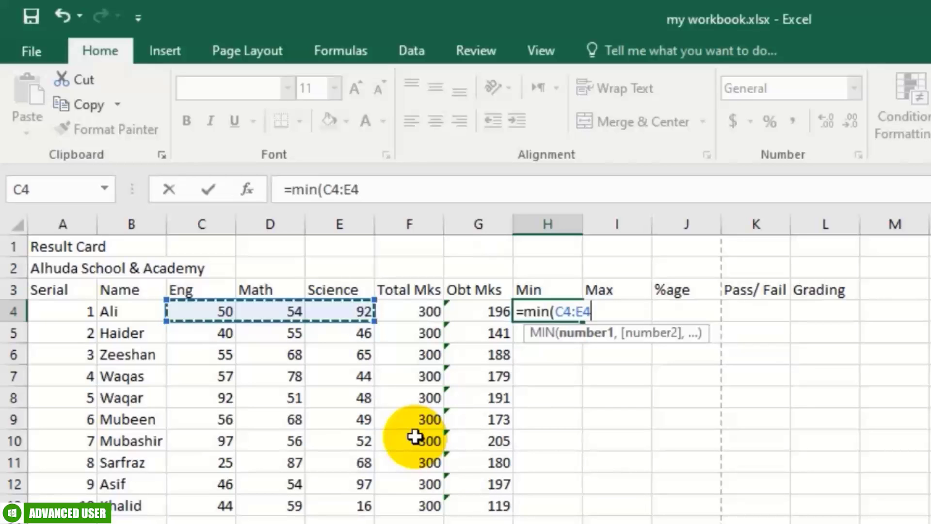
key("Return")
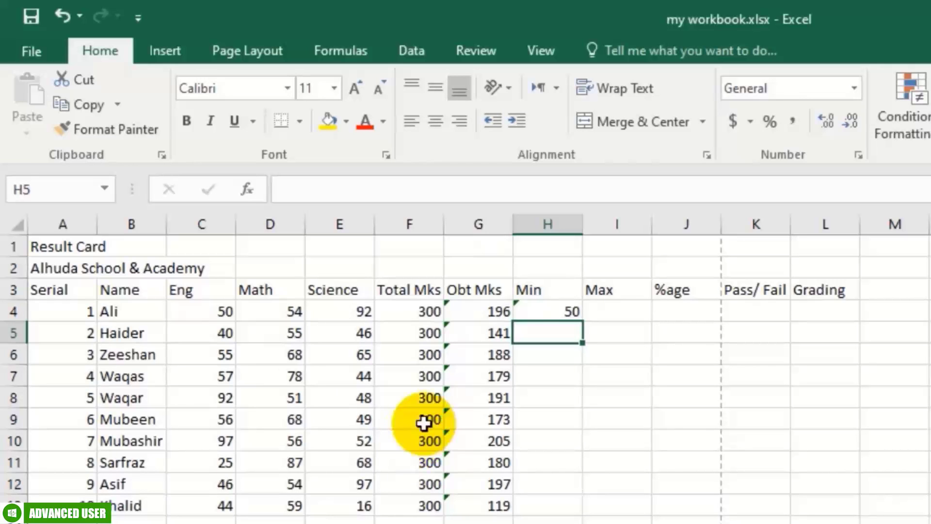
- Examine the MIN formula in H4 and compare its result with the first student's marks in C4:E4
left_click(541, 306)
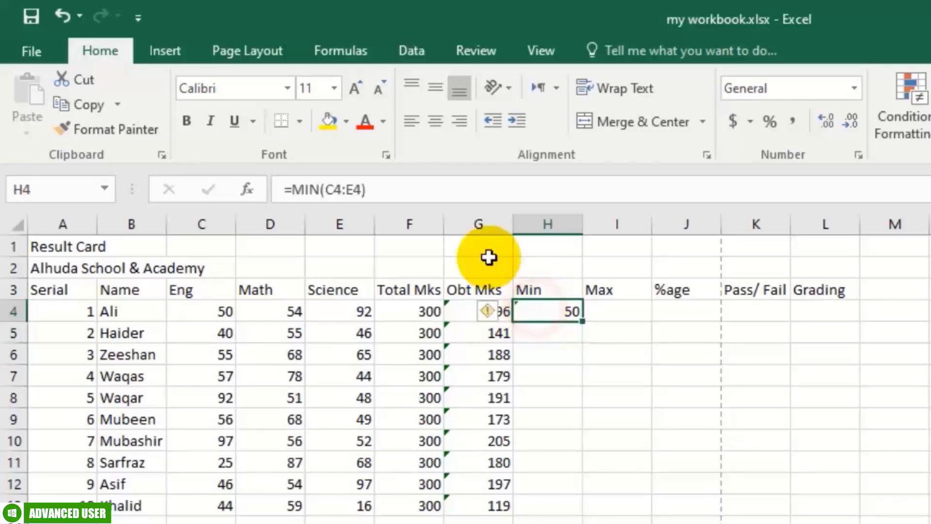
left_click(368, 190)
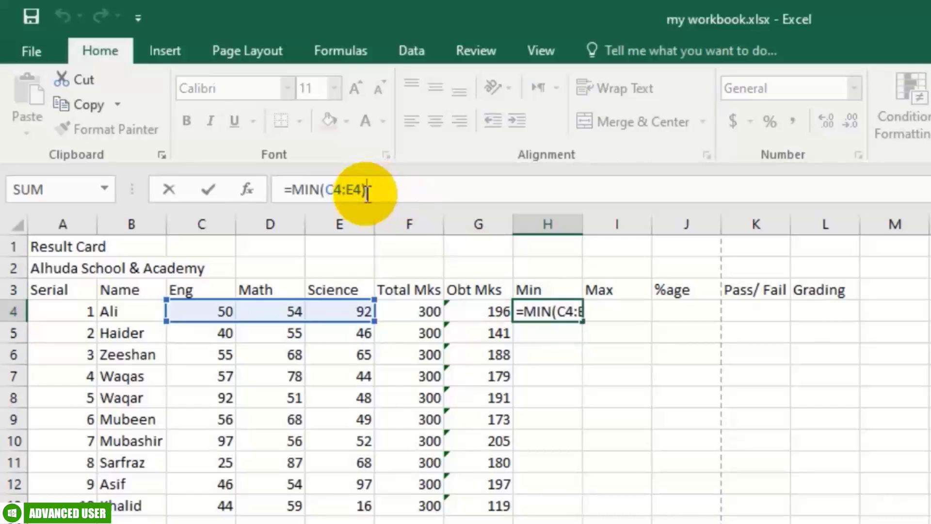
left_click(564, 348)
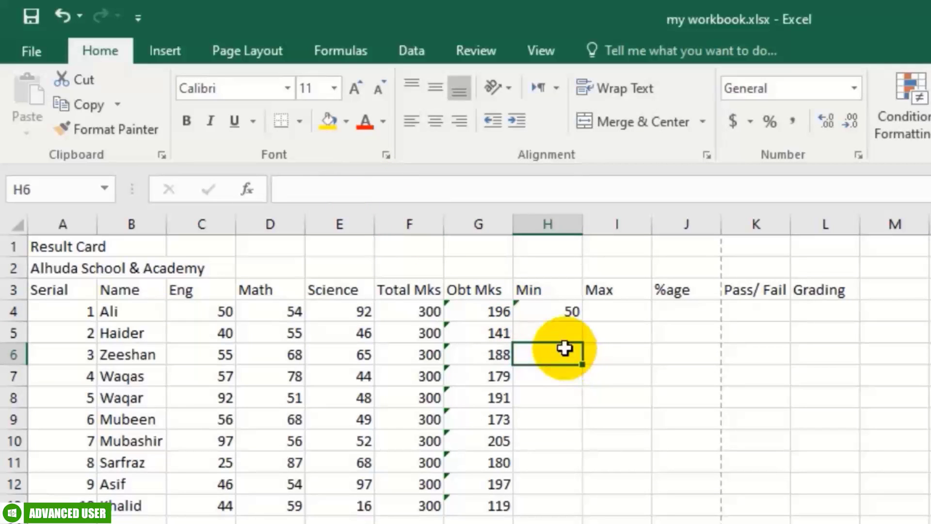
left_click(556, 314)
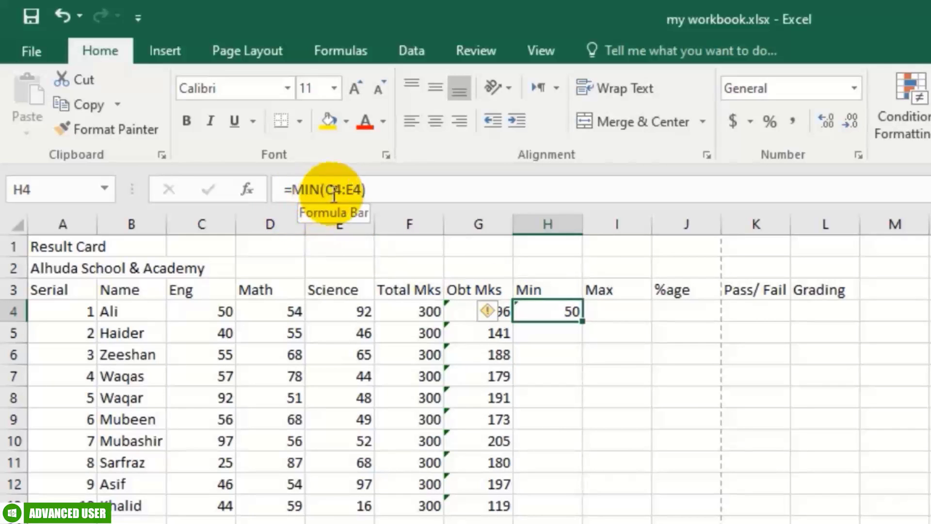
left_click(219, 312)
left_click_drag(219, 312, 359, 312)
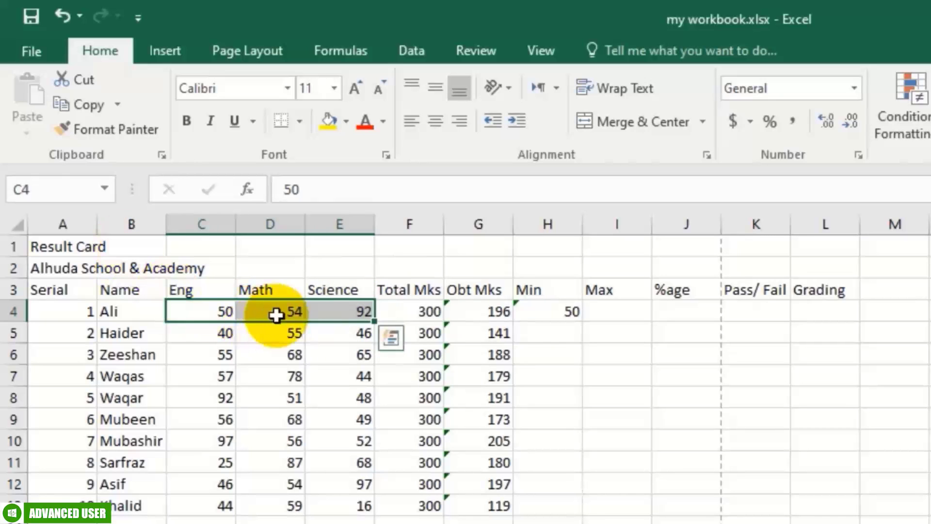
left_click(549, 318)
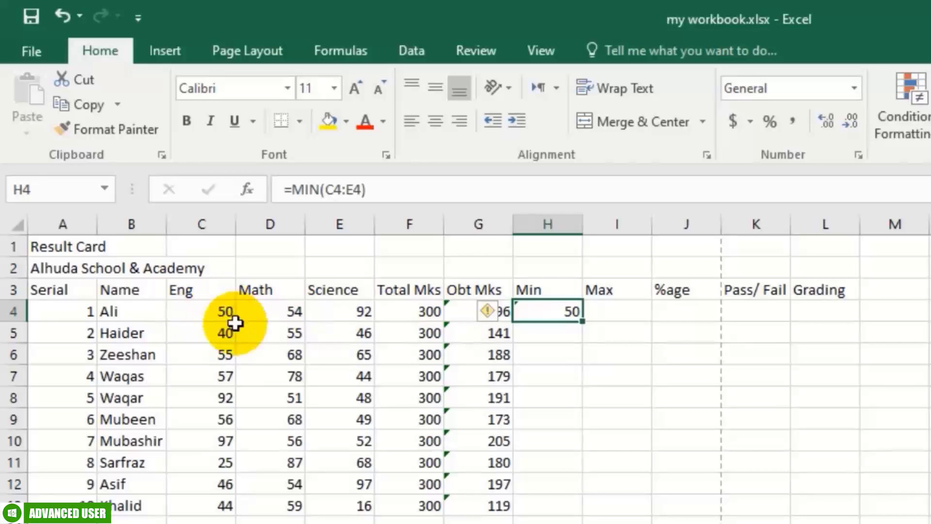
left_click(266, 311)
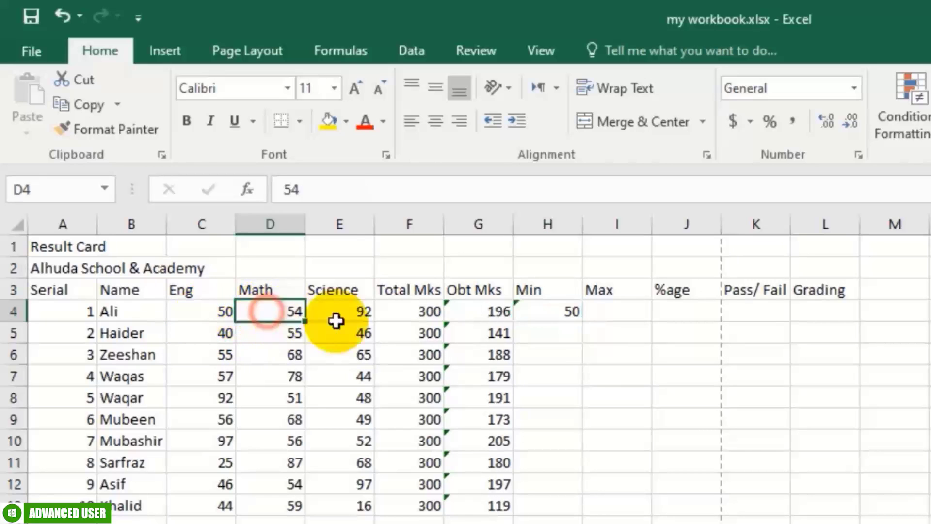
left_click(338, 317)
left_click(212, 319)
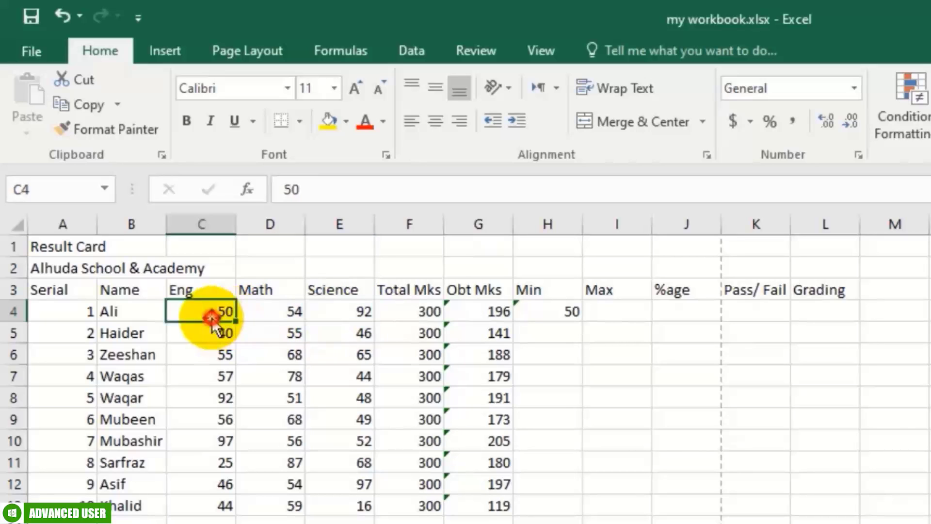
- Autofill the MIN formula from H4 down to H13 and check the last student's minimum against the subject marks
left_click(568, 318)
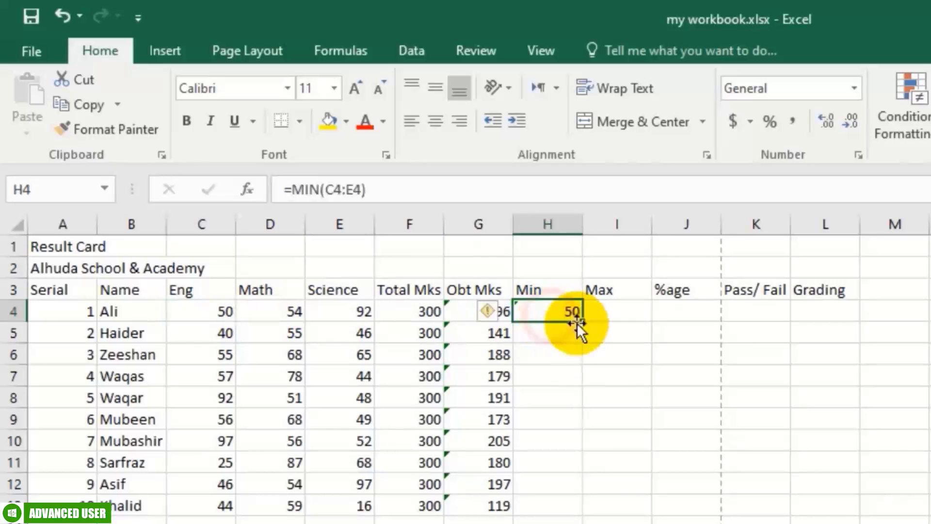
left_click(583, 325)
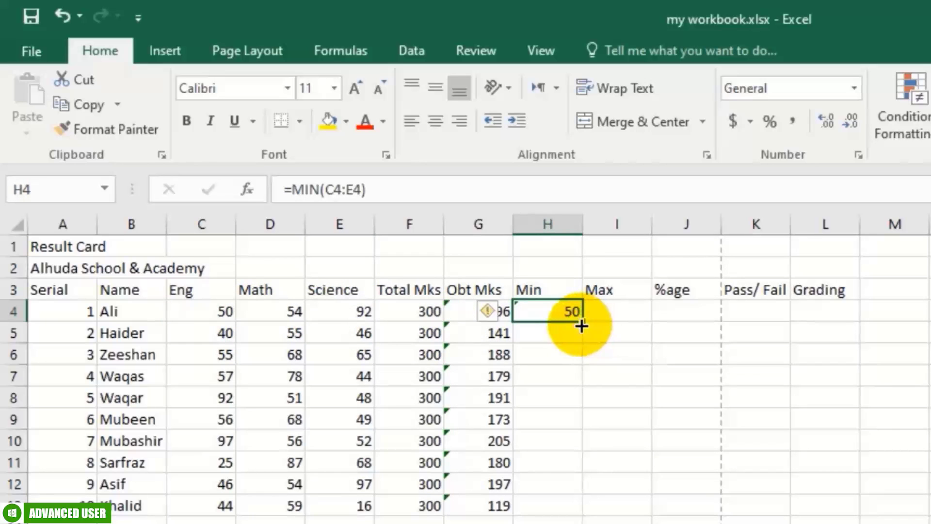
double_click(582, 324)
left_click(596, 416)
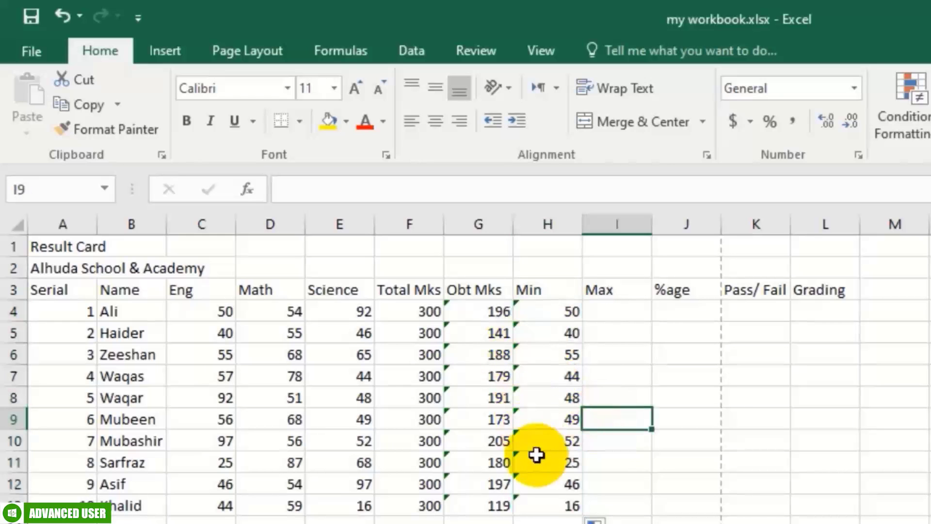
left_click(553, 507)
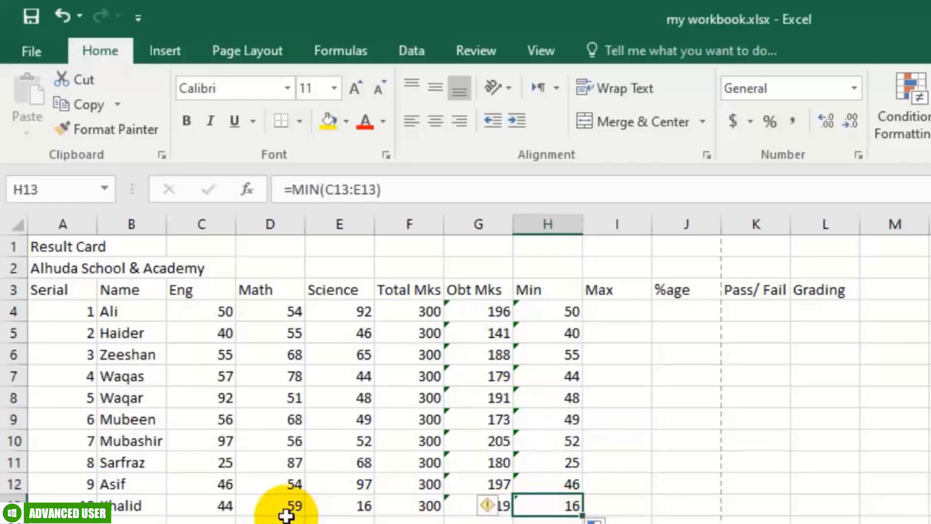
left_click(331, 507)
left_click(563, 507)
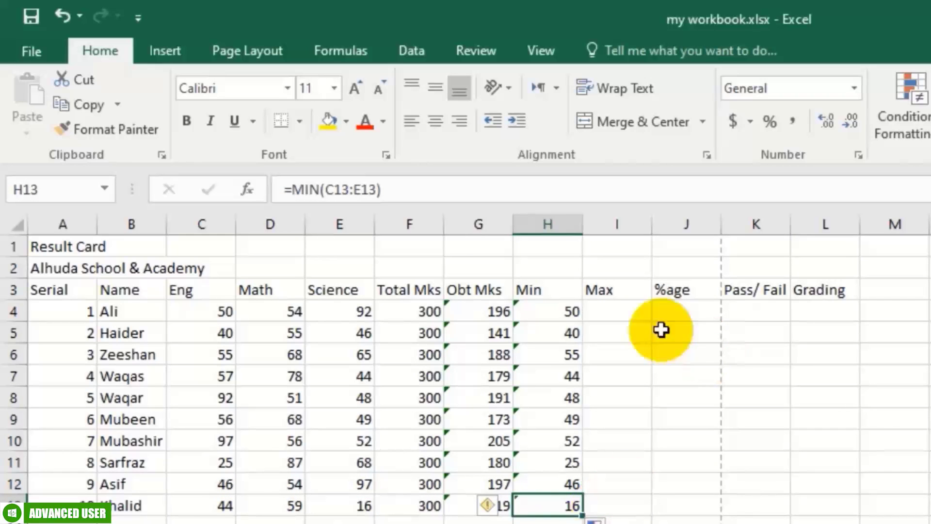
- Calculate the first student's highest mark in I4 with =MAX(C4:E4) and autofill the formula down to I13
left_click(603, 310)
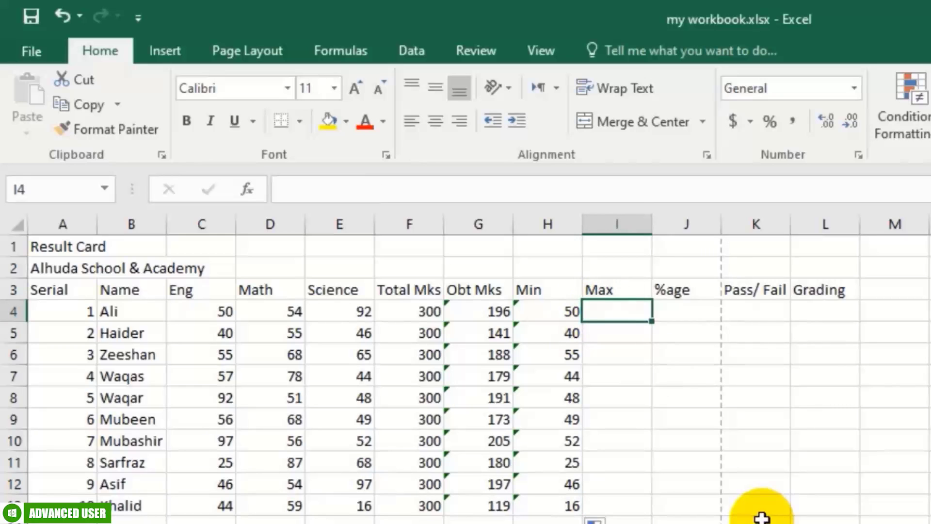
type("=max")
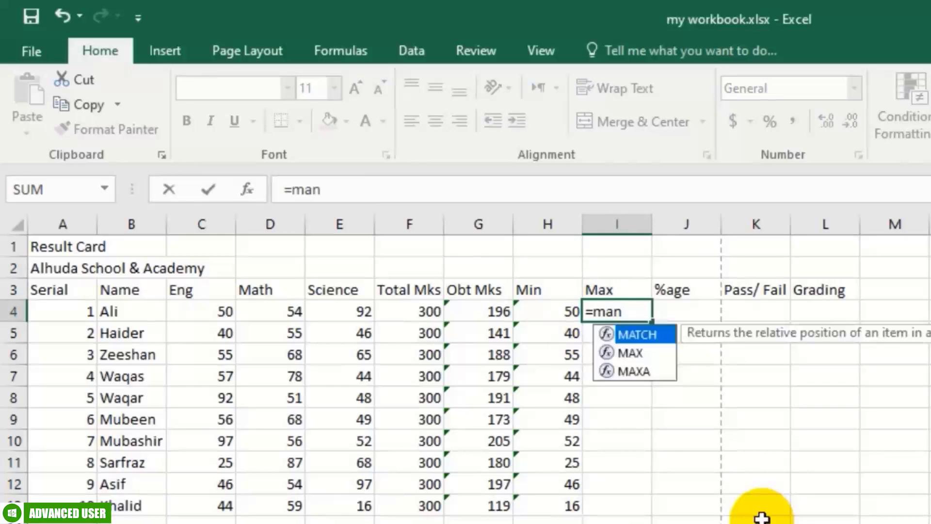
type("(")
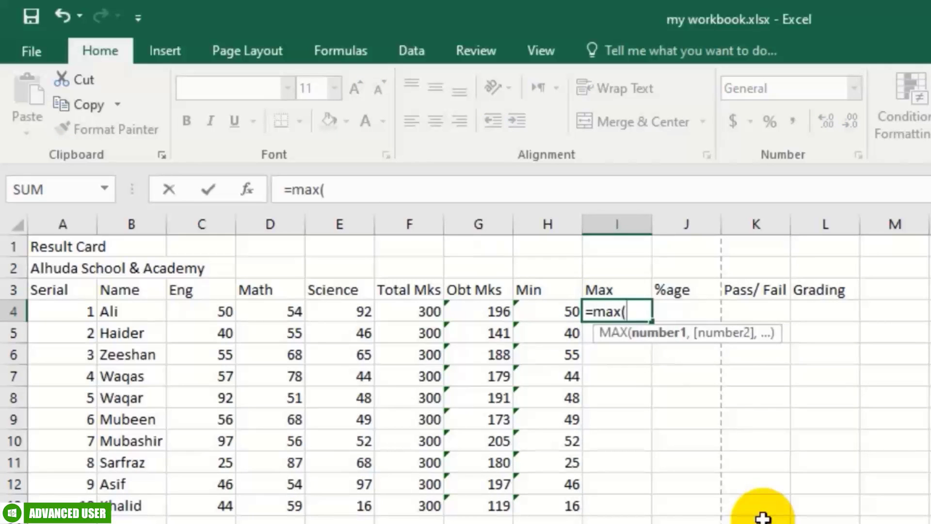
left_click_drag(223, 314, 340, 307)
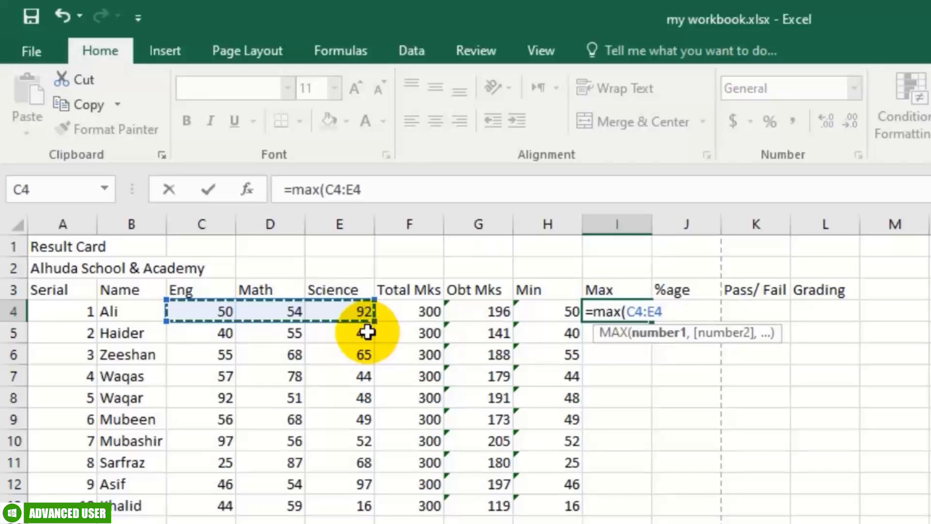
type(")")
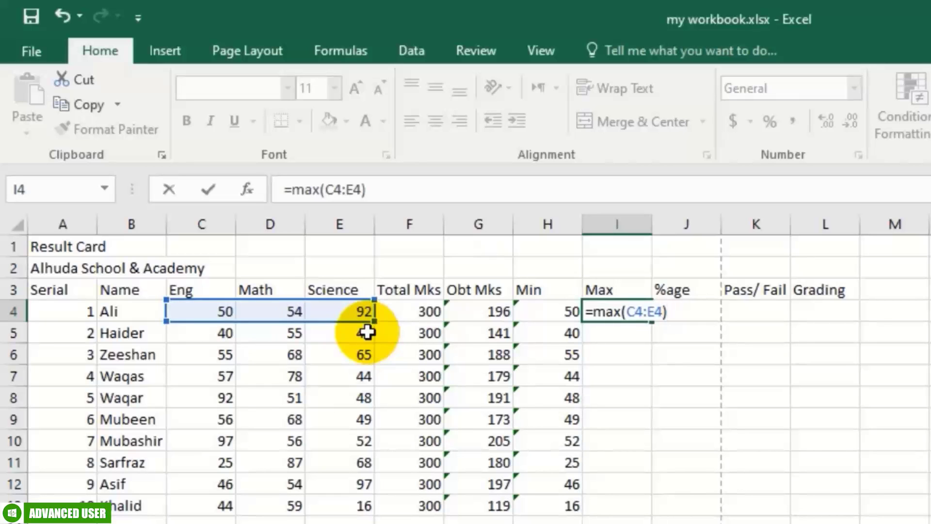
key("BackSpace")
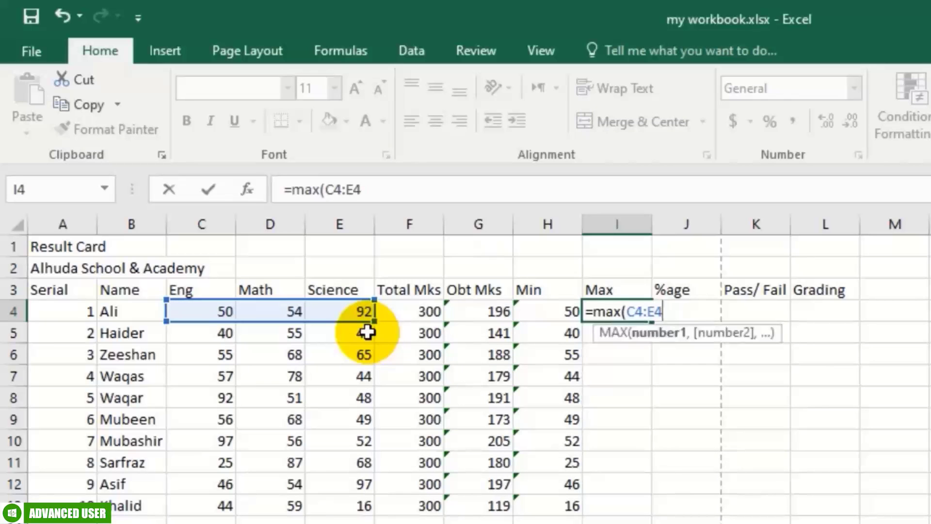
key("Return")
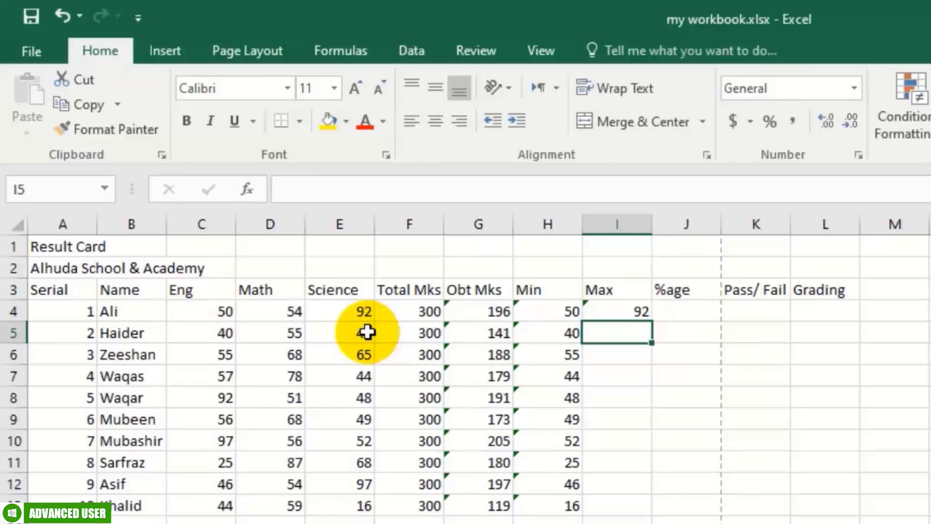
left_click(639, 314)
left_click_drag(652, 319, 644, 508)
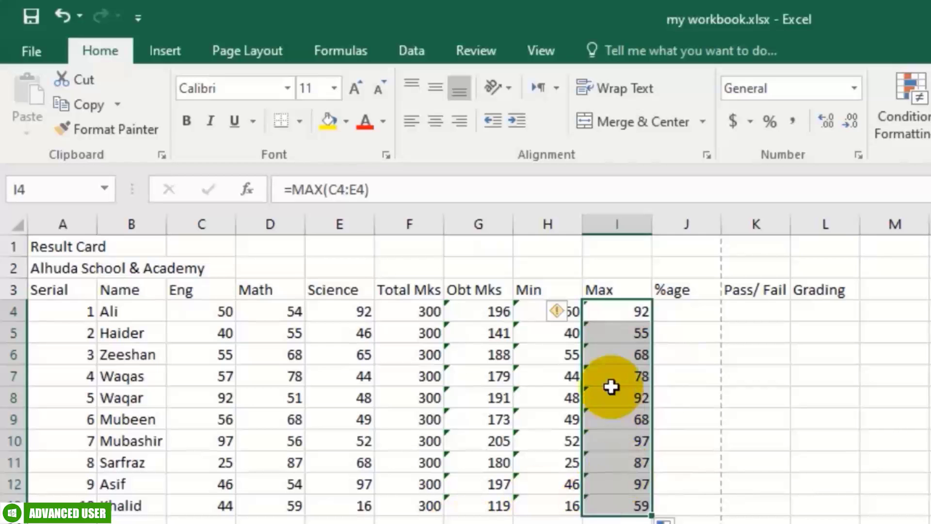
- Enter the labels Sum, Min, Max and Percentage in cells D16 to D19 below the table
left_click(227, 480)
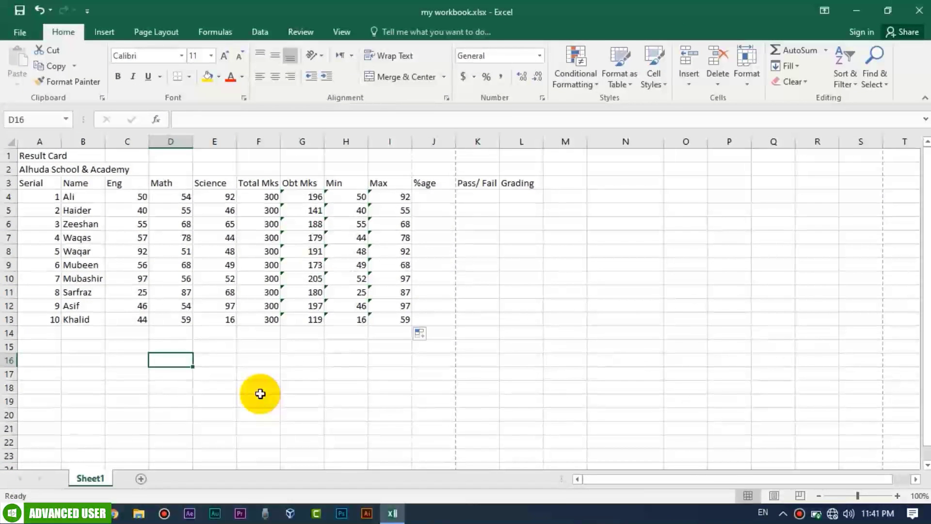
type("Sum")
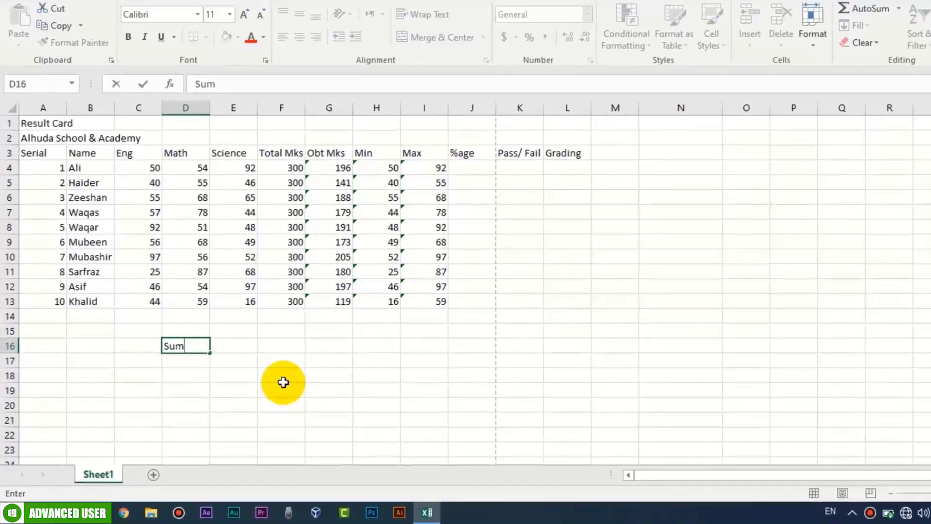
key("Return")
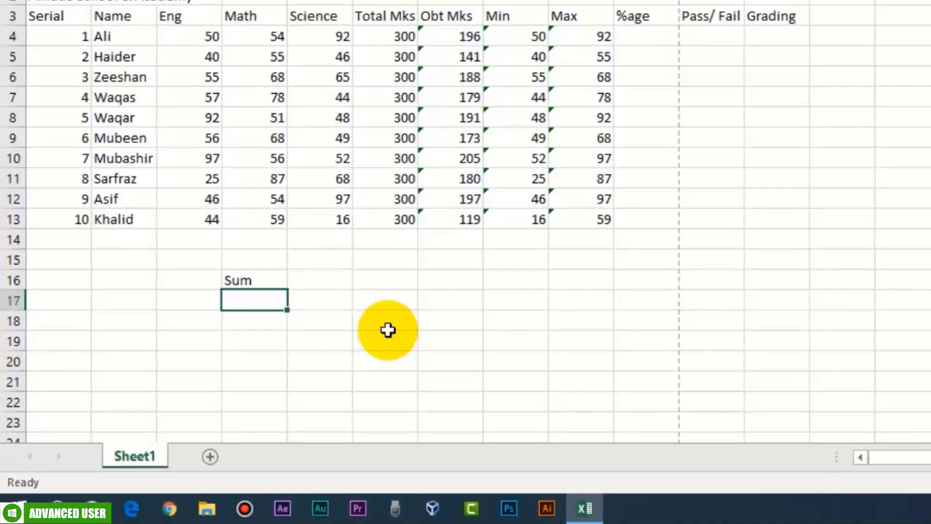
type("Min")
key("Return")
type("Max")
key("Return")
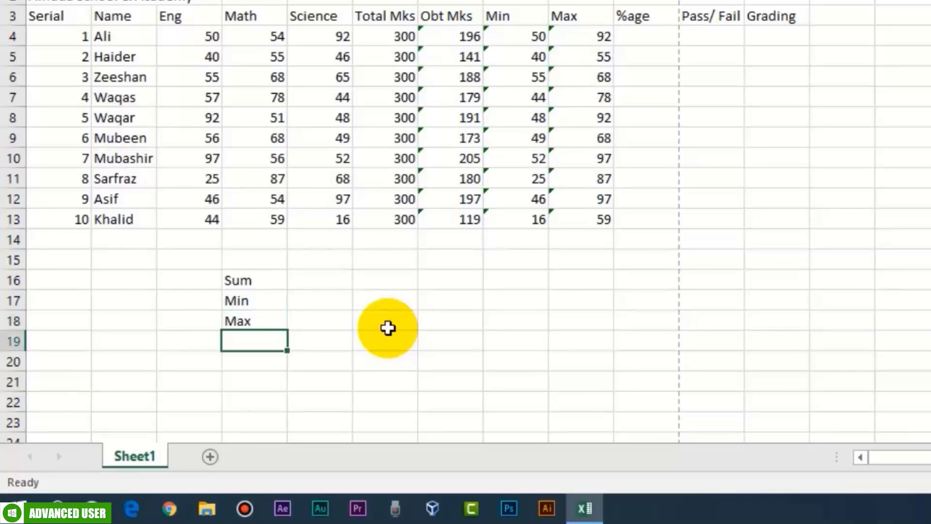
type("Percentage")
key("Return")
- Calculate the first student's percentage in J4 with =G4/F4*100 and autofill the formula down to J13
left_click(645, 35)
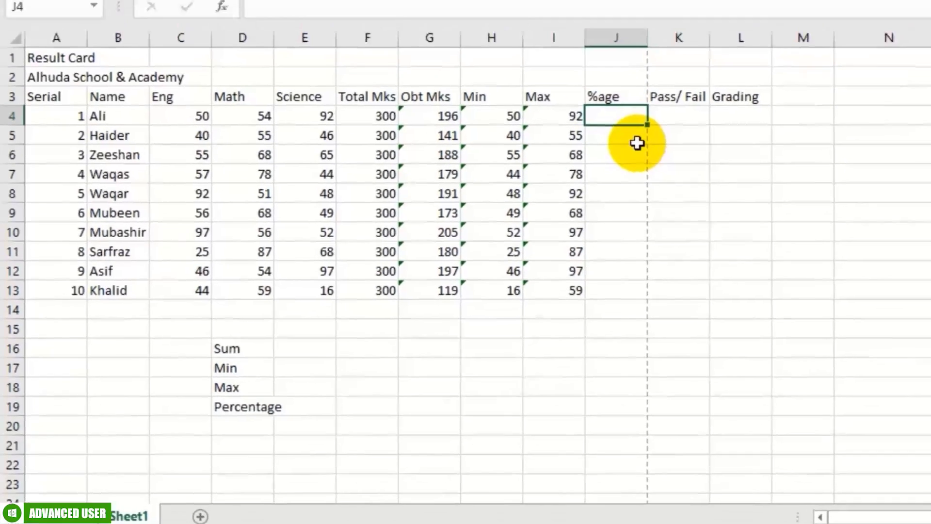
type("=")
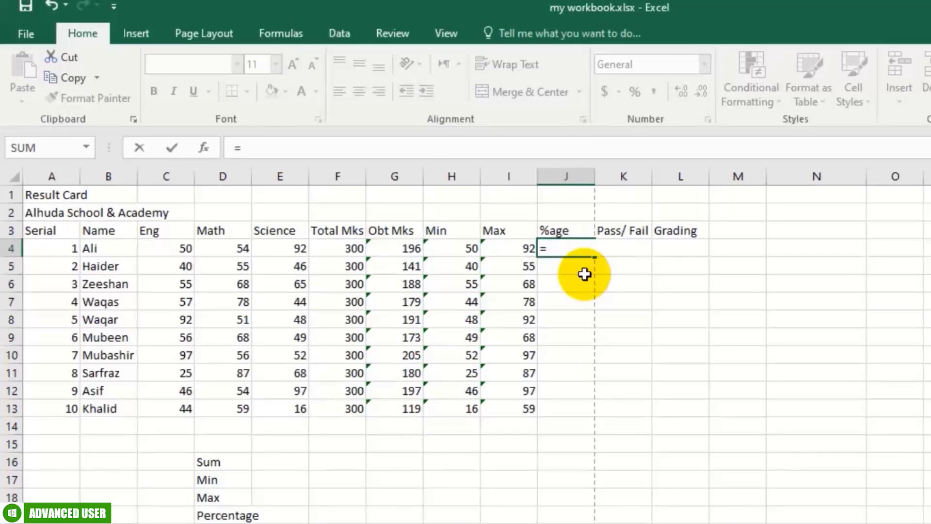
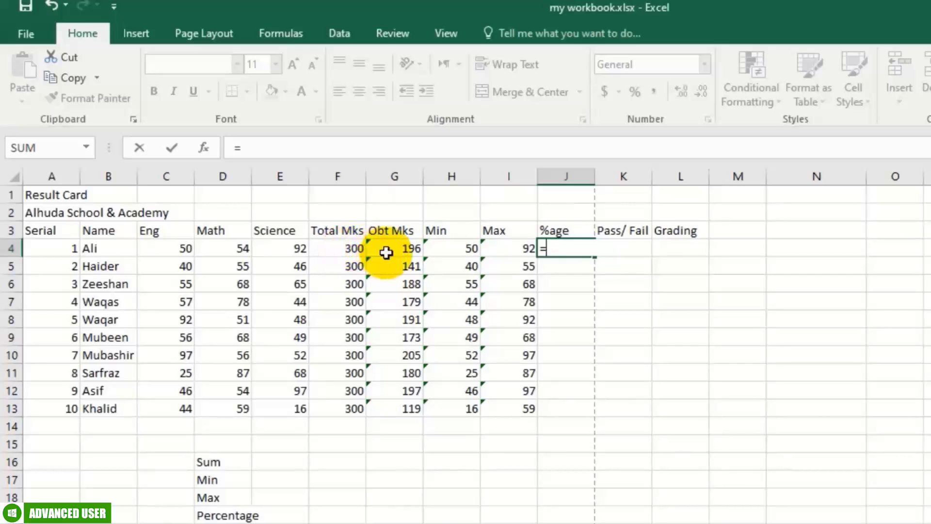
left_click(391, 252)
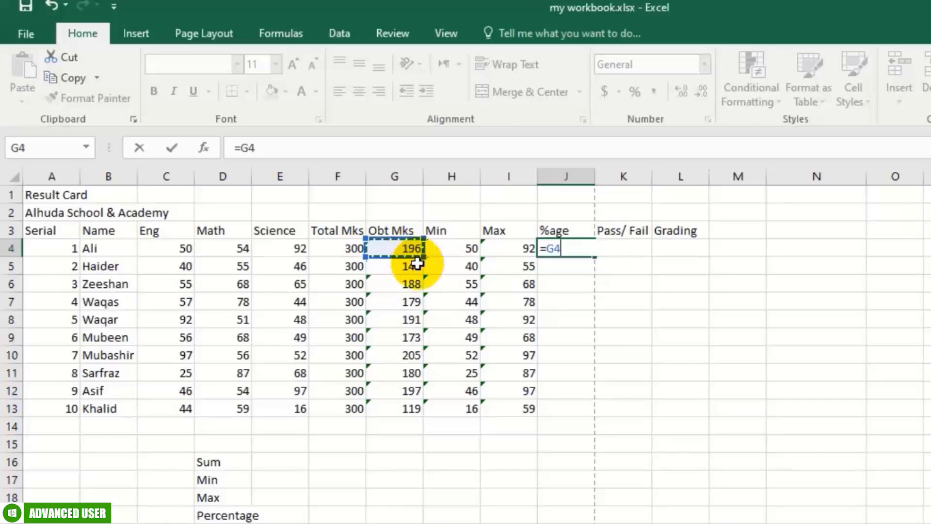
type("/")
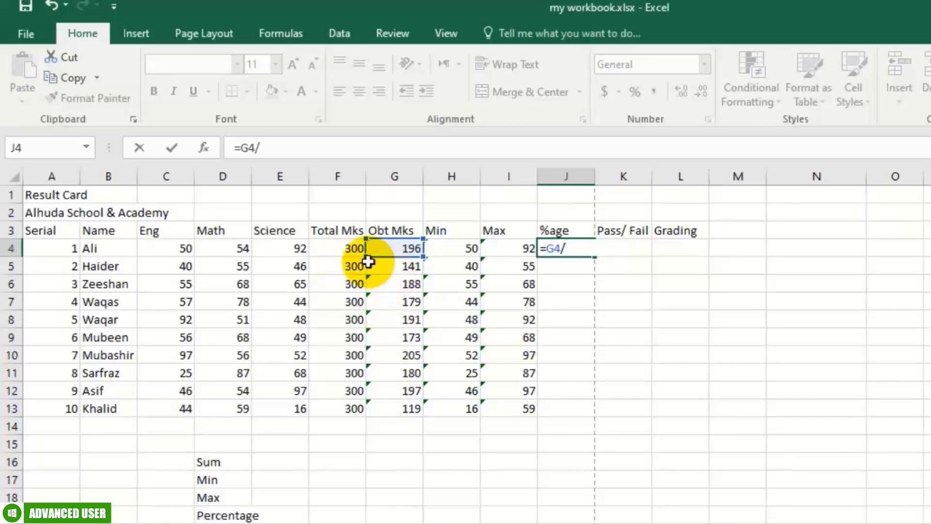
left_click(345, 247)
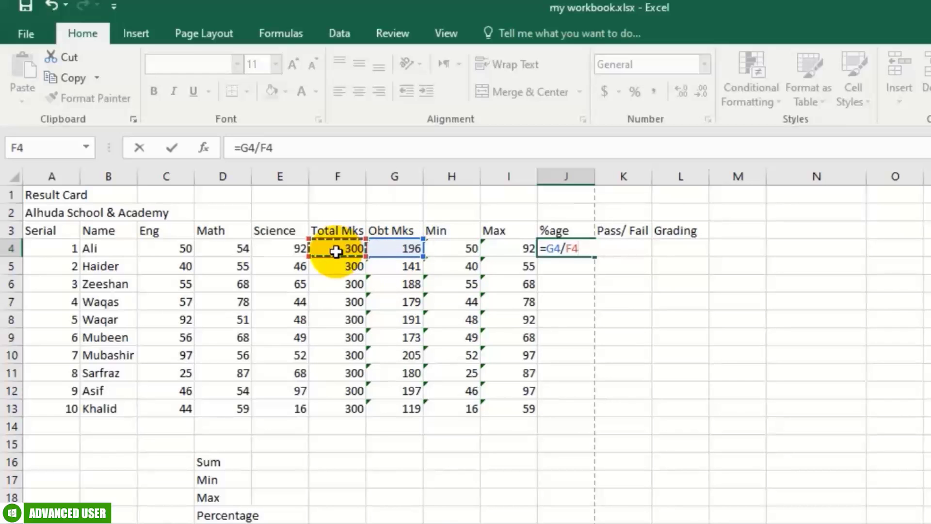
type("*")
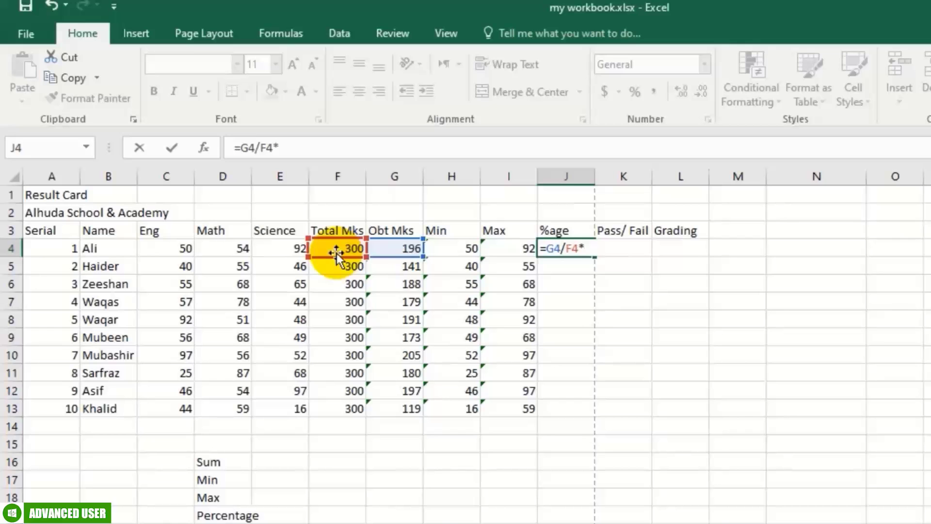
type("100")
left_click(575, 251)
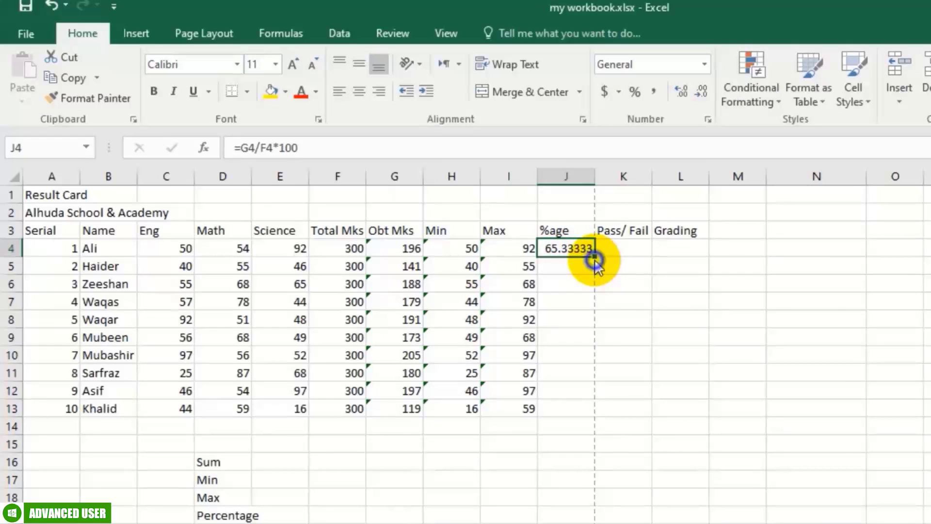
double_click(595, 259)
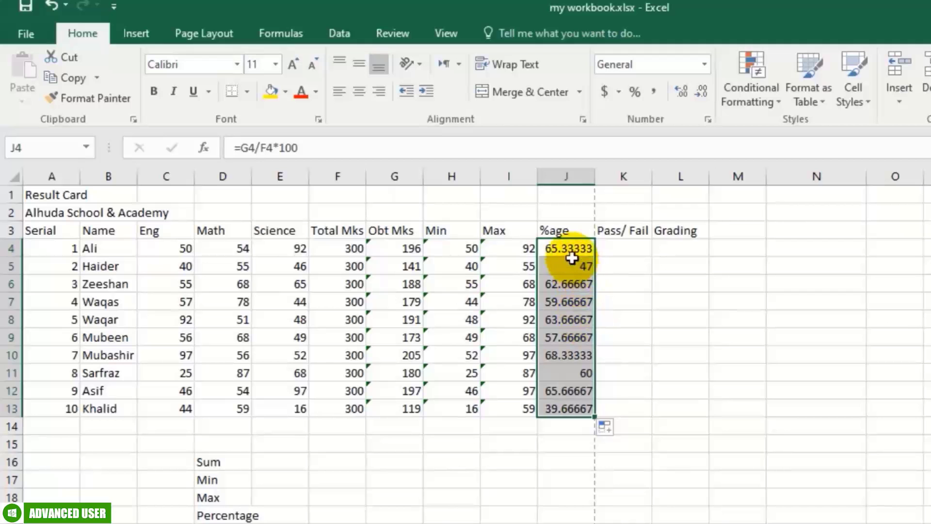
left_click(676, 300)
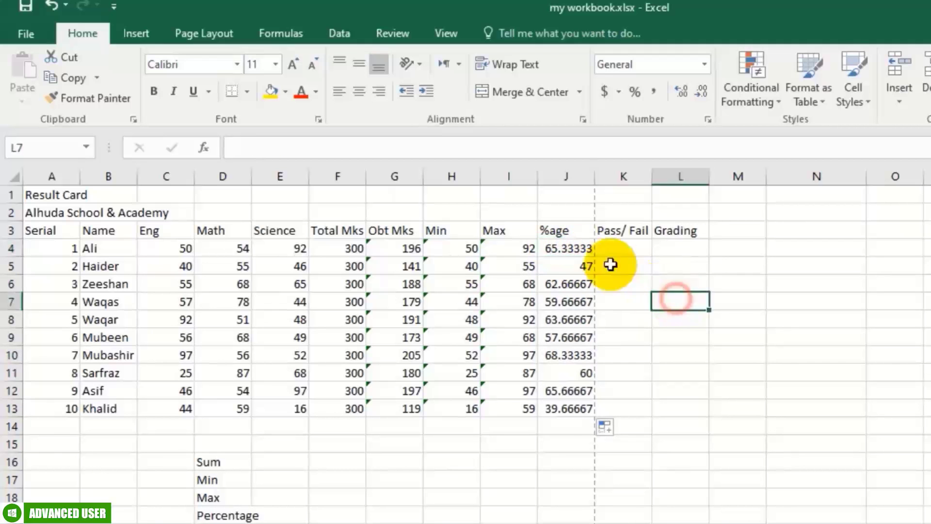
- Reduce the percentage values in J4:J13 to zero decimal places
left_click_drag(569, 248, 567, 408)
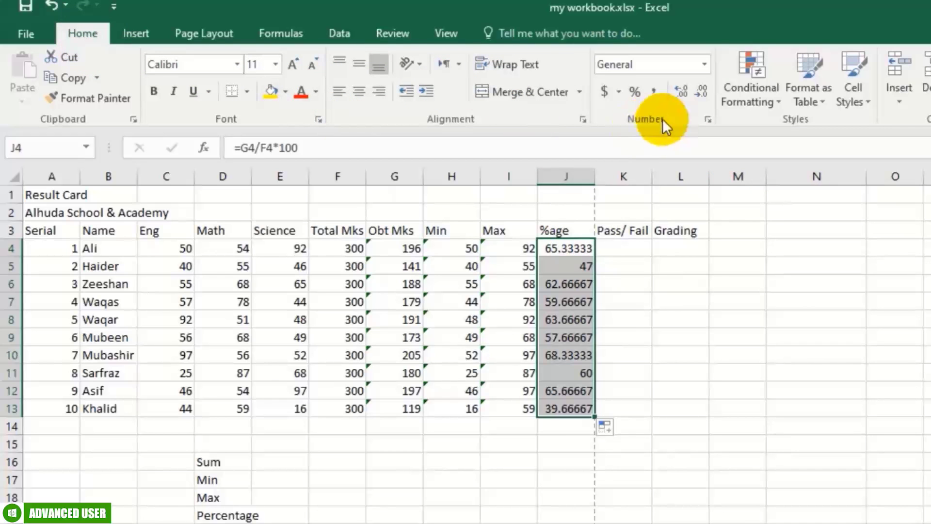
left_click(701, 101)
left_click(700, 101)
left_click(700, 101)
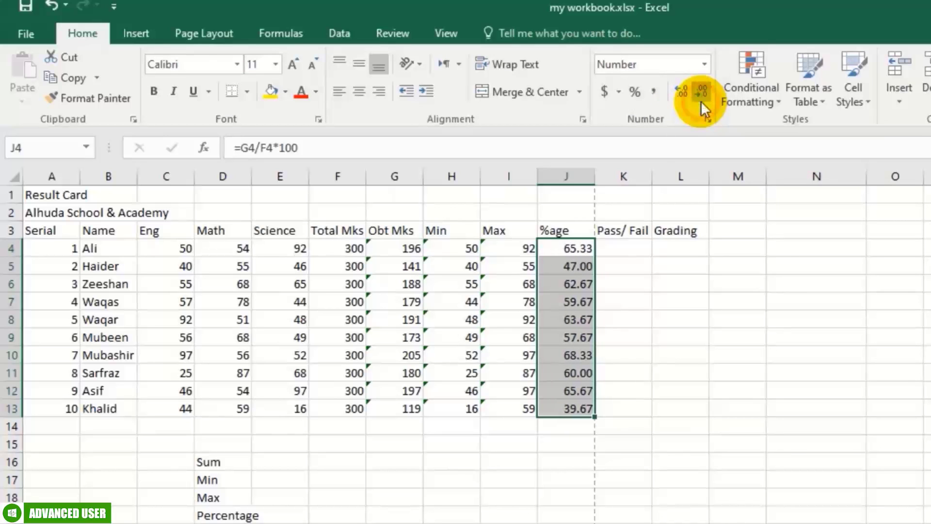
left_click(700, 101)
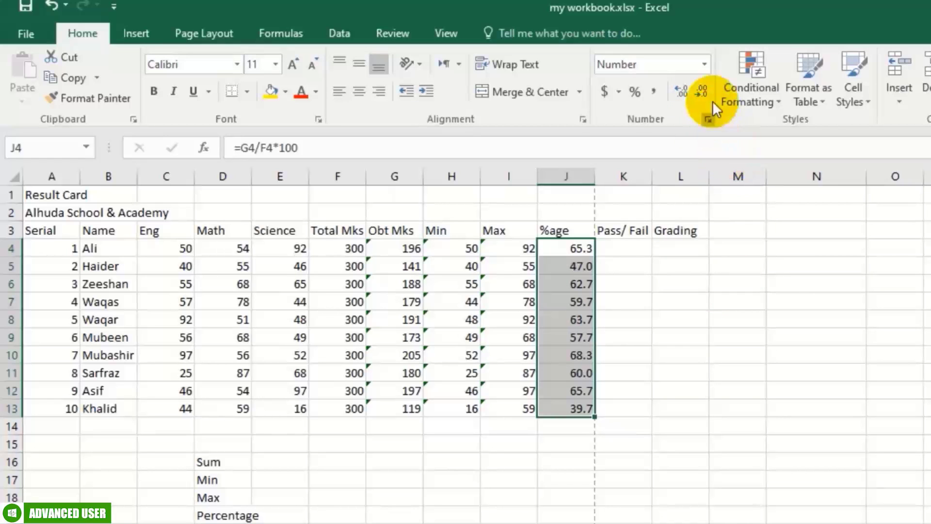
left_click(703, 94)
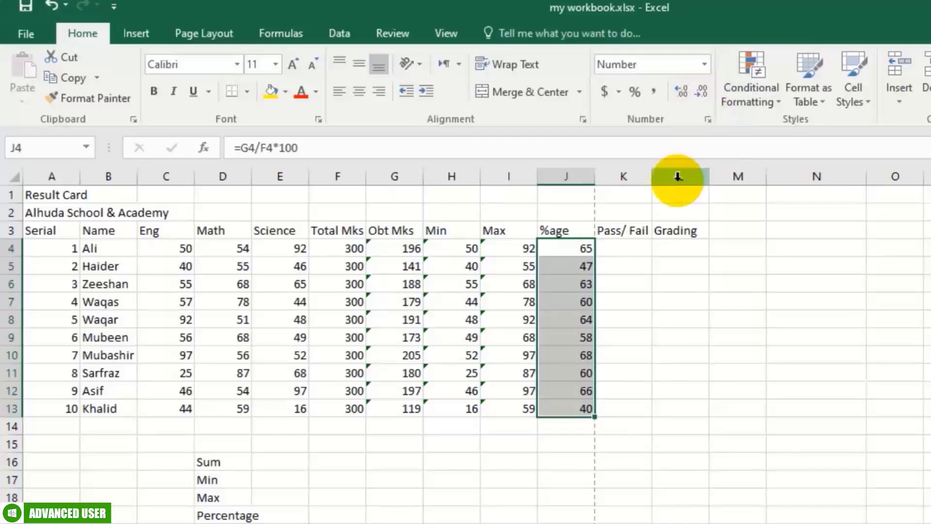
left_click(625, 267)
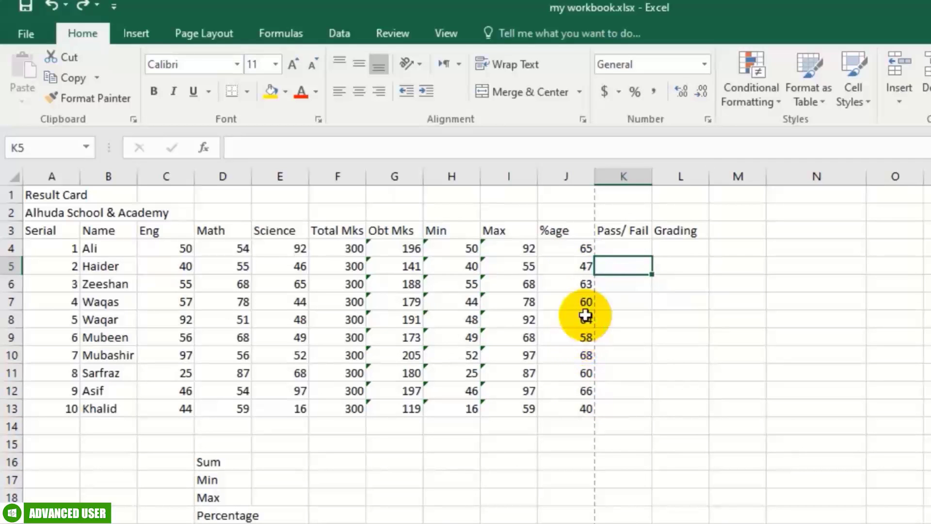
- Try the Percentage number format on J4 and undo it
left_click(566, 247)
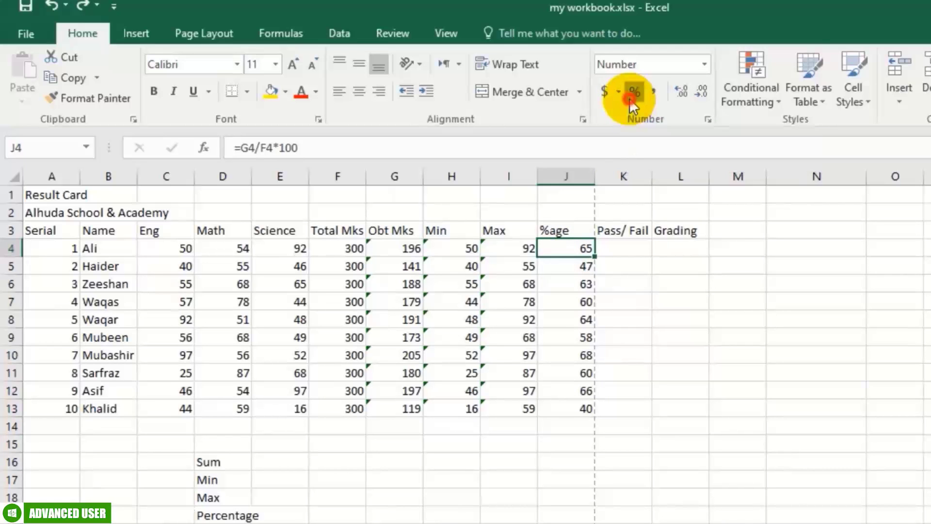
left_click(630, 92)
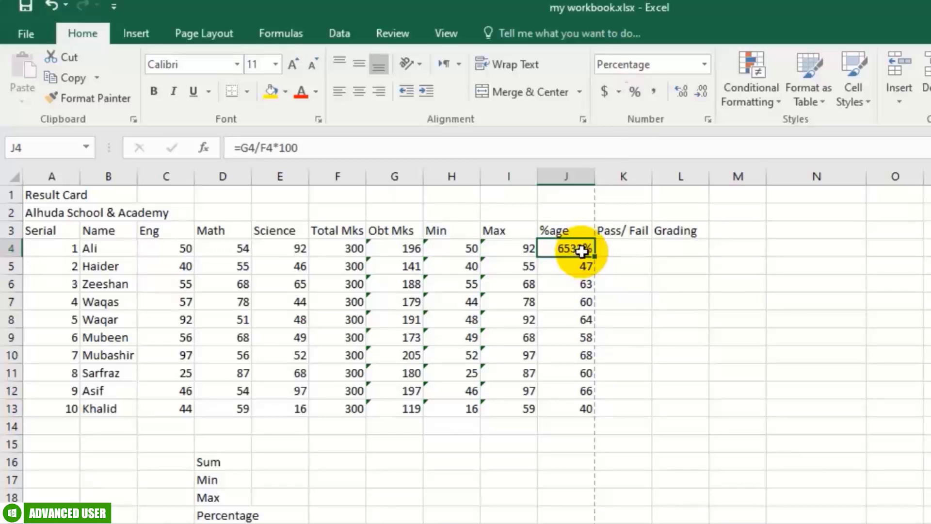
key("ctrl+z")
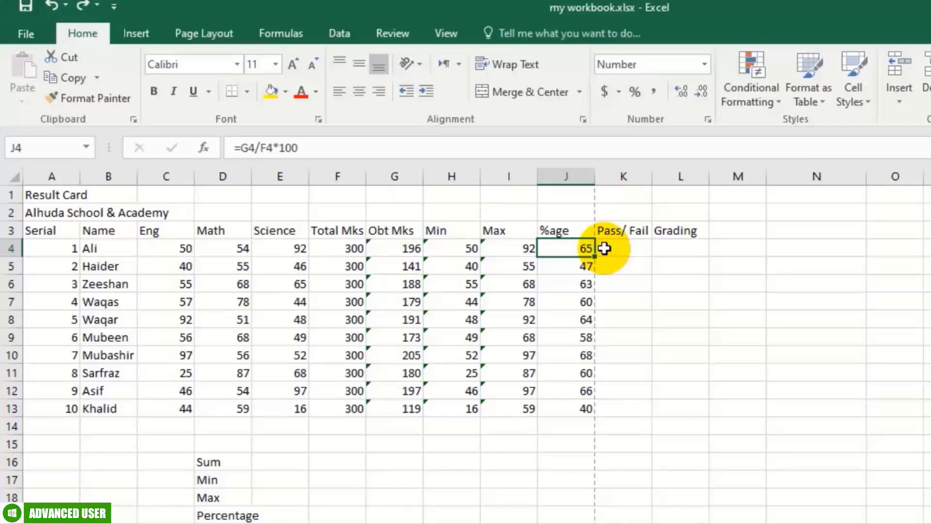
left_click(620, 92)
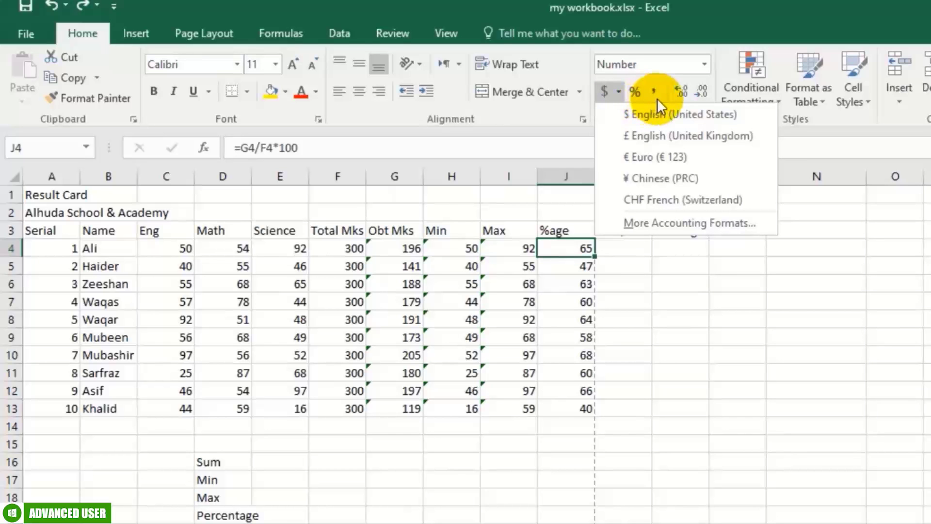
left_click(666, 265)
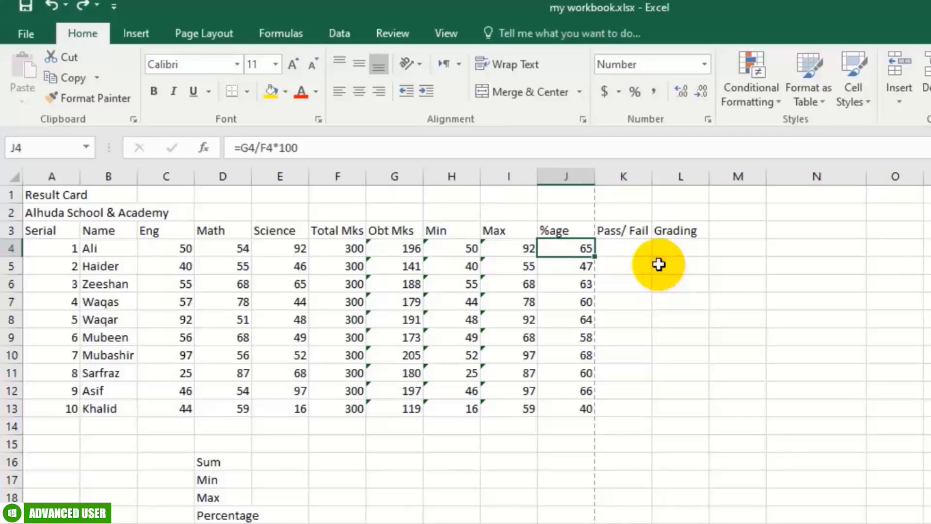
- Remove *100 from the formula in J4 so it reads =G4/F4, and autofill it down to J13
left_click_drag(573, 248, 588, 409)
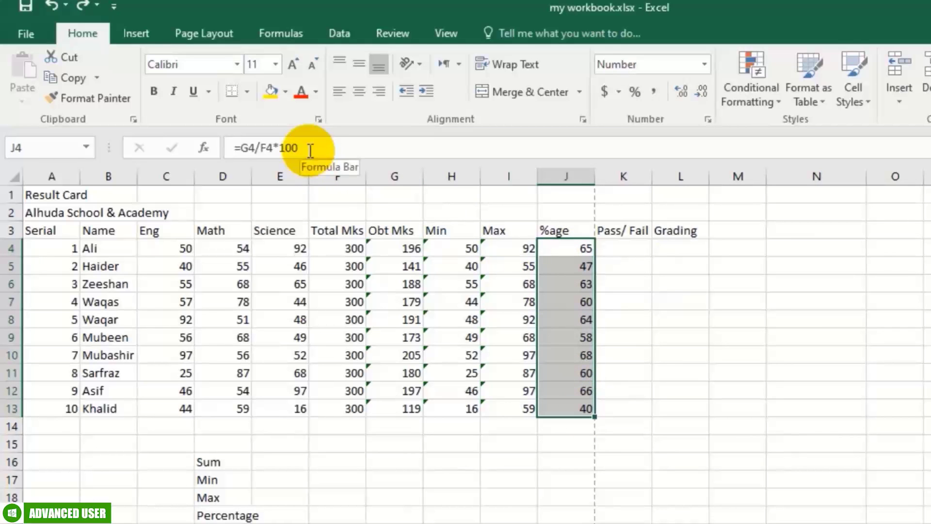
left_click_drag(310, 150, 277, 152)
key("BackSpace")
key("Return")
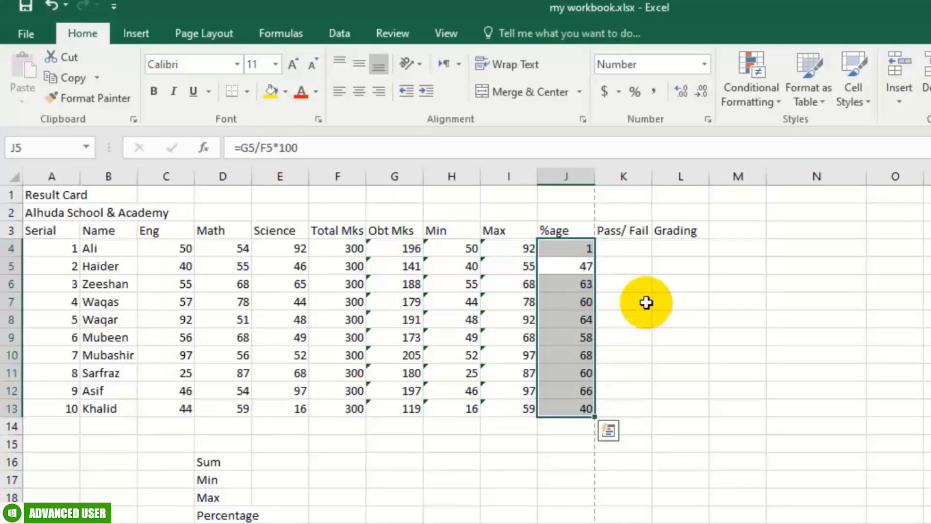
left_click(636, 277)
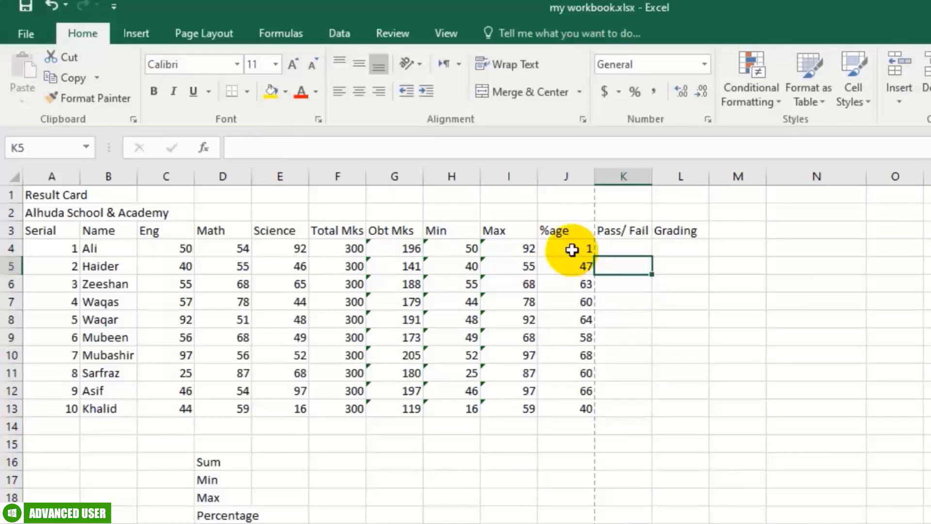
left_click(572, 249)
left_click_drag(590, 265, 584, 408)
left_click_drag(658, 280, 602, 261)
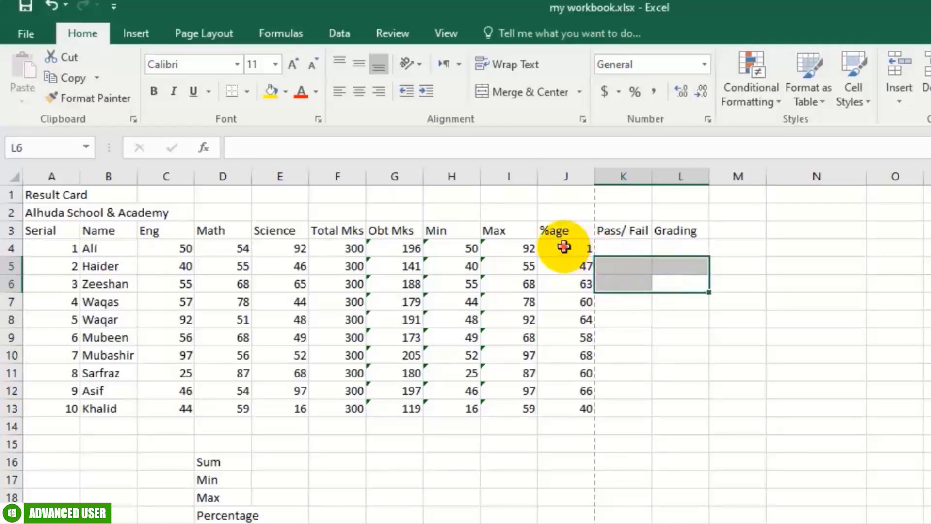
left_click(565, 247)
double_click(595, 255)
left_click(638, 299)
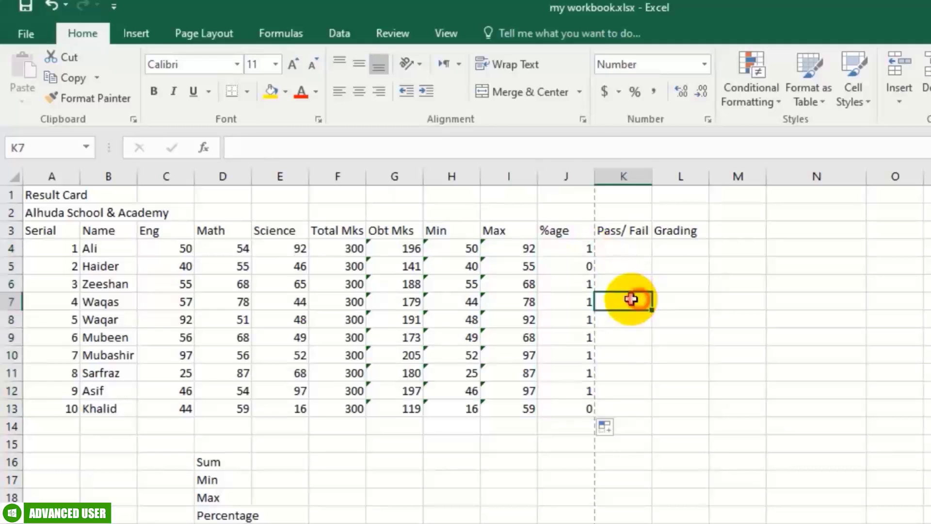
- Apply the Percentage number format to J4 and autofill the cell down to J13
left_click(573, 246)
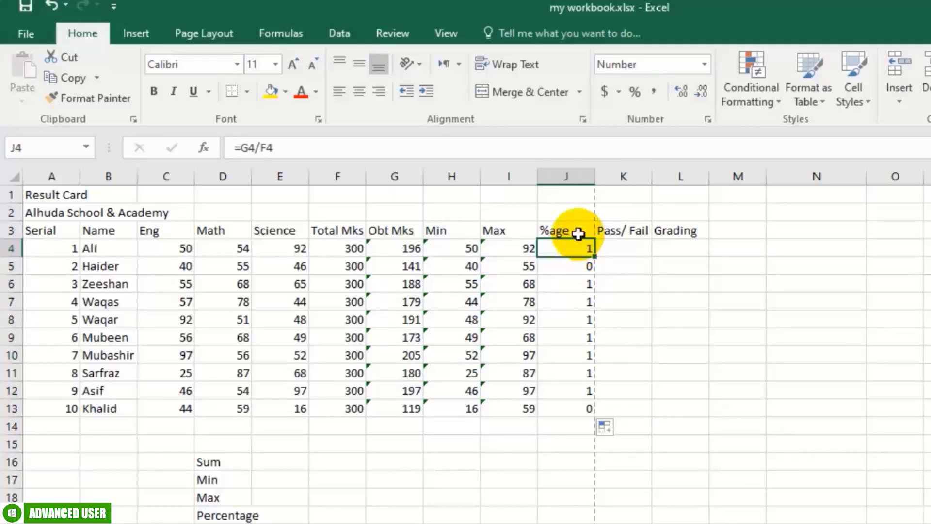
left_click(632, 100)
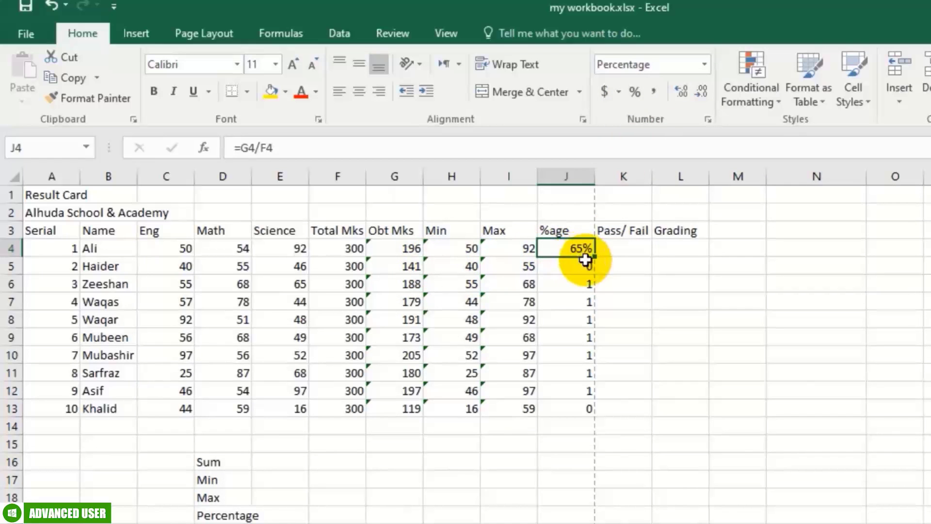
double_click(596, 258)
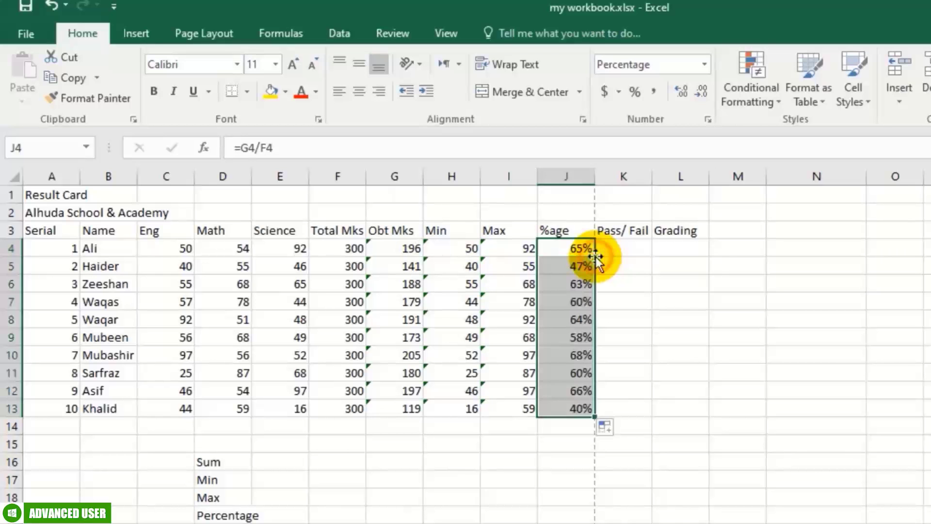
left_click(619, 394)
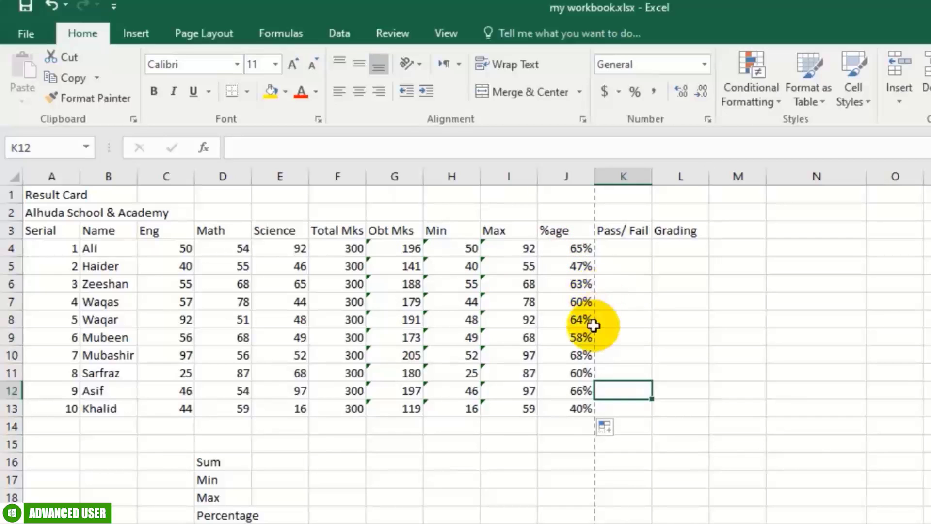
left_click(563, 249)
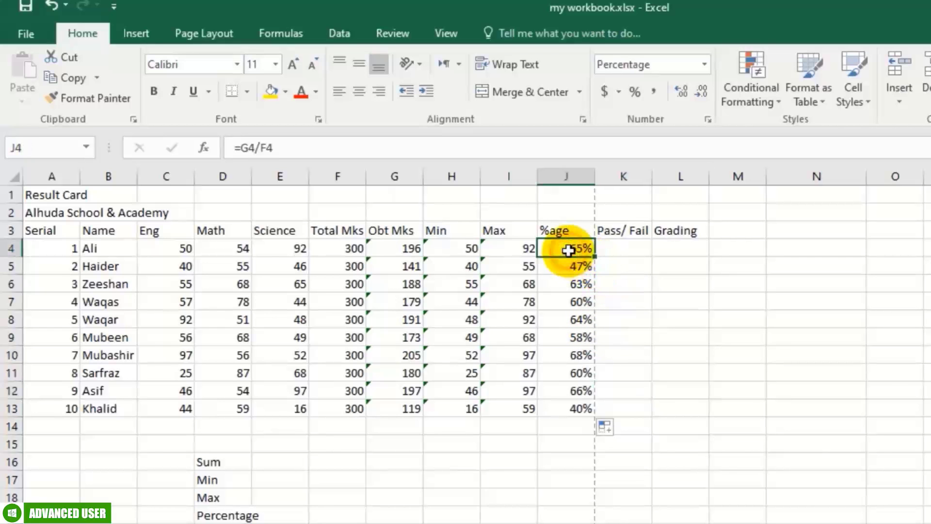
left_click(633, 254)
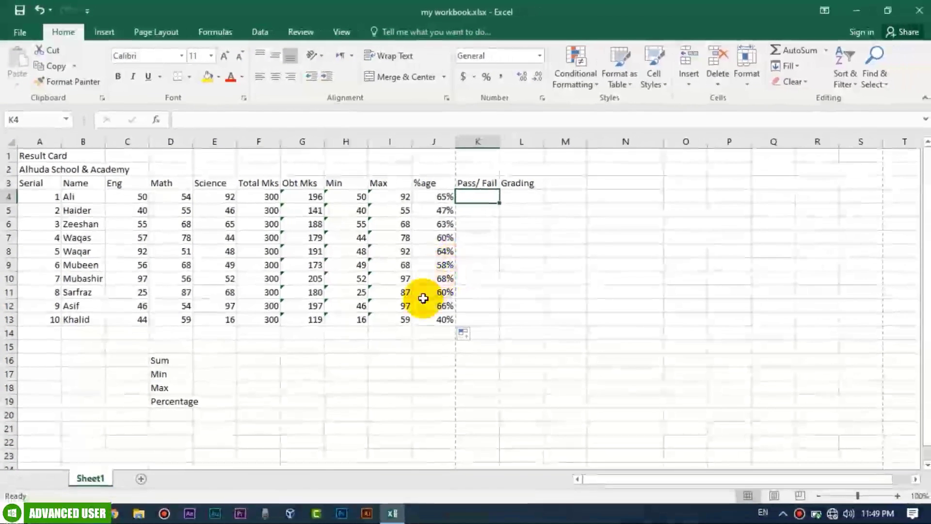
- Enter the labels IF and IF AND in cells D20 and D21 below the Percentage label
left_click(167, 417)
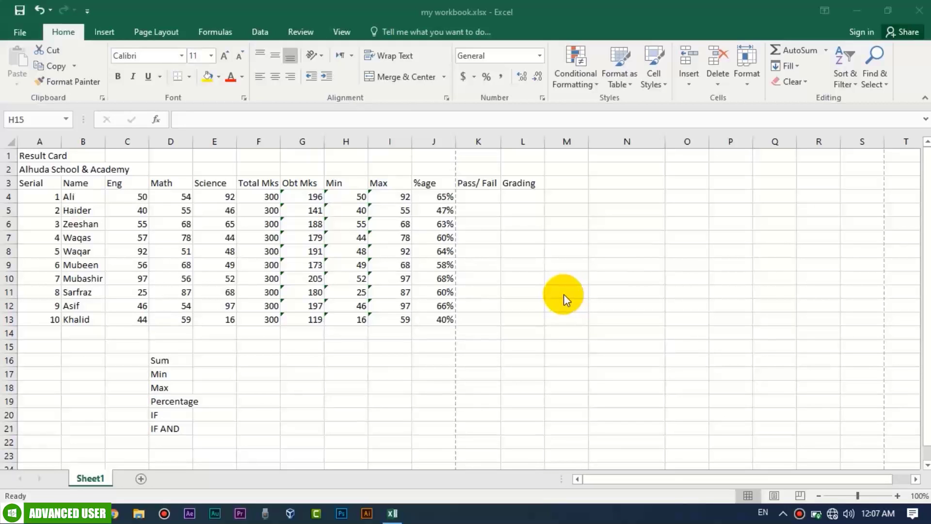
- Begin an IF formula in K4 under Pass/ Fail with the logical test C4>=40
left_click(475, 199)
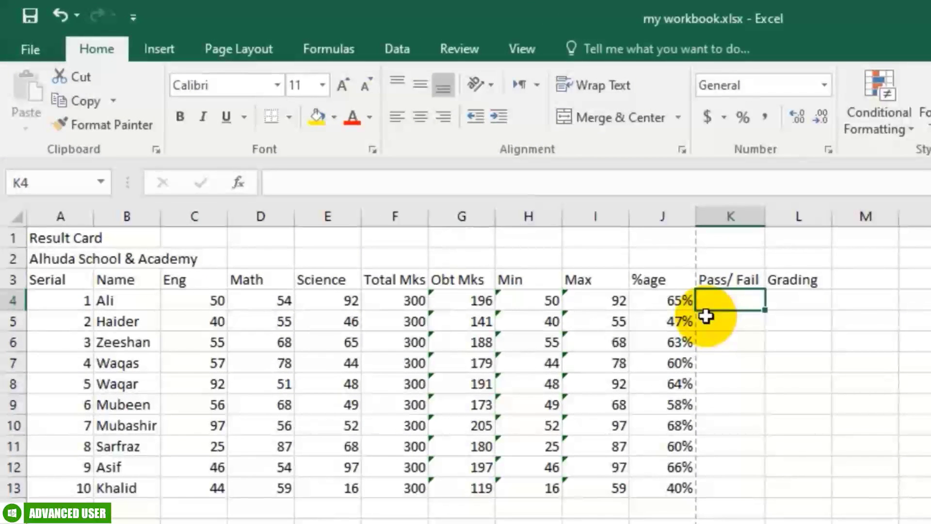
left_click_drag(197, 301, 324, 303)
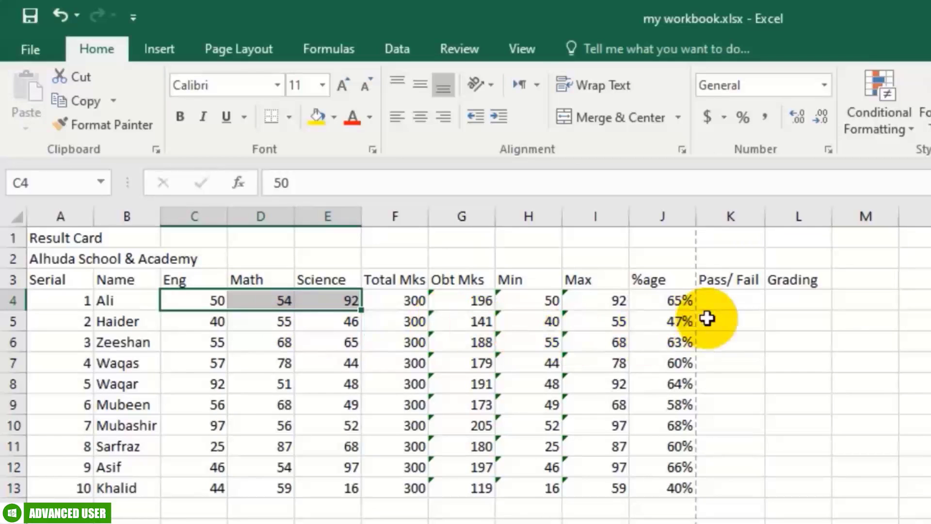
left_click(720, 301)
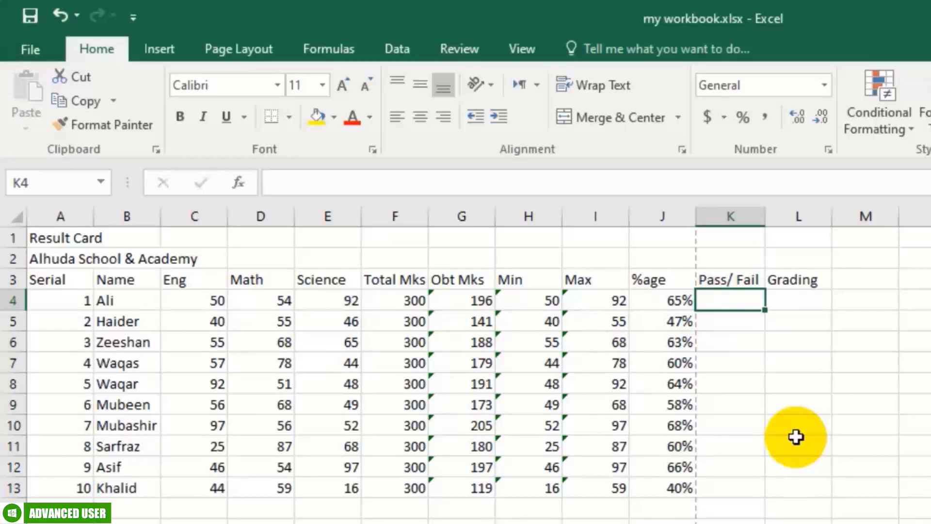
type("=")
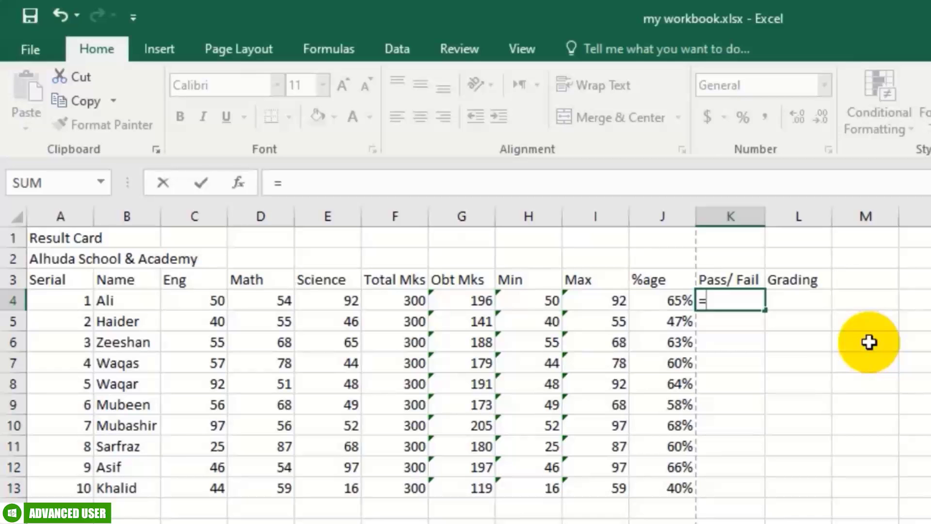
type("IF")
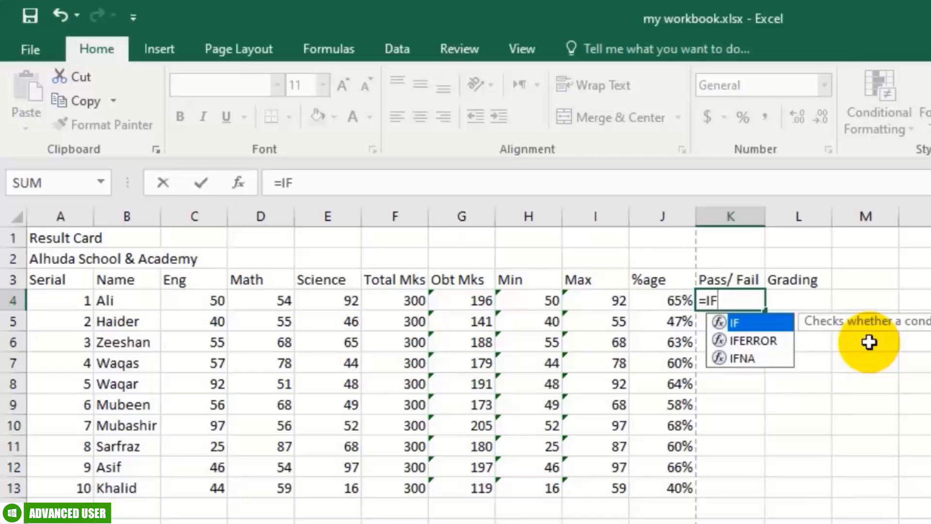
type("(")
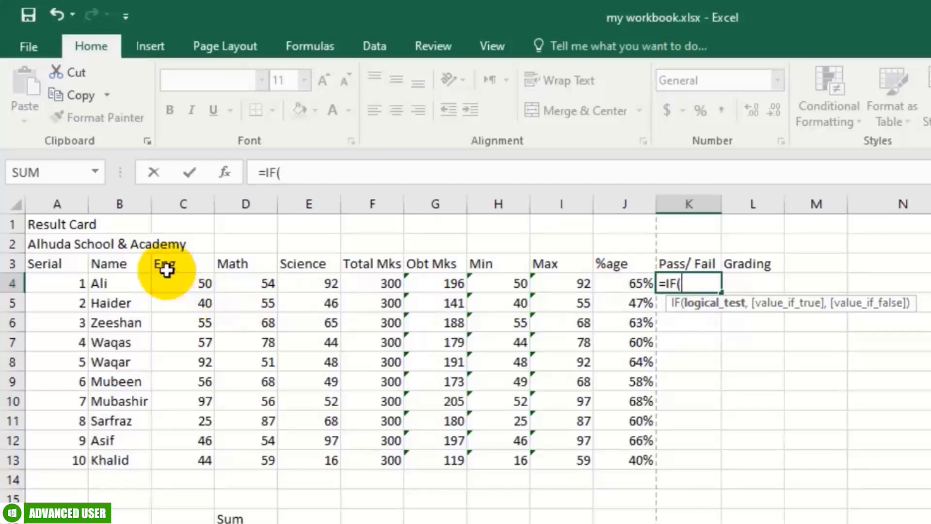
left_click(186, 286)
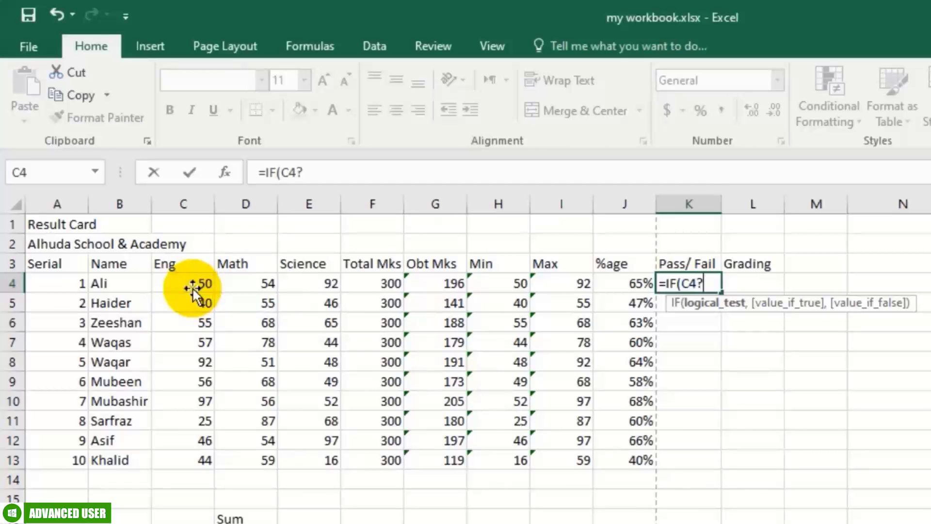
type(">")
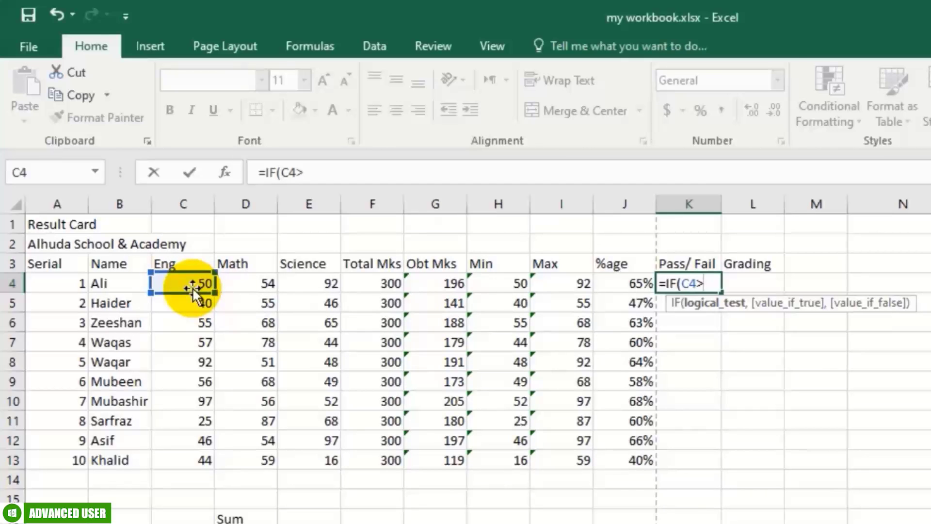
type("=40")
left_click(661, 286)
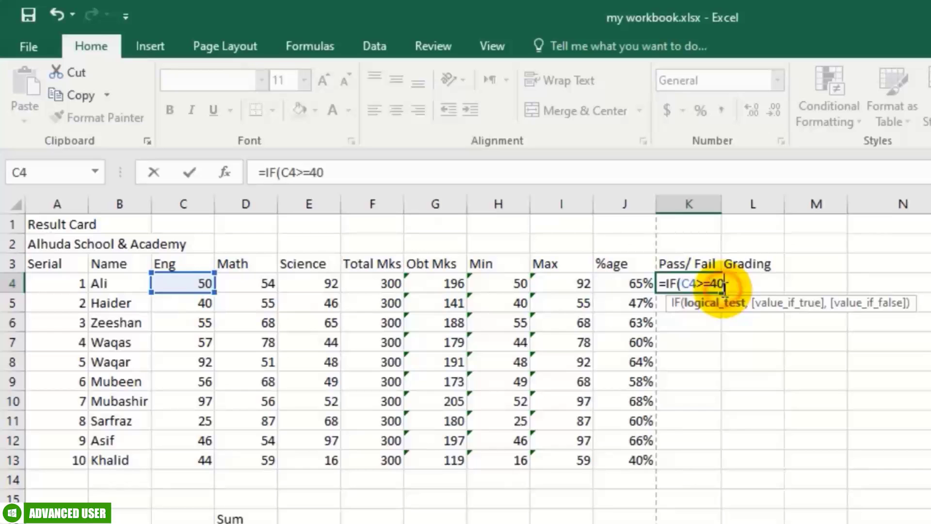
- Complete the IF formula in K4 with "PASS" as the true value and "FAIL" as the false value
type(",")
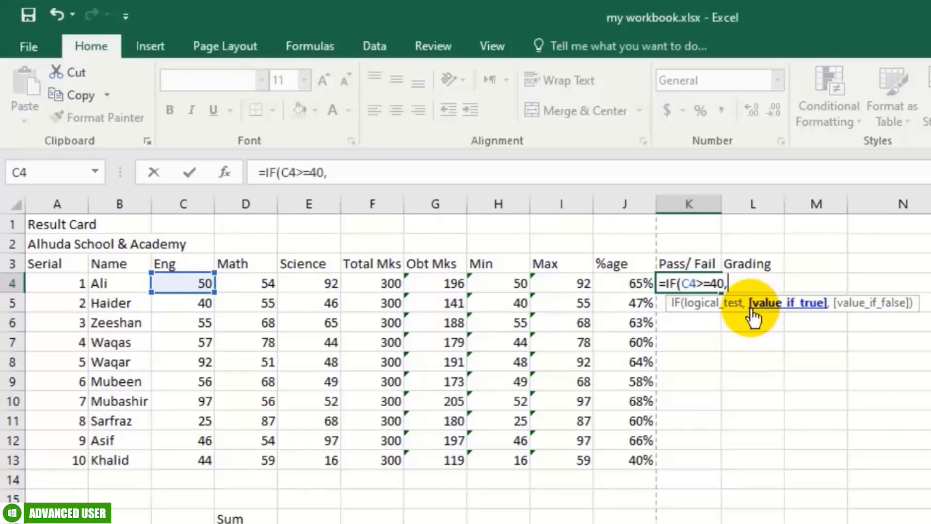
type("\"PASS")
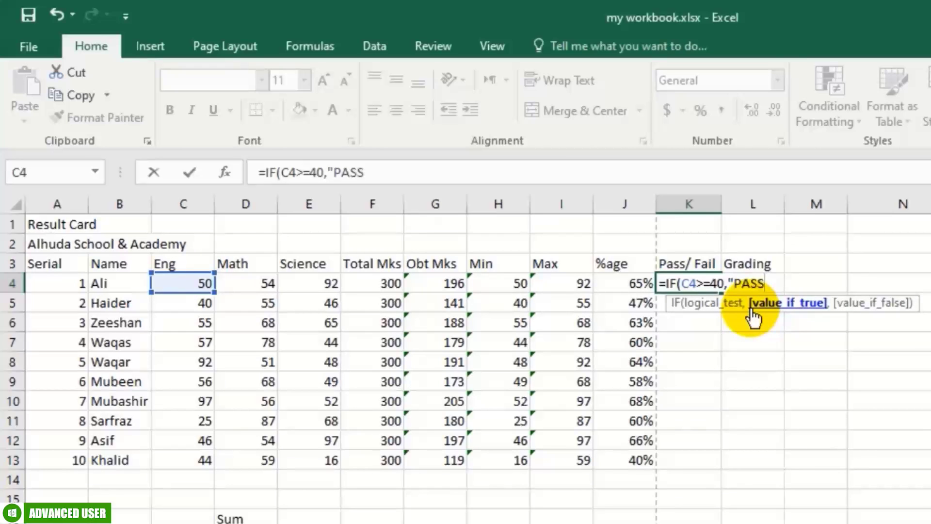
type("\"")
type(",")
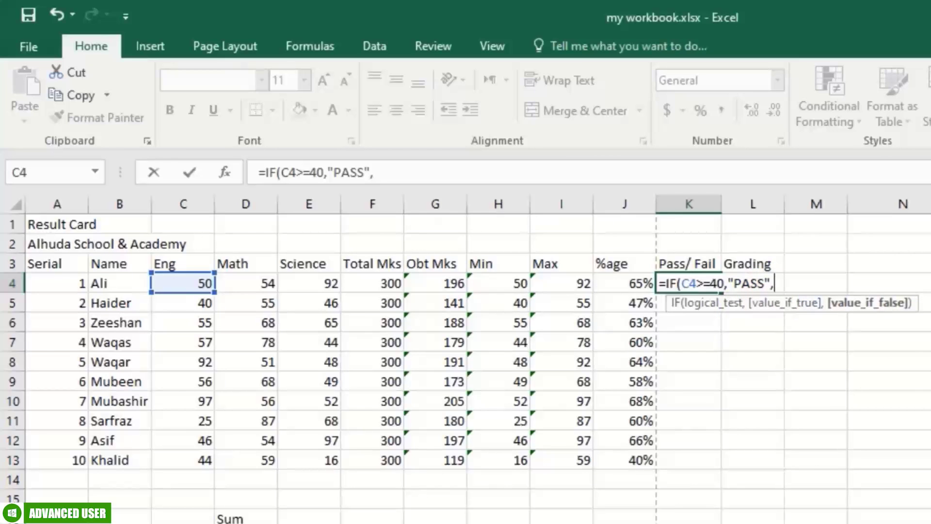
left_click(790, 304)
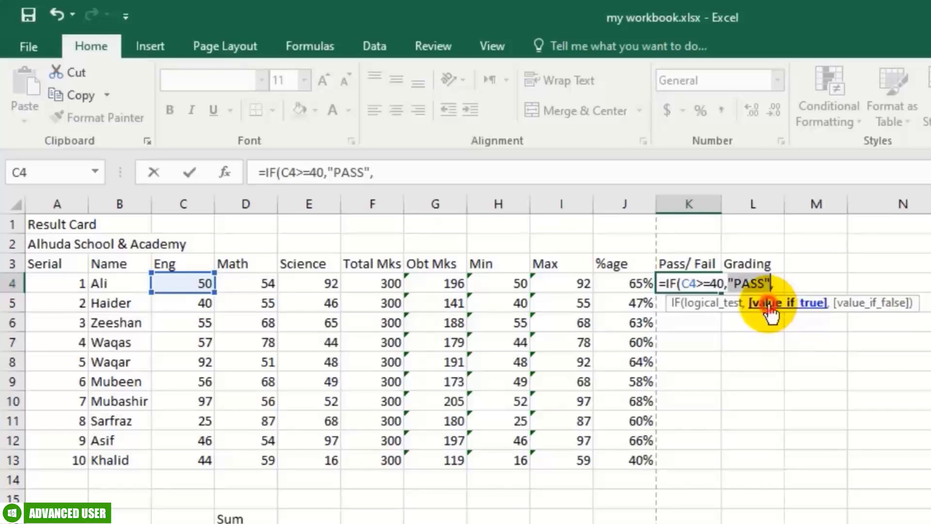
left_click(793, 284)
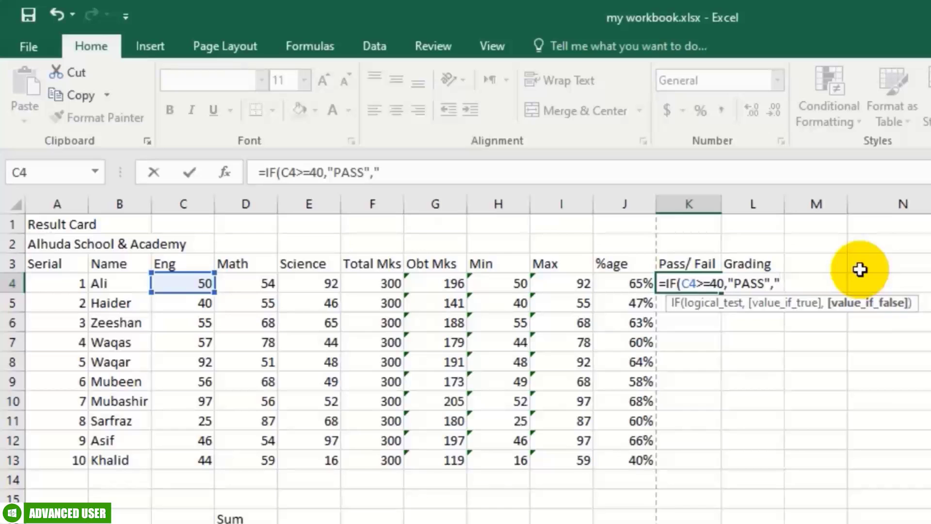
type("FAIL\"")
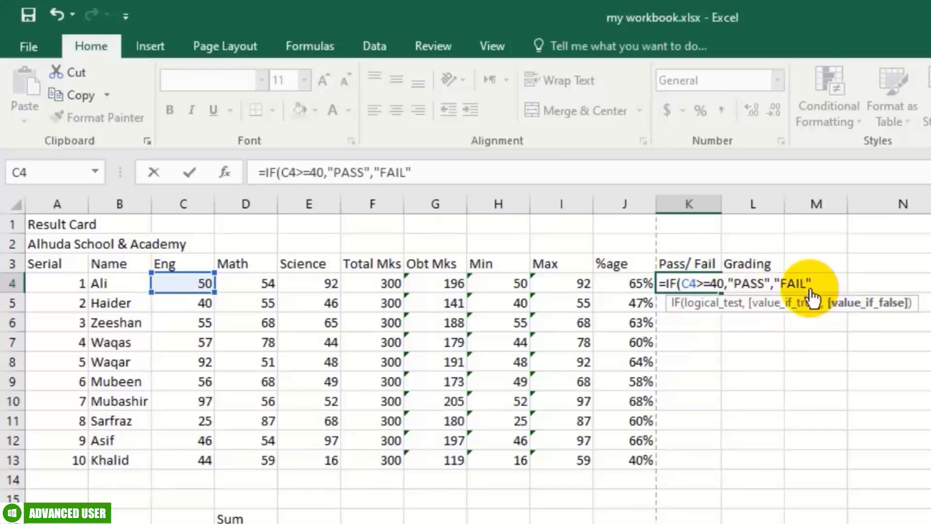
key("Return")
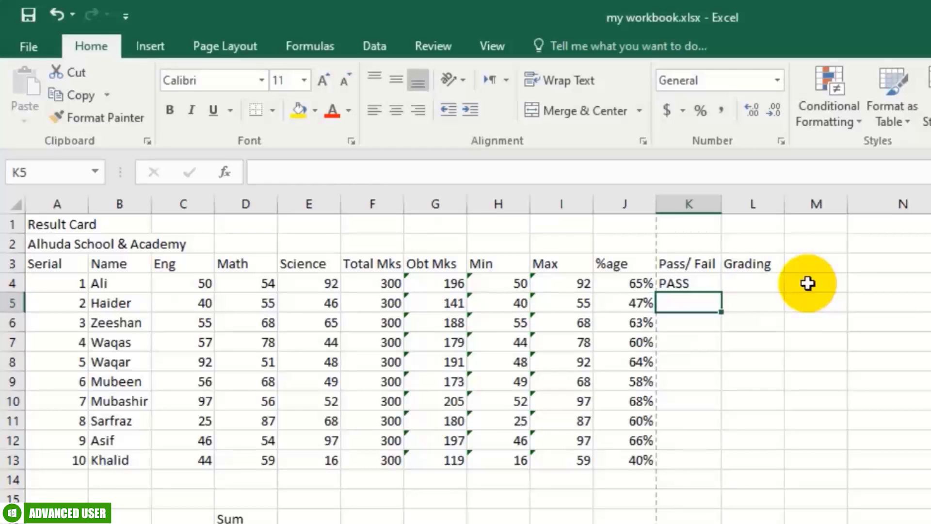
- Autofill the IF formula from K4 down to K13 and compare the result in K11 with the English mark in C11
left_click(713, 284)
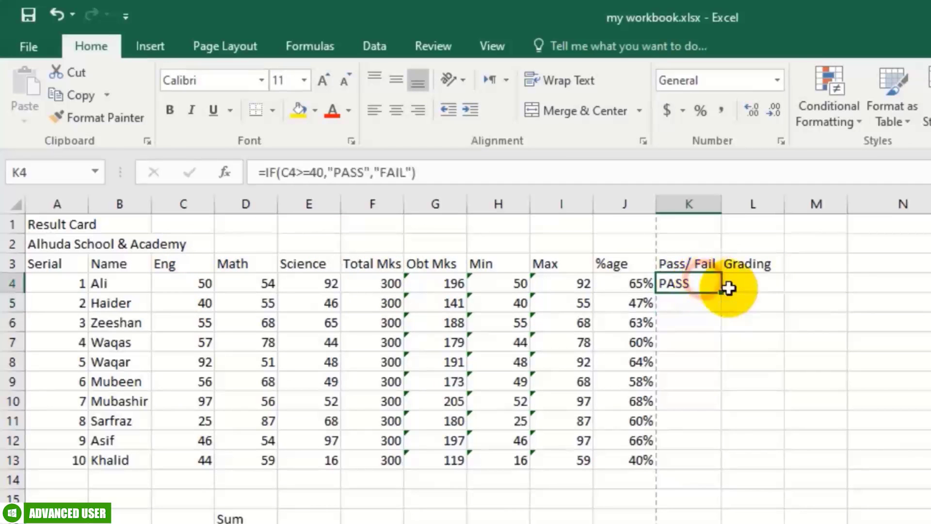
double_click(720, 292)
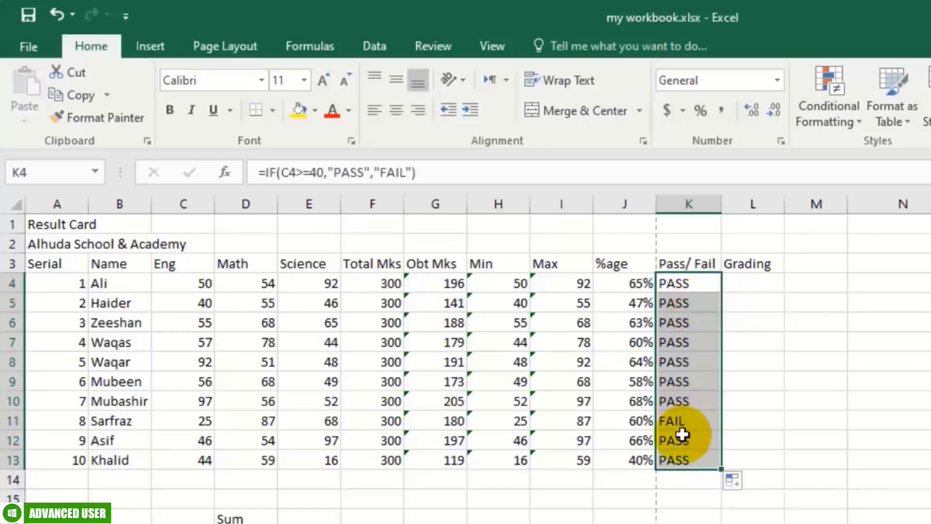
left_click(672, 421)
left_click(187, 421)
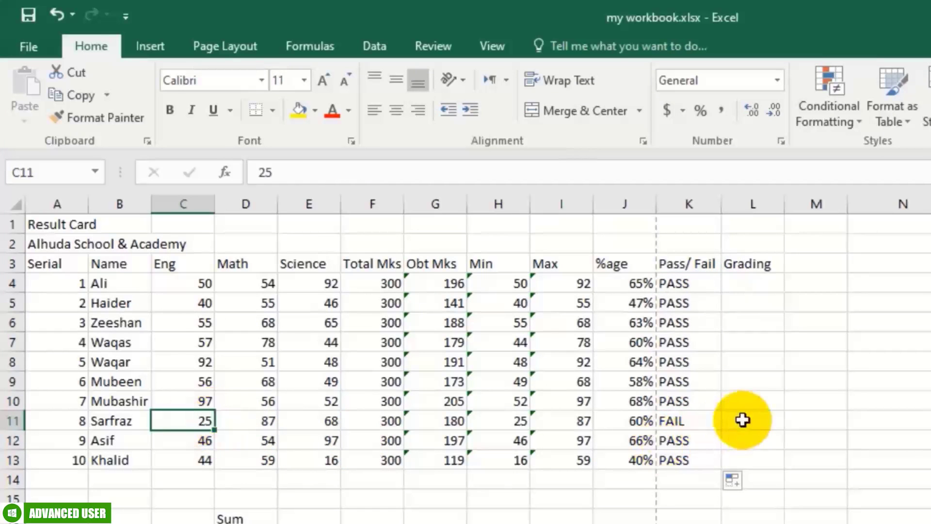
- Undo the last fill of the Pass/Fail formula down column K
right_click(691, 443)
key("Escape")
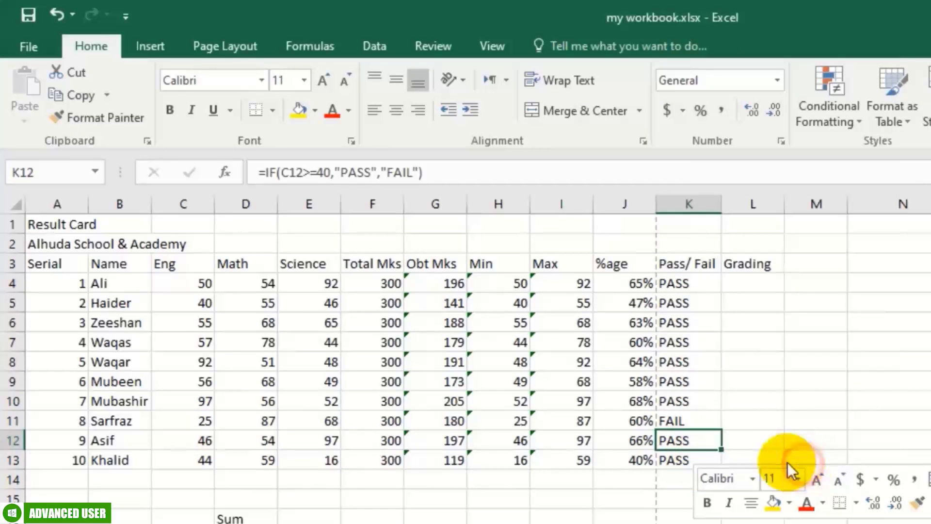
key("ctrl+z")
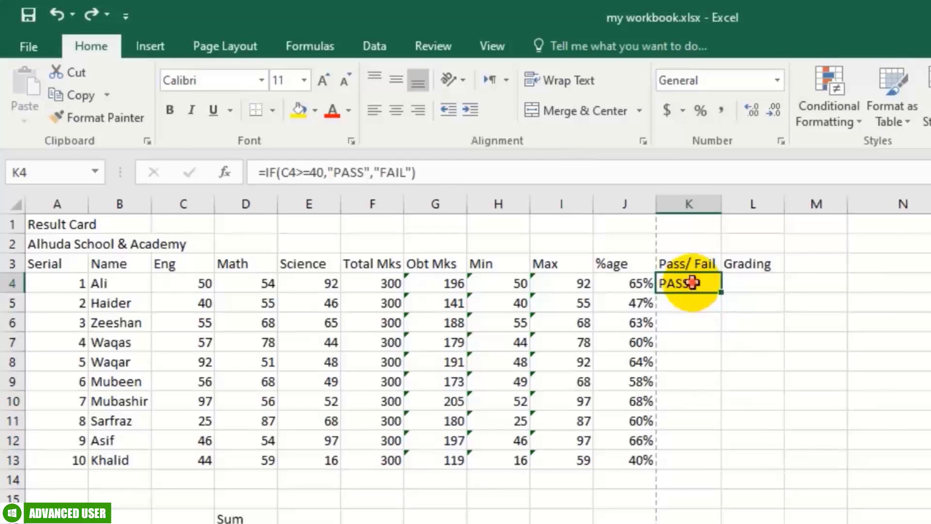
- Replace the contents of the Pass/Fail formula in K4 with the start of a nested test, =IF(AND(
double_click(689, 284)
left_click_drag(682, 284, 836, 278)
key("BackSpace")
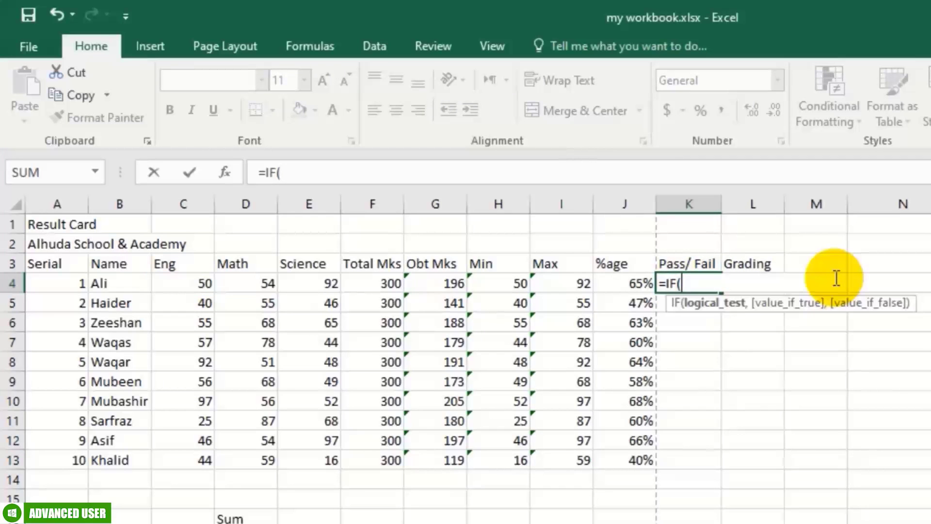
type("AND")
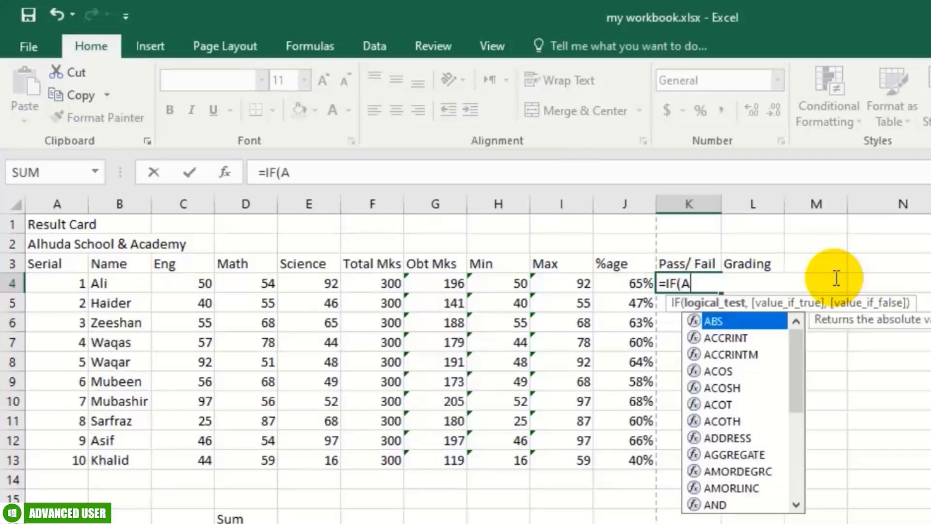
key("BackSpace")
key("BackSpace")
key("BackSpace")
key("BackSpace")
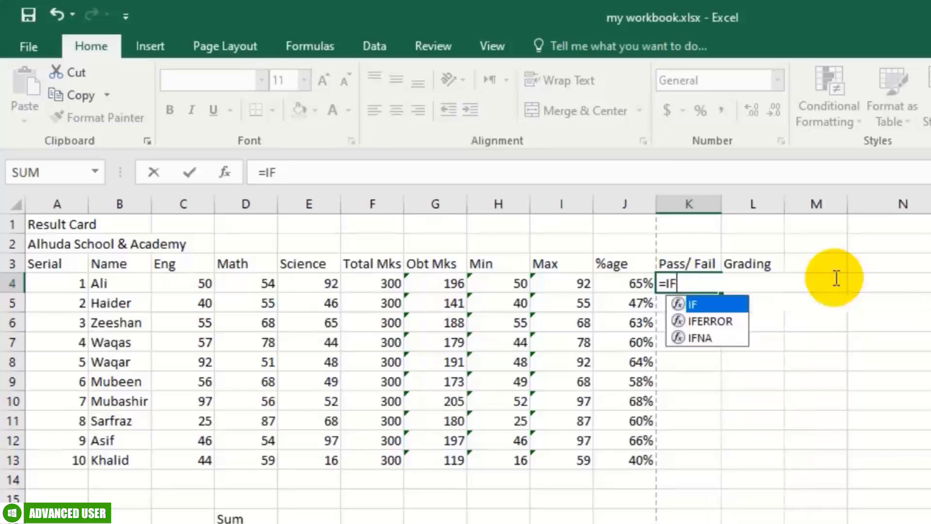
type("(")
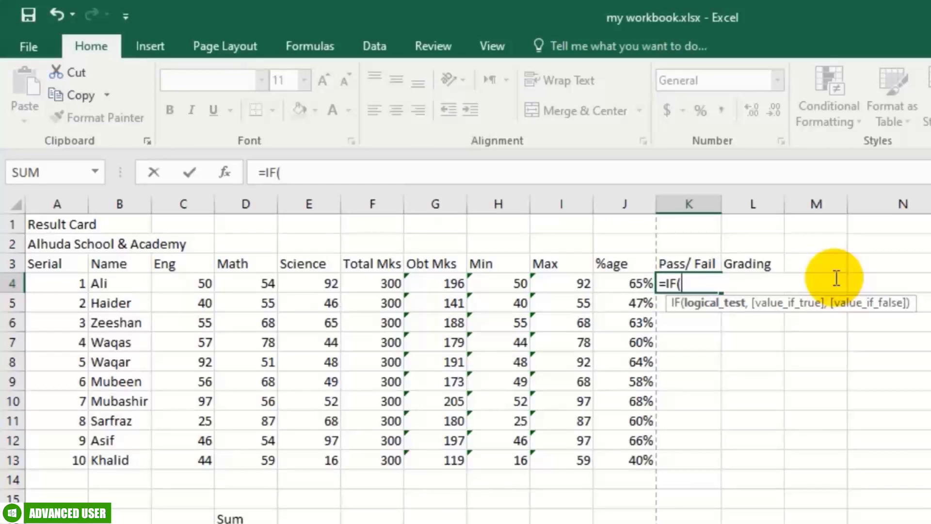
type("AND(")
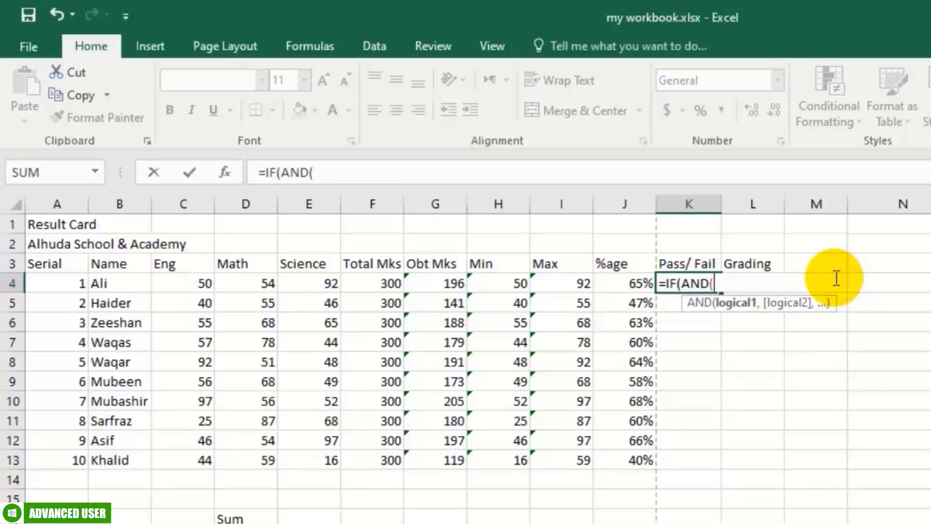
- Add the conditions C4>=40, D4>=40 and E4>=40 to the AND function in K4 and close its bracket
left_click(201, 284)
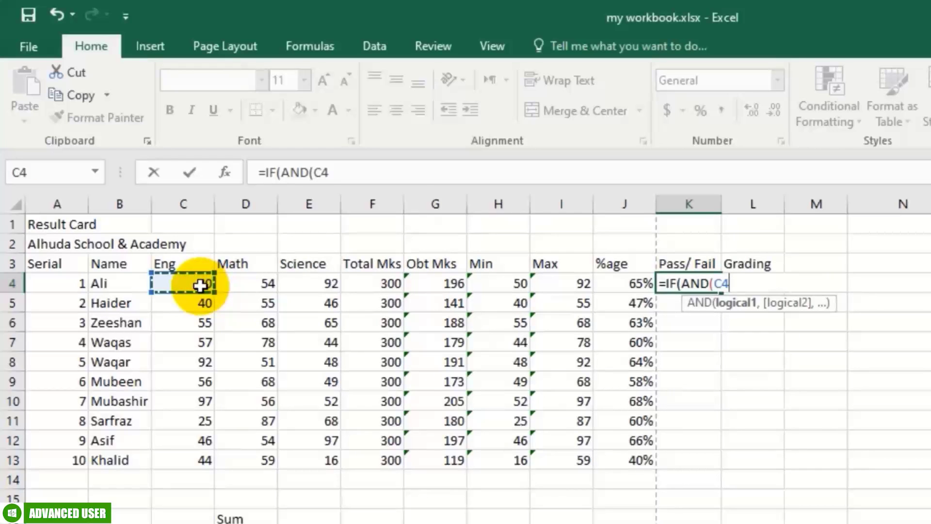
type(">")
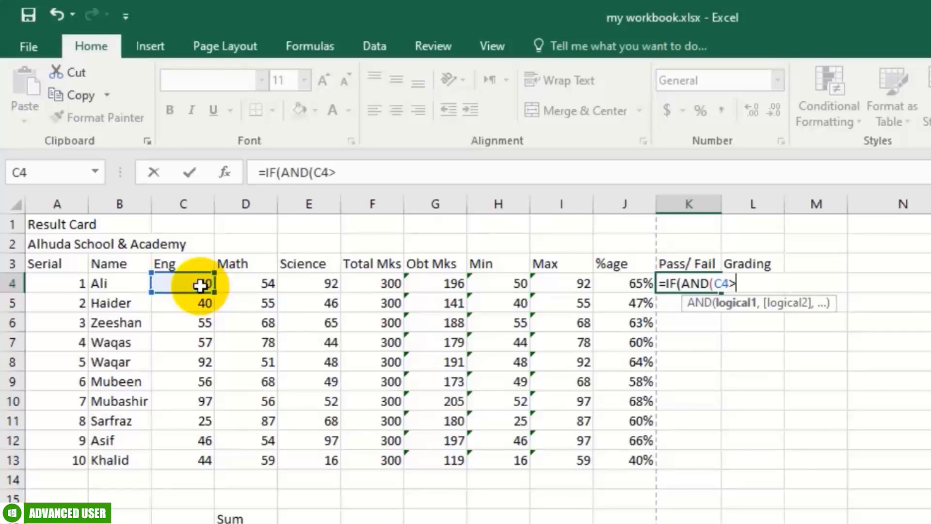
type("=40")
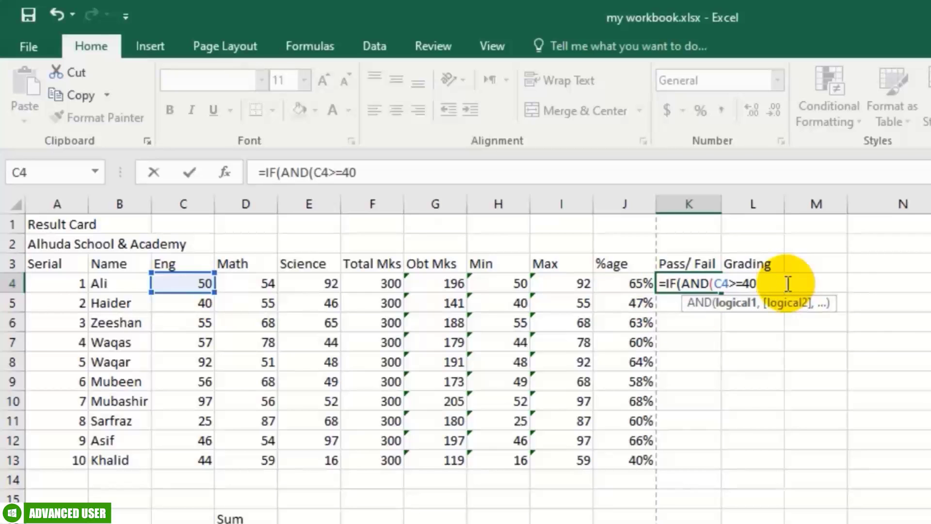
type(",")
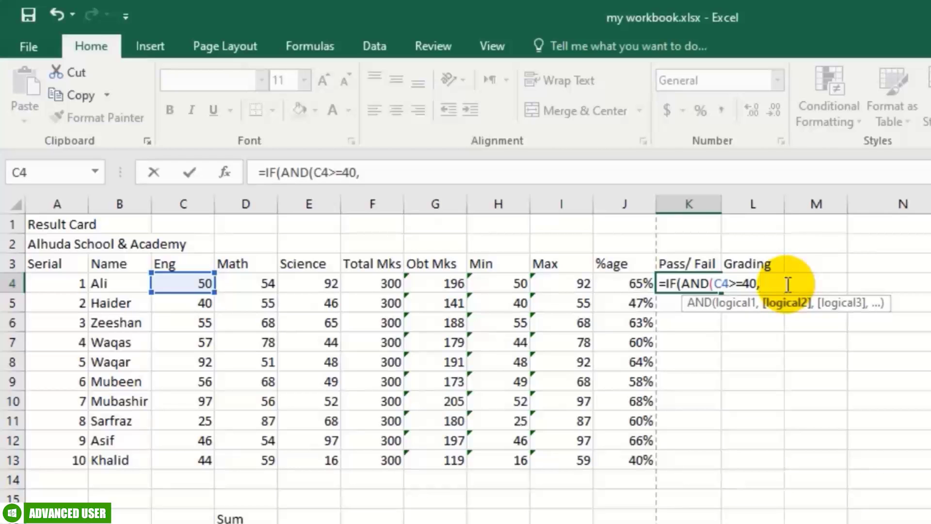
left_click(252, 287)
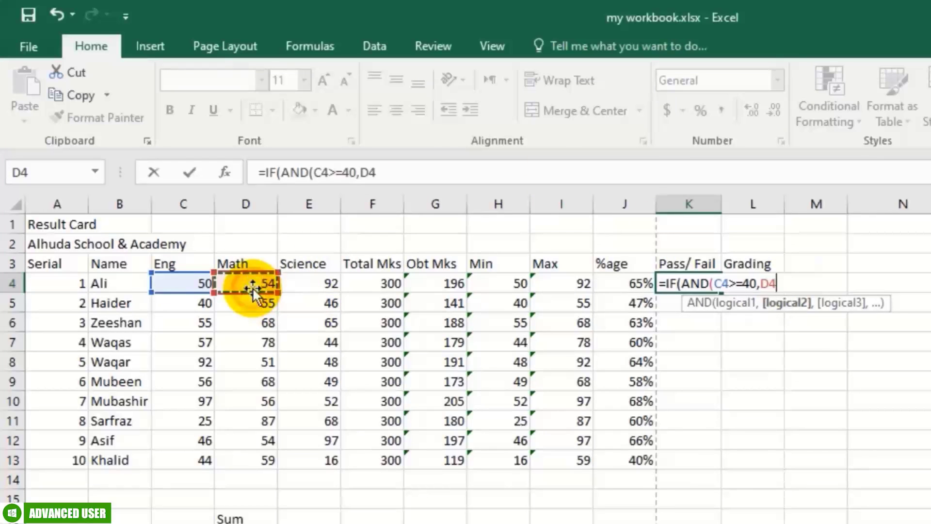
type(">")
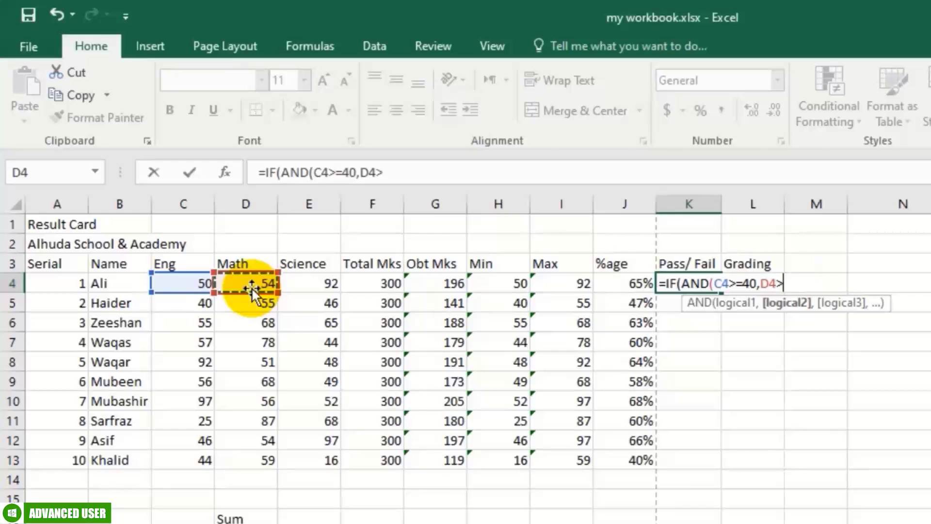
key("BackSpace")
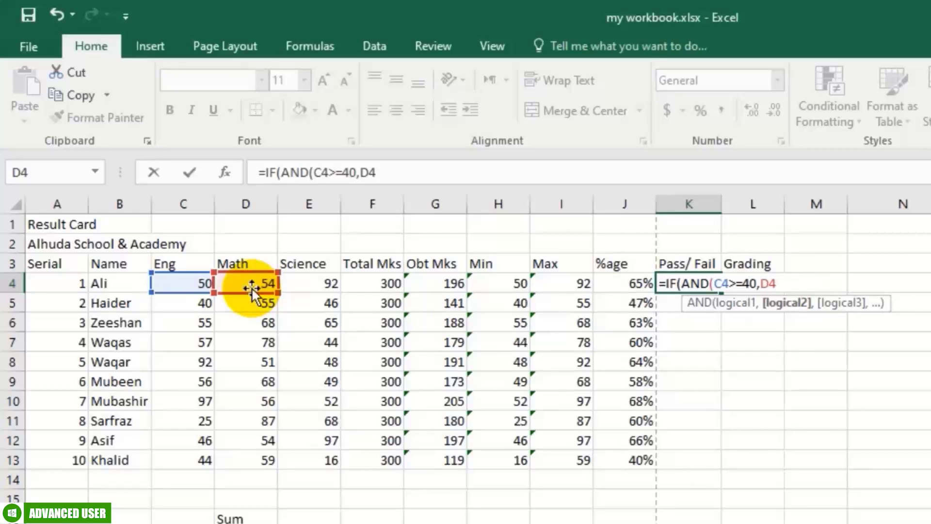
type(">=40")
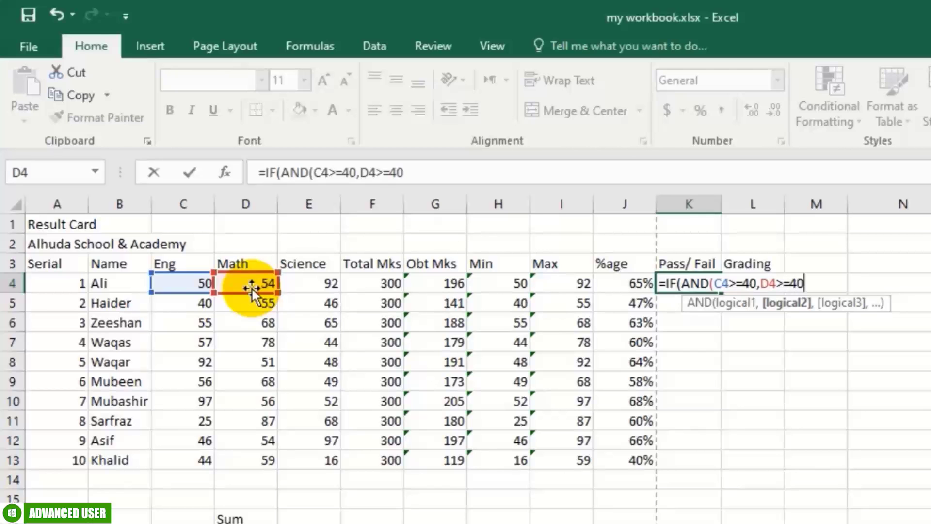
type(",")
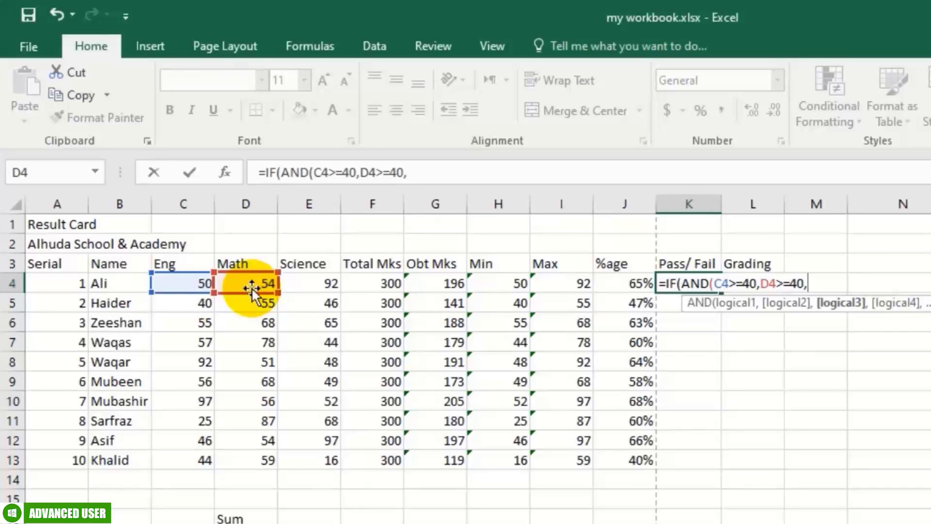
left_click(321, 284)
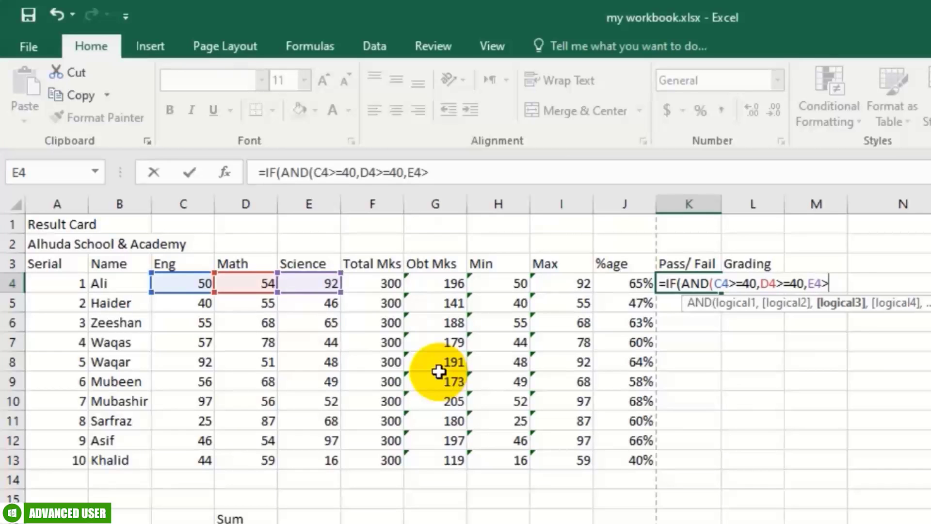
type(">=40")
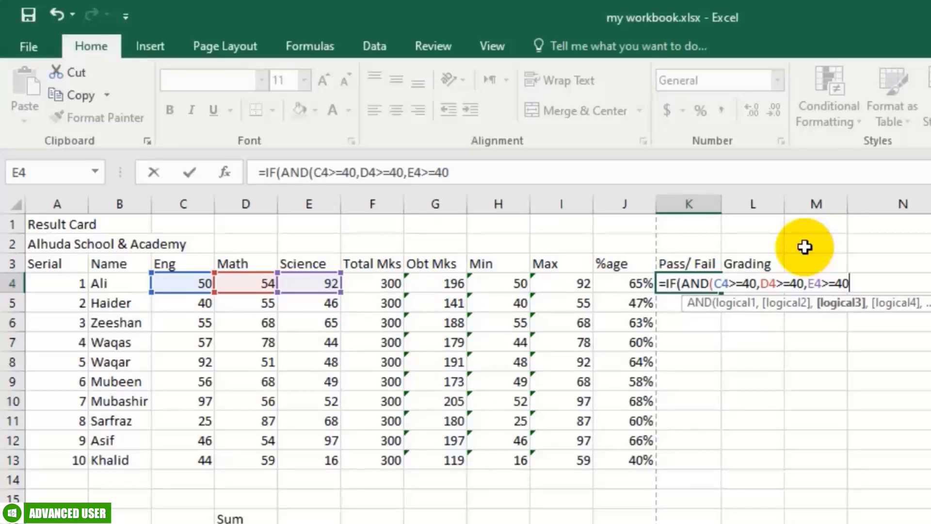
type(")")
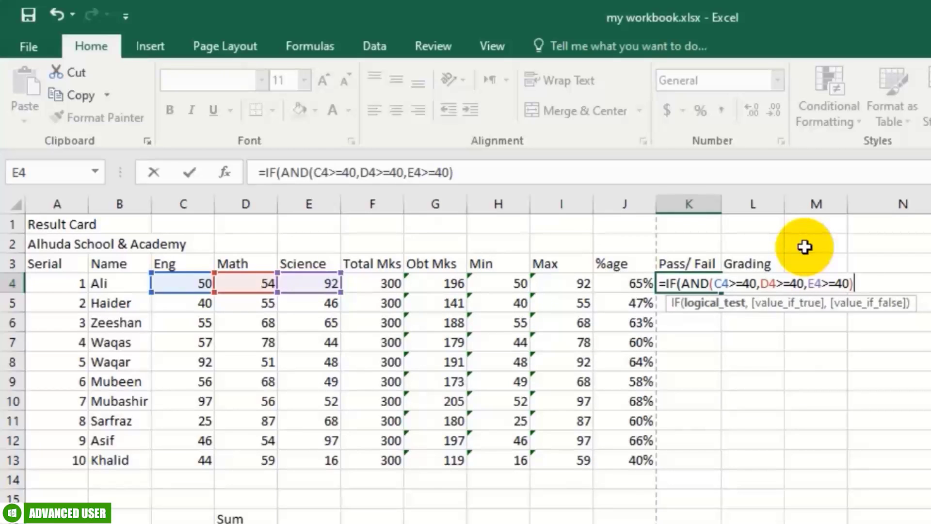
- Complete the IF formula in K4 with "PASS" when true and "FAIL" when false, accepting the closing-bracket correction
type(",")
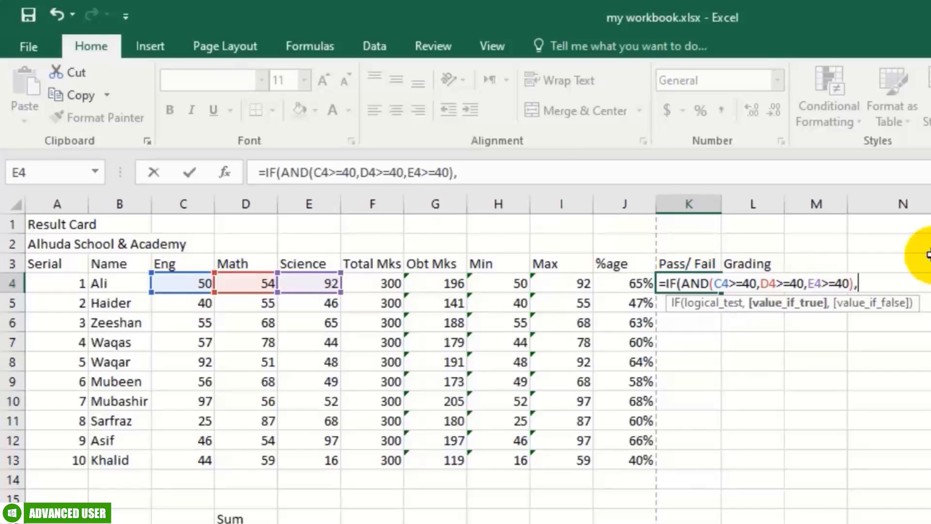
type("\"pass")
key("BackSpace")
key("BackSpace")
key("BackSpace")
key("BackSpace")
type("PASS")
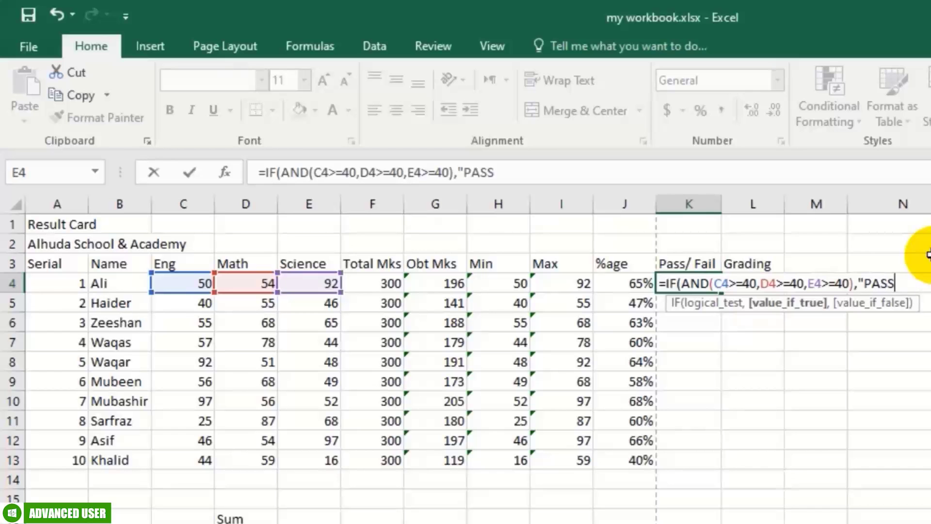
type("\",")
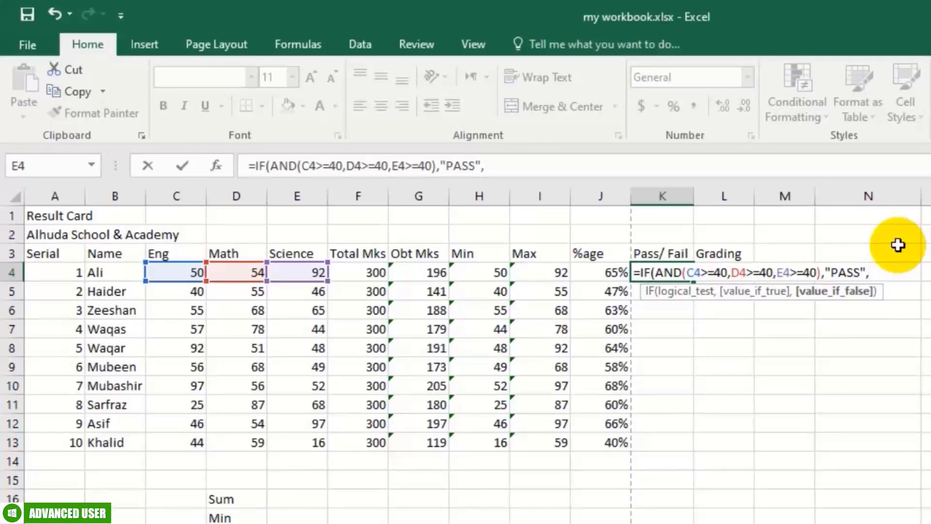
type("\"FAIL\"")
key("Return")
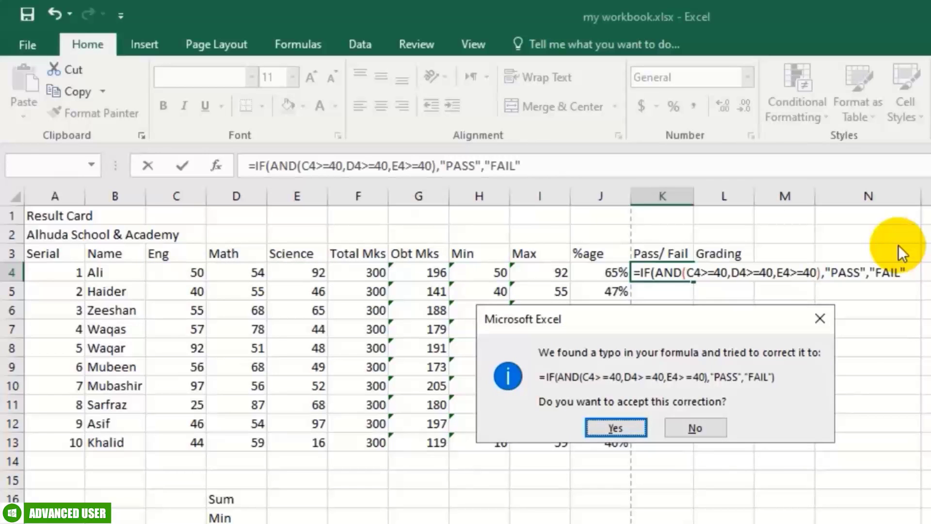
key("Return")
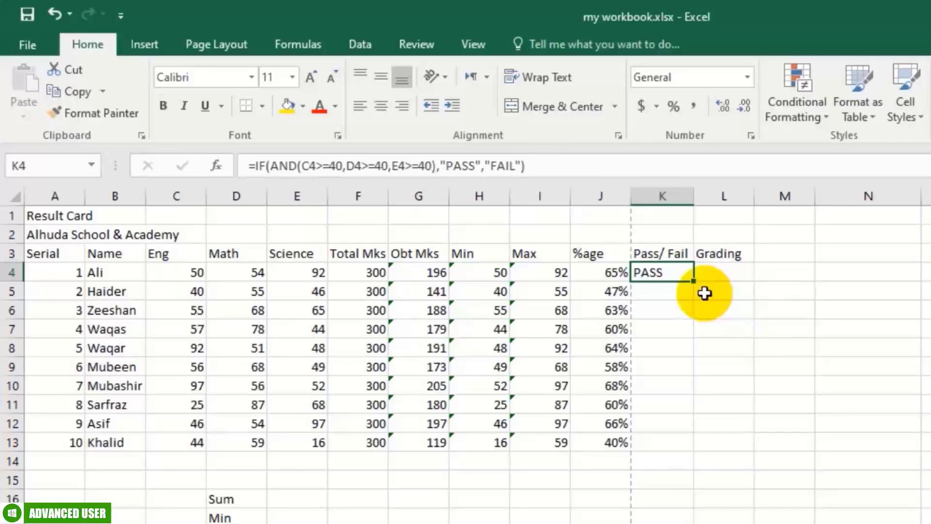
- Fill the K4 formula down to K13 and check row 11's Pass/Fail result against its subject marks
double_click(694, 281)
left_click(698, 373)
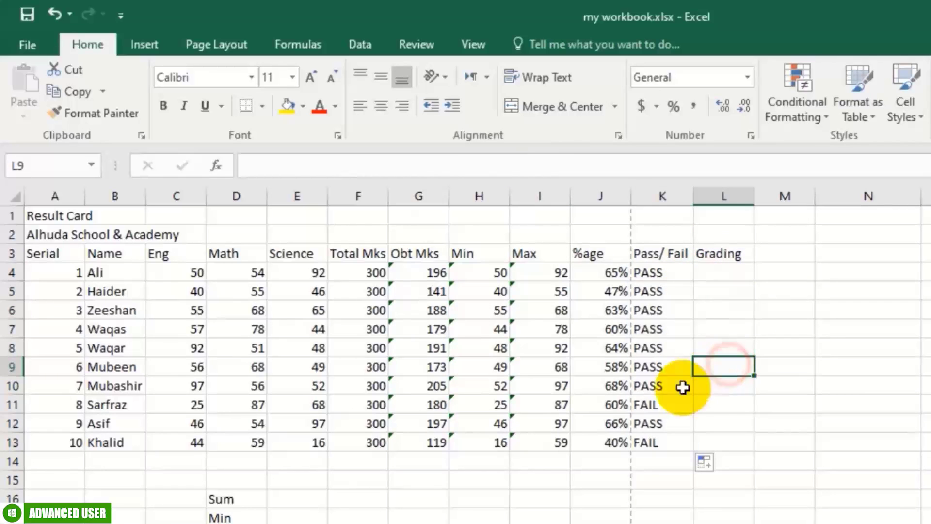
left_click(662, 404)
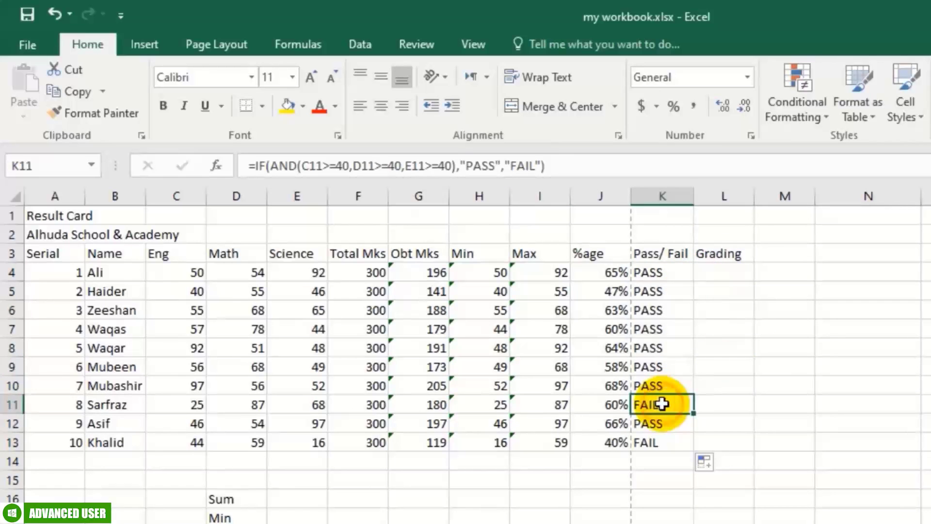
left_click(12, 406)
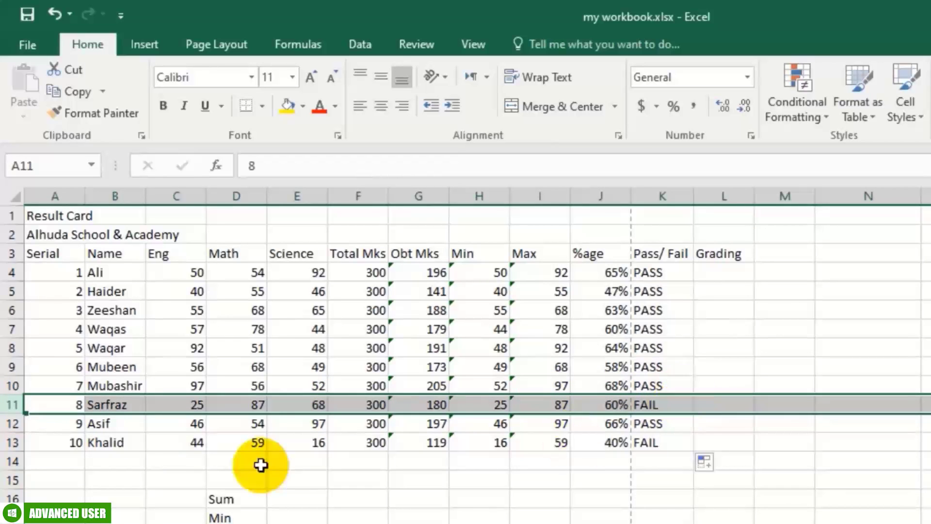
left_click(199, 403)
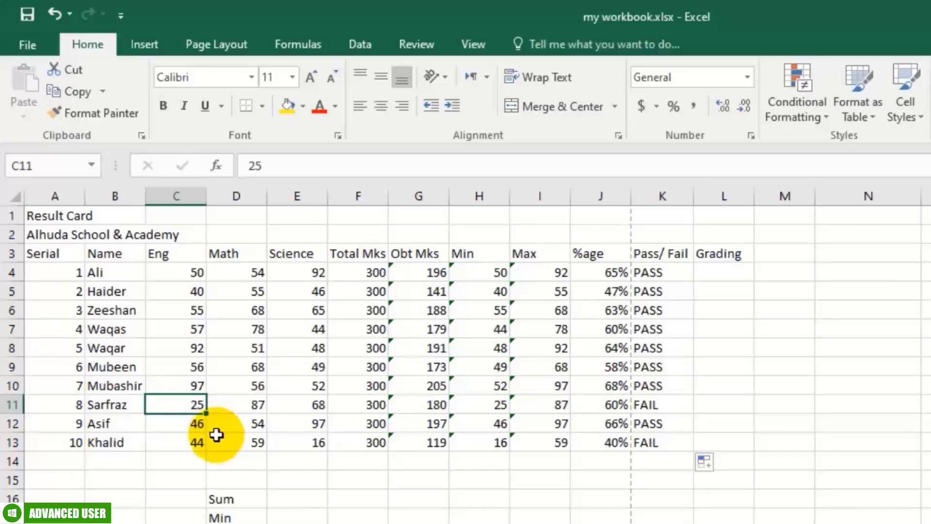
left_click(369, 384)
right_click(345, 331)
key("Escape")
- Set the English mark in C4 to 39 and check the Pass/Fail result in K4
left_click(189, 273)
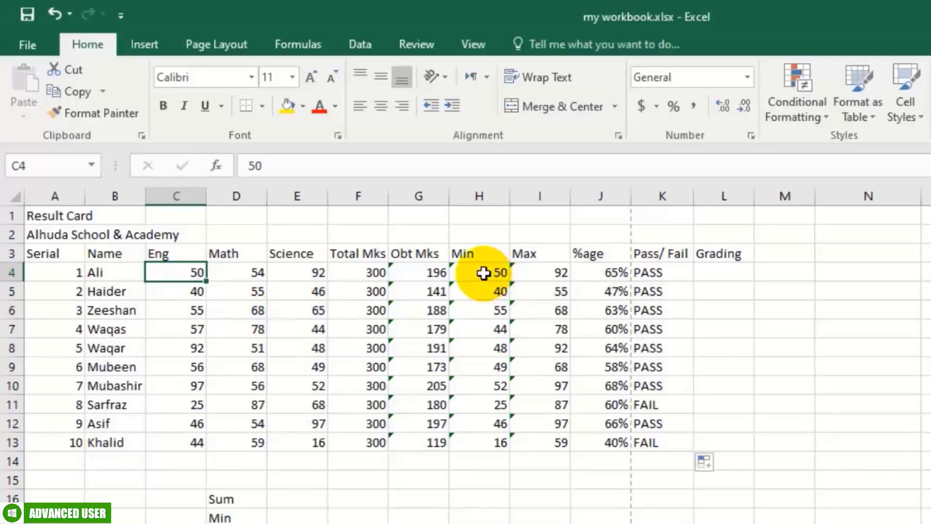
type("39")
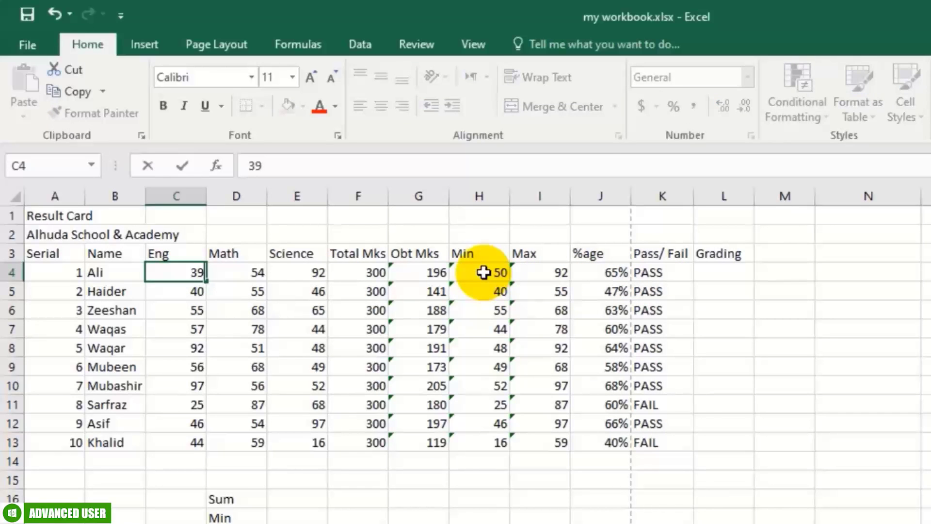
key("Return")
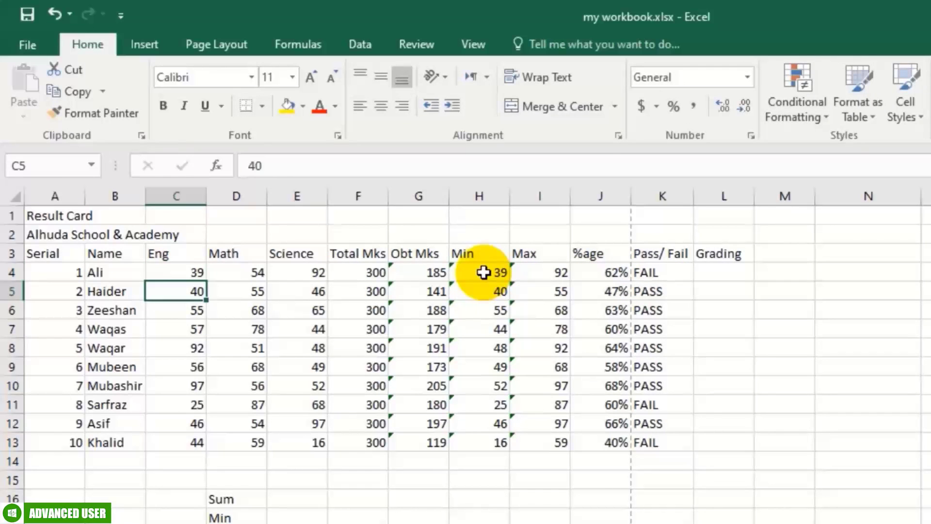
left_click(647, 272)
- Set the English mark in C4 to 42
left_click(182, 273)
type("42")
key("Return")
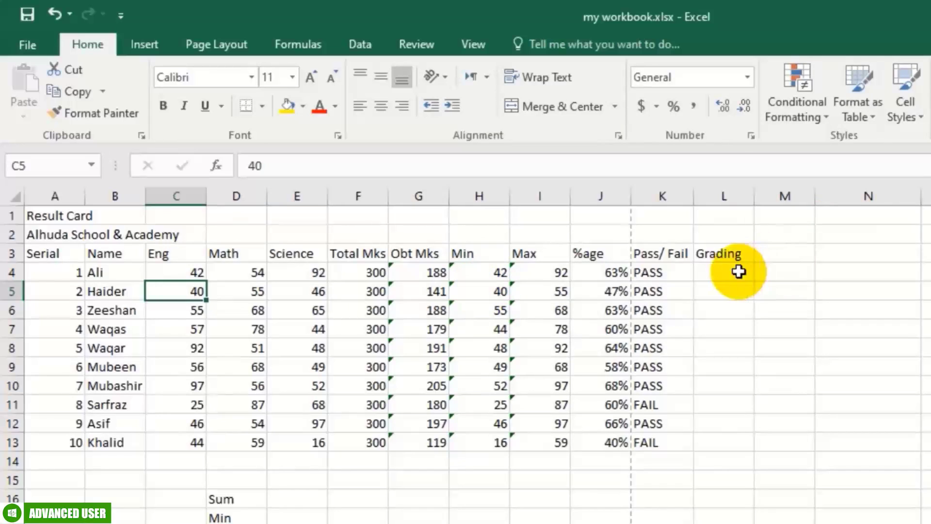
- Examine the percentages and Pass/Fail results in rows 10 and 11 against the empty Grading column
left_click(722, 272)
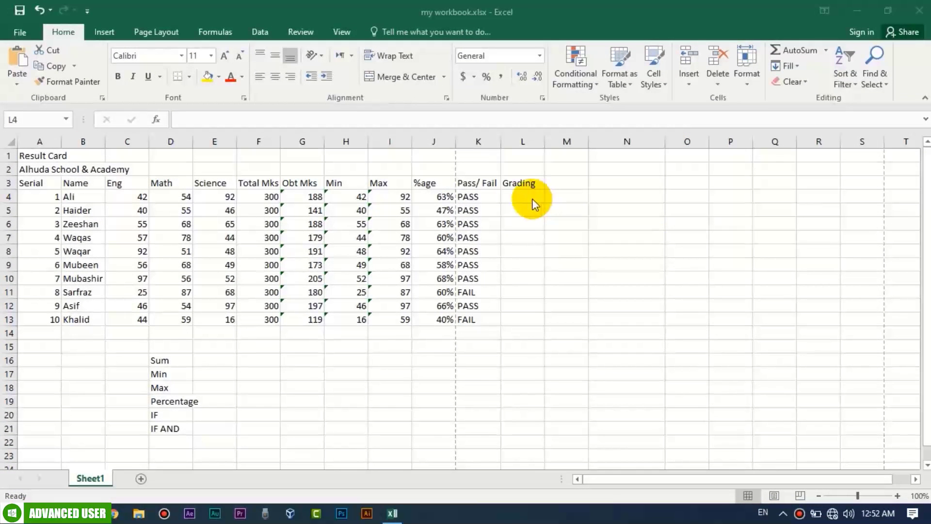
left_click(522, 194)
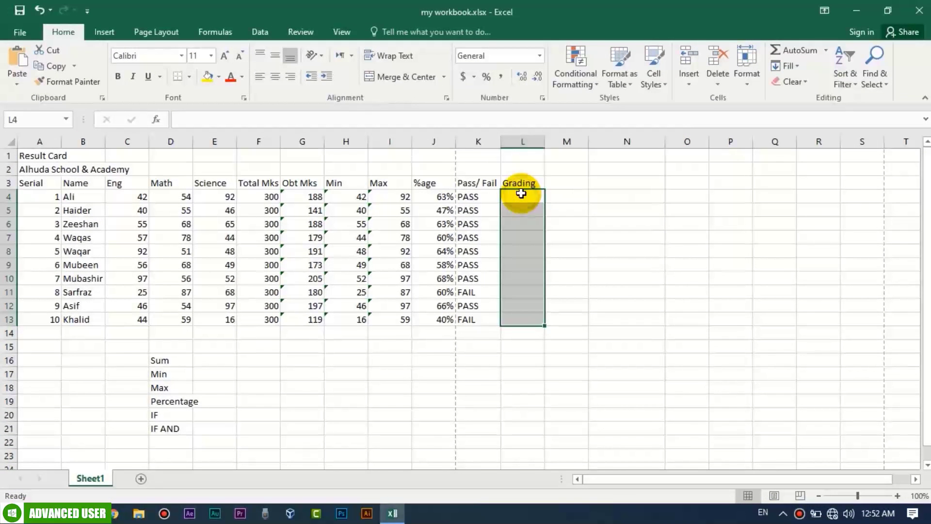
left_click(561, 205)
left_click(521, 196)
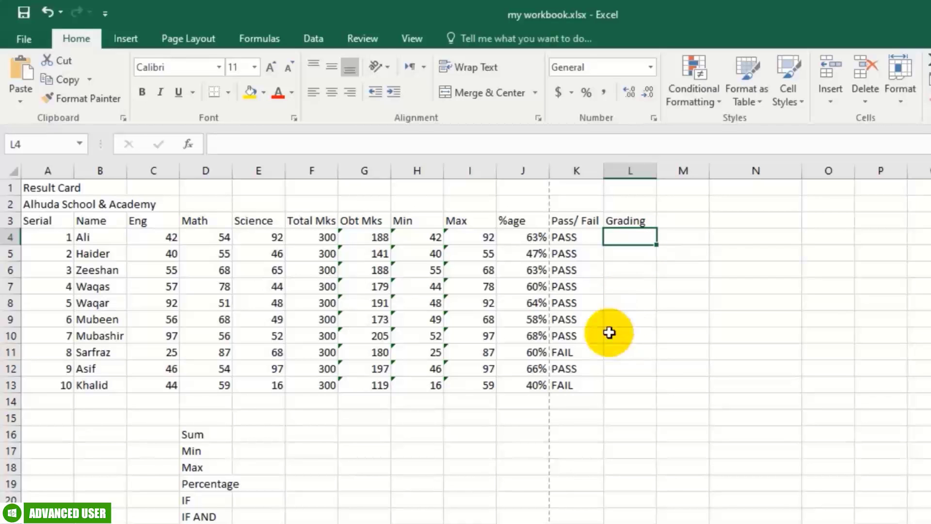
left_click(539, 354)
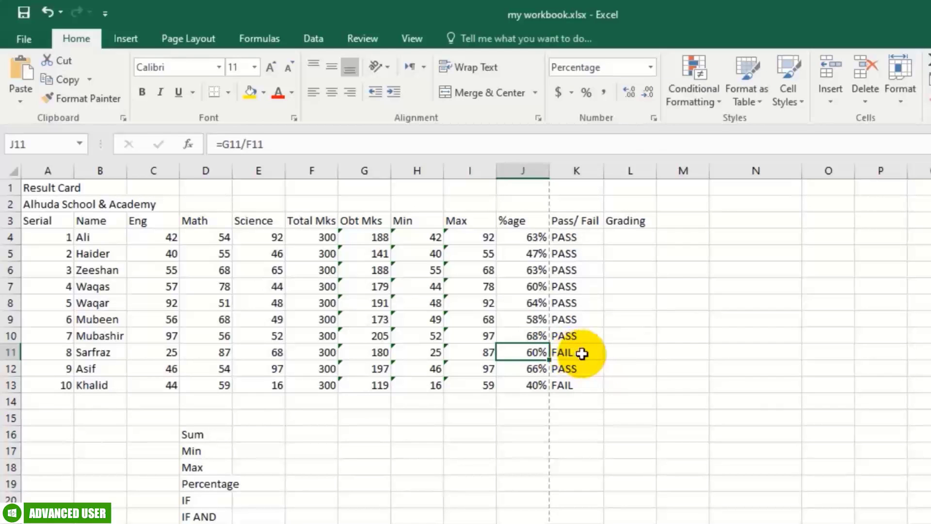
left_click(609, 353)
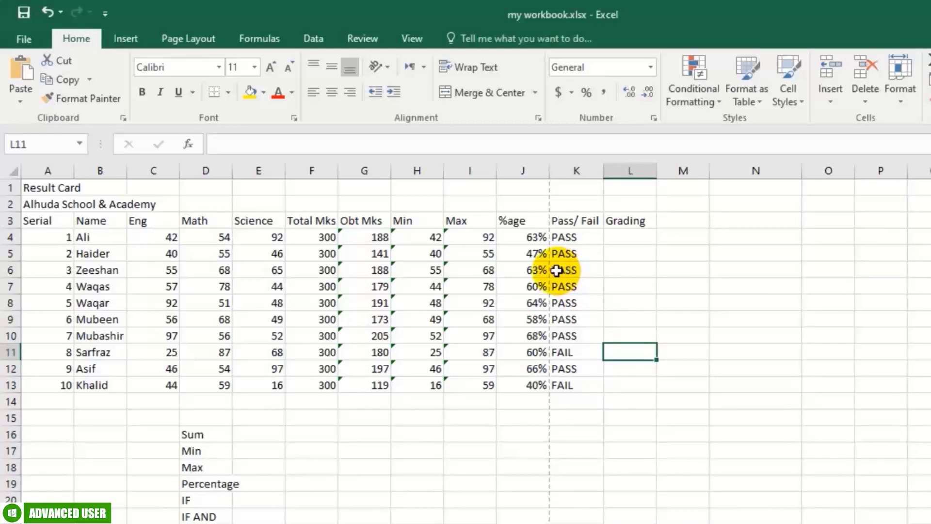
left_click(529, 353)
left_click(562, 338)
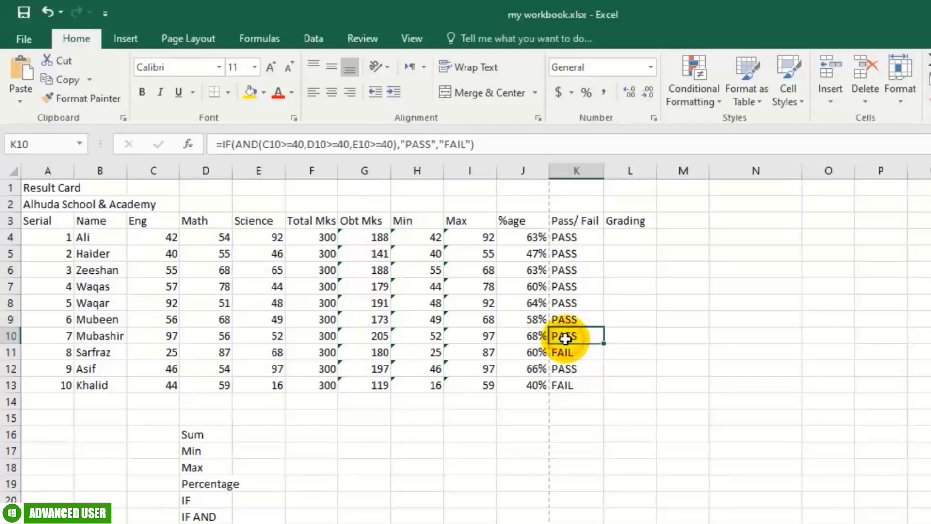
left_click(619, 337)
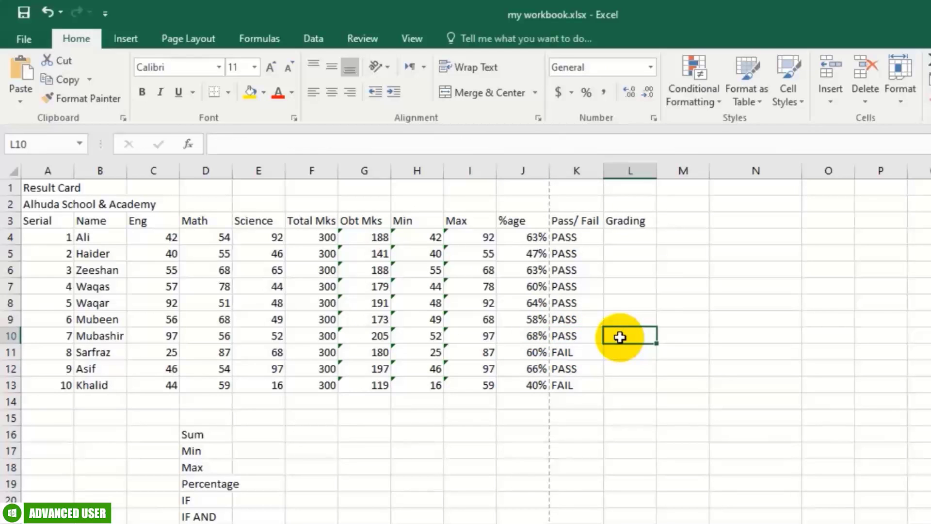
left_click(577, 352)
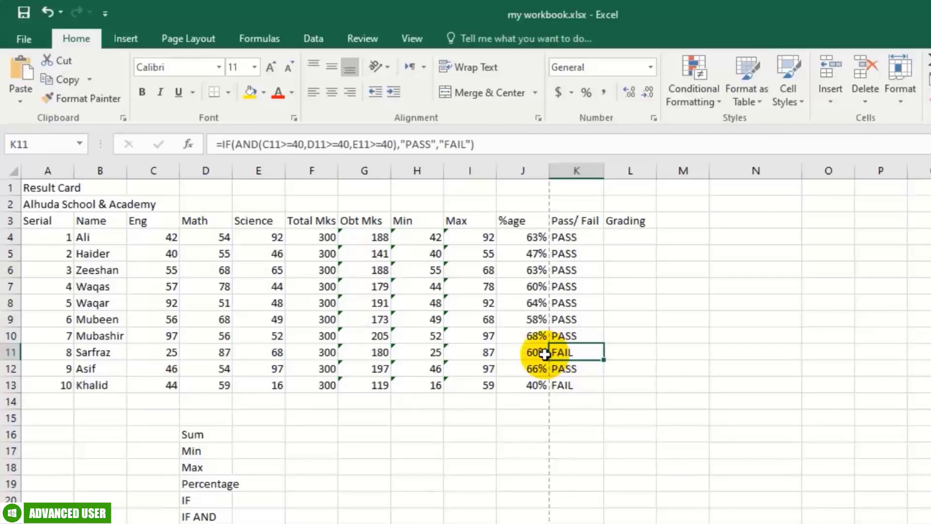
left_click(618, 352)
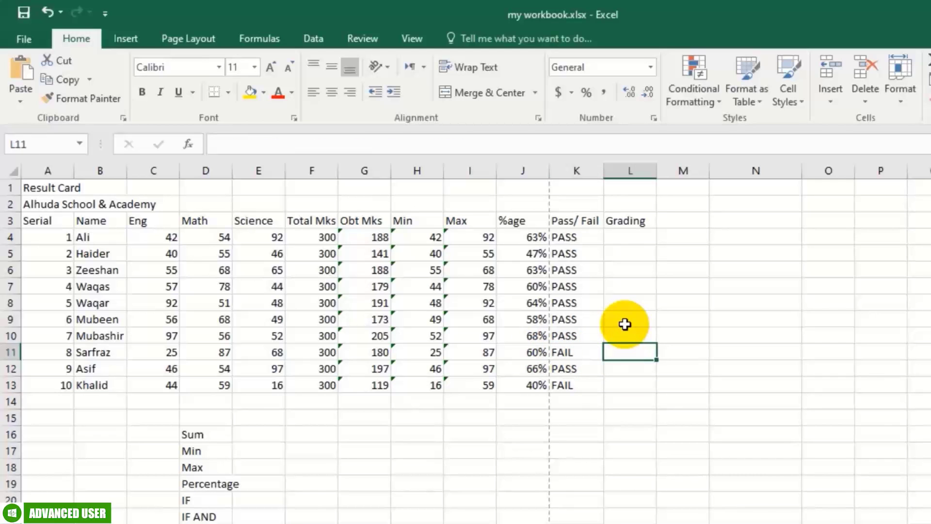
- Add the label "nested if and" in D22, below the IF AND entry in the function list
left_click(634, 243)
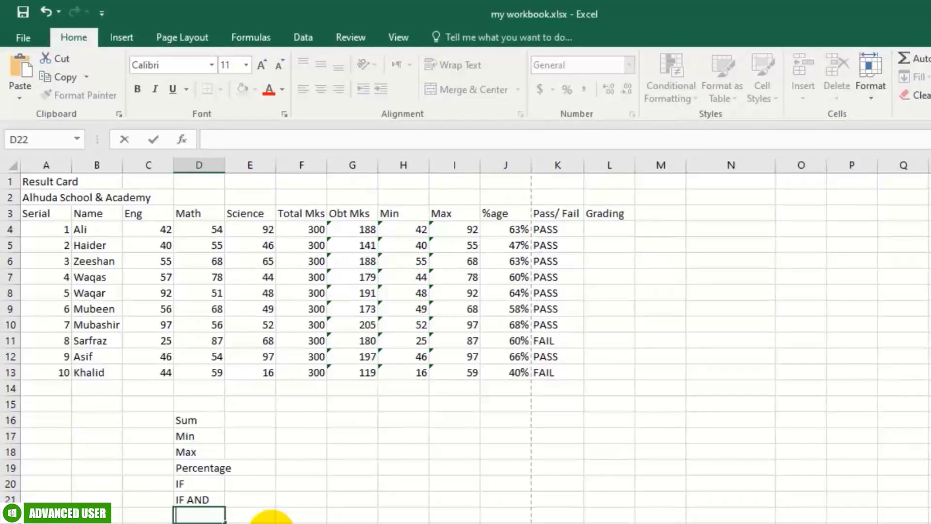
type("nested if and")
key("Return")
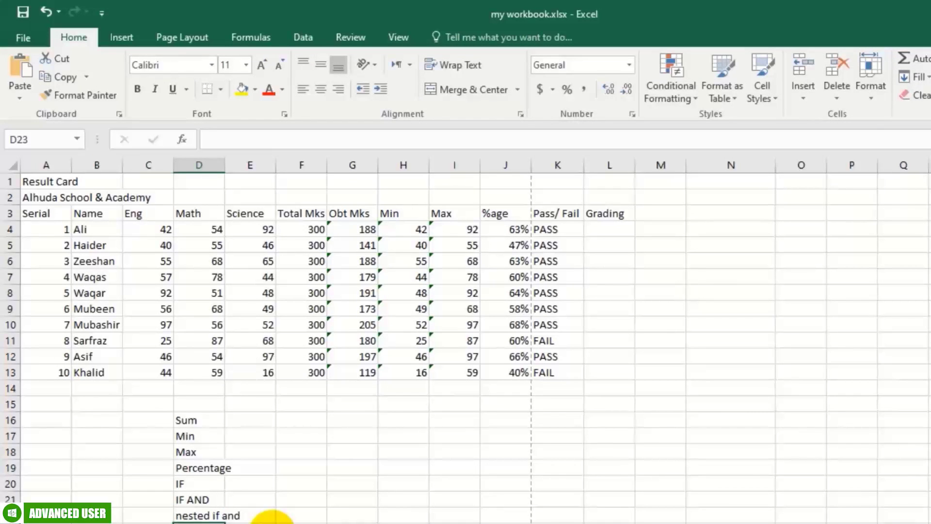
- Start the Grading formula in L4 with an AND function opened inside an IF function
left_click(617, 227)
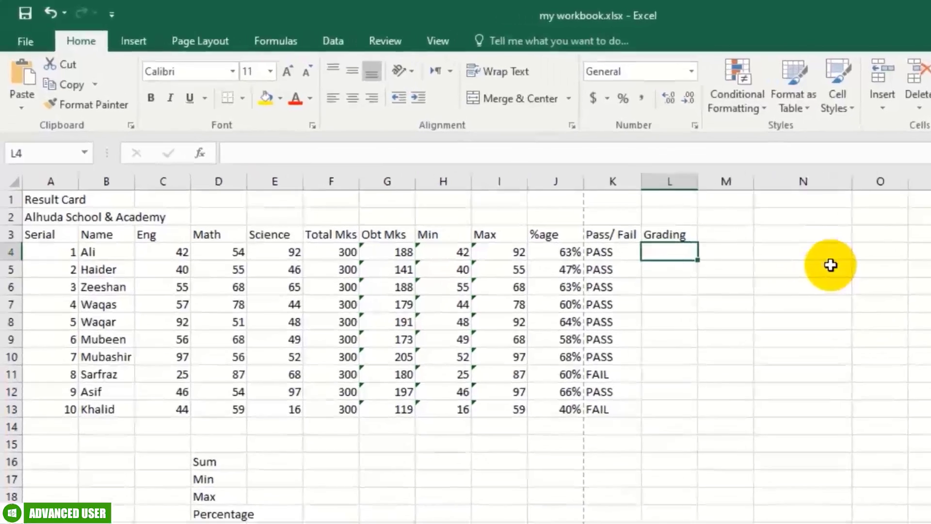
type("=")
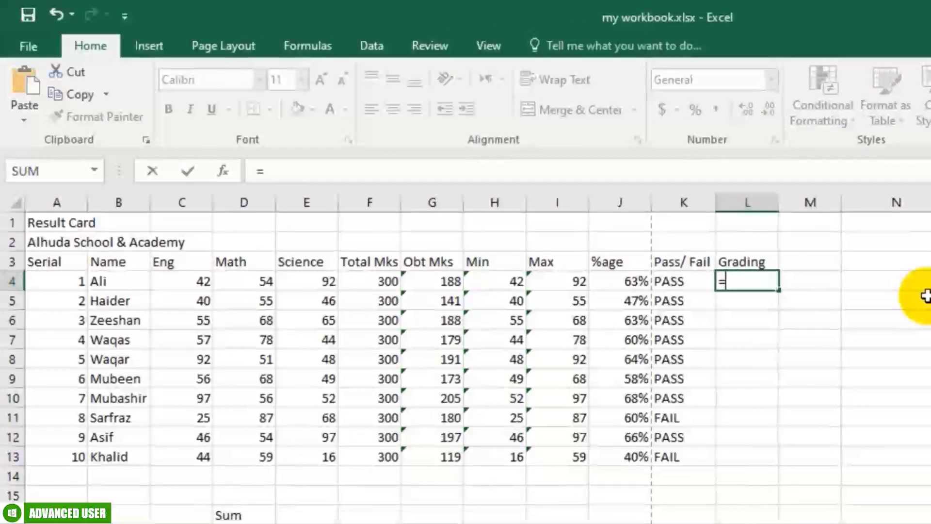
type("if(andd")
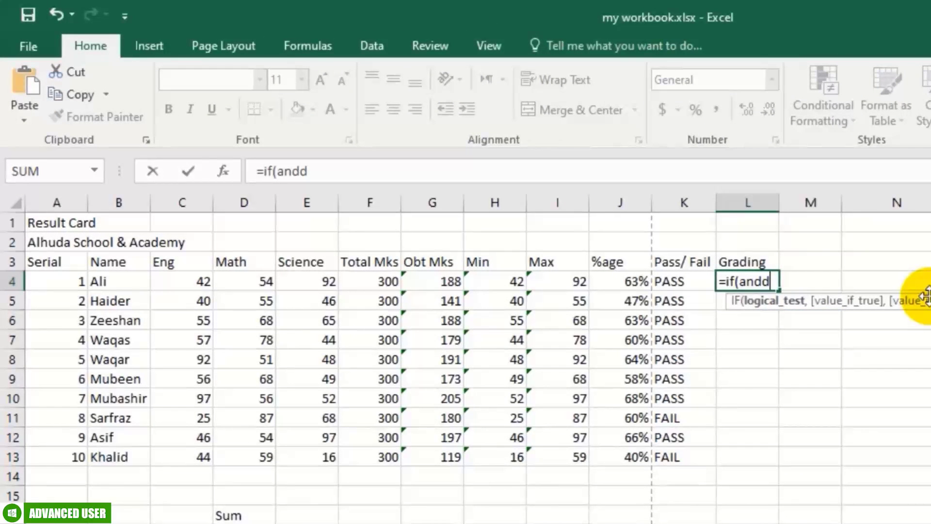
key("BackSpace")
type("(")
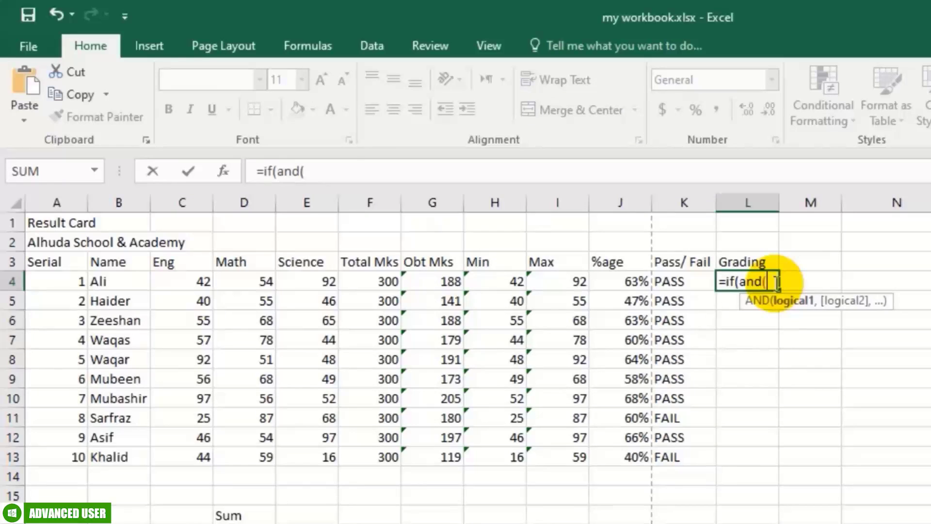
right_click(772, 284)
left_click(770, 282)
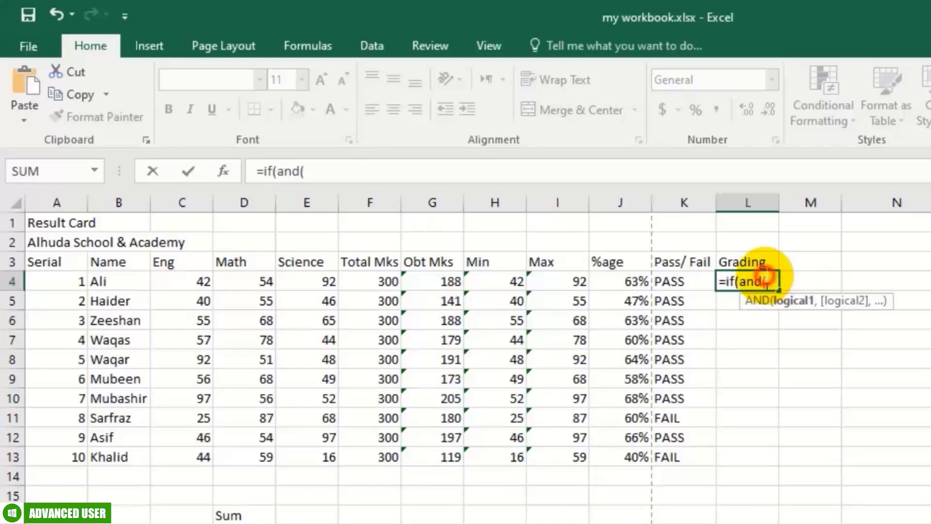
left_click(727, 283)
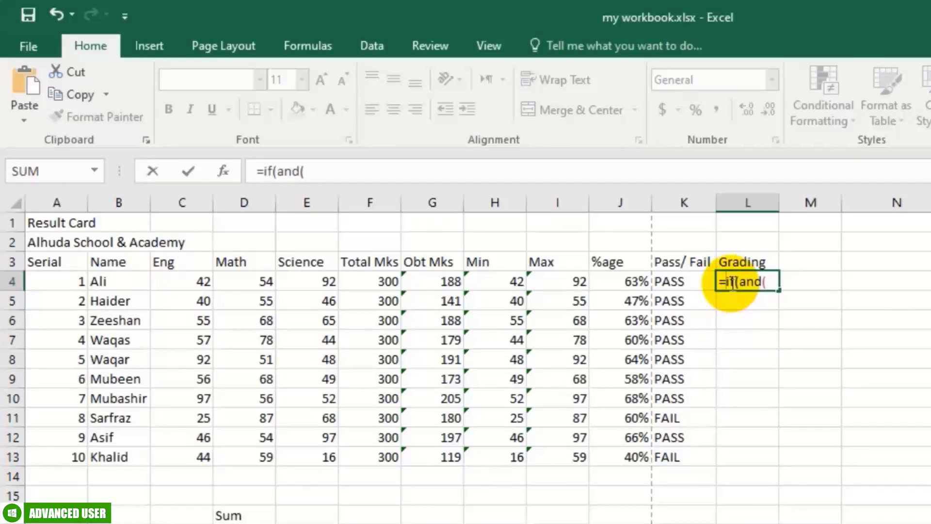
left_click(731, 282)
left_click(758, 282)
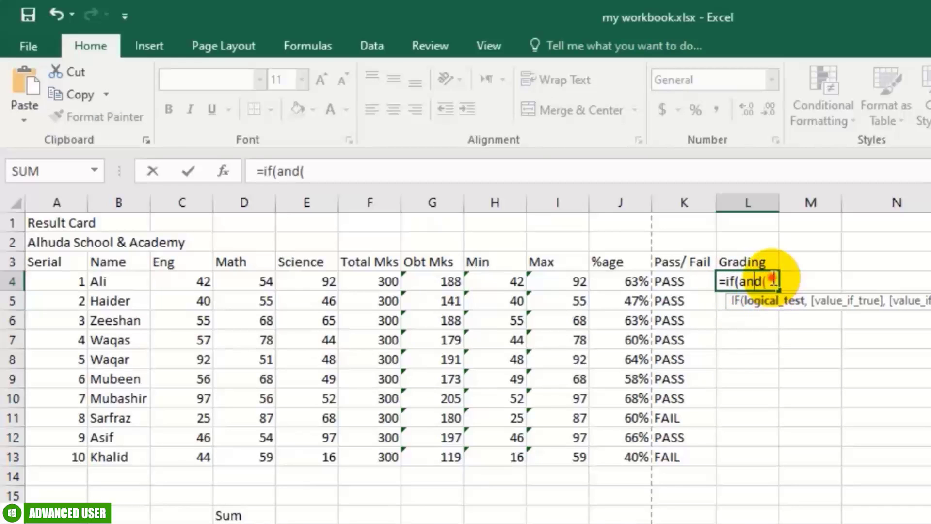
left_click(778, 282)
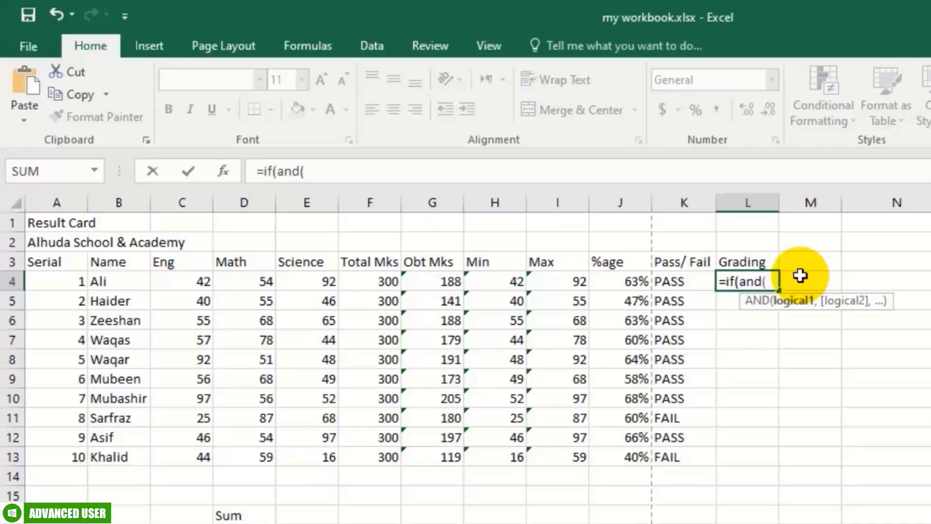
- Enter J4>=60% as the first AND condition of the L4 formula, followed by a comma
left_click(630, 282)
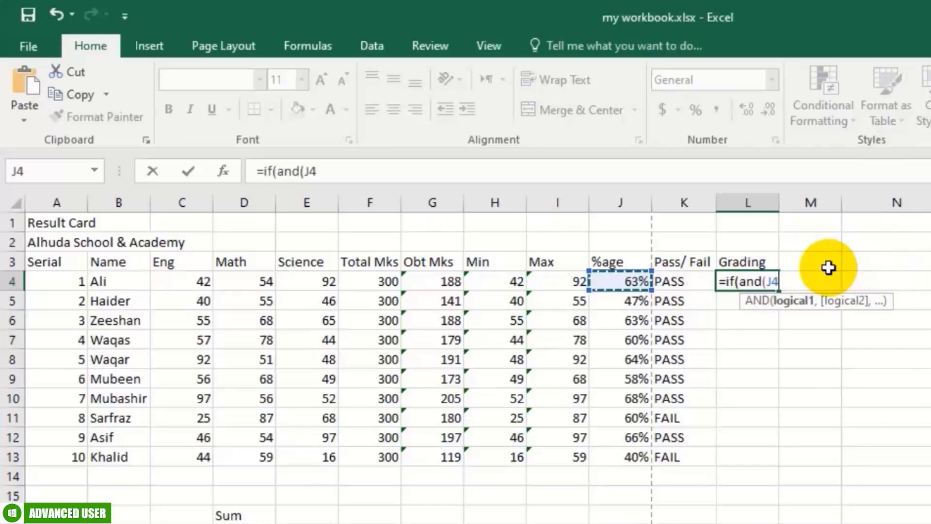
type(">")
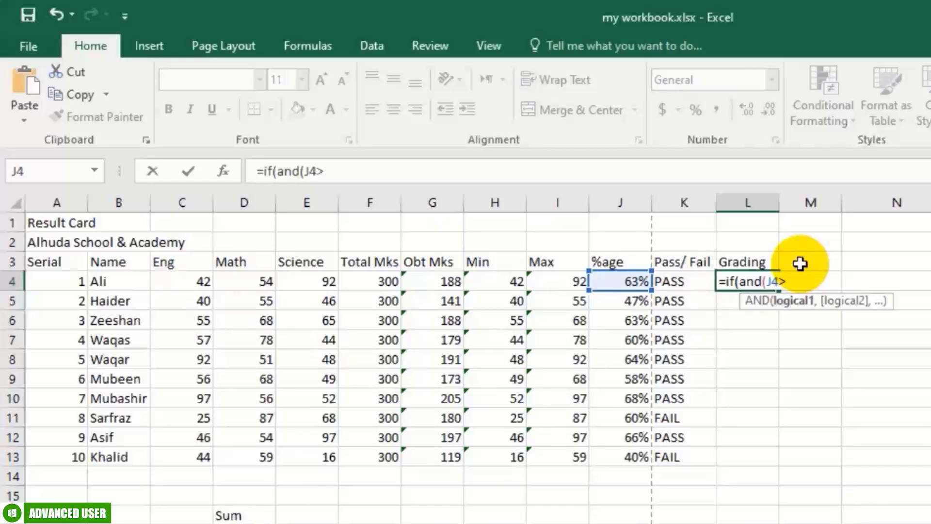
type("=60%.")
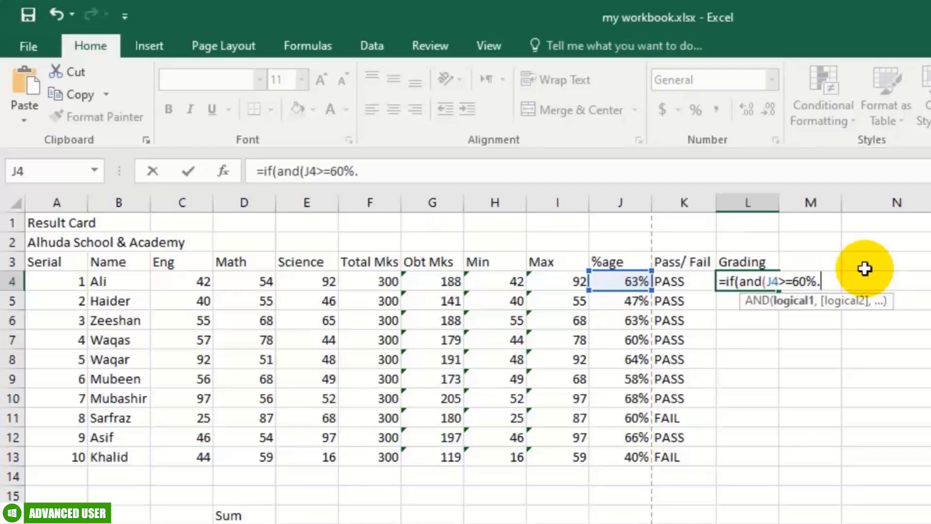
key("BackSpace")
type(",")
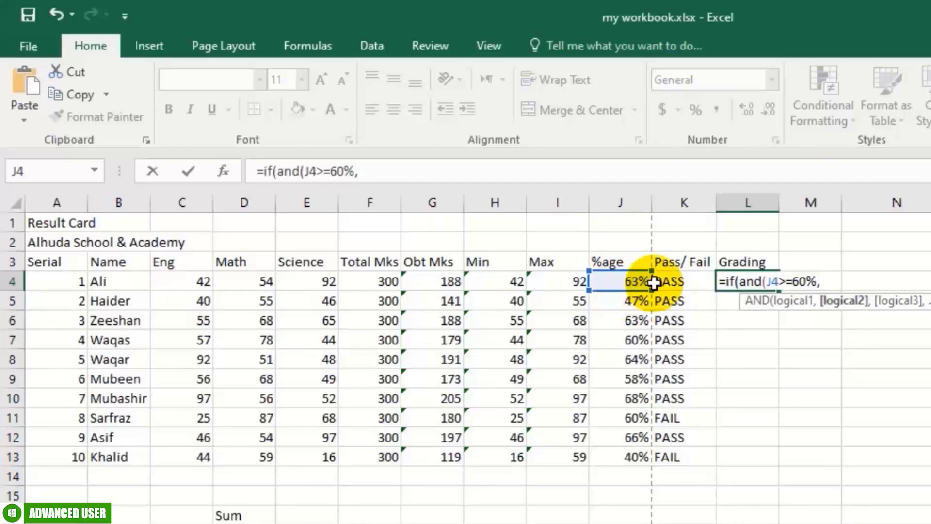
- Add K4="PASS" as the second AND condition, close the AND bracket and continue to the value if true
left_click(670, 282)
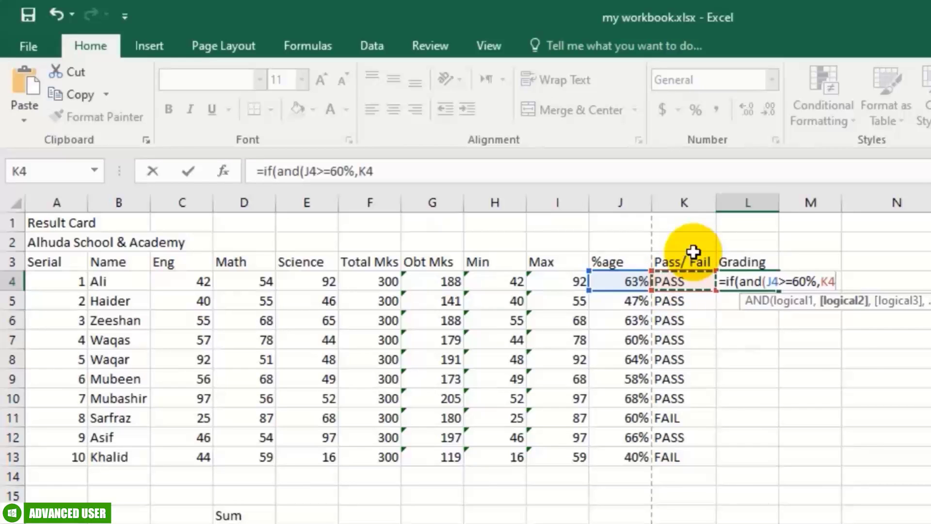
type("=\"")
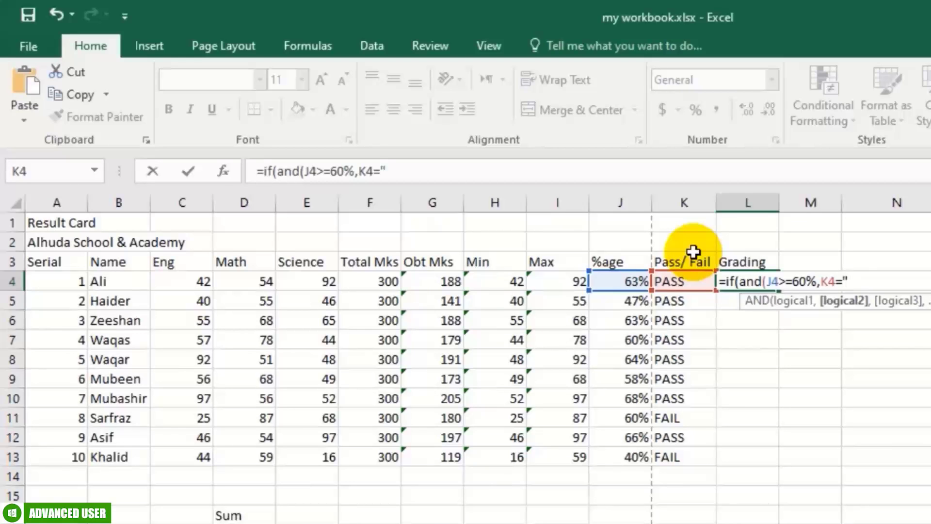
type("PASS\"")
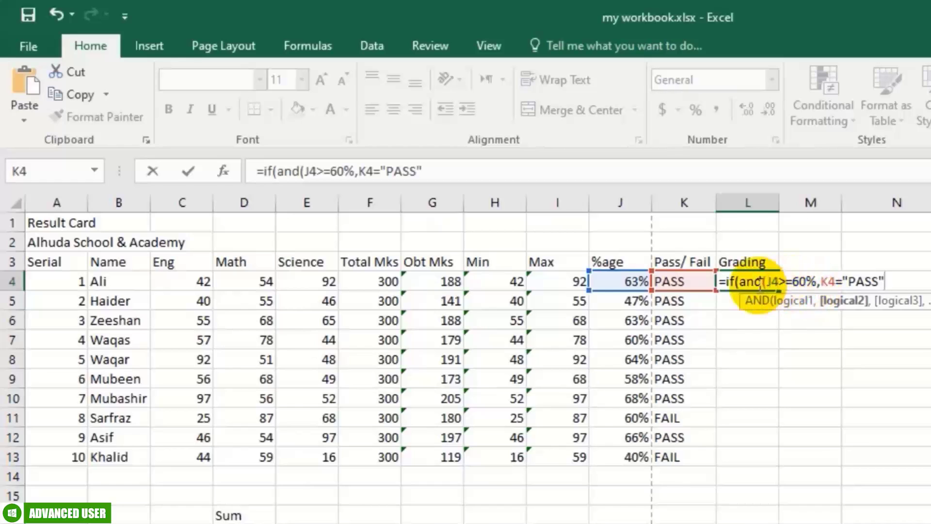
left_click_drag(769, 286, 818, 289)
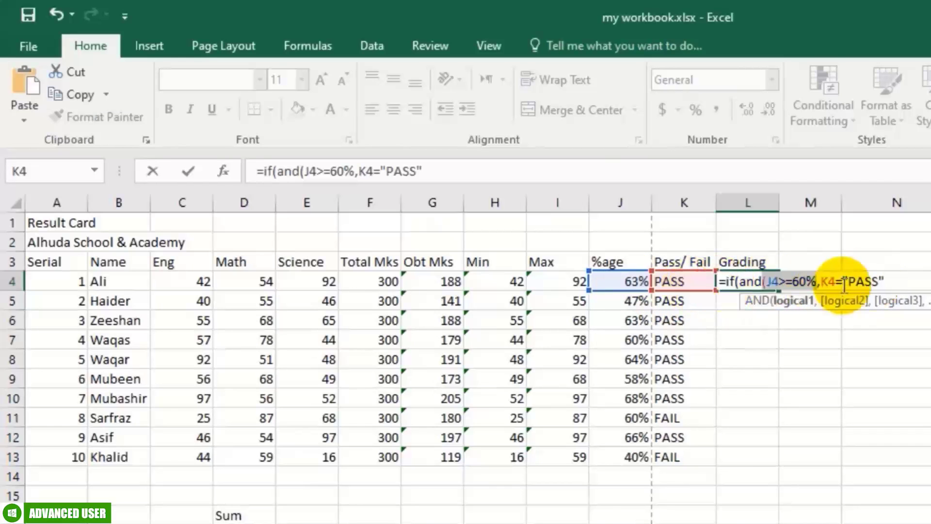
left_click(887, 282)
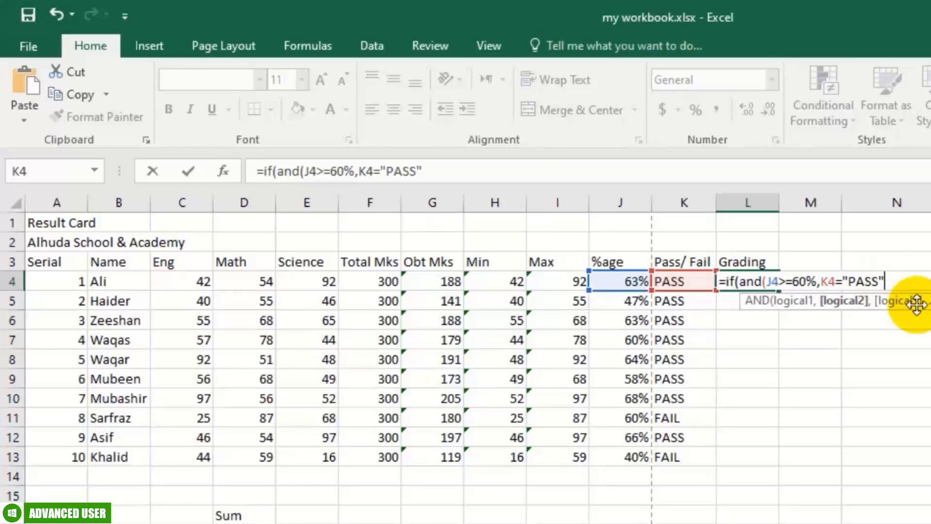
type(")")
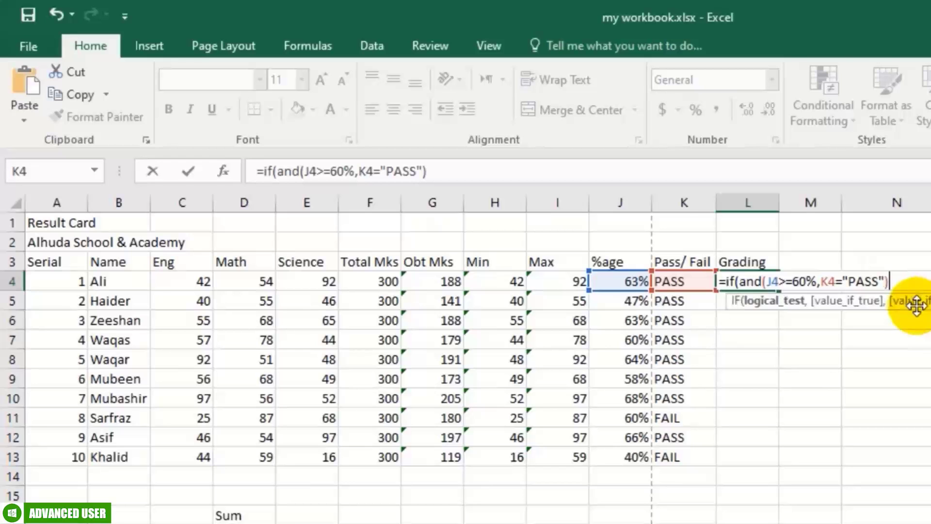
type(",")
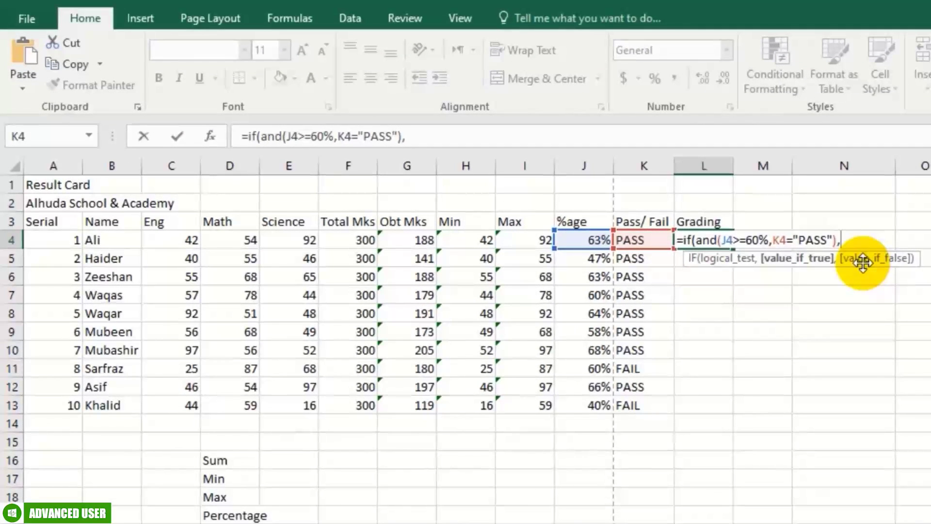
- Enter "A" as the value if true and open a nested IF(AND( as the value if false
type("\"a")
key("BackSpace")
type("A\",i")
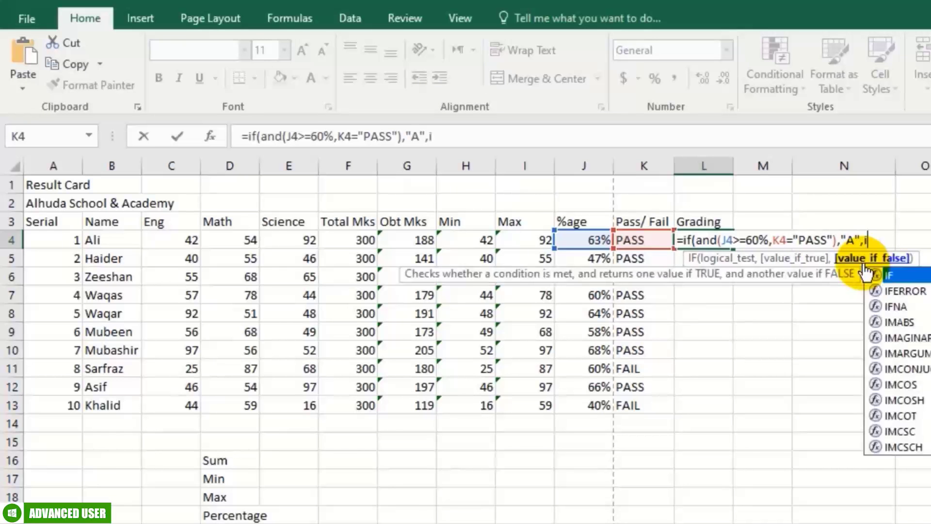
key("BackSpace")
type("IF(")
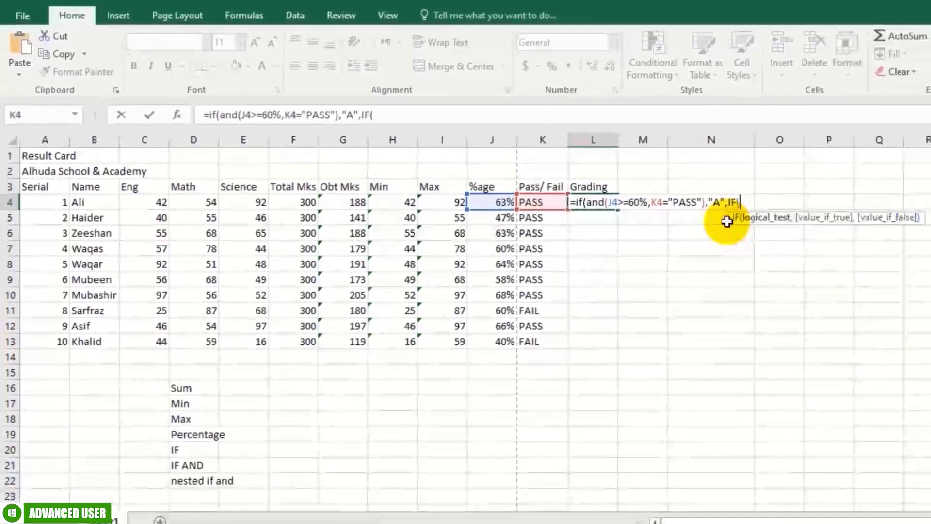
type("AND(")
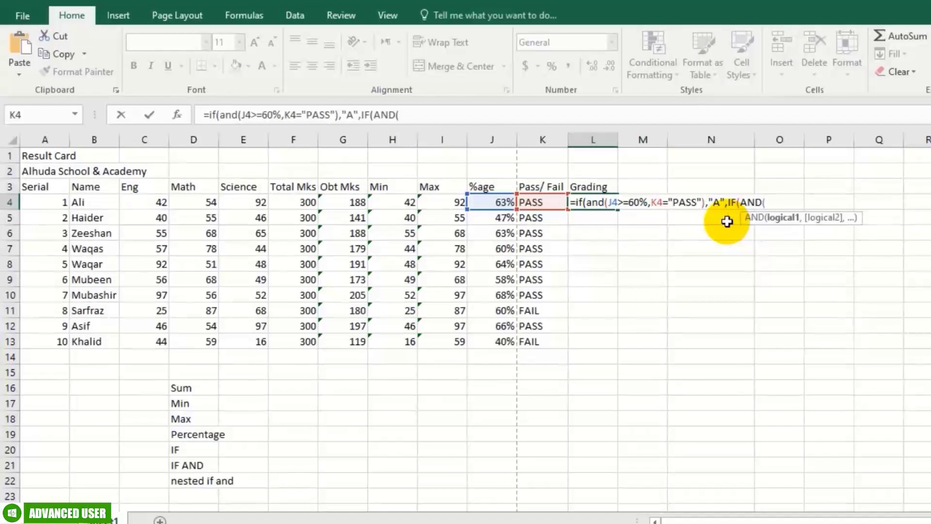
left_click(709, 206)
left_click_drag(709, 206, 563, 206)
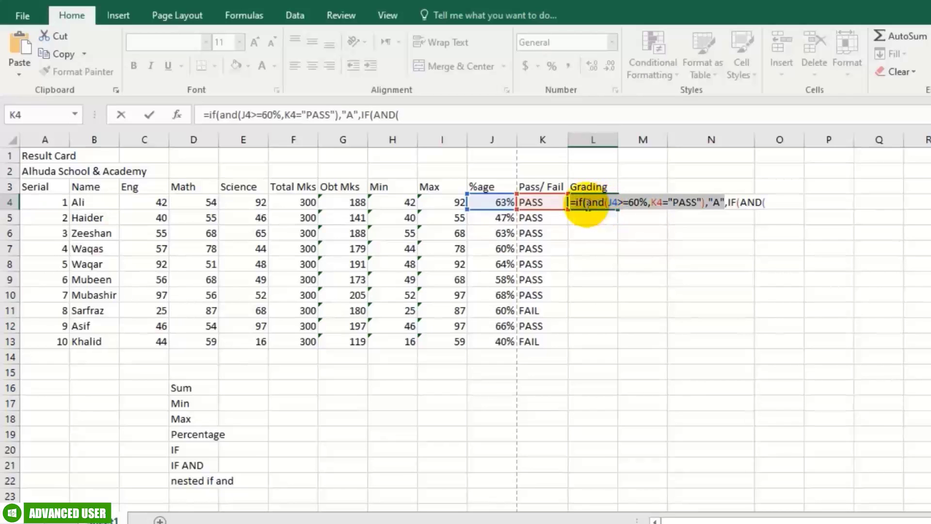
left_click(611, 204)
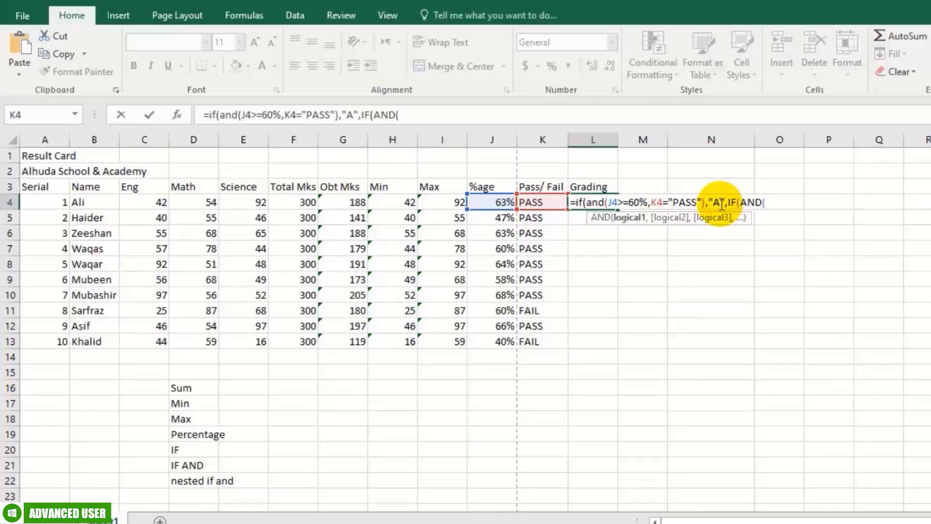
- Enter J4>=50% and K4="PASS" as the conditions of the nested AND in the L4 formula, closing its bracket with a comma
left_click(764, 203)
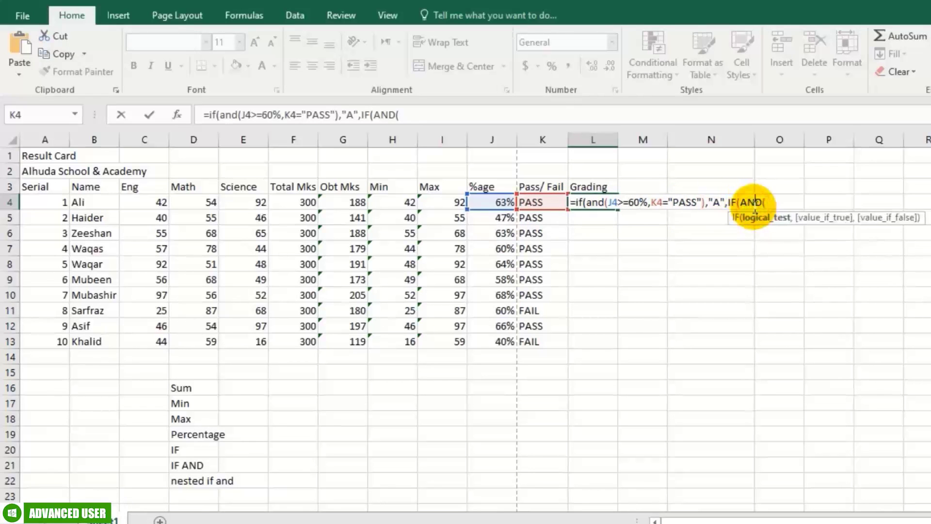
left_click(768, 205)
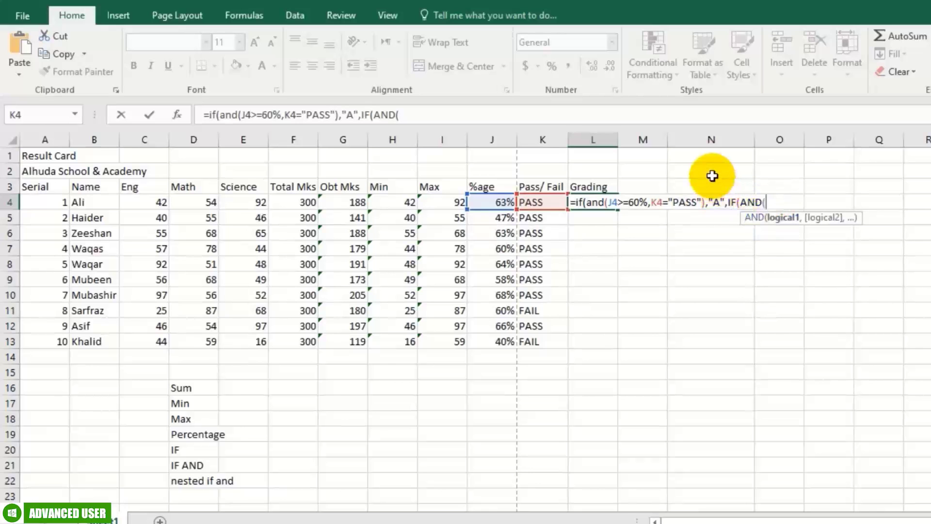
left_click(513, 199)
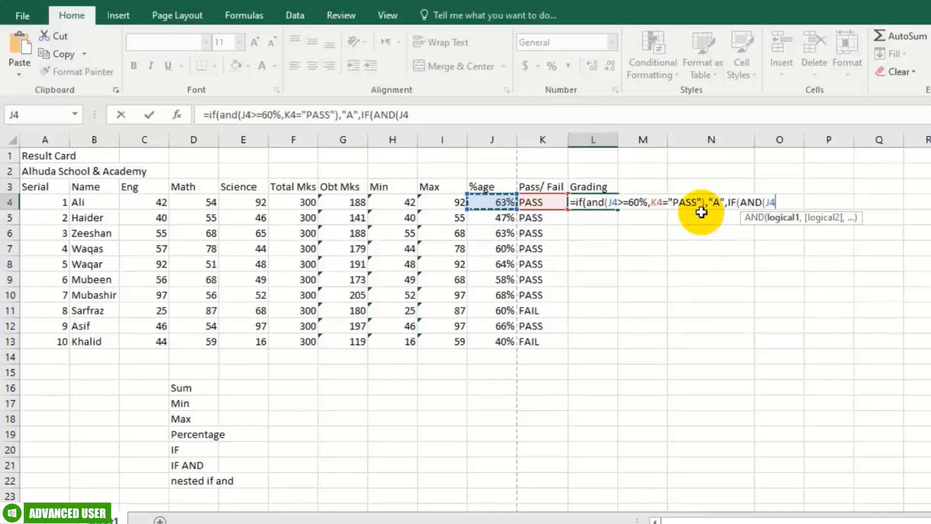
type(">=")
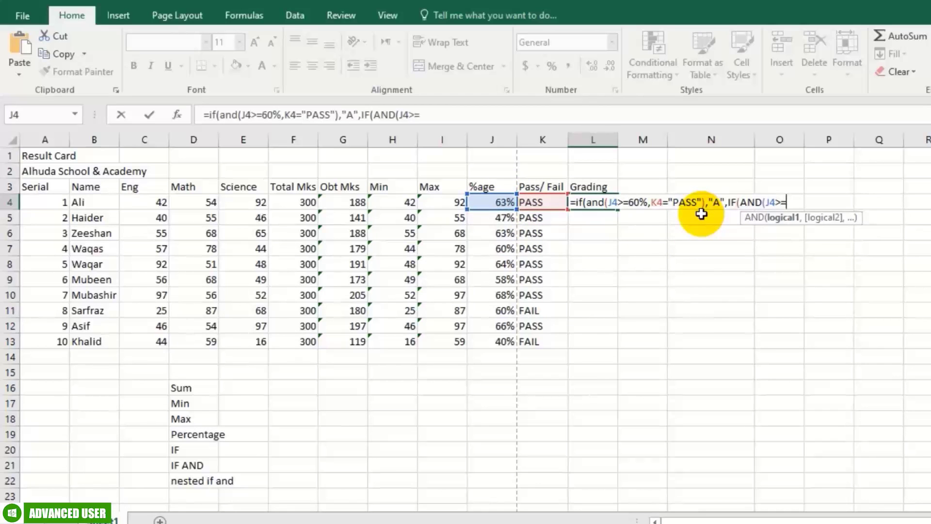
type("50%,")
left_click(541, 202)
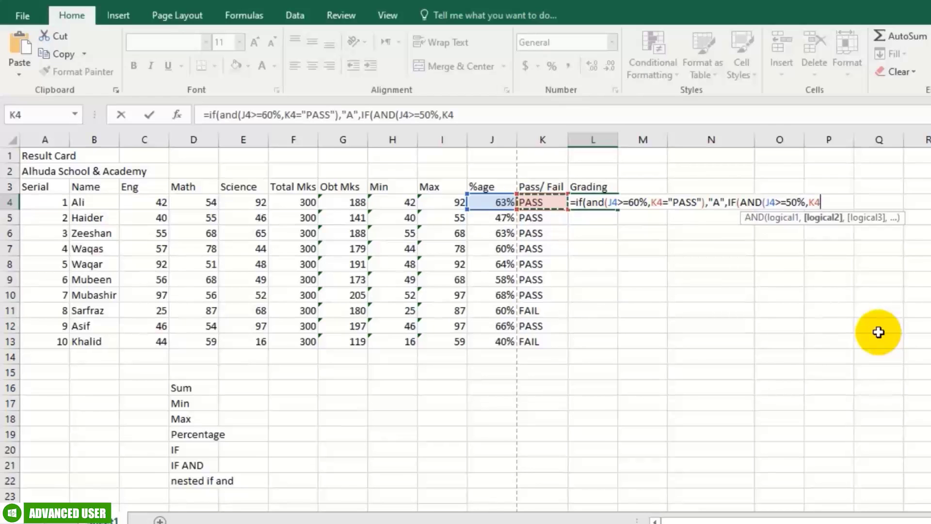
type("=\"PASS\"")
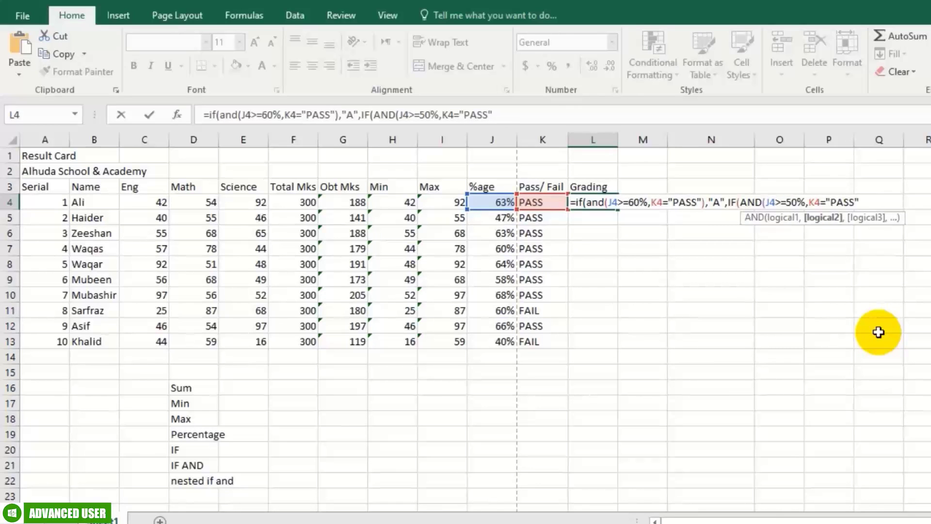
type("),")
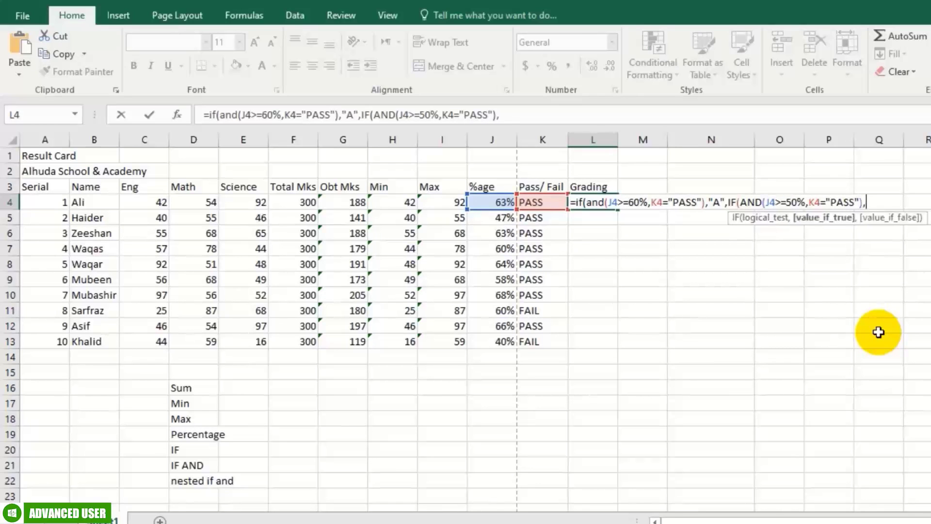
- Enter "B" as the value if true and nest a third IF testing AND(J4>=40%,K4="PASS"), followed by a comma
type("\"B\",If(and")
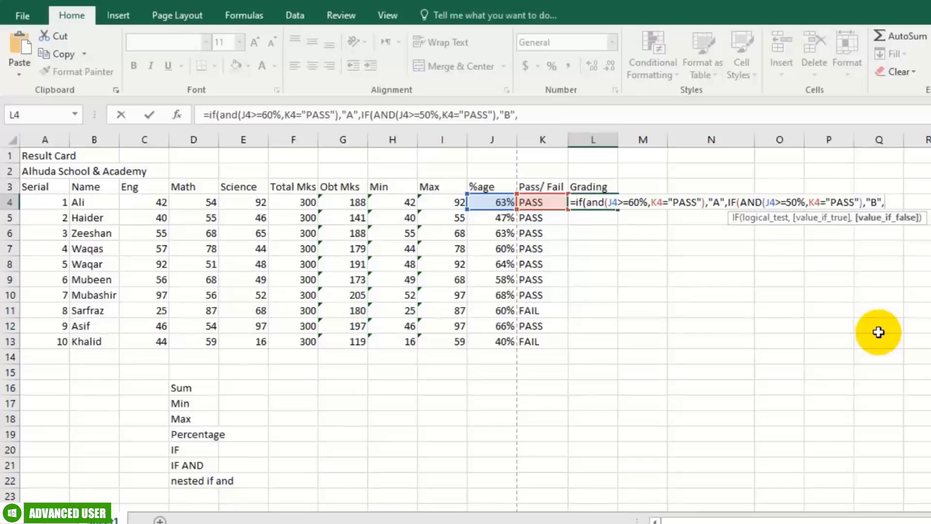
type("(")
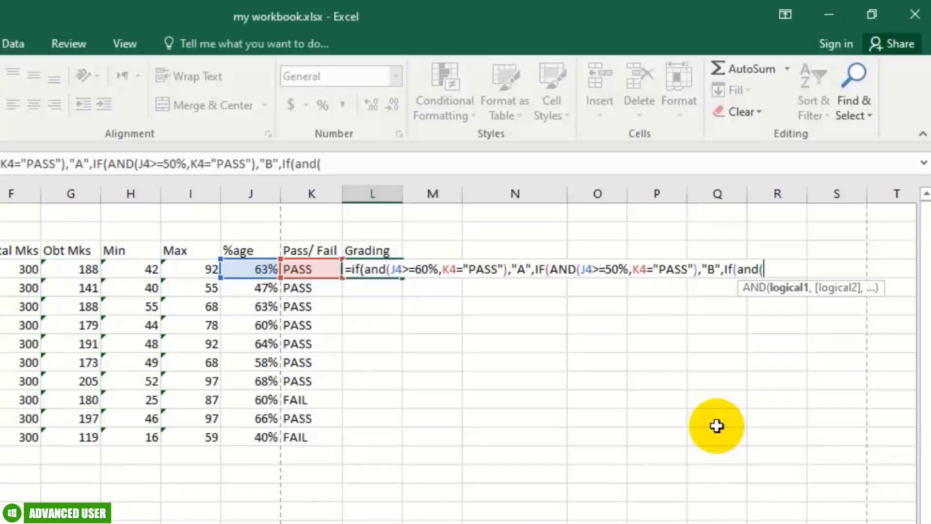
left_click(262, 272)
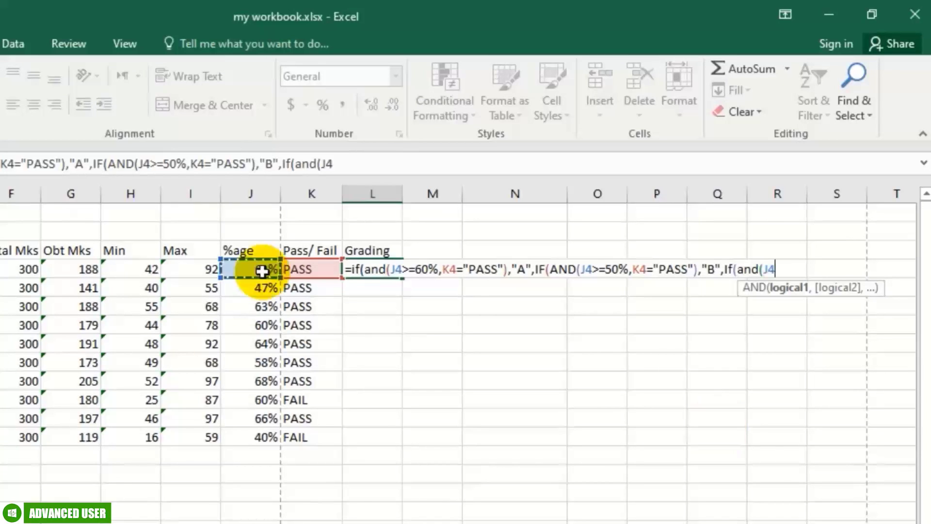
type(">=")
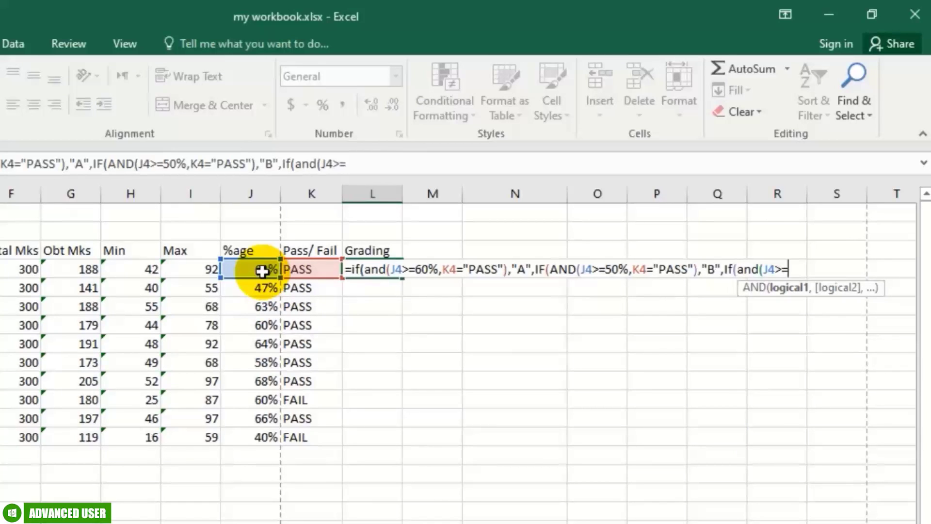
type("40%,")
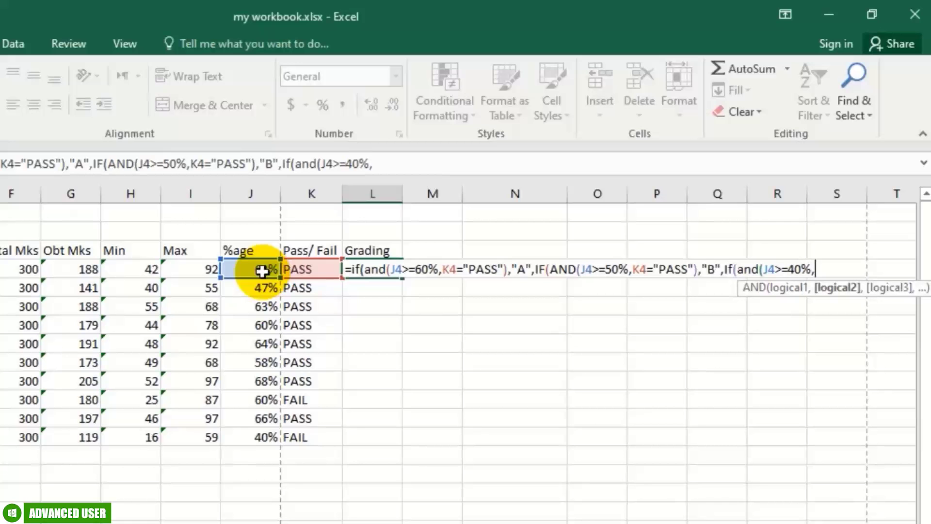
left_click(307, 270)
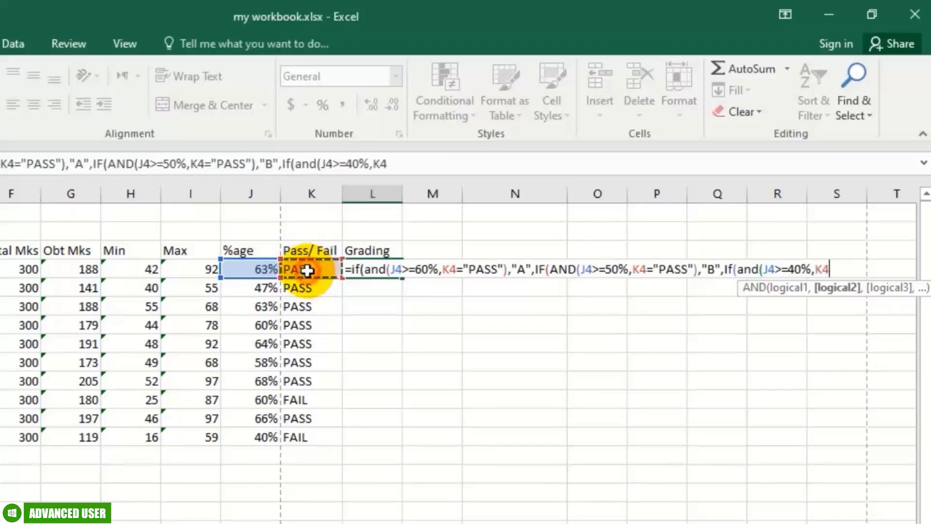
type("=\"PASS")
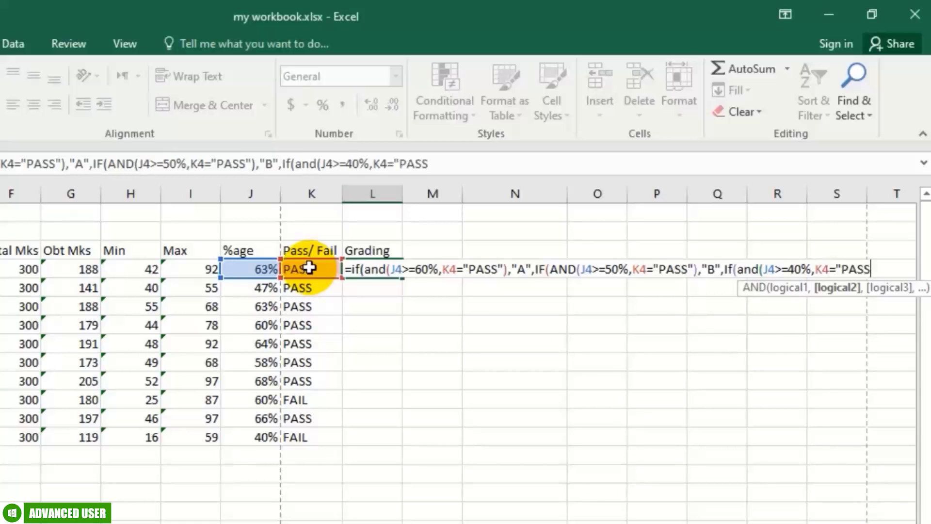
type("\"),")
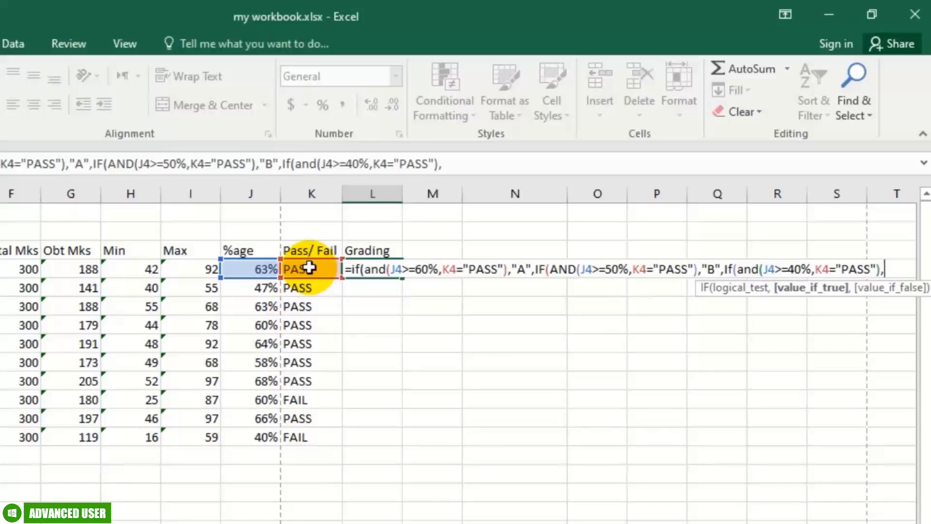
- Enter "C" as the third IF's value if true and commit the L4 formula, accepting the proposed closing-bracket correction
type("\"C\"")
type(")")
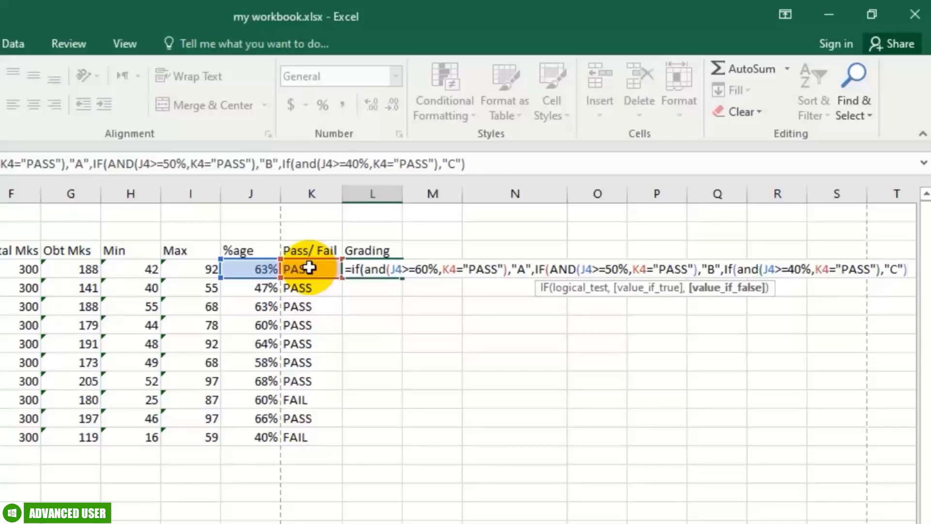
key("Return")
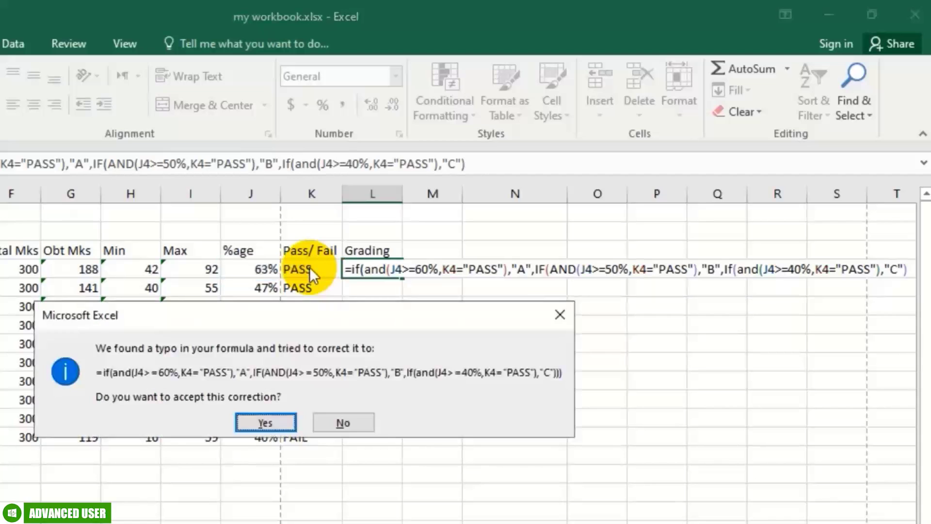
key("Return")
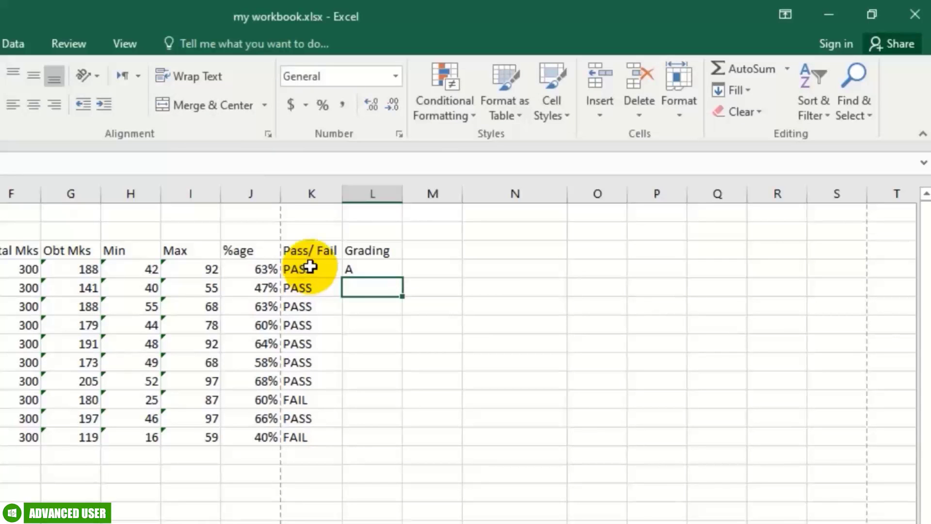
- Fill the L4 grading formula down through L13
left_click(357, 268)
left_click_drag(402, 277, 395, 437)
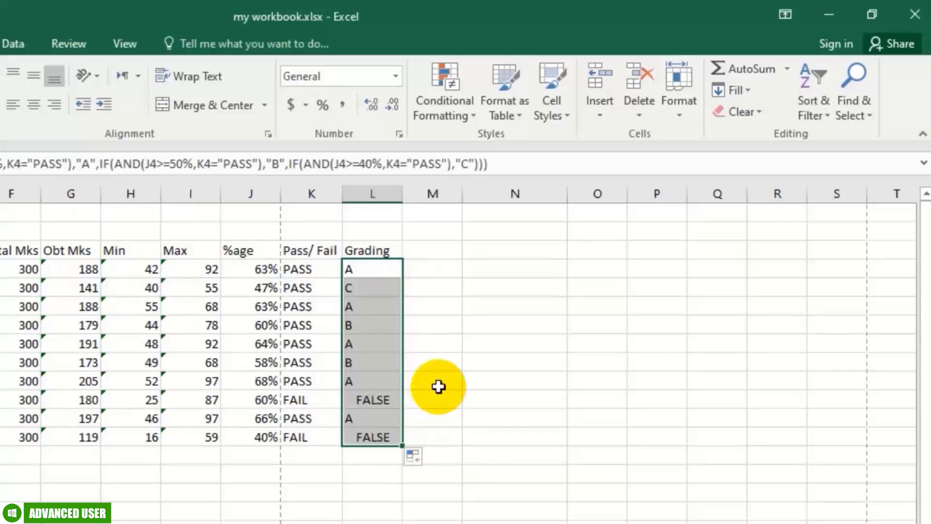
left_click(430, 380)
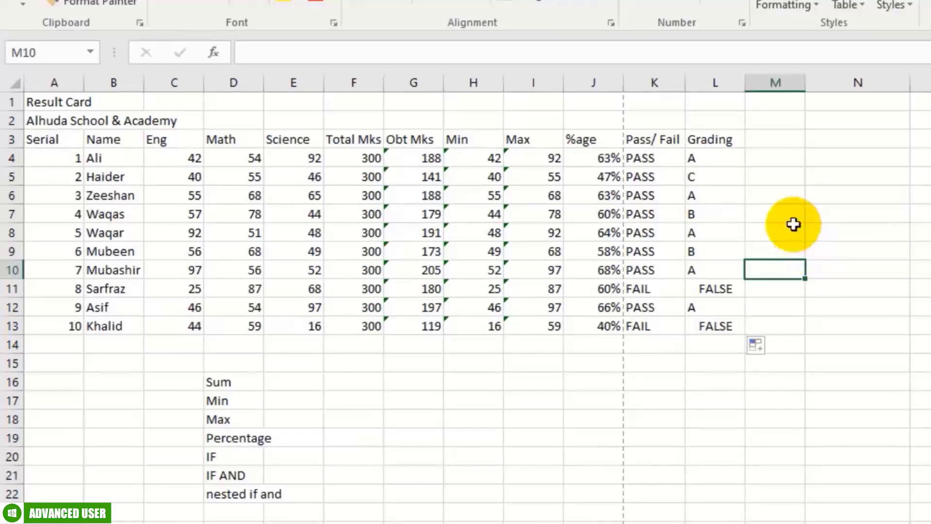
- Check the grades in rows 4, 5, 9 and 11 against each student's percentage and Pass/Fail result
left_click(721, 161)
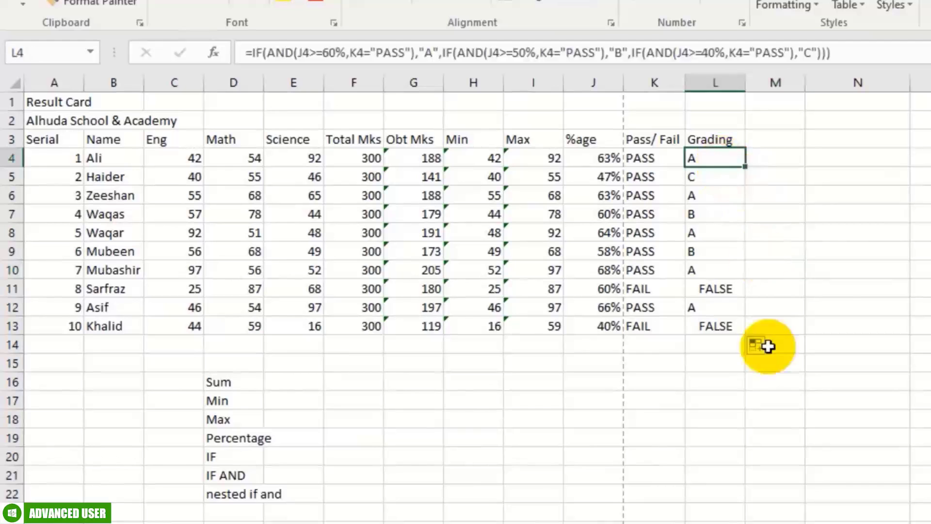
left_click(608, 180)
left_click(697, 181)
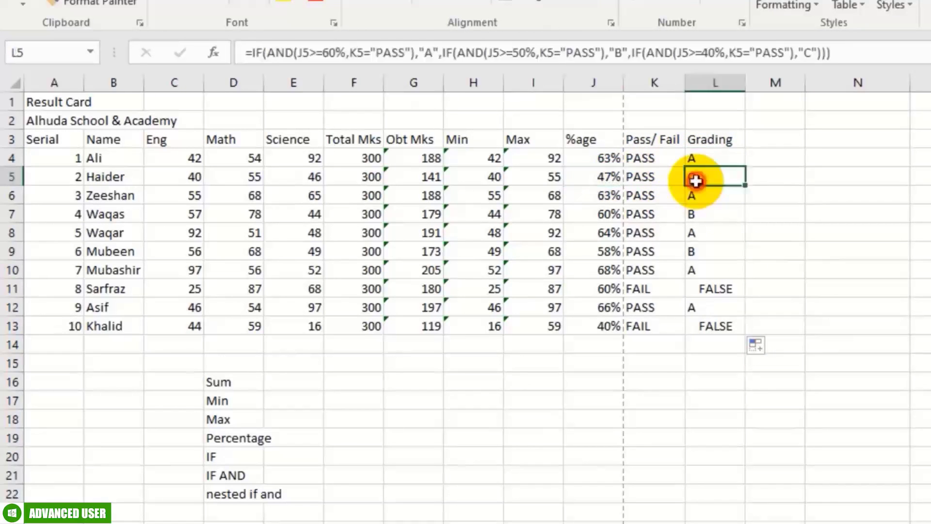
left_click(609, 253)
left_click(698, 254)
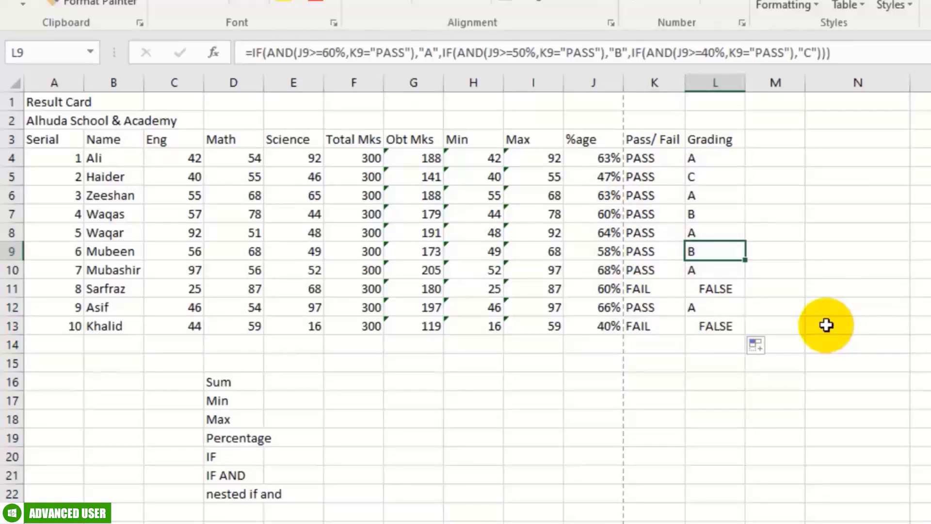
left_click(675, 295)
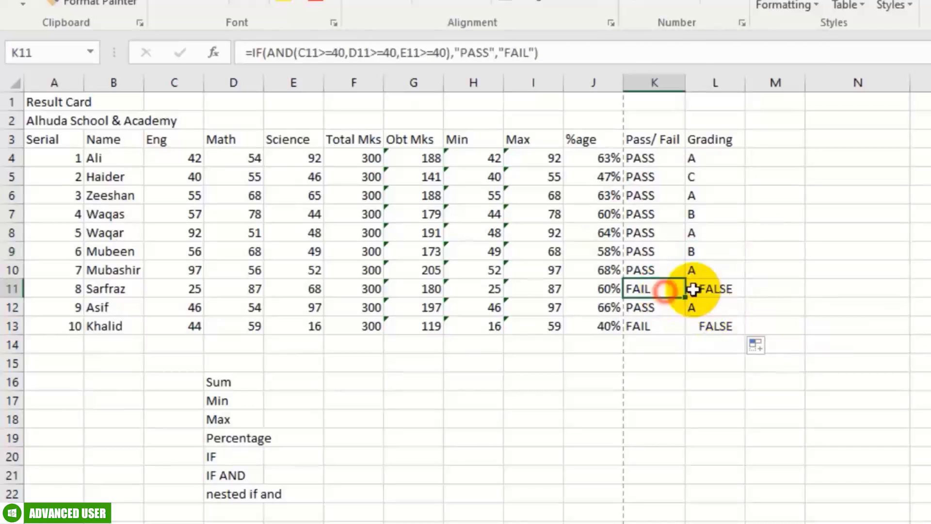
left_click(701, 290)
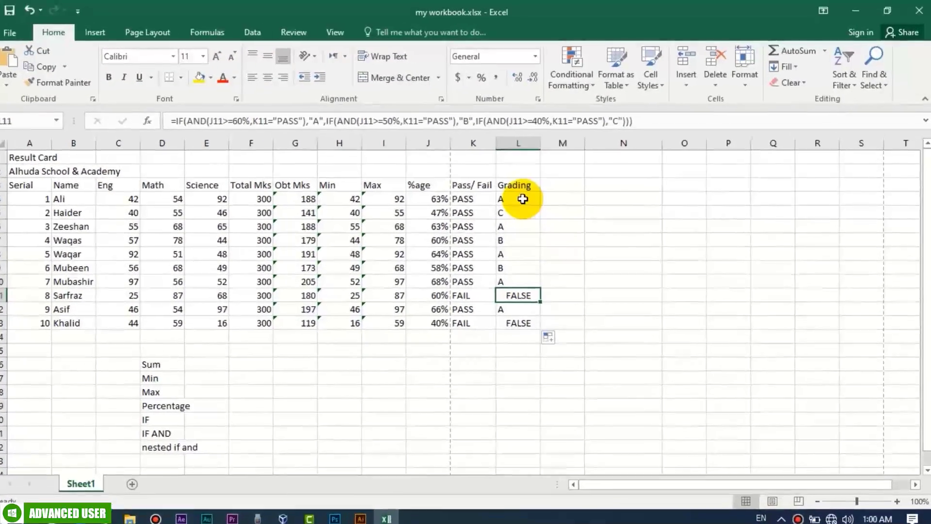
- Reopen the L4 formula, remove its three closing brackets and open a further nested IF after "C"
double_click(527, 197)
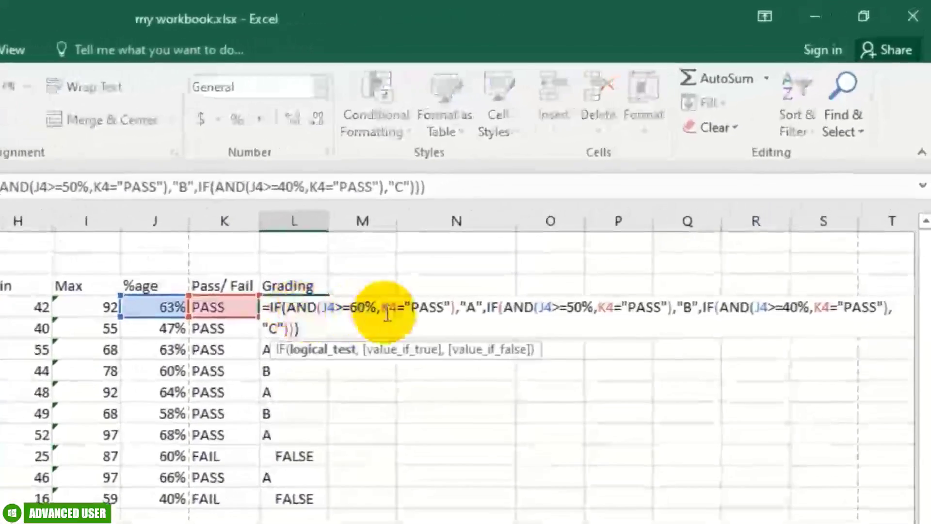
left_click(319, 330)
key("BackSpace")
key("BackSpace")
key("BackSpace")
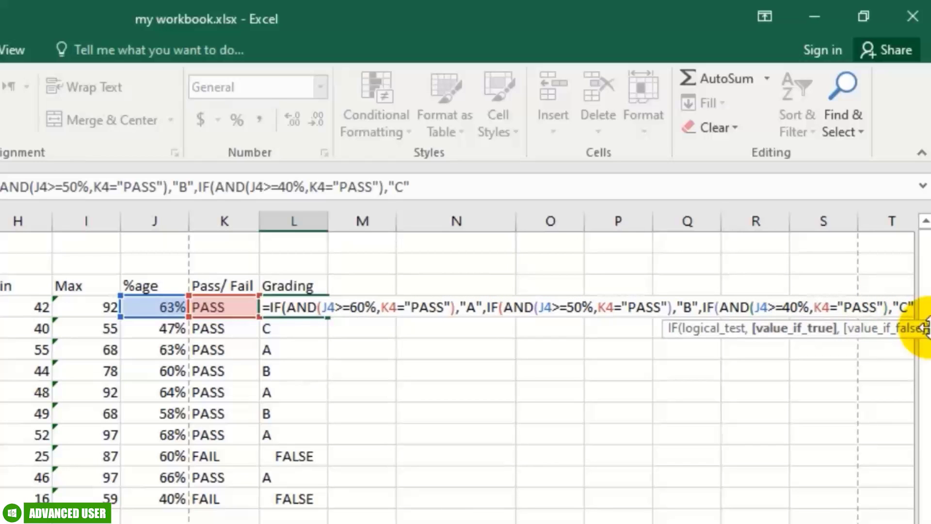
type(",IF")
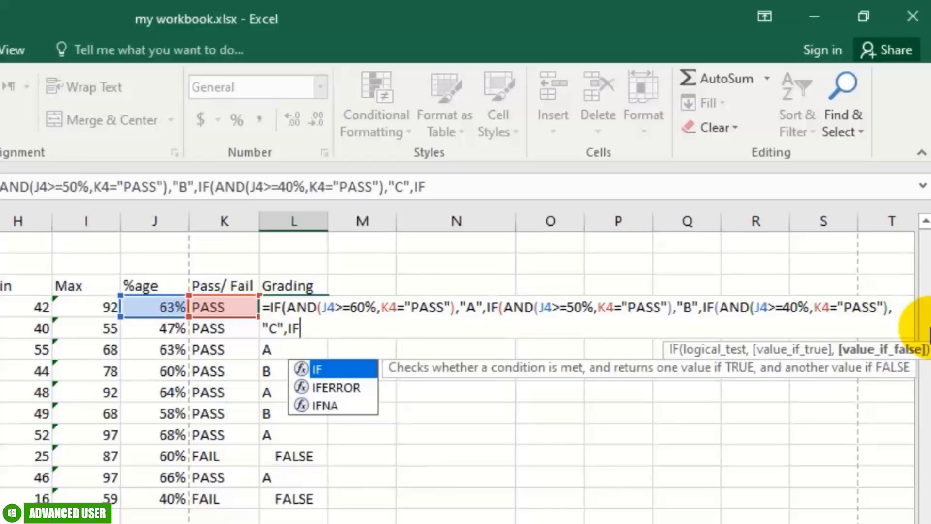
type("(")
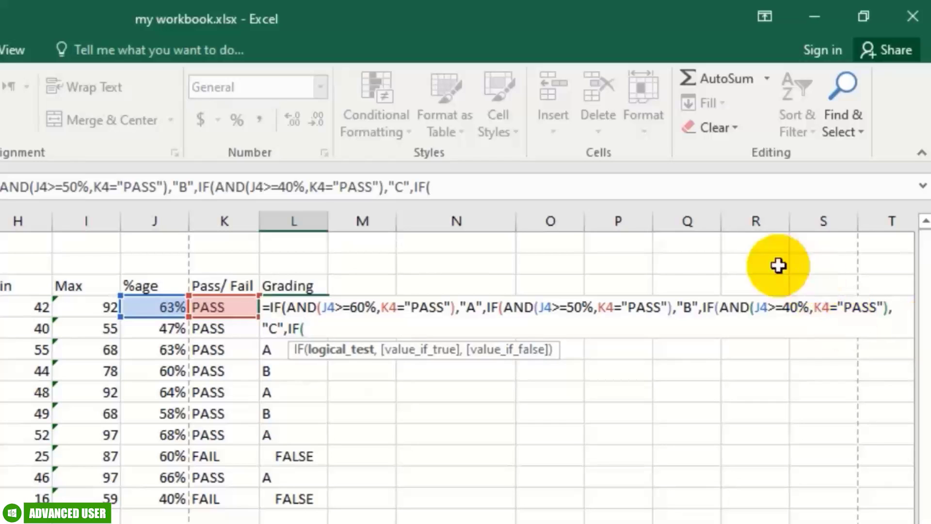
- Enter K4="FAIL" as the logical test of the last nested IF, followed by a comma
left_click(228, 307)
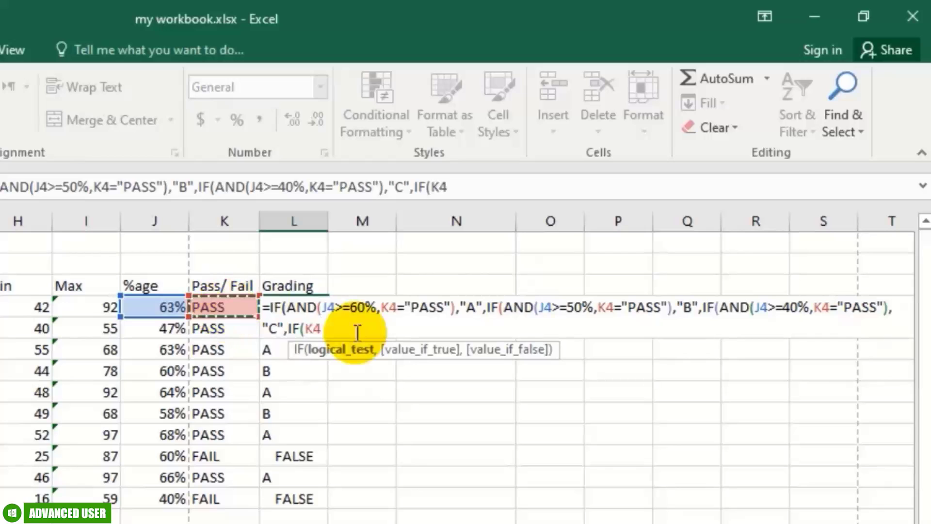
type("=\"fai")
key("BackSpace")
key("BackSpace")
key("BackSpace")
type("FAIL\",")
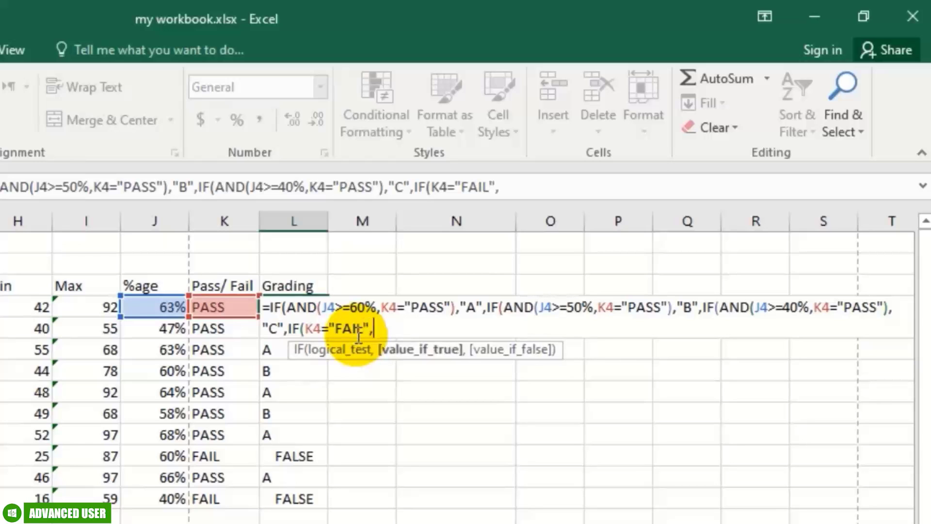
- Enter "FAIL" as the value if true, accept the proposed bracket correction and fill the L4 formula down through L13
type("\"FAIL\"")
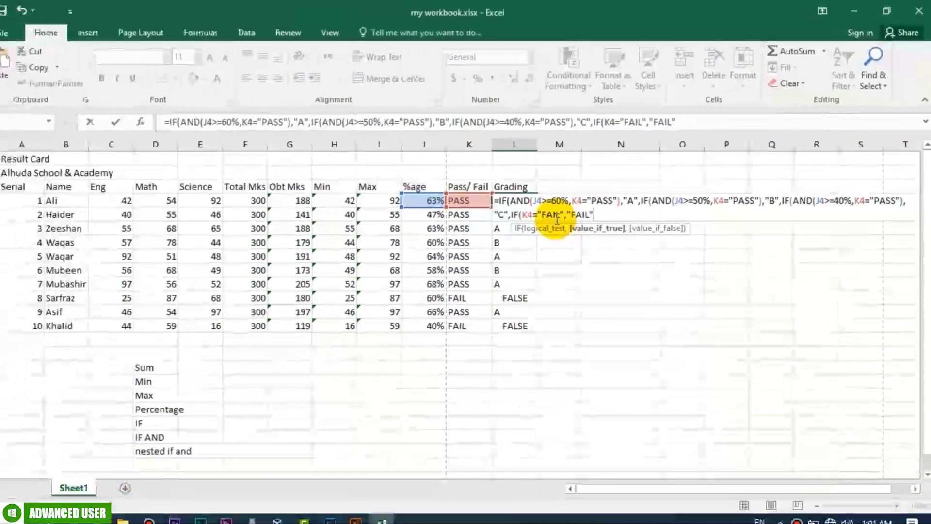
key("Return")
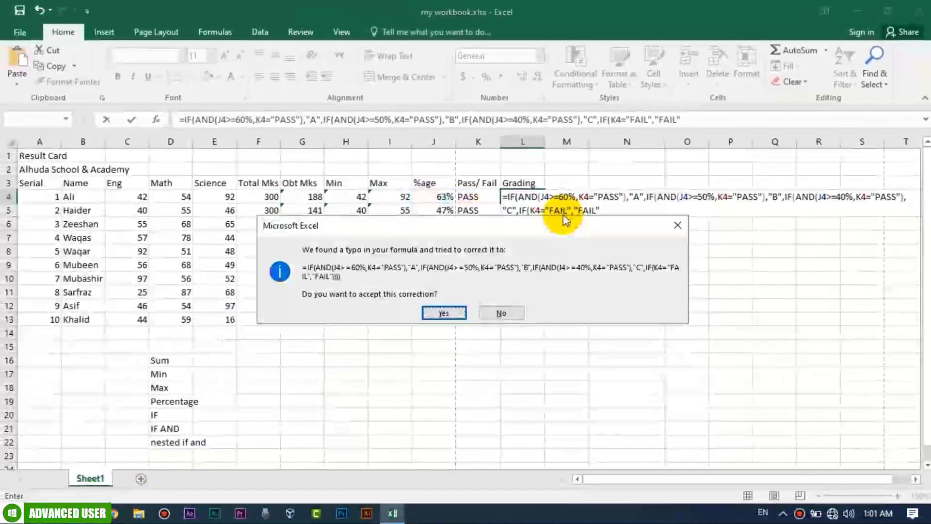
key("Return")
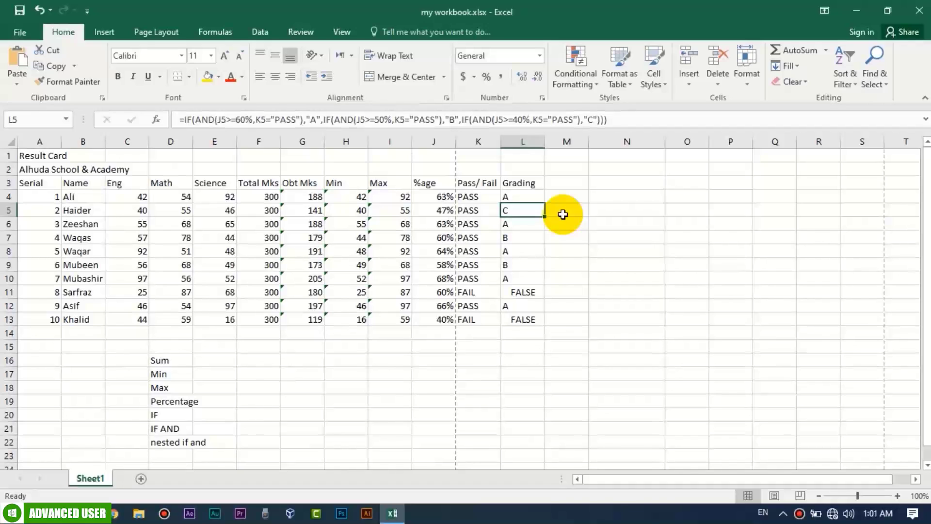
left_click(541, 198)
double_click(547, 205)
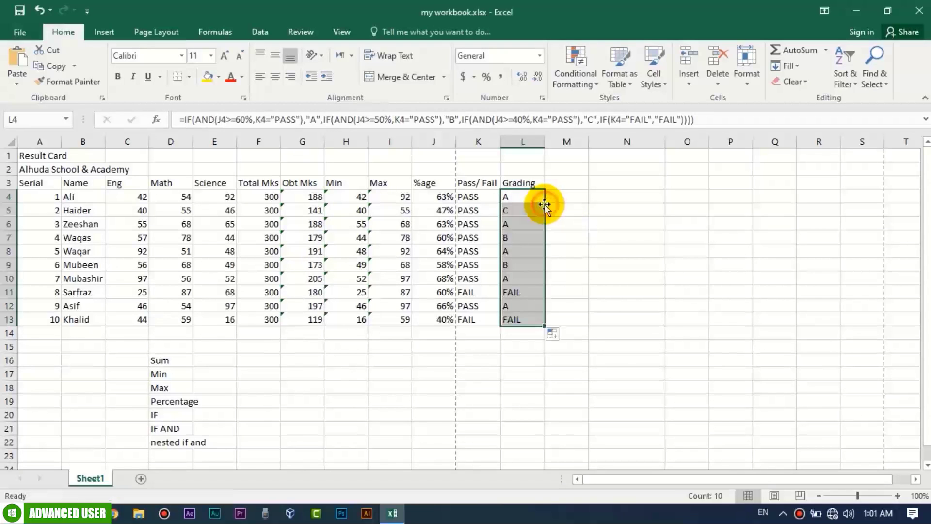
- Review the Pass/Fail result and grade in row 11 and the list of functions in D16:D22
left_click(566, 250)
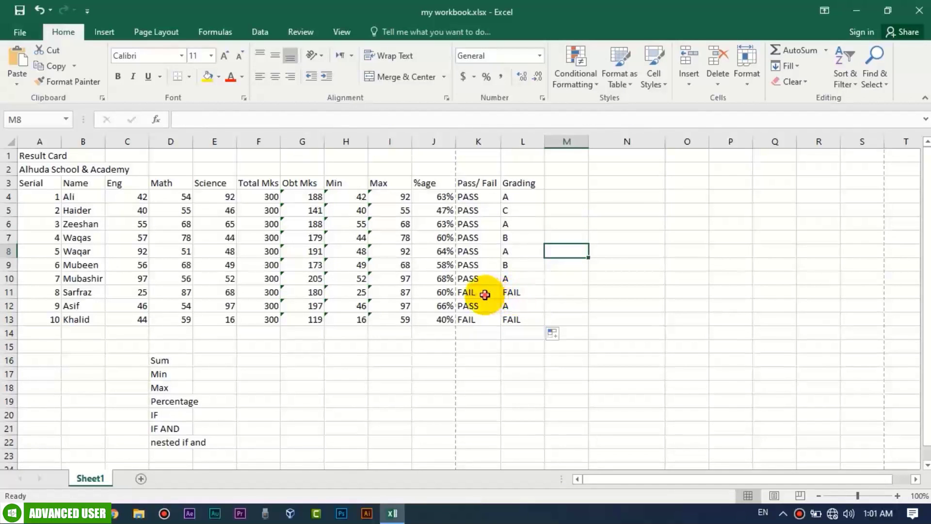
left_click_drag(482, 291, 521, 293)
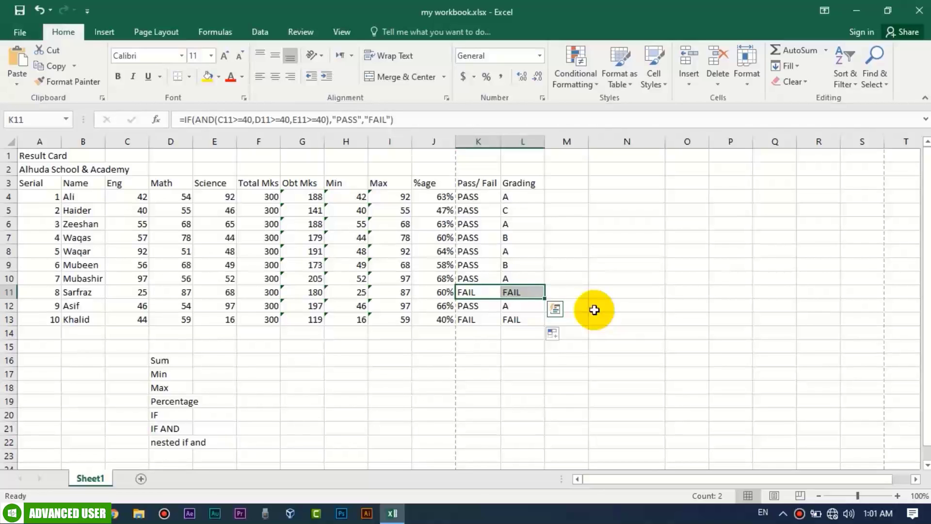
left_click(175, 367)
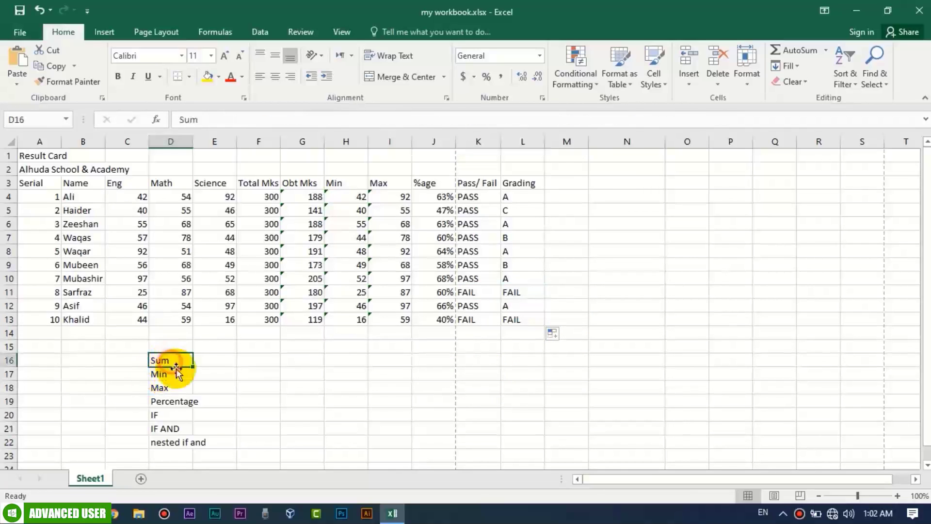
left_click(176, 376)
left_click(179, 387)
left_click(187, 401)
left_click(185, 416)
left_click(187, 429)
left_click(192, 442)
left_click(429, 414)
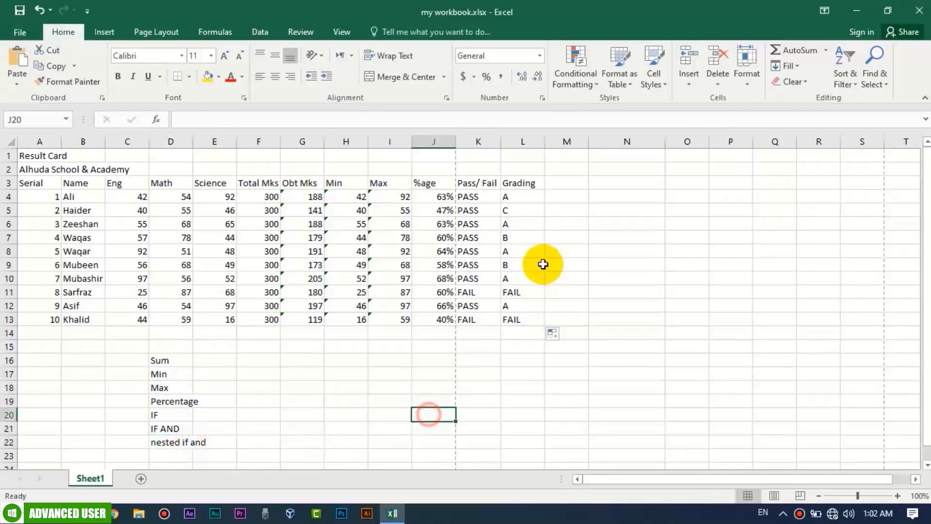
- Examine the nested IF/AND grading formulas in L8 and L12
left_click(519, 249)
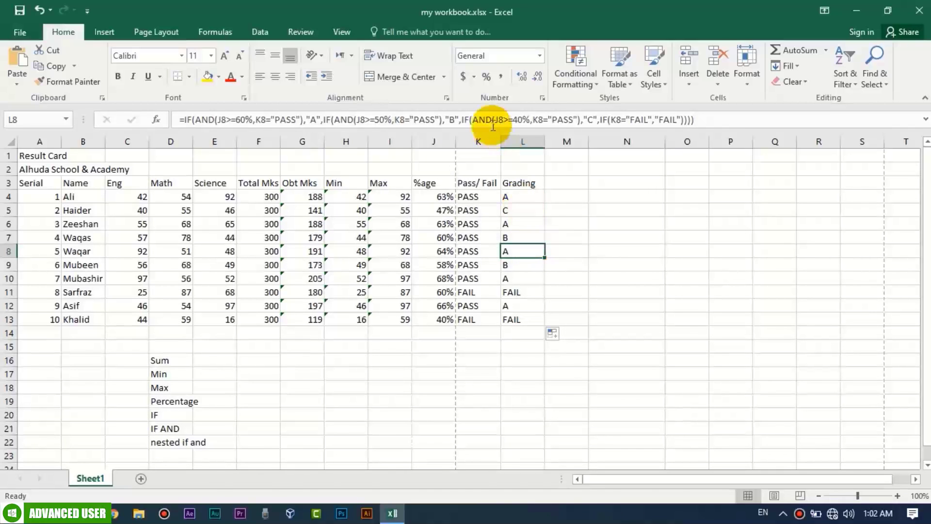
left_click(478, 119)
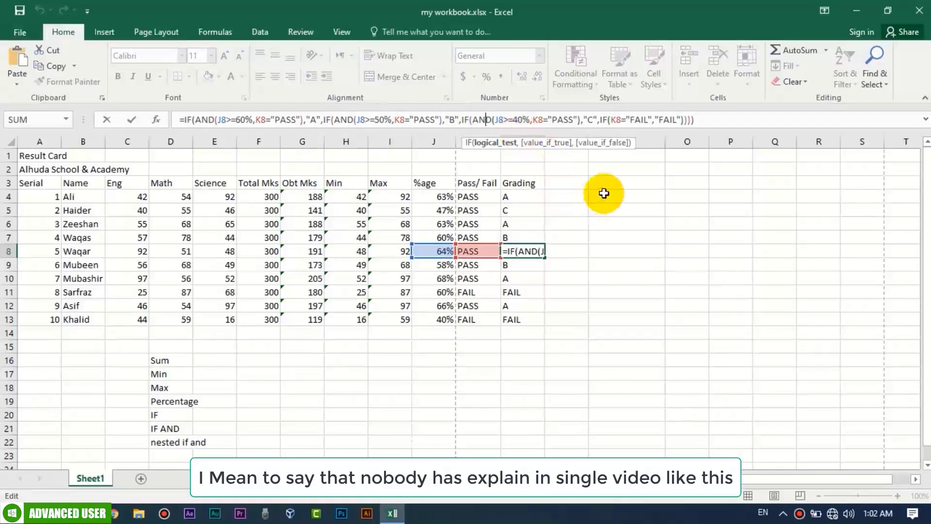
left_click(565, 249)
left_click(533, 304)
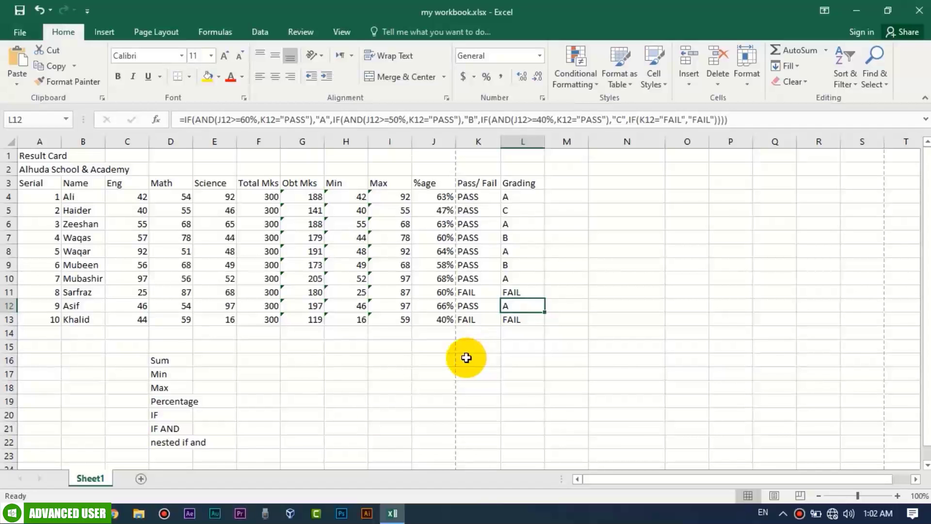
- Enter the sample numbers 50 in H17 and 40 in H18
left_click(350, 375)
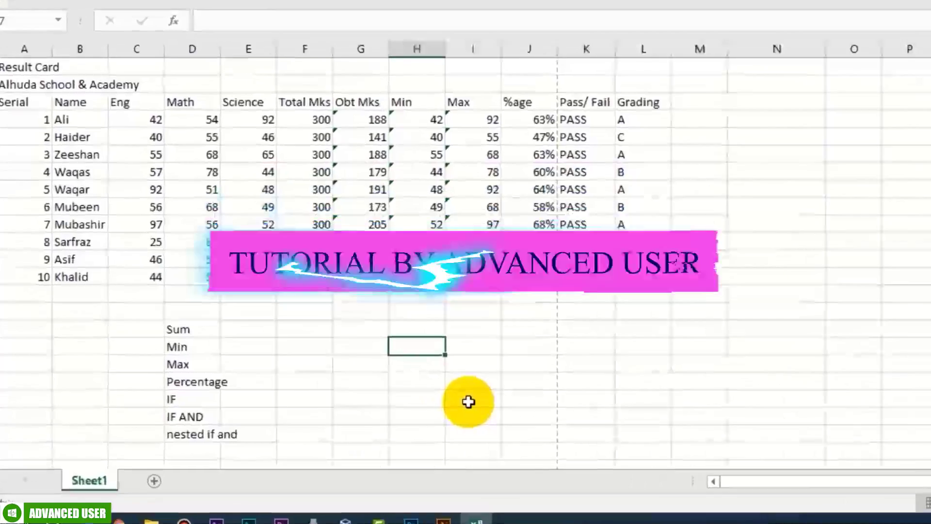
type("50")
key("Return")
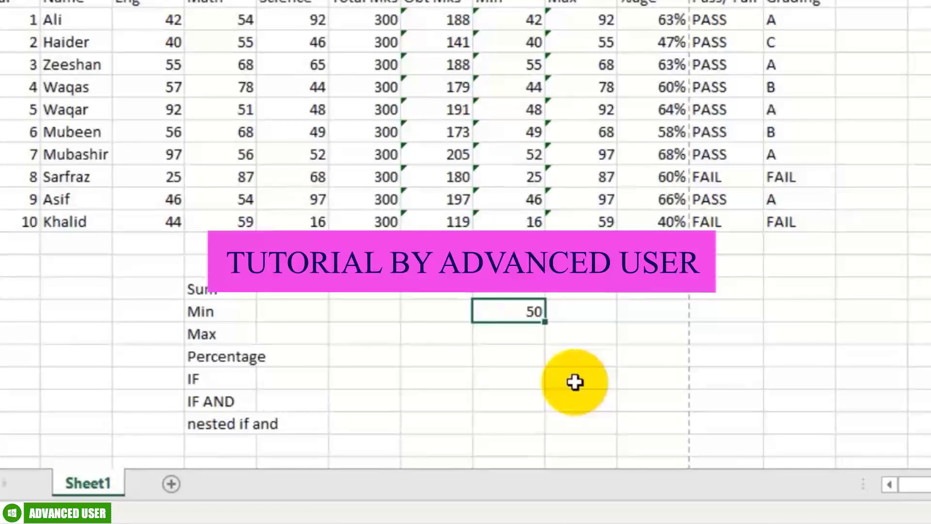
type("40")
key("Return")
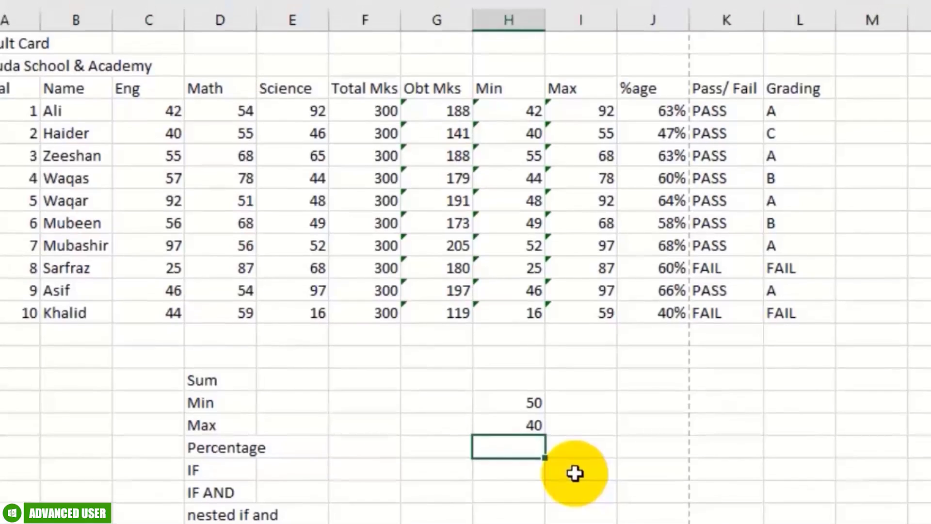
- Total H17:H18 in H19 with an automatic SUM formula and clear the cell again
key("alt+equal")
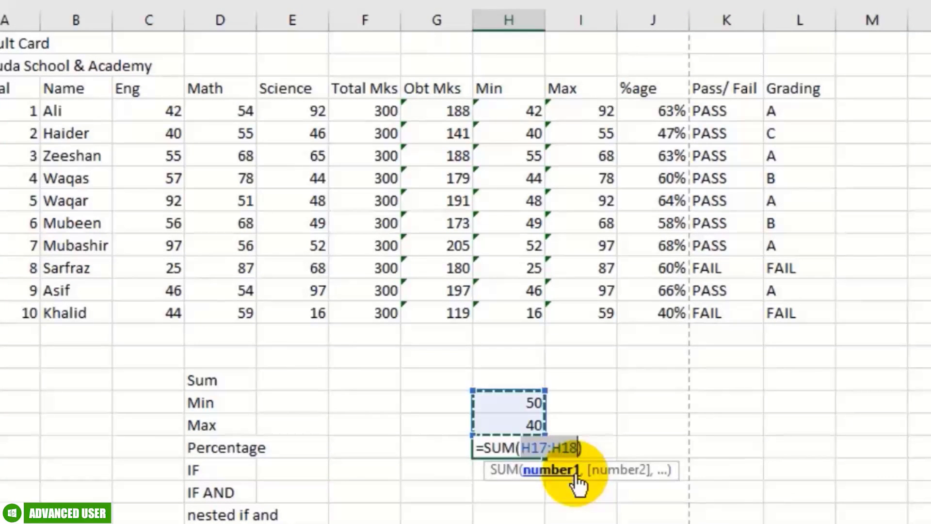
key("Return")
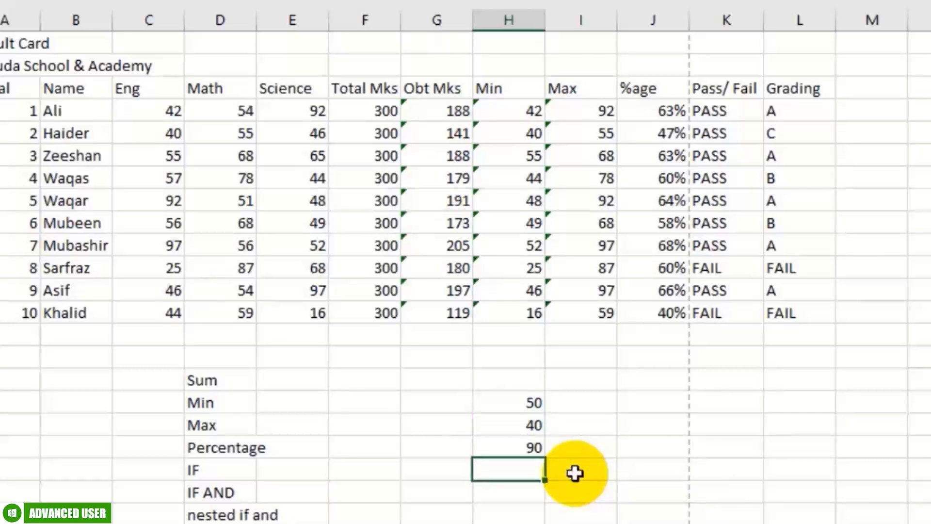
left_click(536, 444)
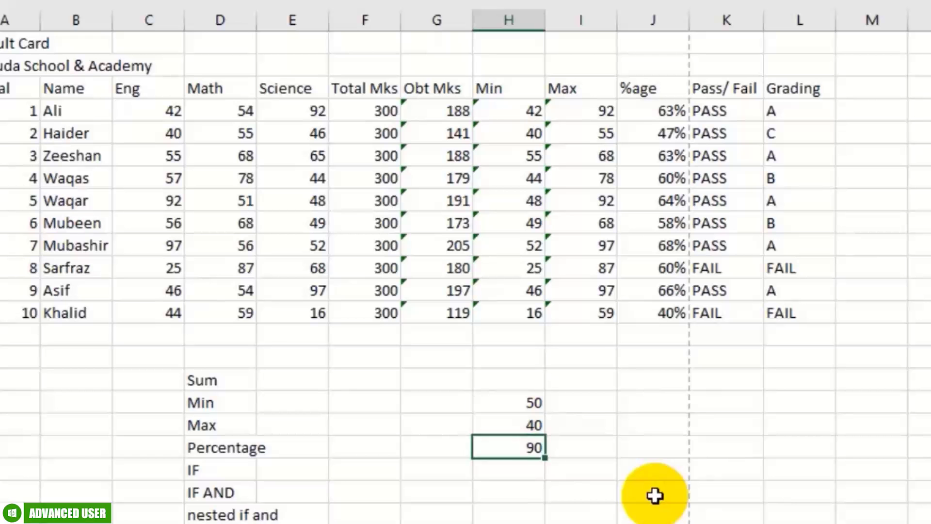
key("Delete")
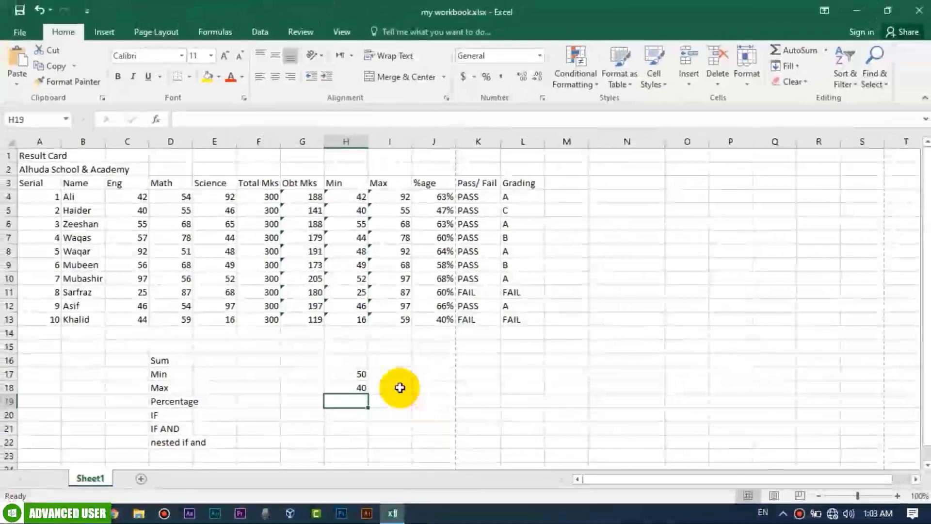
- Repeat the AutoSum of H17:H18 in H19 and delete that formula
left_click(800, 49)
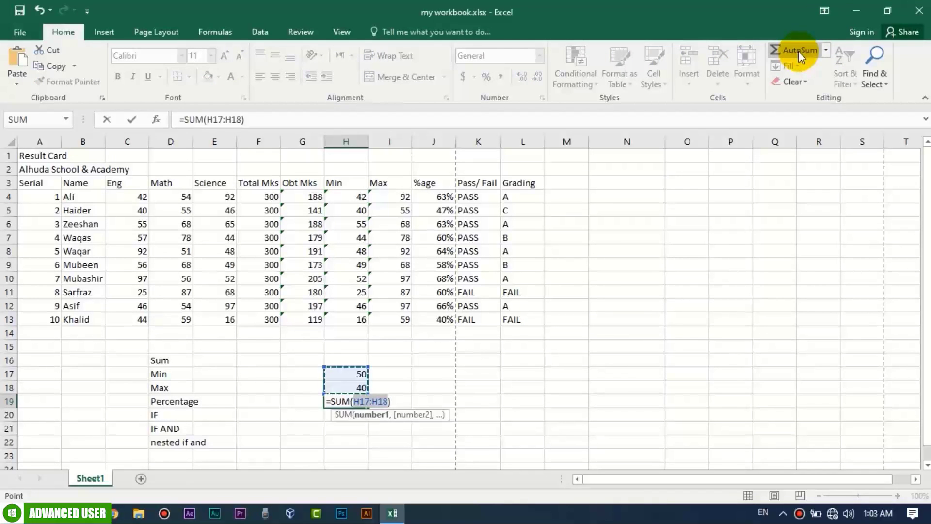
key("Return")
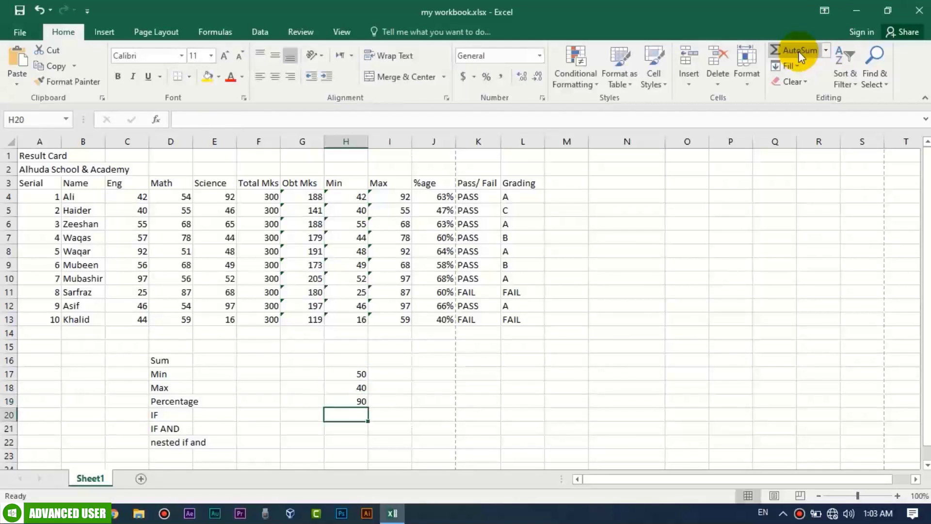
left_click(350, 401)
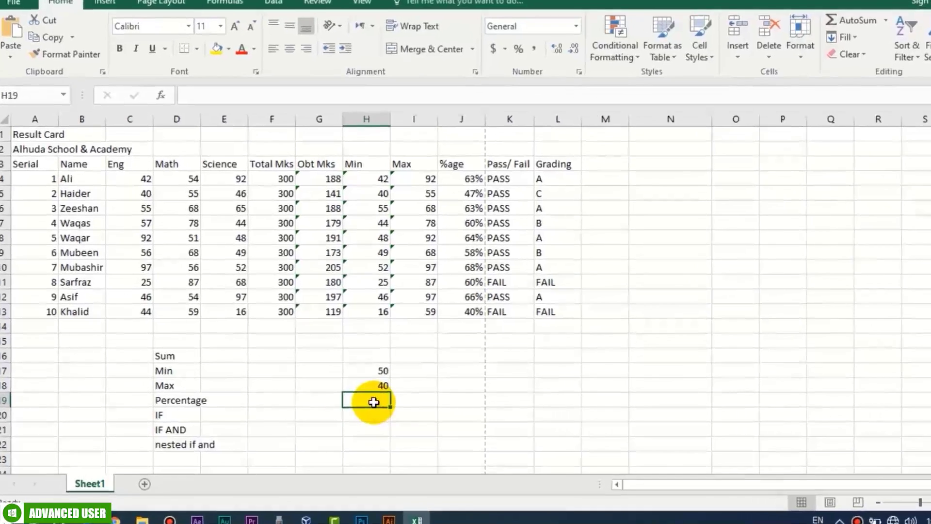
key("Delete")
- Add the two sample numbers in H19 with the formula =H17+H18
type("=")
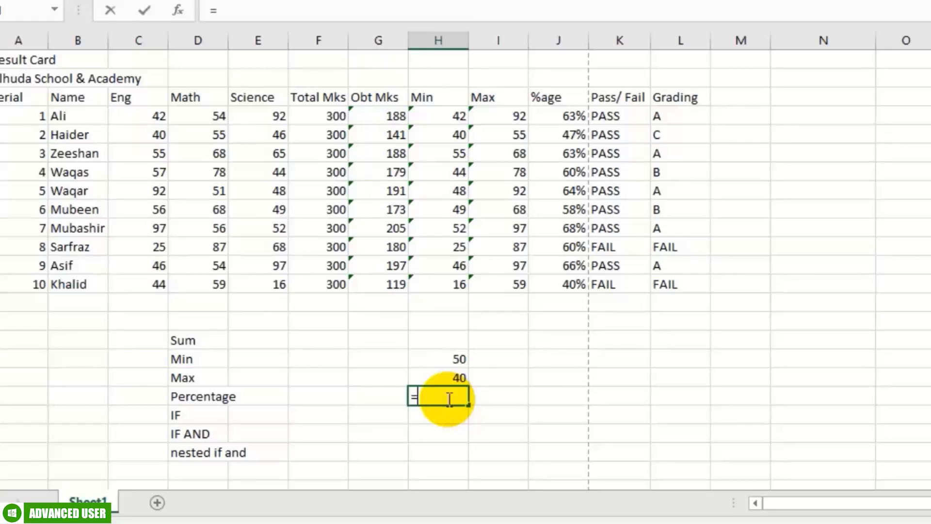
left_click(442, 360)
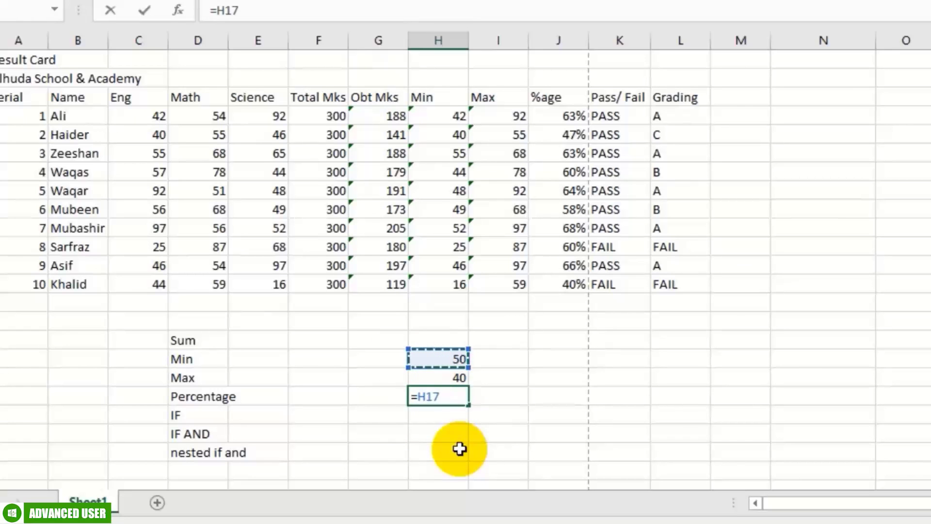
type("+")
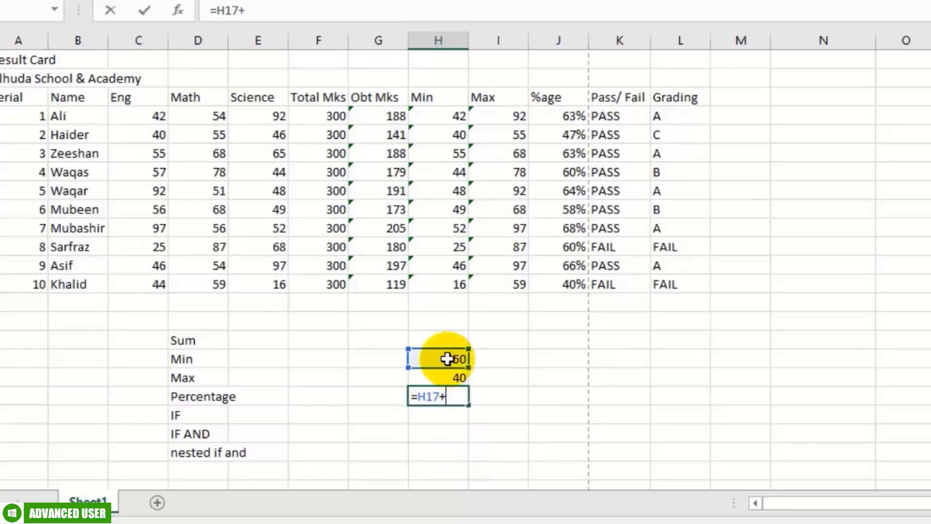
left_click(454, 378)
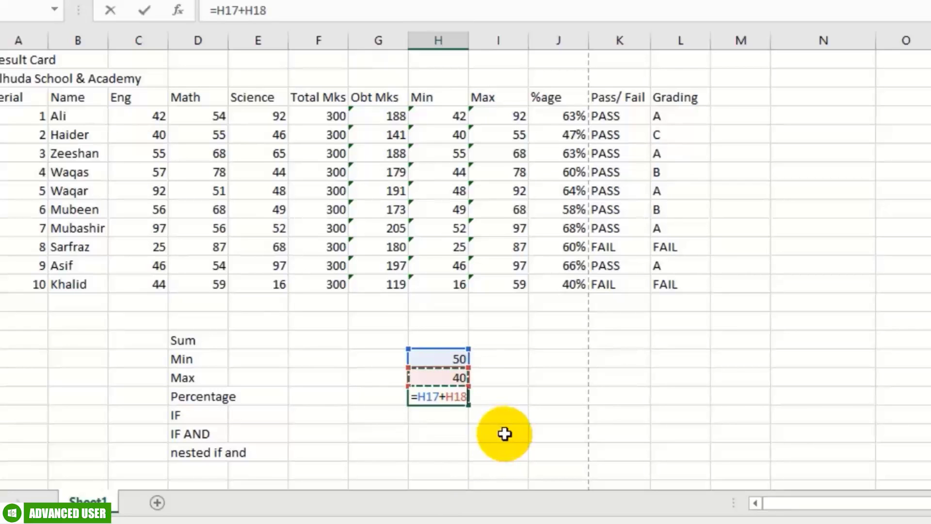
key("Return")
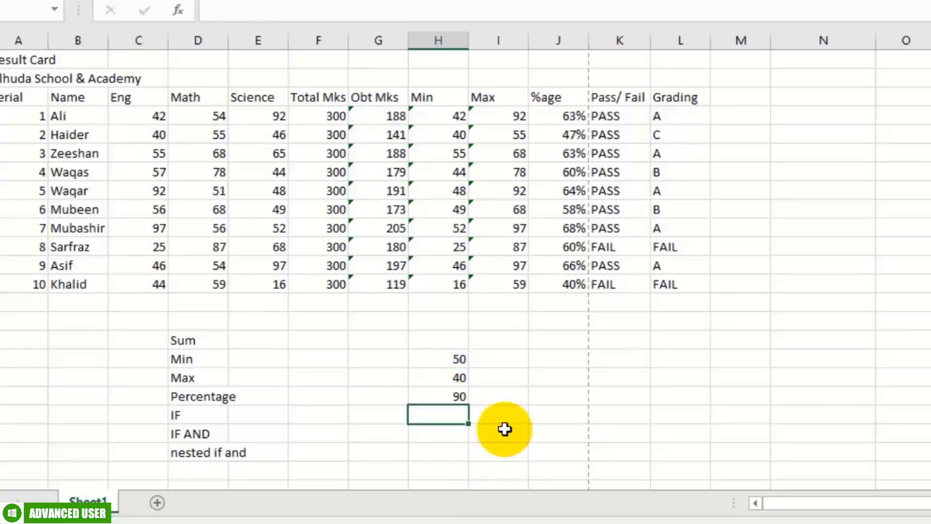
left_click(453, 398)
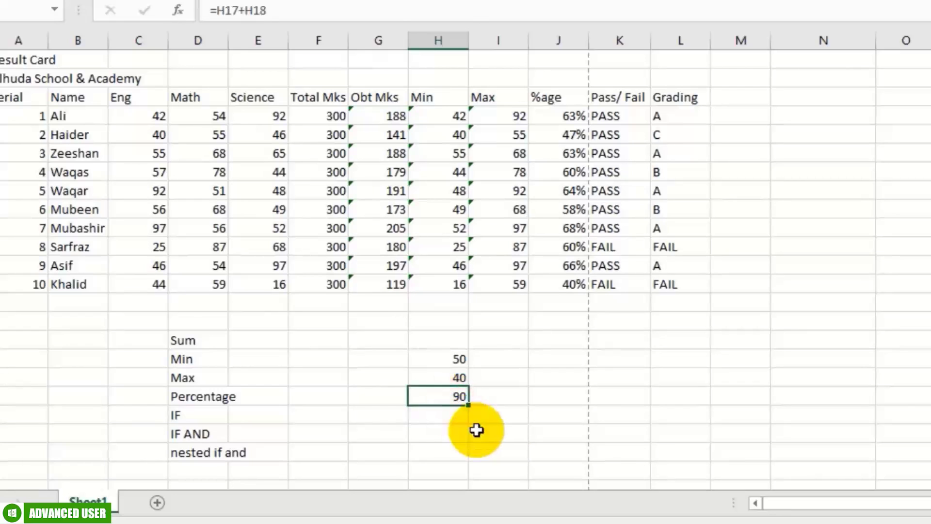
- Multiply the two sample numbers in I19 with the formula =H17*H18
left_click(487, 400)
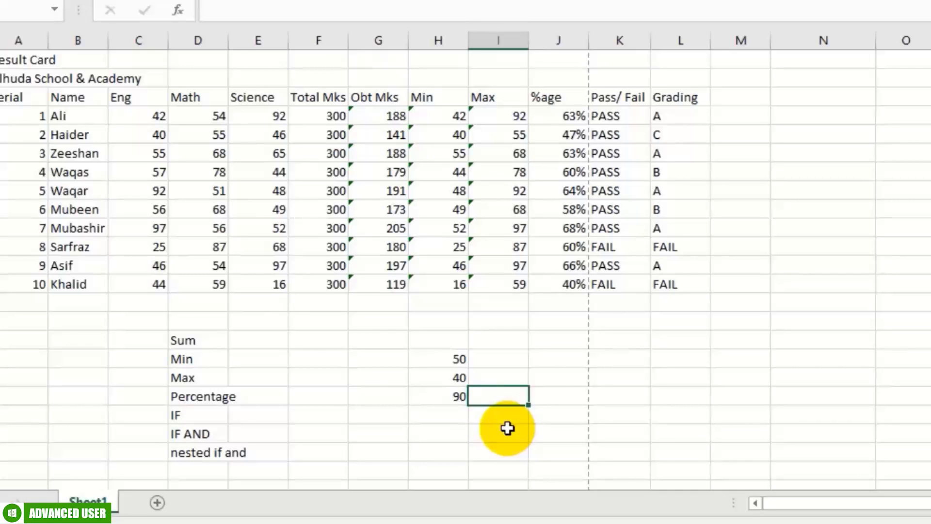
type("+")
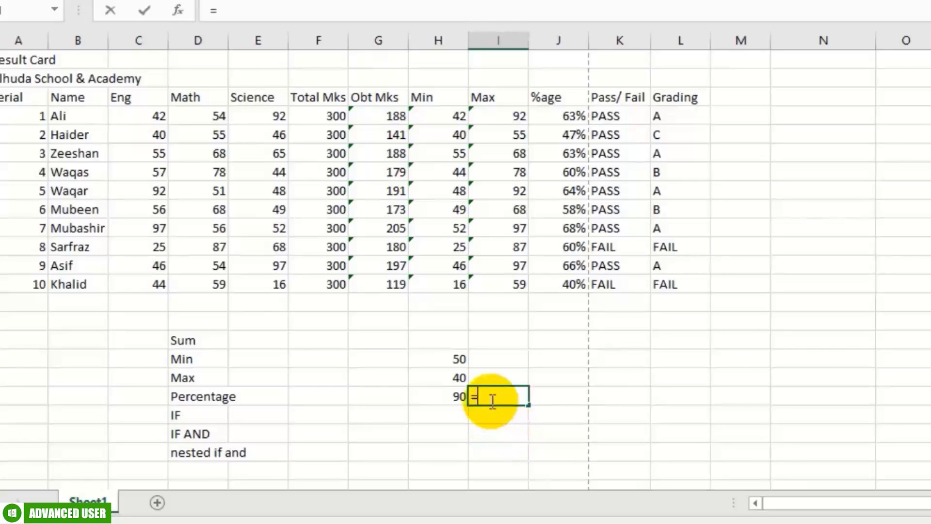
left_click(460, 360)
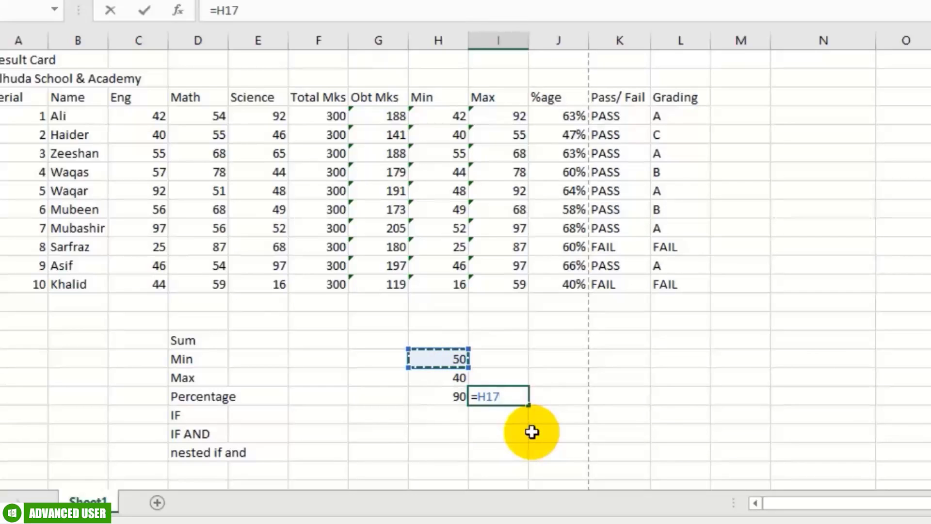
type("*")
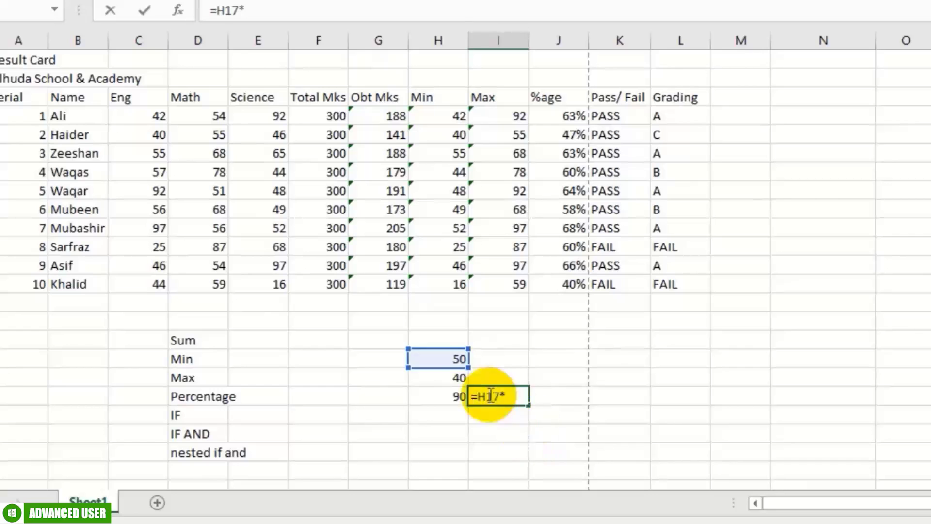
left_click(456, 378)
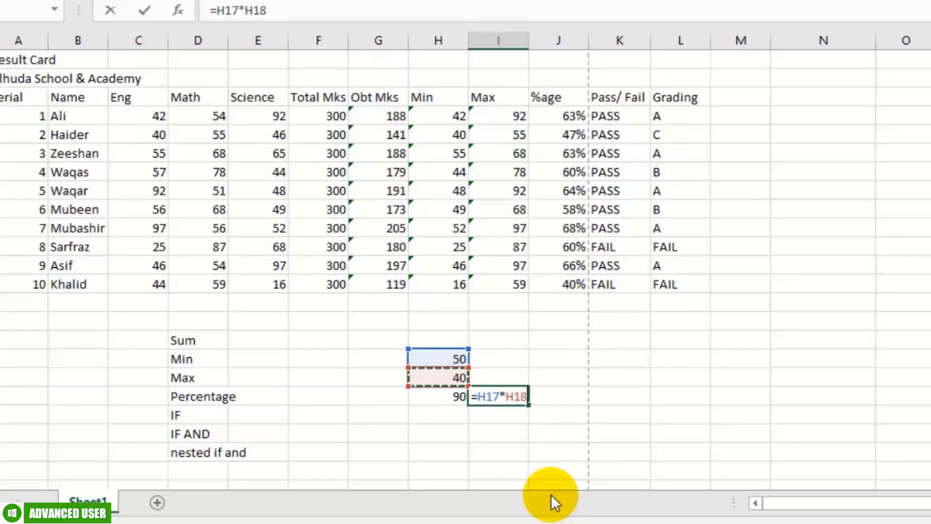
key("Return")
left_click(498, 399)
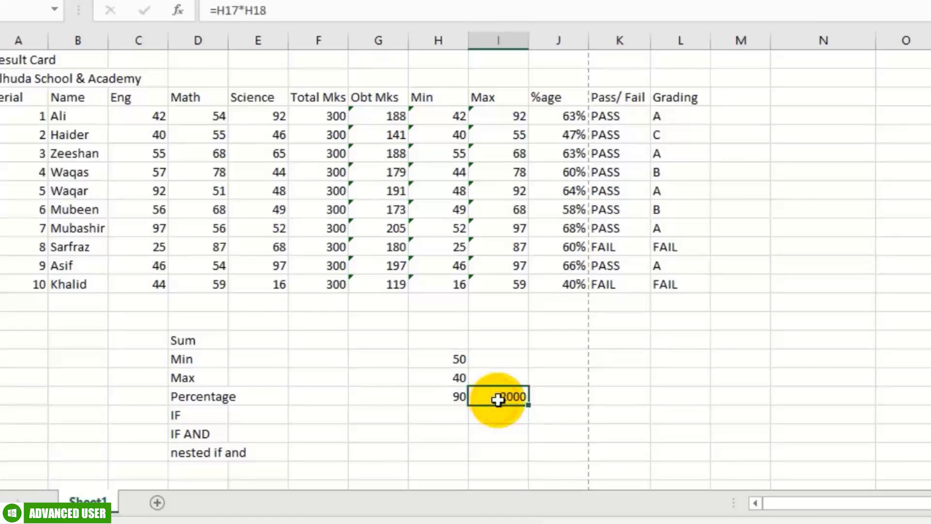
- Divide the second sample number by the first in J19 with the formula =H18/H17
left_click(553, 396)
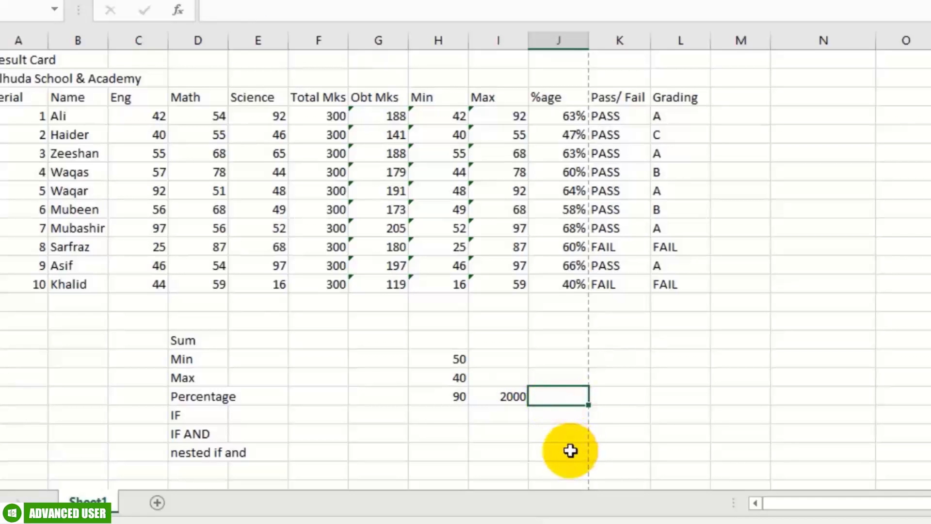
type("=")
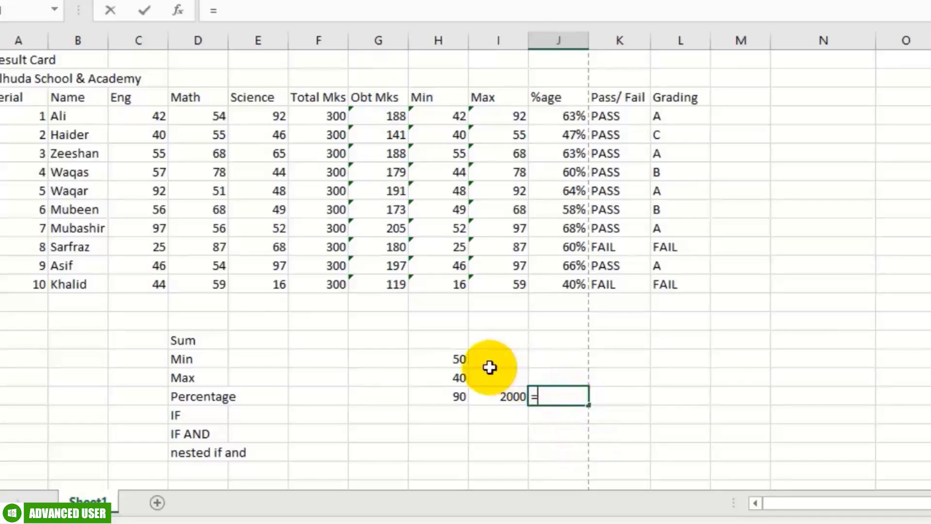
left_click(461, 379)
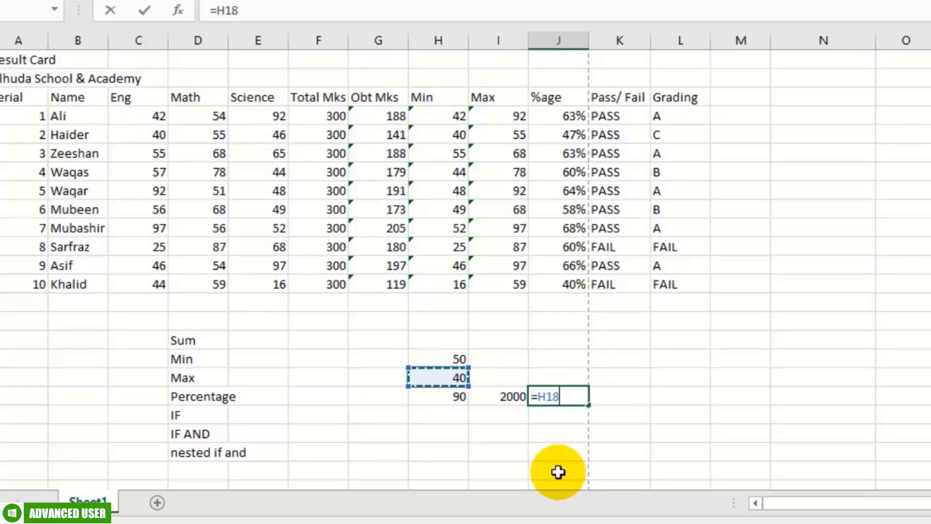
type("/")
left_click(463, 359)
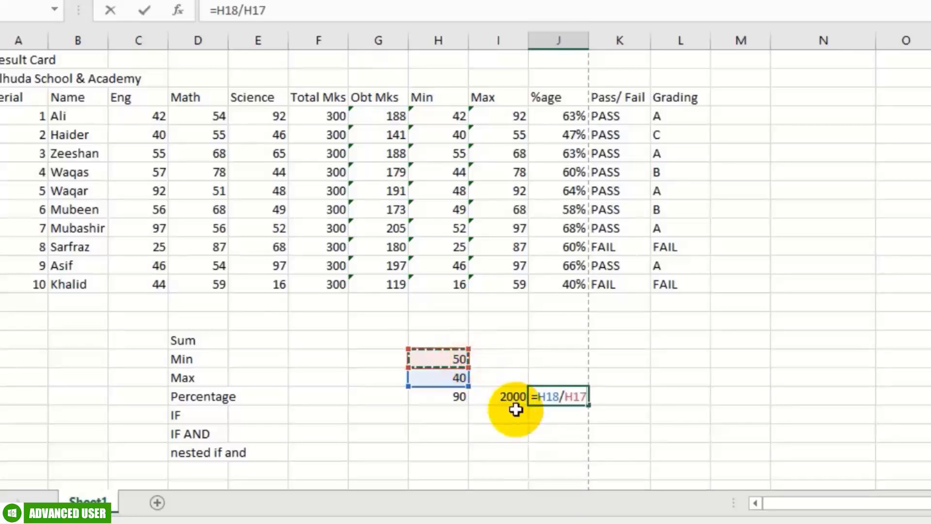
key("Return")
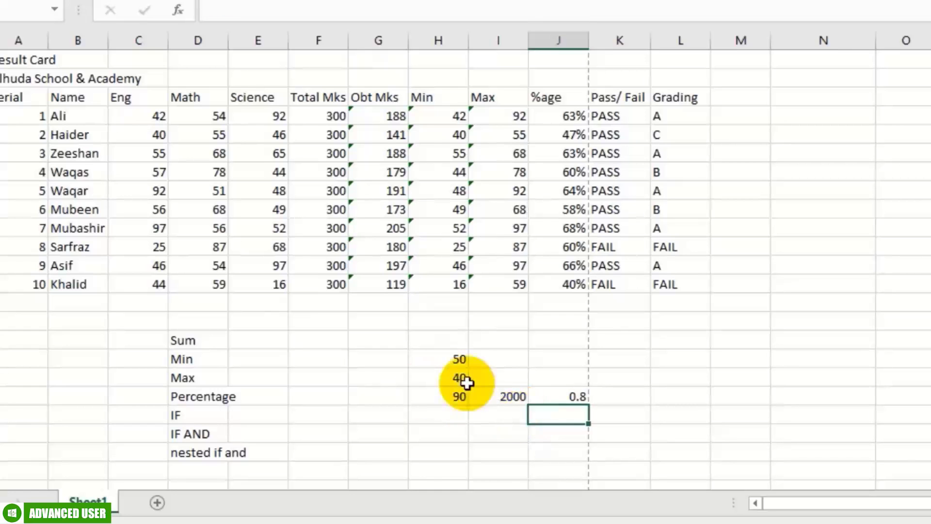
left_click(554, 395)
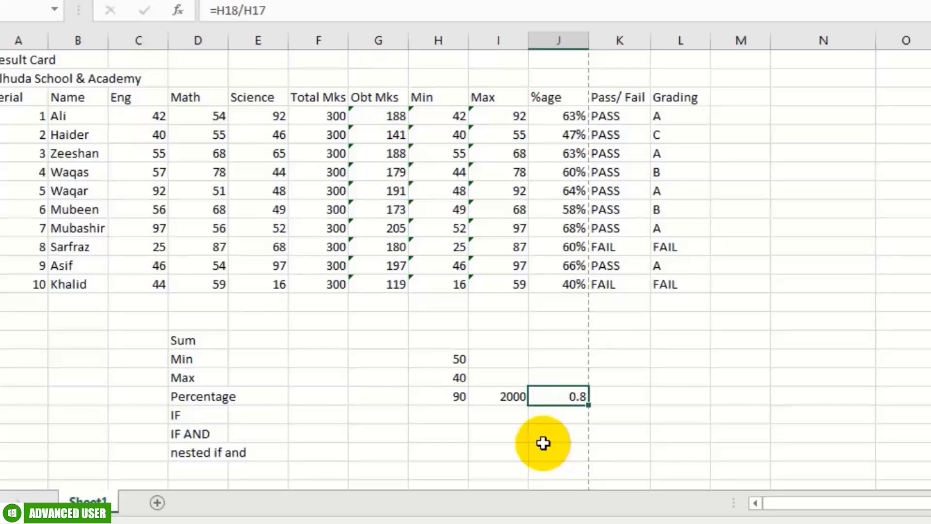
- Clear the formula notes and sample calculations from C16:J23 below the result card
left_click_drag(116, 341, 558, 470)
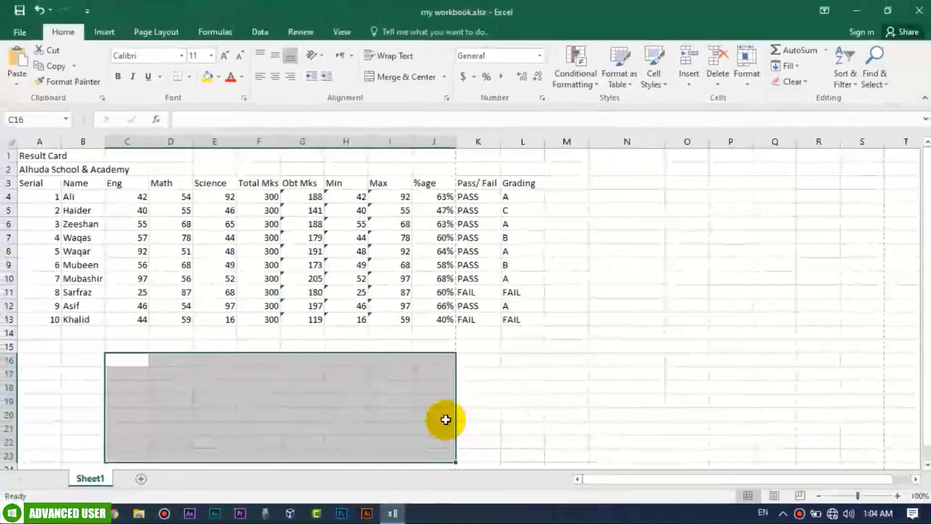
left_click(422, 357)
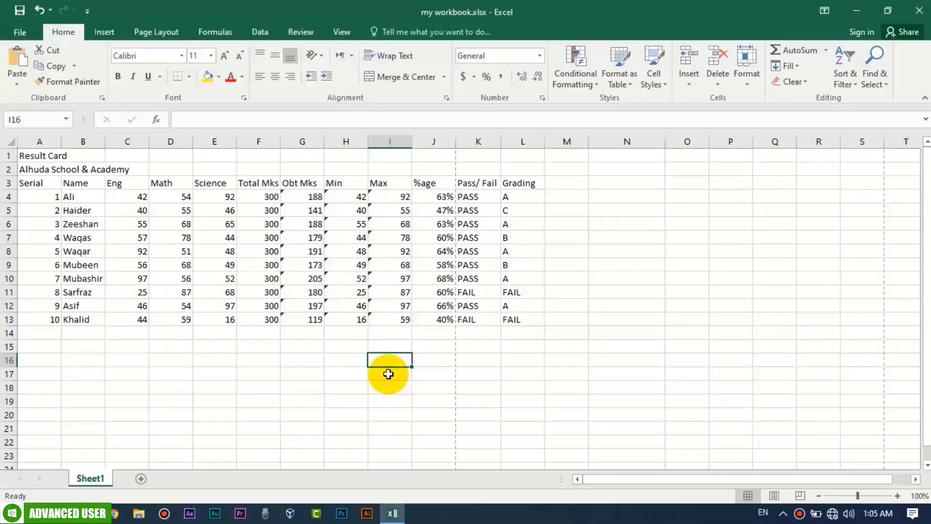
left_click(339, 377)
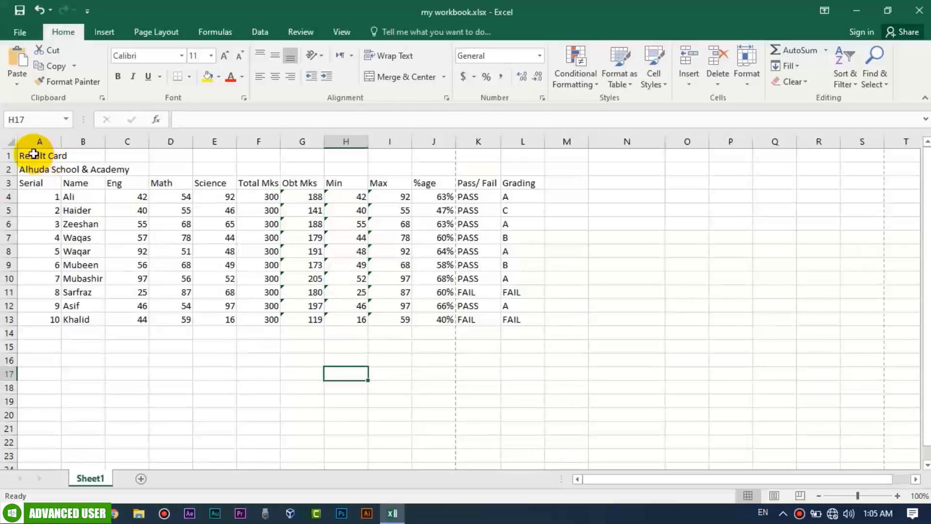
- Convert the result card range A3:L13 into a table with headers, and undo the conversion
left_click_drag(30, 153, 185, 235)
left_click_drag(30, 183, 502, 324)
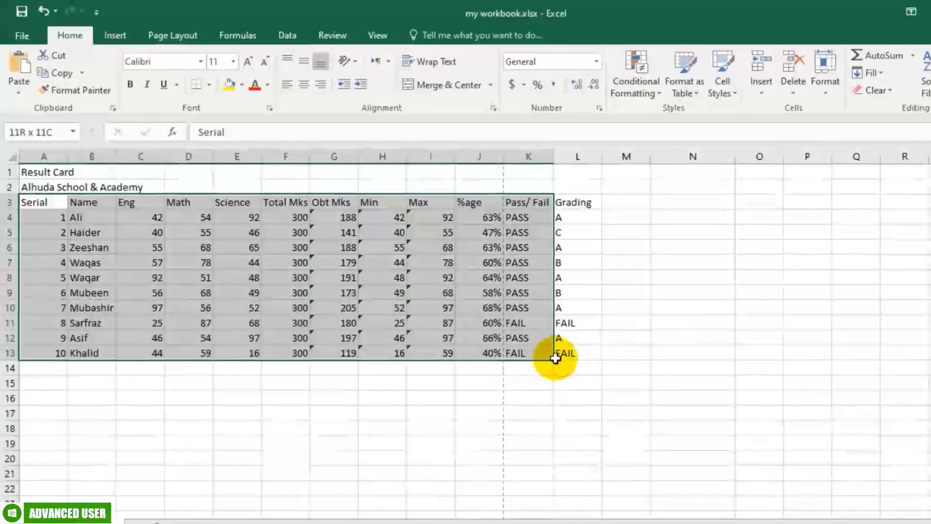
left_click_drag(555, 358, 557, 363)
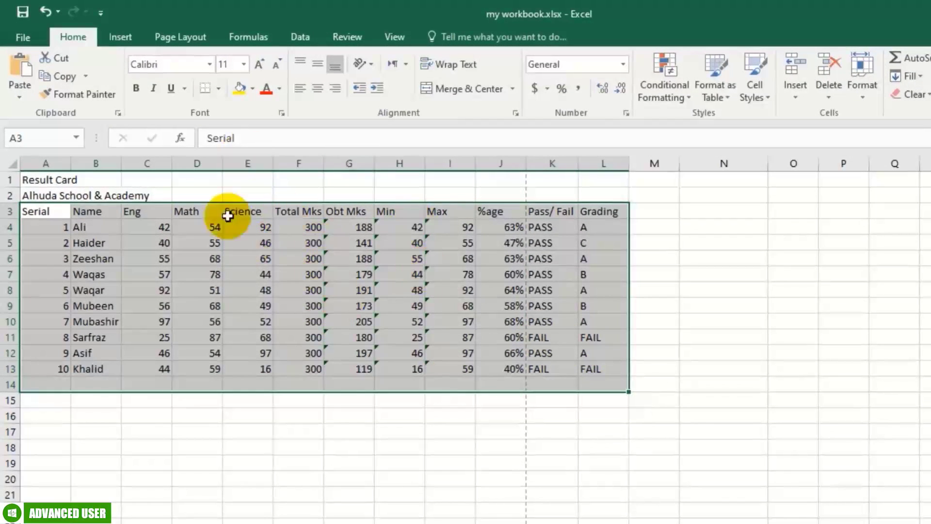
left_click(246, 399)
left_click_drag(37, 210, 592, 369)
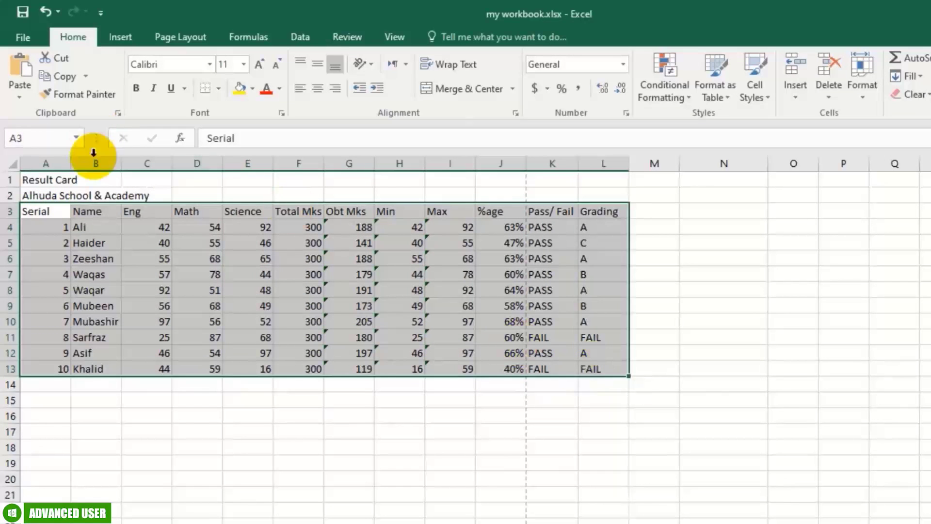
left_click(119, 38)
left_click(131, 72)
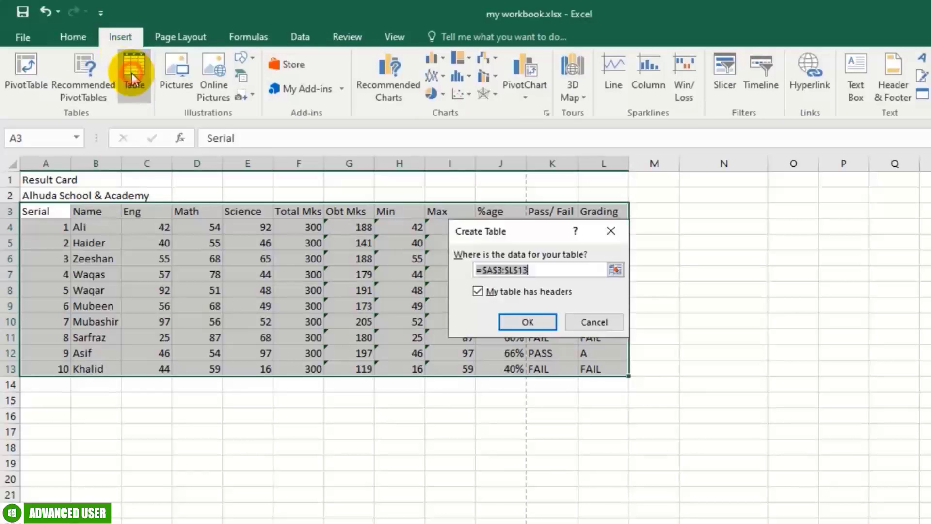
left_click(519, 324)
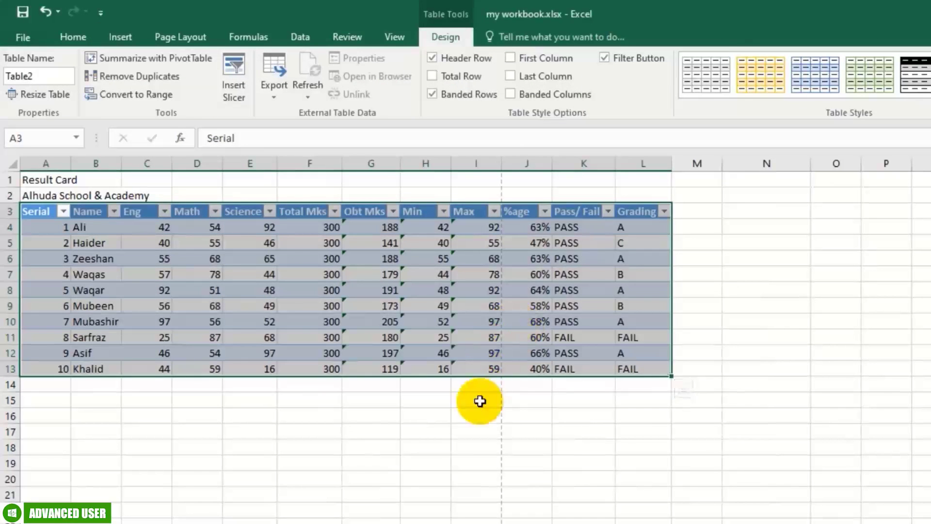
left_click(478, 399)
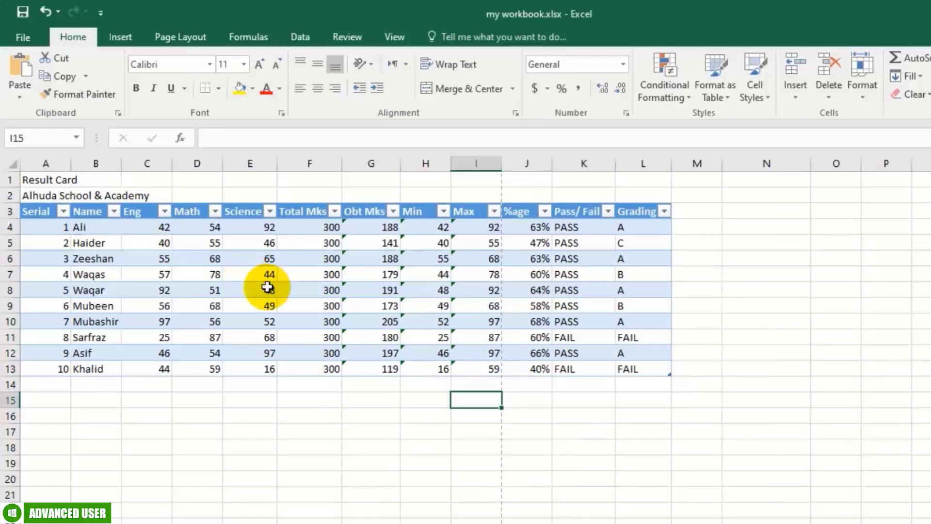
left_click(259, 406)
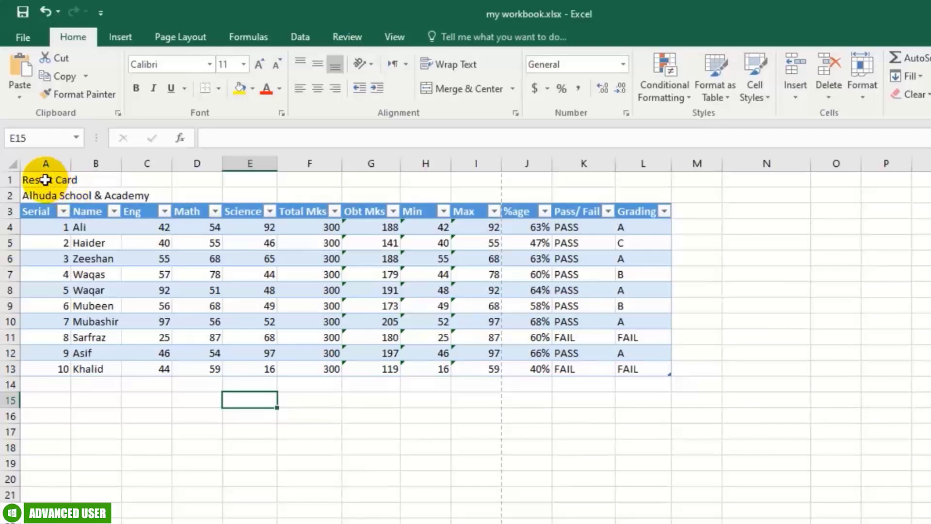
key("ctrl+z")
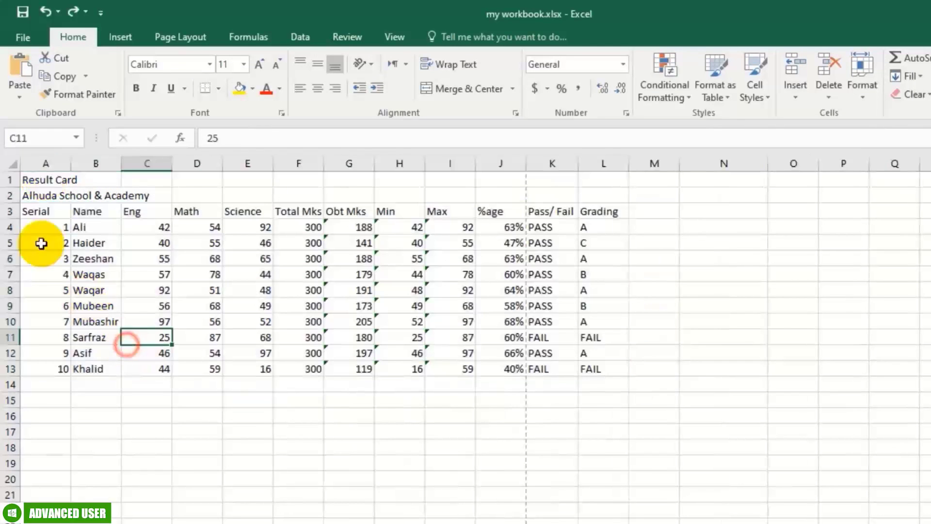
- Apply All Borders to the result card range A3:L13
left_click_drag(34, 209, 597, 370)
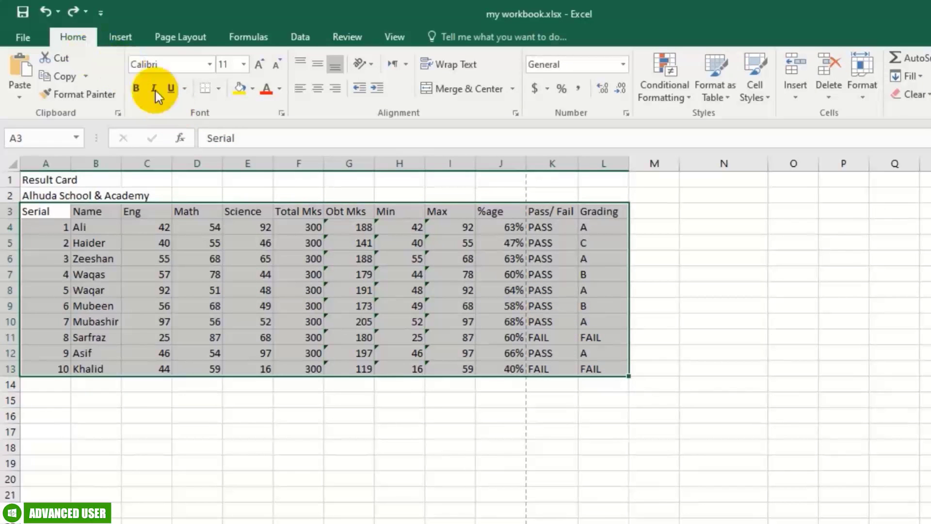
left_click(223, 91)
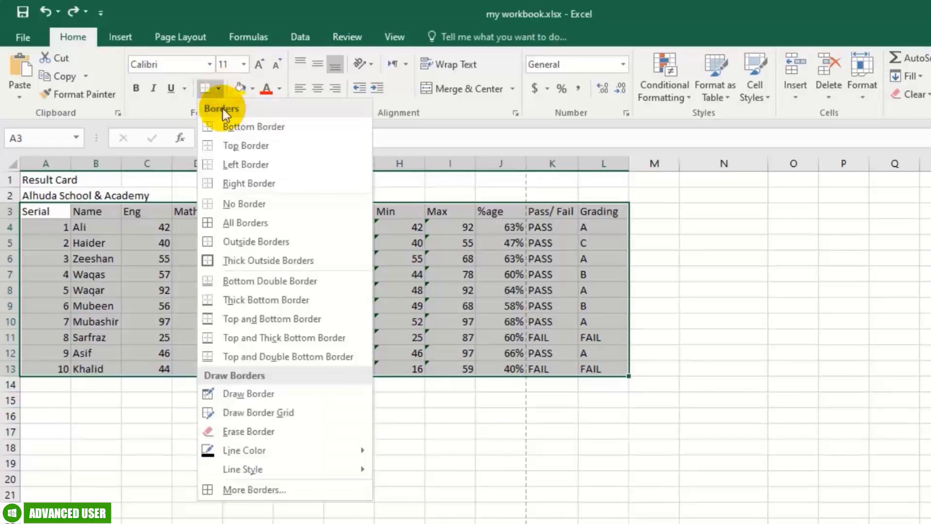
left_click(245, 222)
left_click(401, 430)
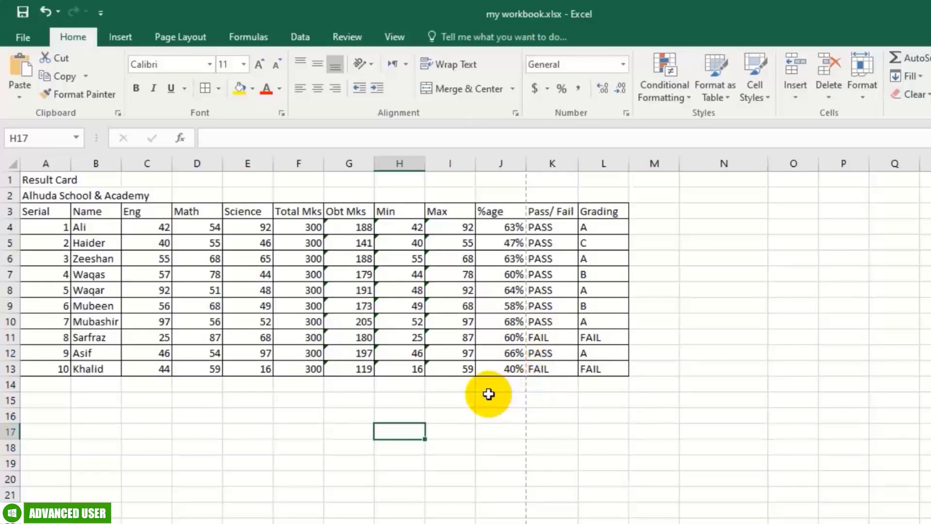
left_click(595, 476)
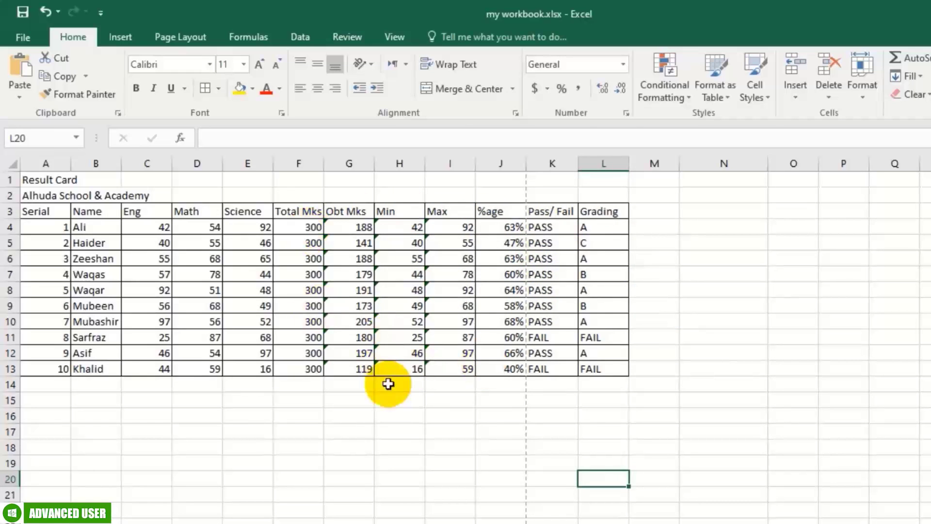
left_click(290, 384)
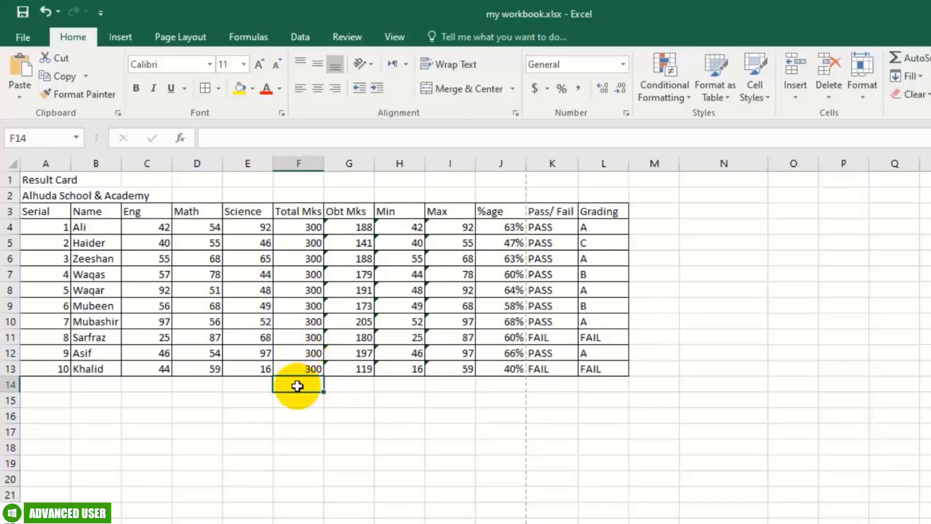
left_click(242, 397)
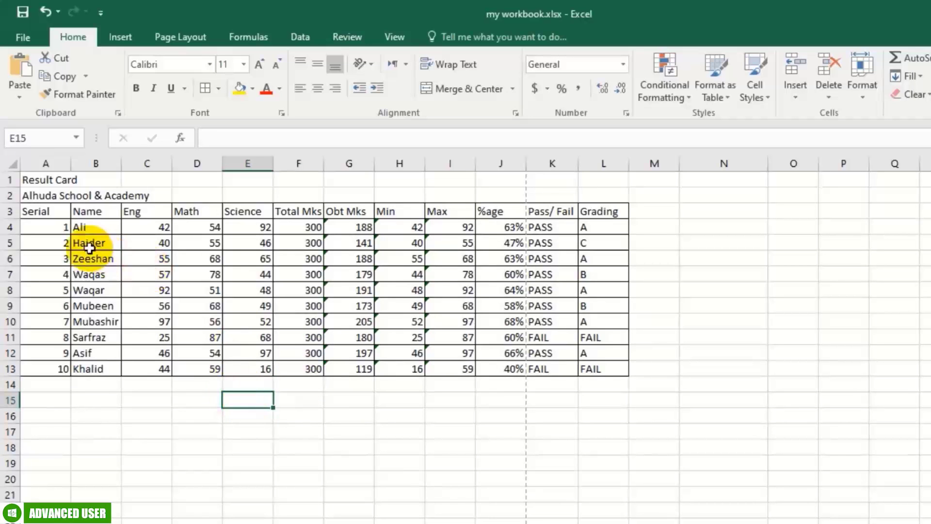
- Left-align the serial numbers in A4:A13
left_click_drag(52, 227, 52, 367)
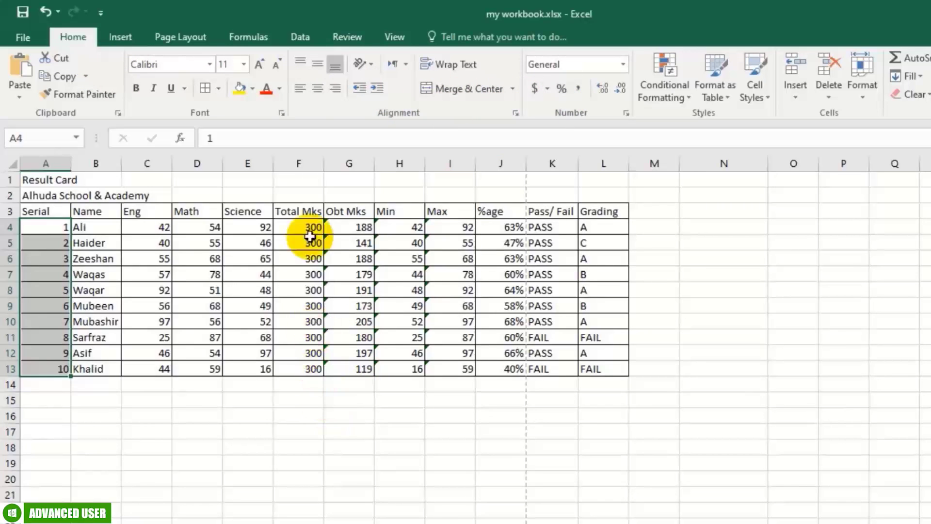
left_click(300, 88)
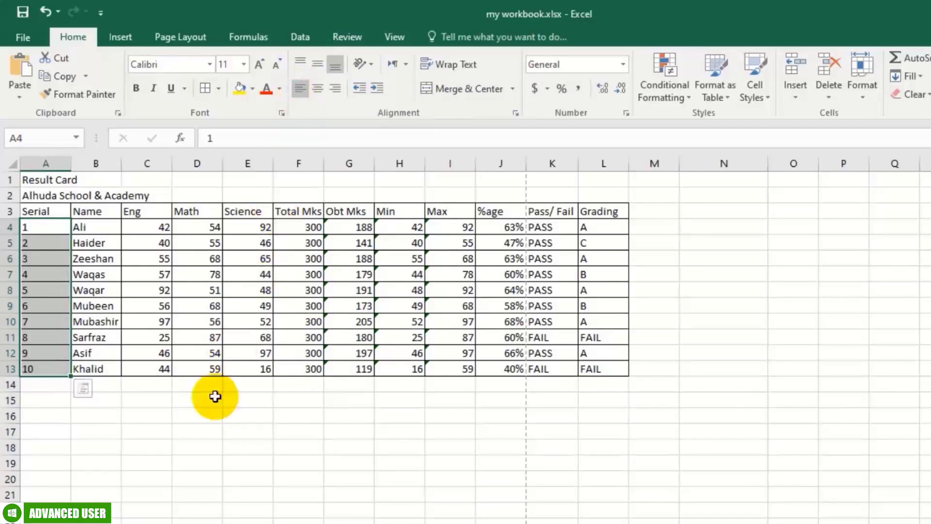
left_click(214, 430)
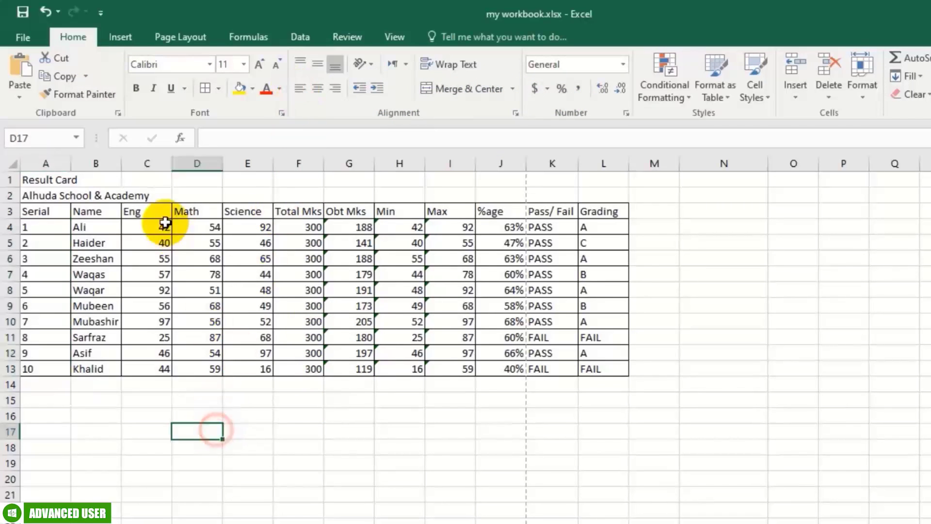
- Merge and center the Result Card title across A1:L1
left_click(30, 180)
left_click(141, 274)
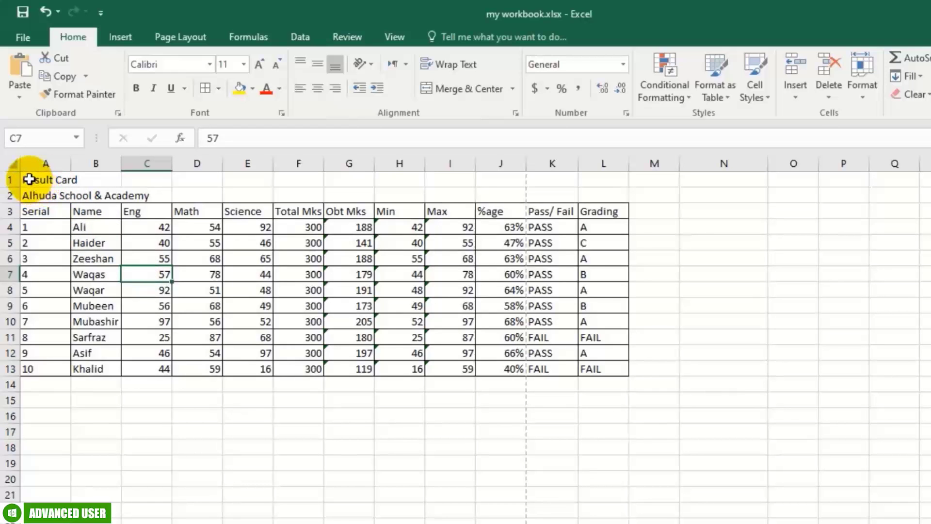
left_click(29, 179)
left_click_drag(29, 180, 598, 183)
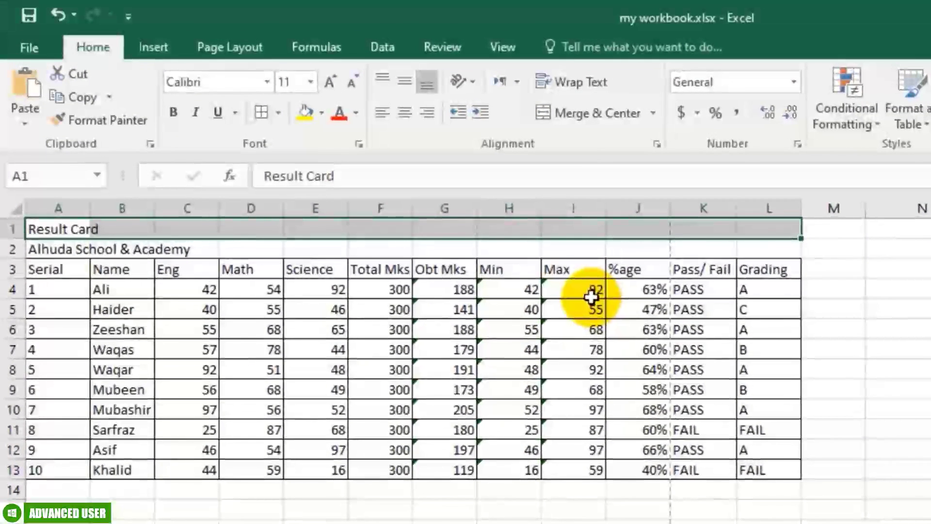
left_click(567, 118)
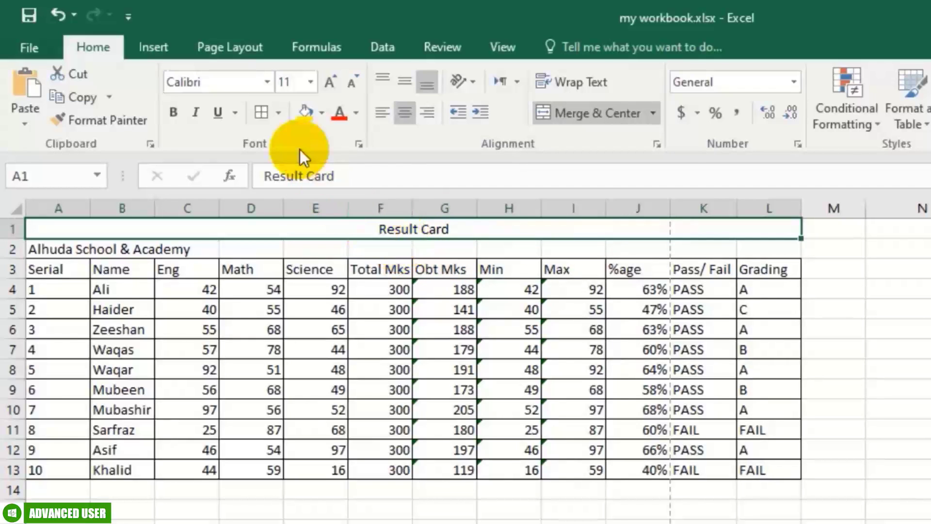
- Make the merged Result Card title bold, keeping the Calibri font
left_click(183, 81)
left_click(266, 81)
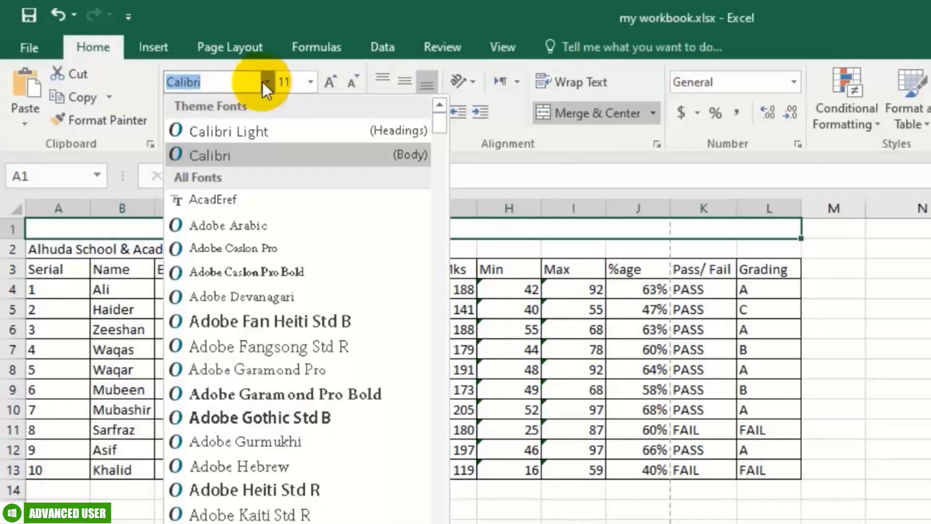
left_click(265, 82)
left_click(182, 110)
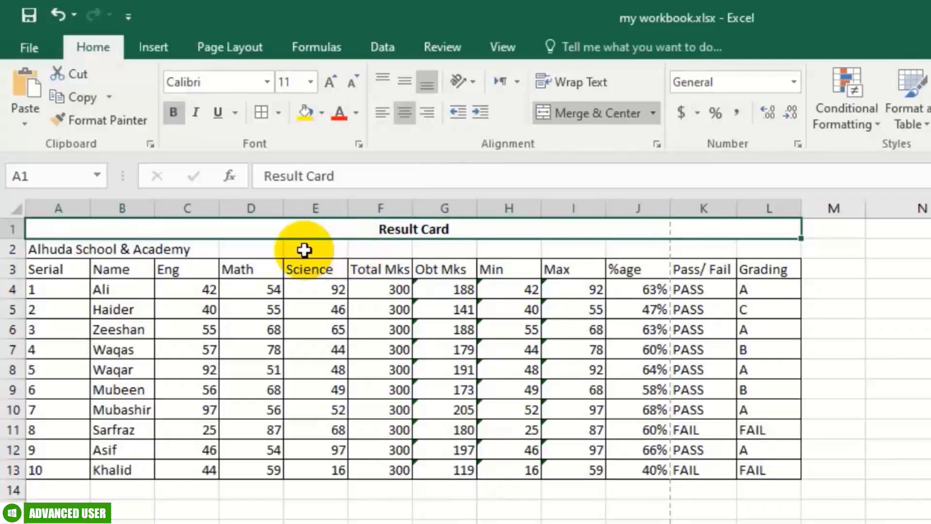
- Merge and center the Alhuda School & Academy line across A2:L2
left_click(54, 250)
left_click_drag(31, 244, 758, 249)
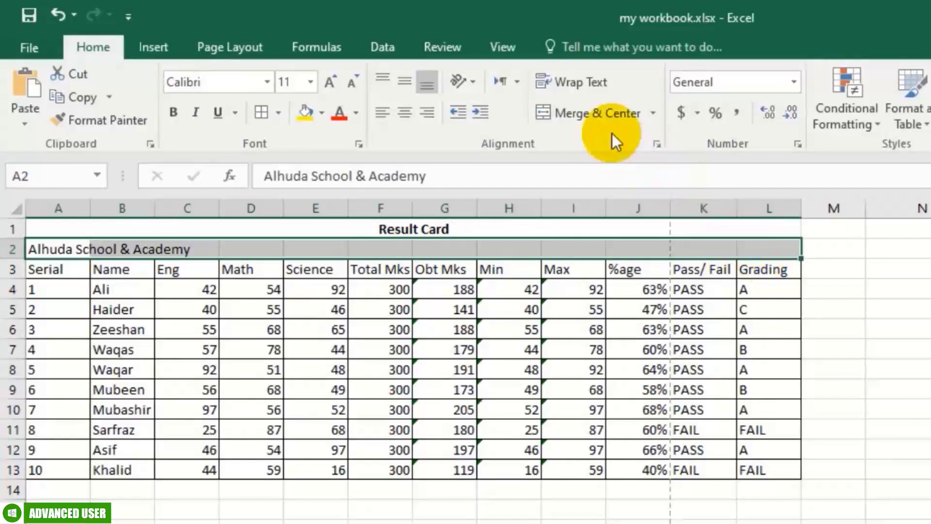
left_click(586, 116)
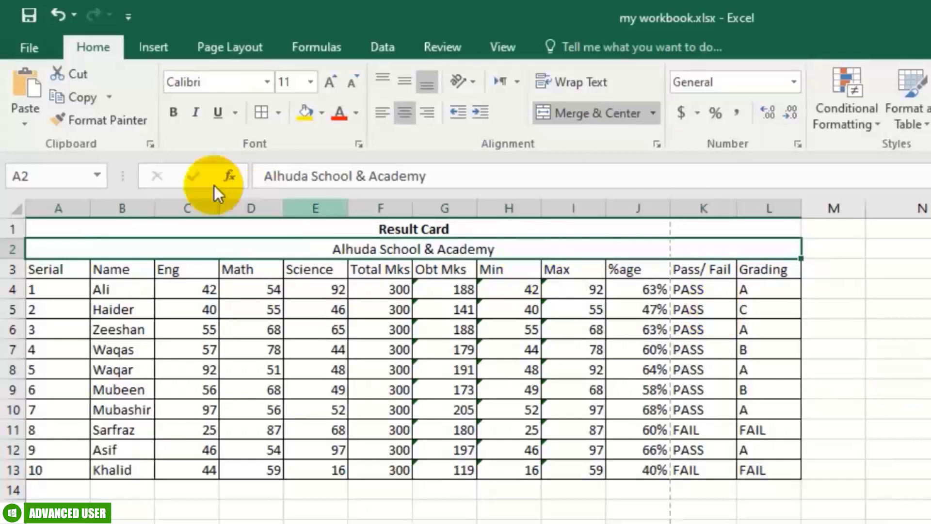
- Bold the school name in row 2 and the column headings in A3:L3, and undo both bold changes
left_click(166, 118)
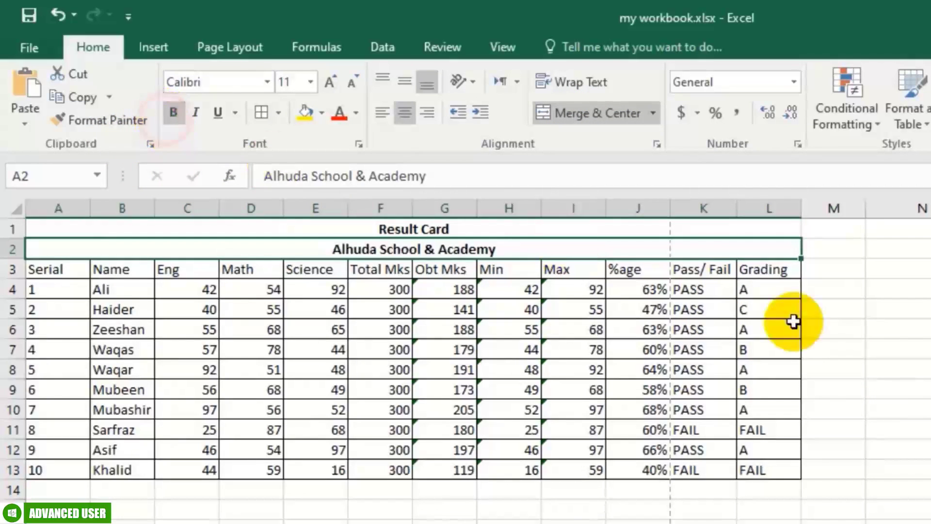
left_click(912, 369)
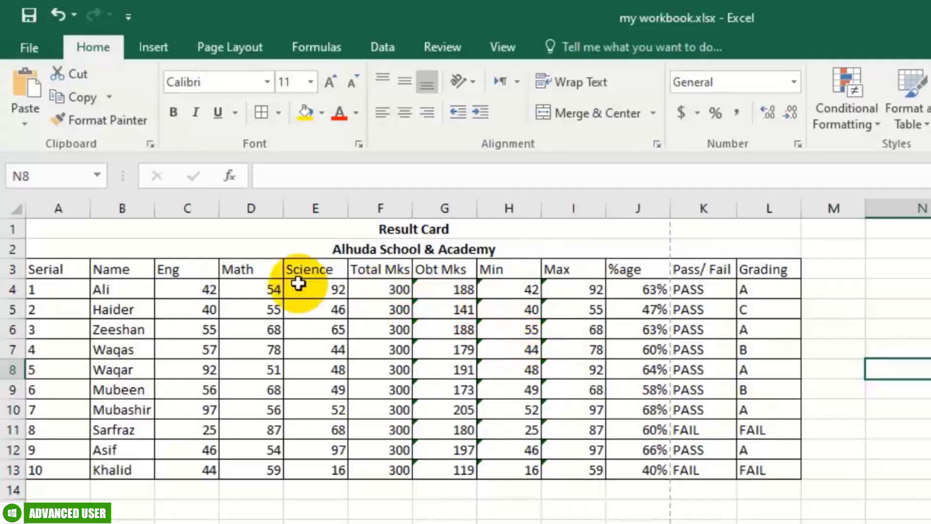
left_click_drag(69, 268, 748, 266)
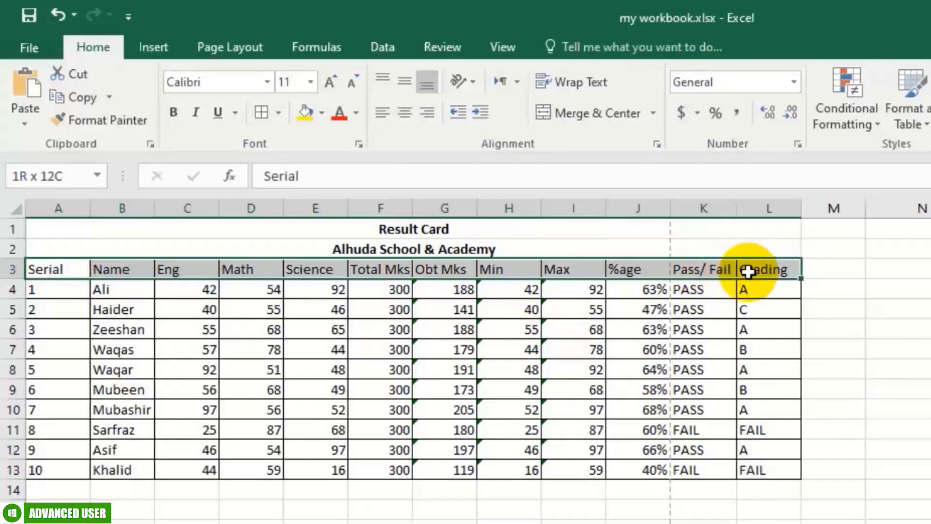
left_click(174, 113)
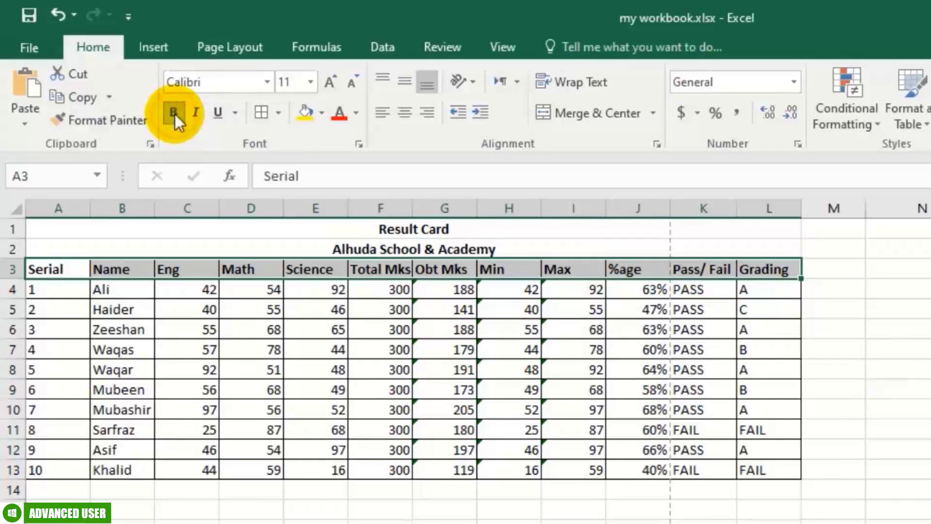
left_click(427, 520)
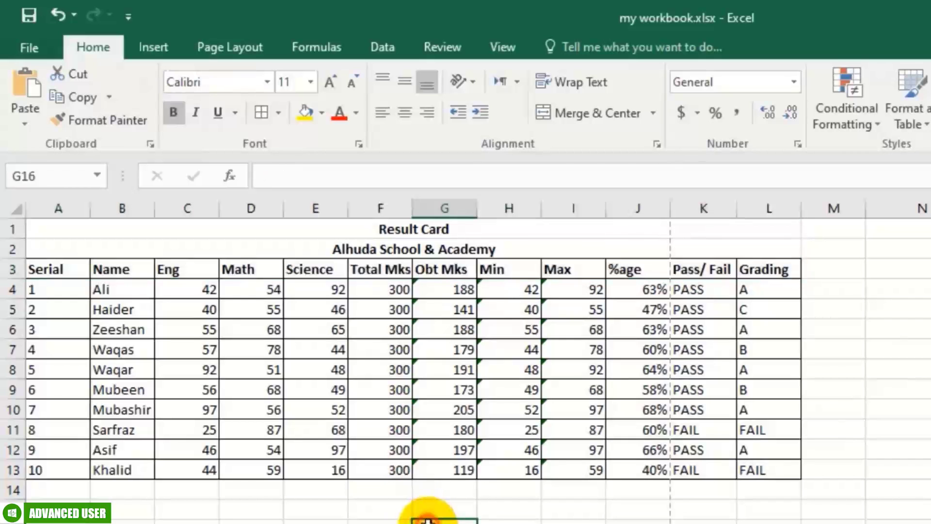
key("ctrl+z")
key("ctrl+z")
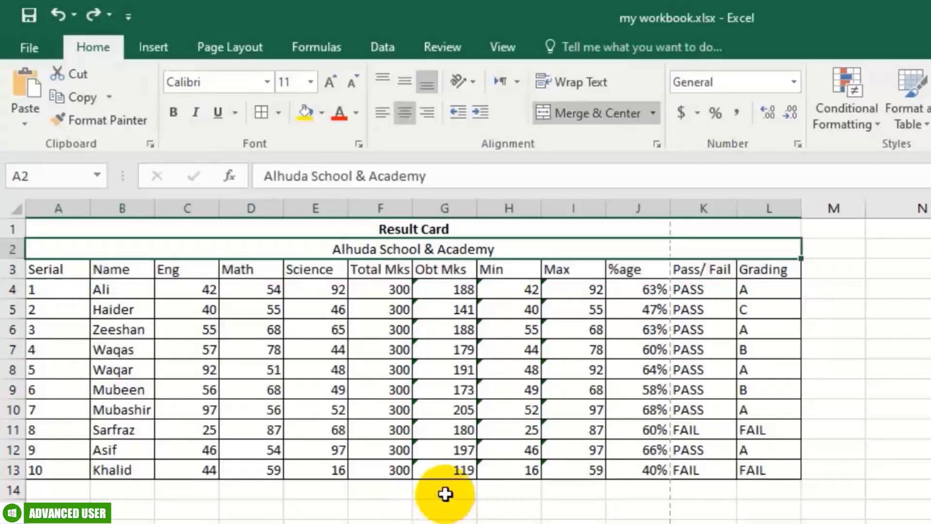
- Change the font color of the Result Card title in row 1 to dark blue
left_click(444, 235)
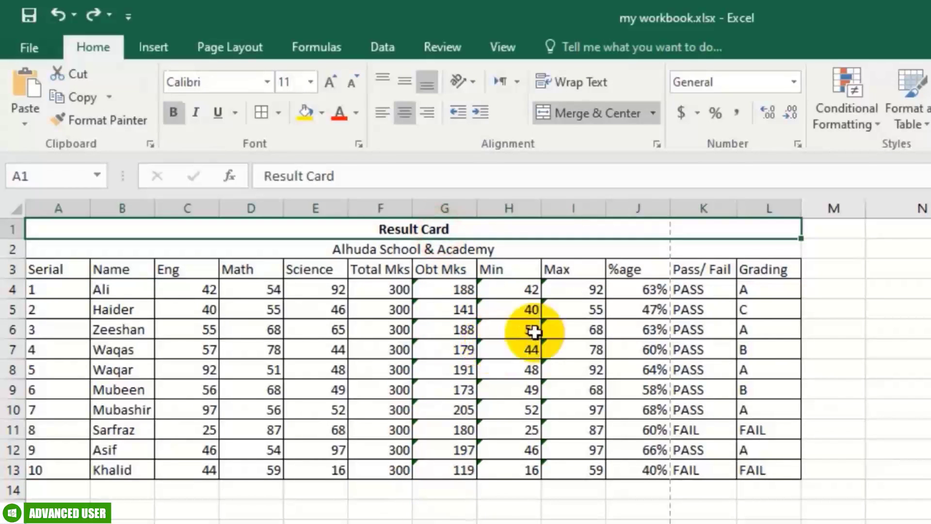
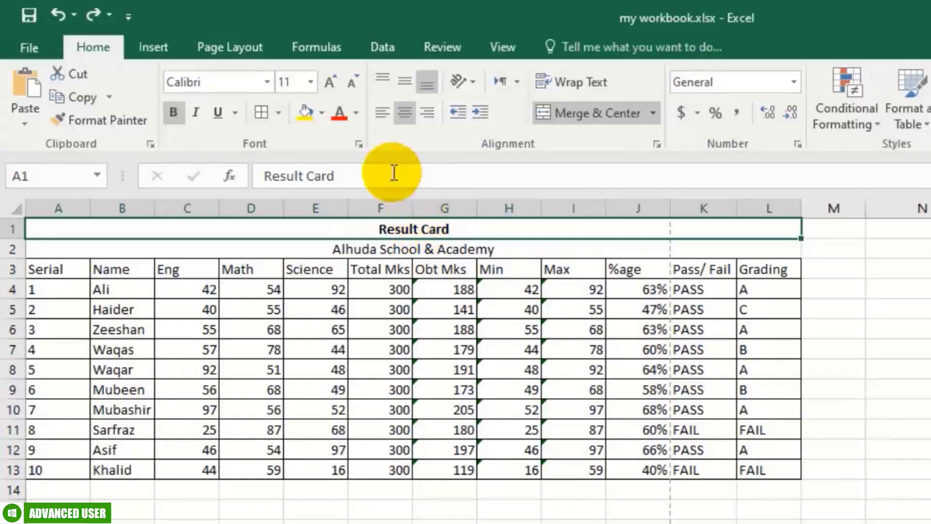
left_click(357, 114)
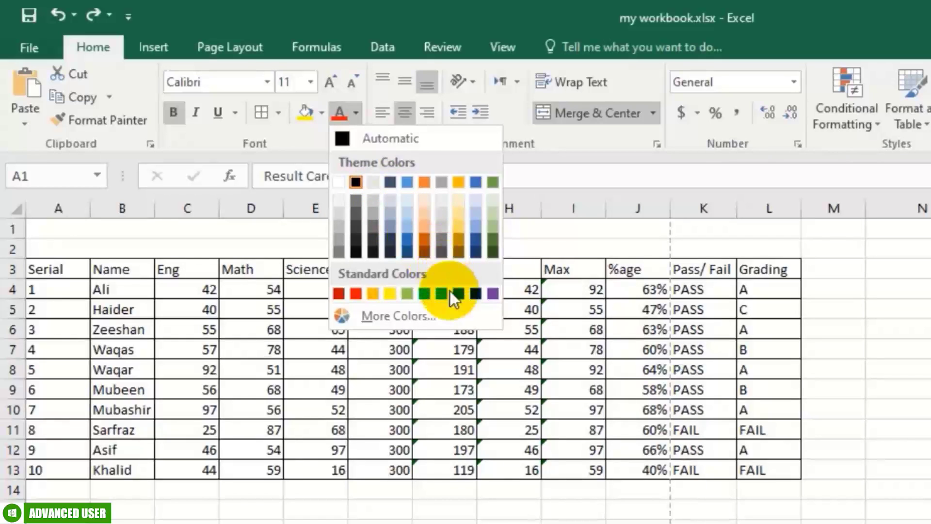
left_click(473, 294)
left_click(451, 270)
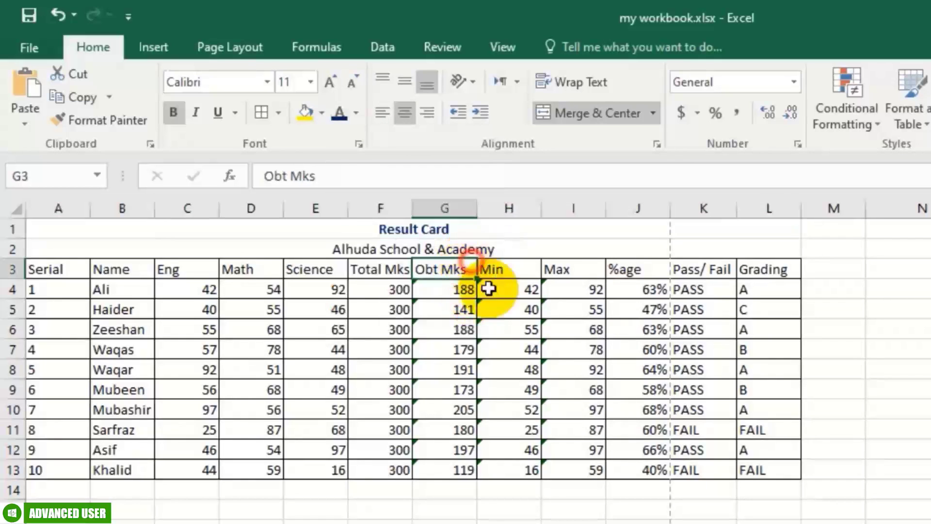
- Try to copy the Result Card title's formatting onto the column headings in A3:L3 with Format Painter, and undo it
left_click(455, 231)
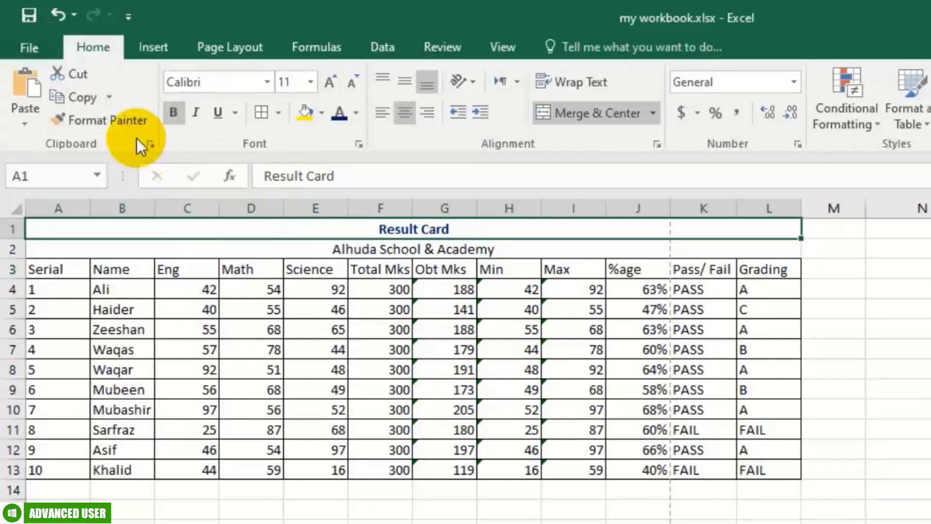
left_click(103, 121)
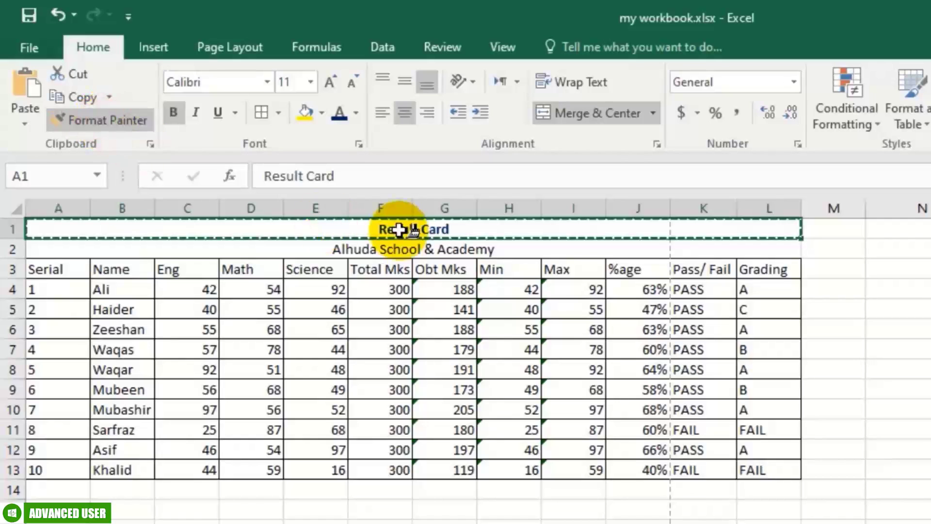
left_click(86, 273)
left_click_drag(88, 274, 746, 266)
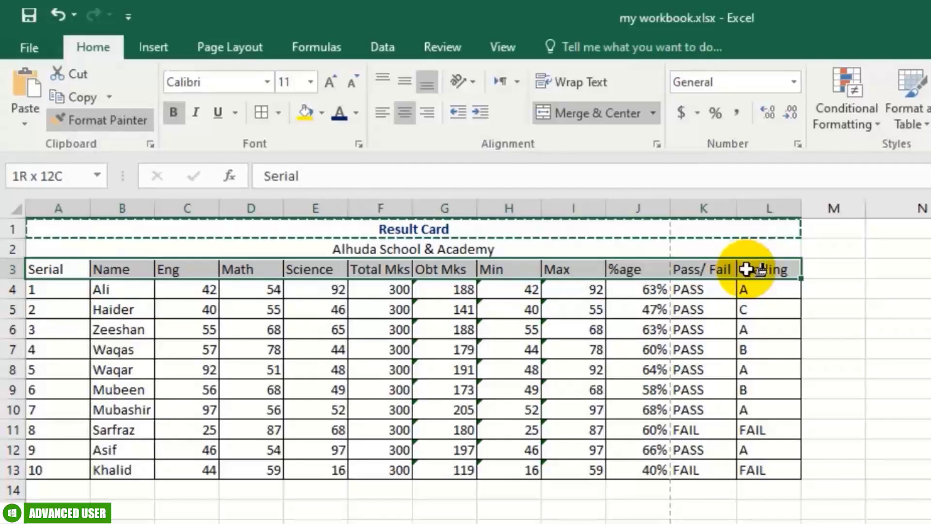
left_click_drag(746, 270, 746, 270)
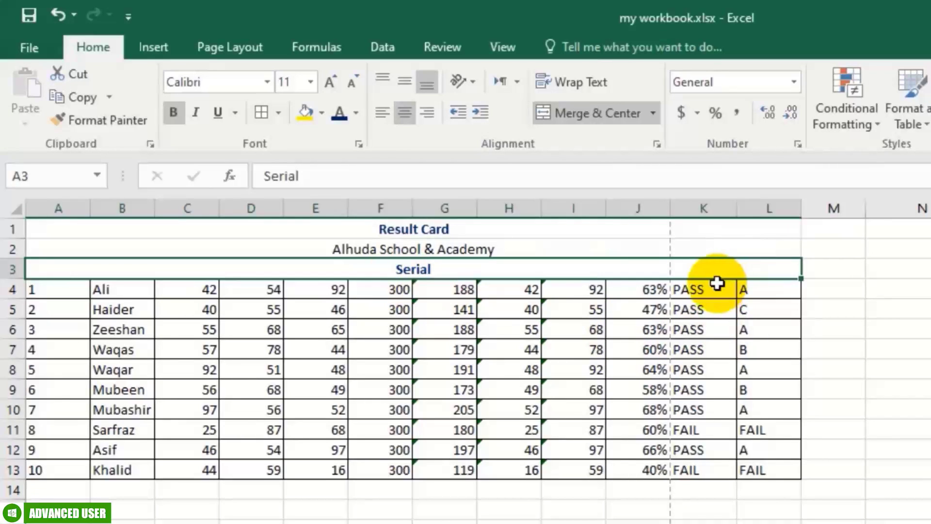
left_click(526, 231)
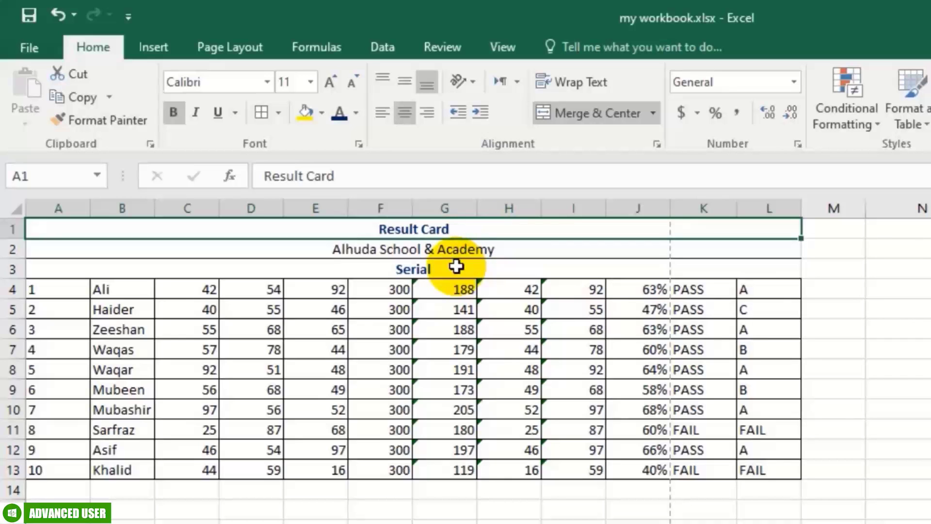
key("ctrl+c")
key("ctrl+z")
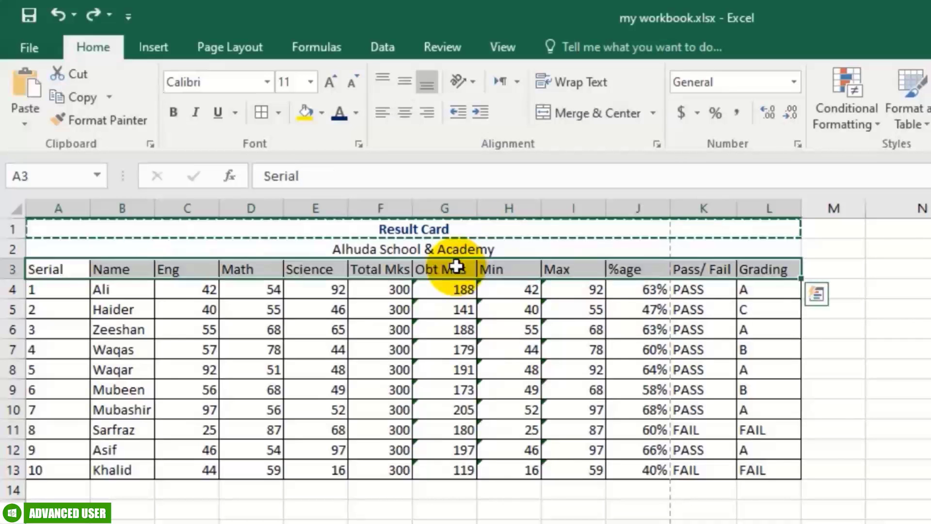
left_click(505, 326)
left_click(434, 236)
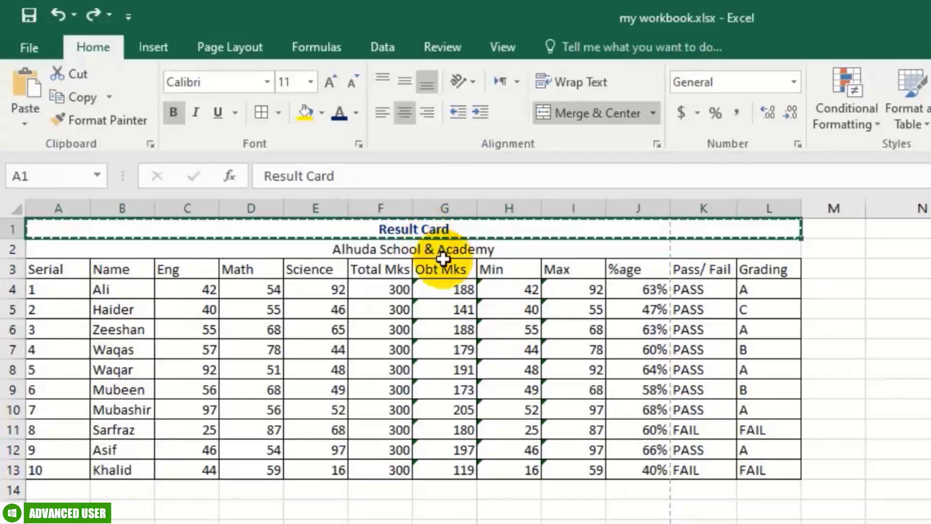
left_click(851, 329)
key("Delete")
left_click(747, 430)
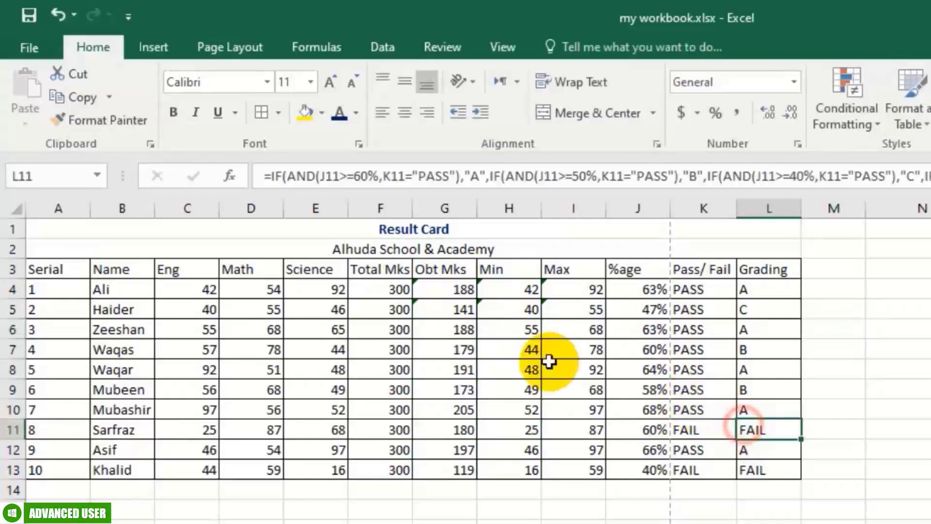
left_click(439, 490)
- Copy the Result Card title's formatting onto the Alhuda School & Academy line in row 2 with Format Painter
left_click(165, 253)
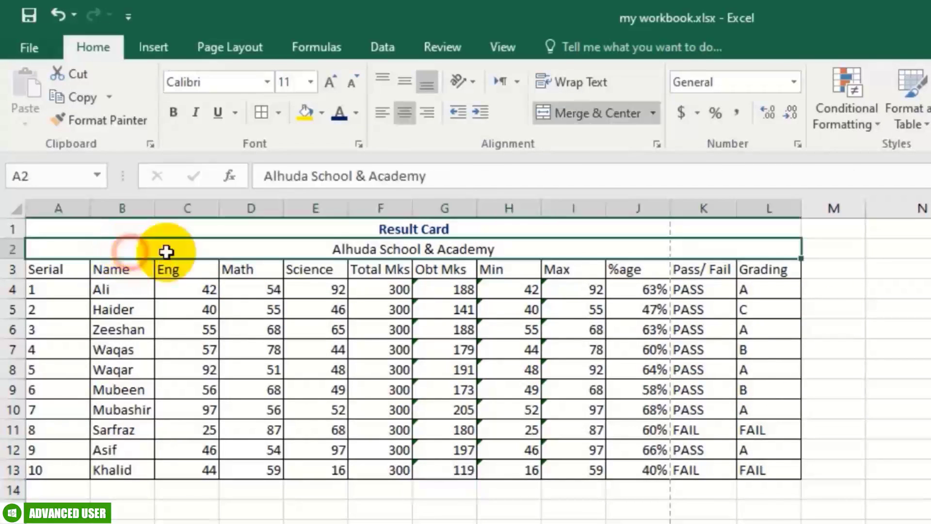
left_click(380, 231)
left_click(385, 250)
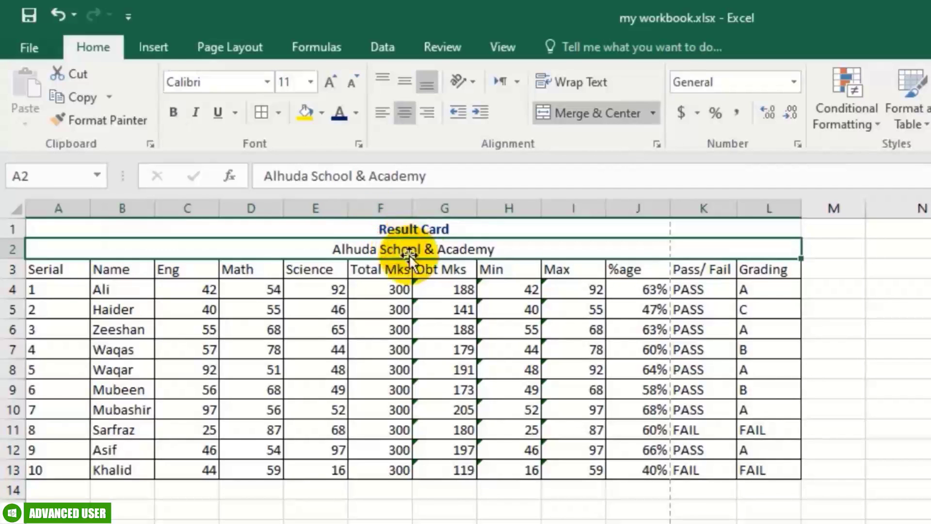
left_click(393, 230)
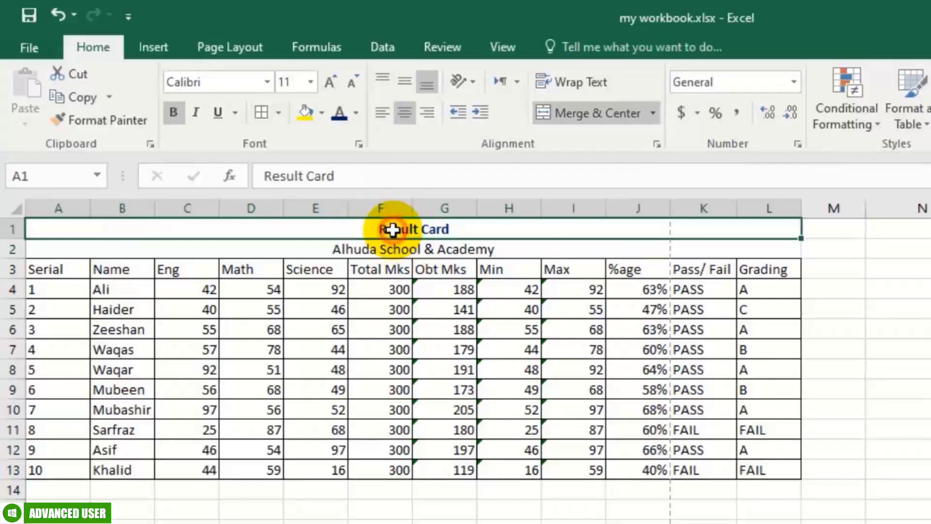
left_click(95, 127)
left_click(424, 249)
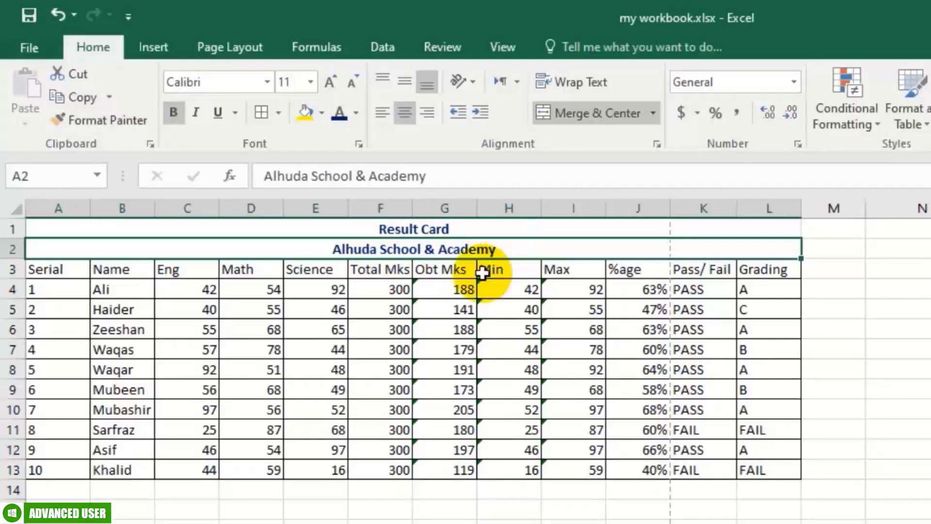
left_click(266, 473)
- Make the column headings in A3:L3 bold and color their text purple
left_click_drag(49, 269, 750, 269)
key("ctrl+b")
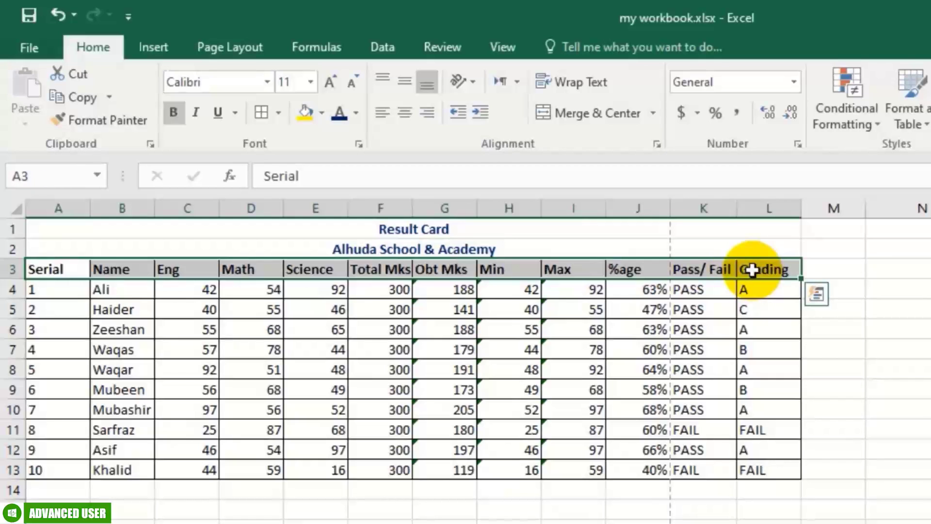
left_click(356, 121)
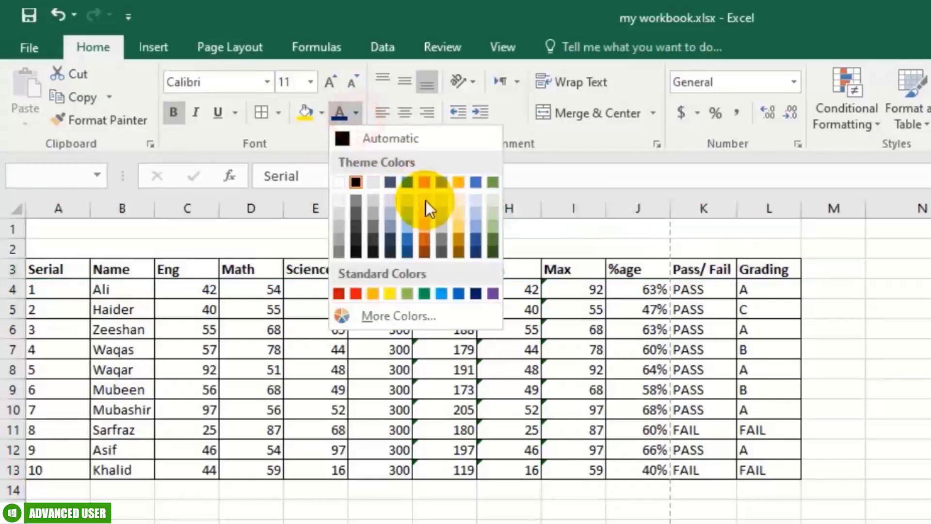
left_click(478, 292)
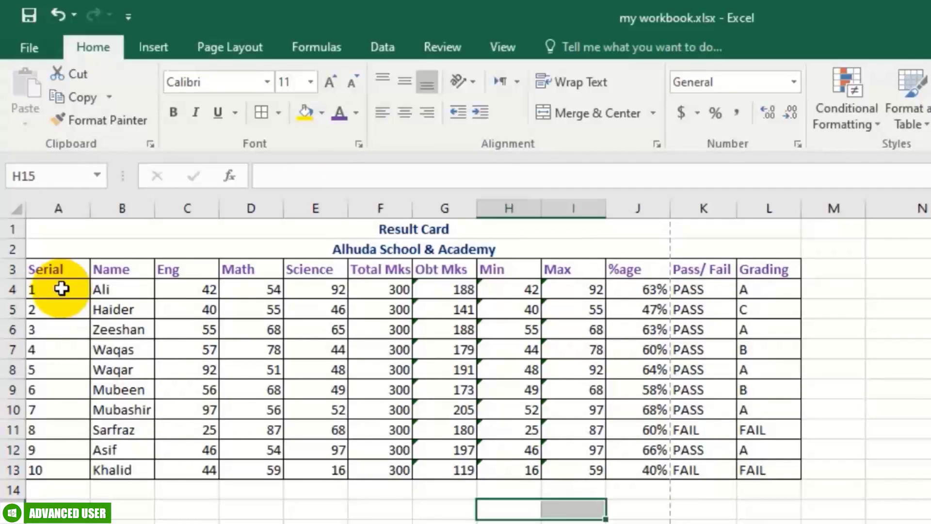
- Widen the Name column slightly
left_click(142, 292)
mouse_move(154, 207)
left_mouse_down()
mouse_move(191, 207)
mouse_move(157, 209)
left_mouse_up()
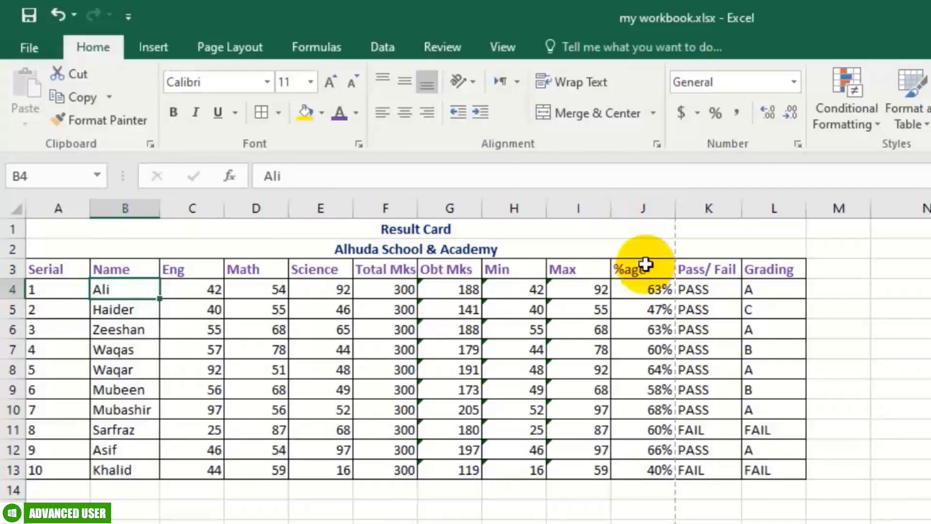
- Top-align the marks and results in C4:L13 and center them horizontally
left_click_drag(202, 291, 793, 462)
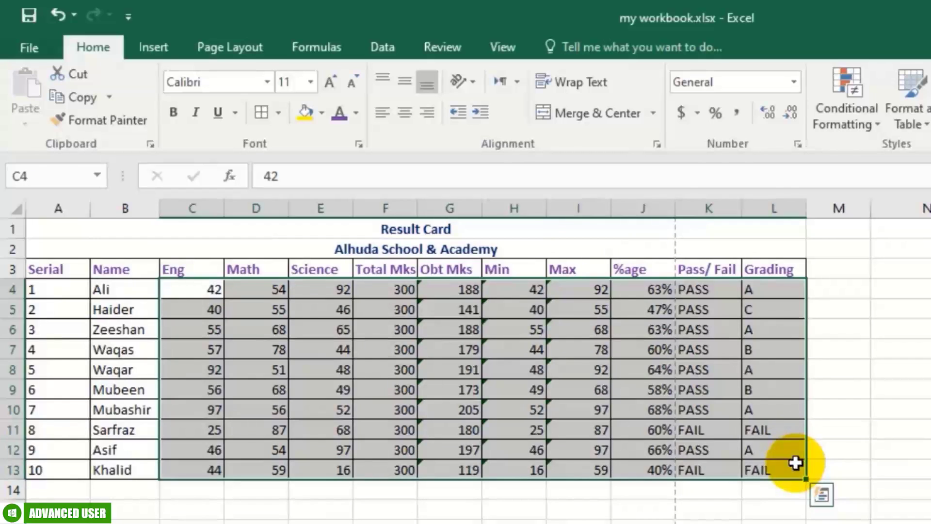
left_click(384, 82)
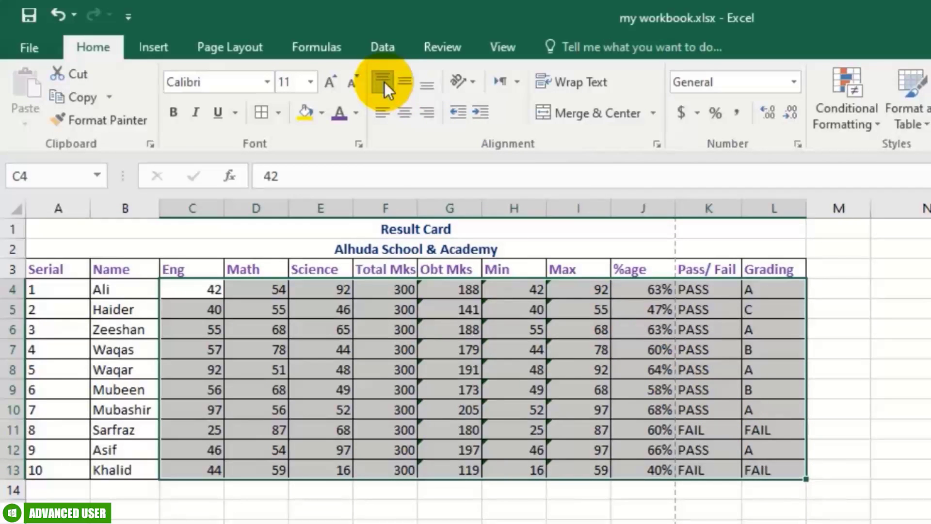
left_click(380, 115)
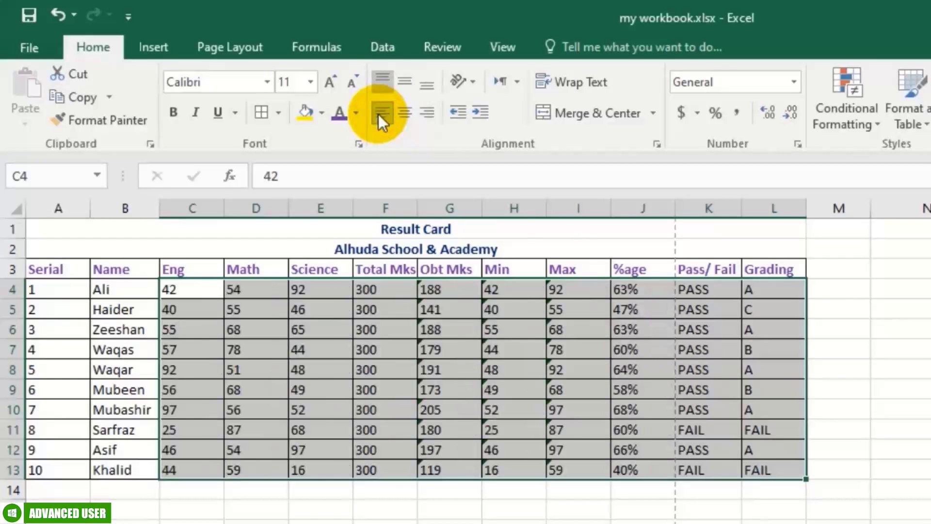
left_click(401, 113)
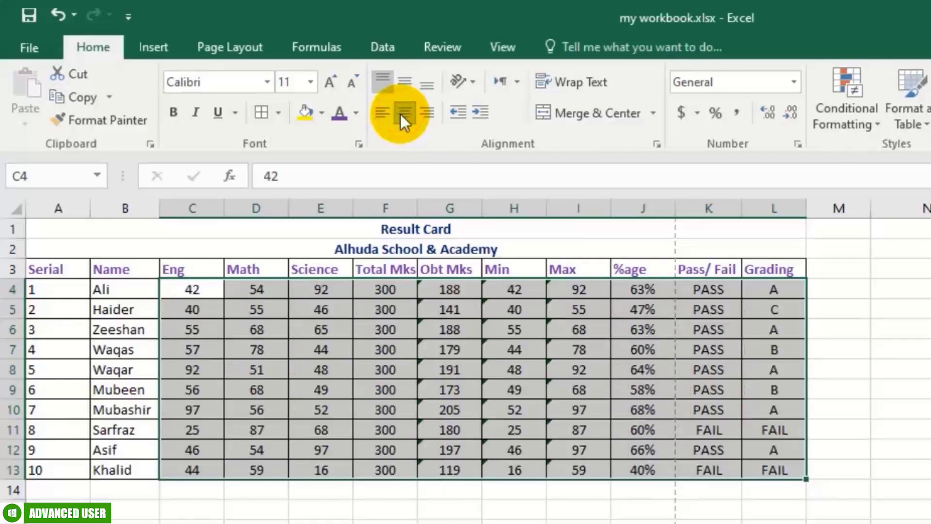
left_click(431, 118)
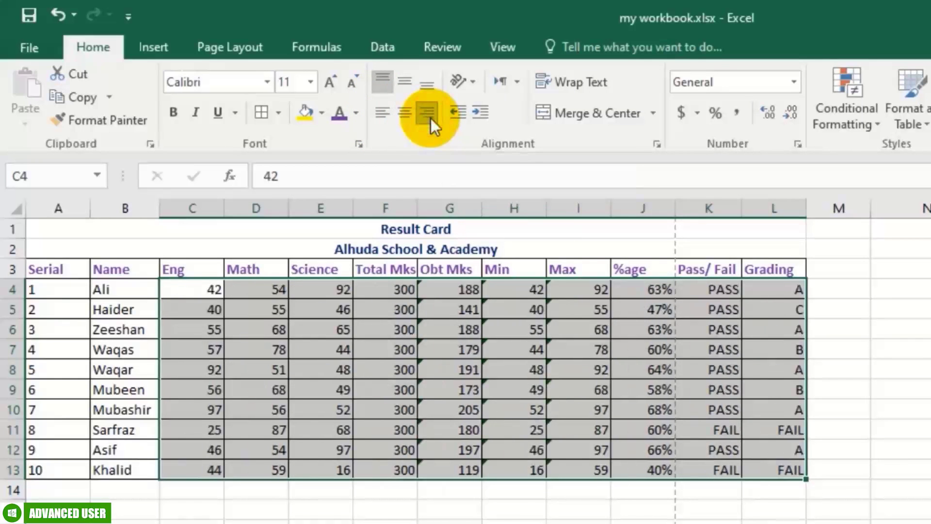
left_click(405, 120)
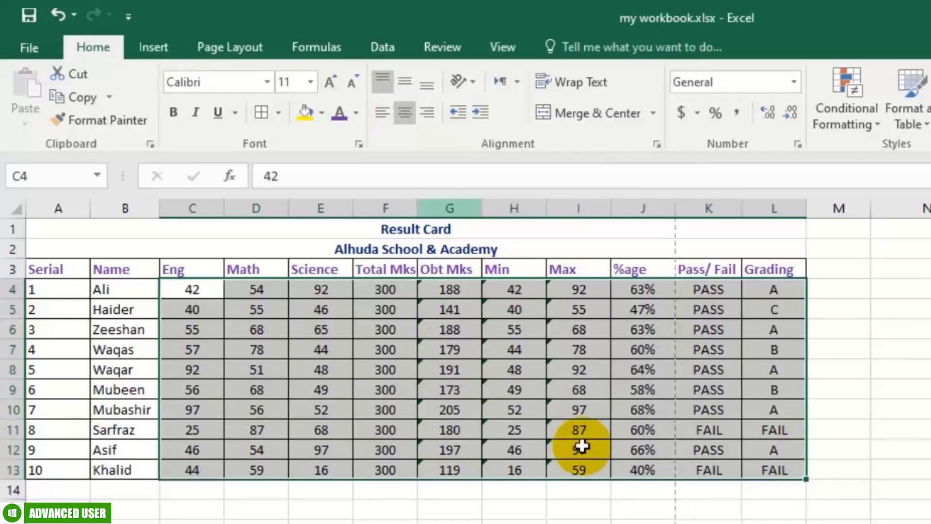
left_click(589, 504)
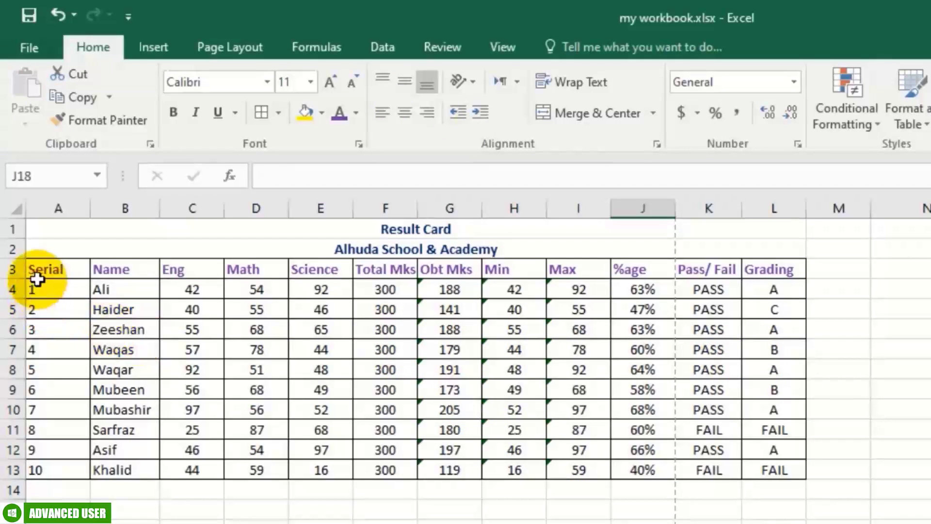
- Center the column headings in A3:L3 and the serial numbers in A4:A13
left_click_drag(43, 270, 756, 269)
left_click(405, 112)
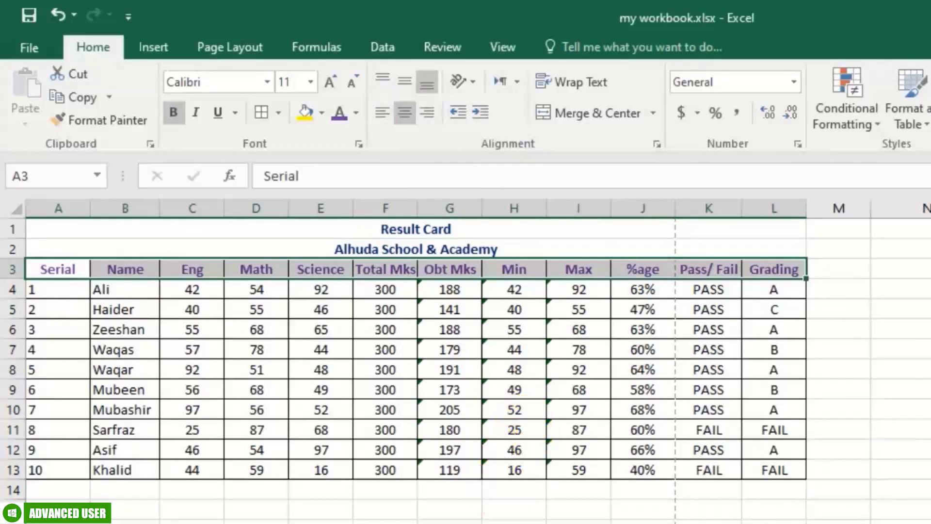
left_click(538, 520)
left_click_drag(49, 289, 68, 473)
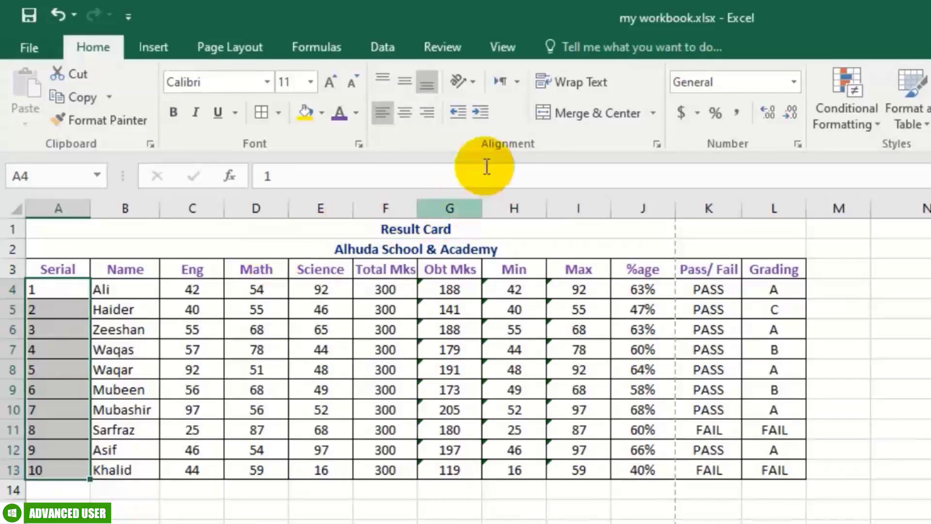
left_click(404, 116)
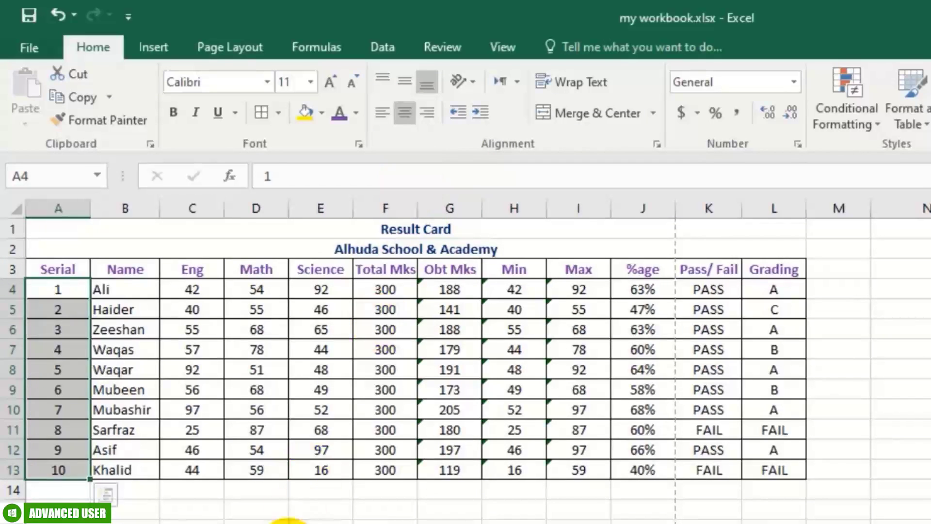
left_click(279, 521)
left_click(65, 267)
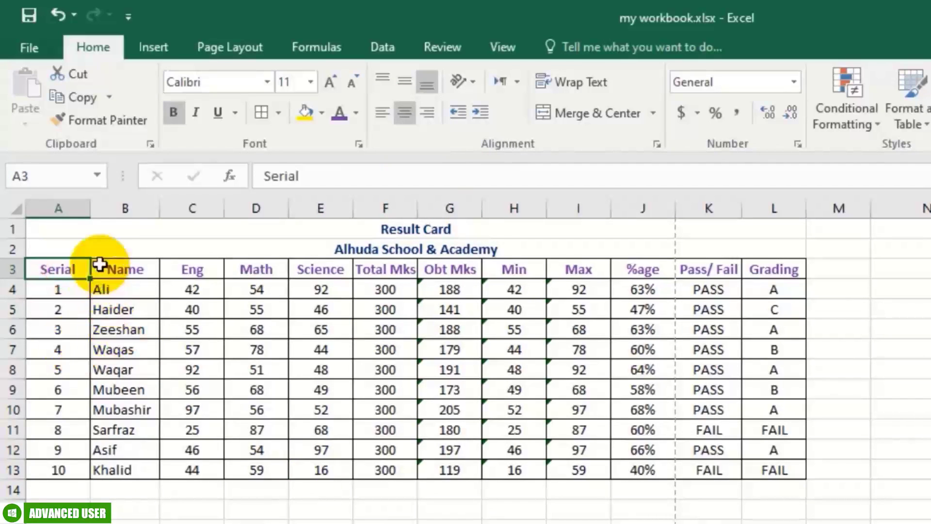
left_click(140, 266)
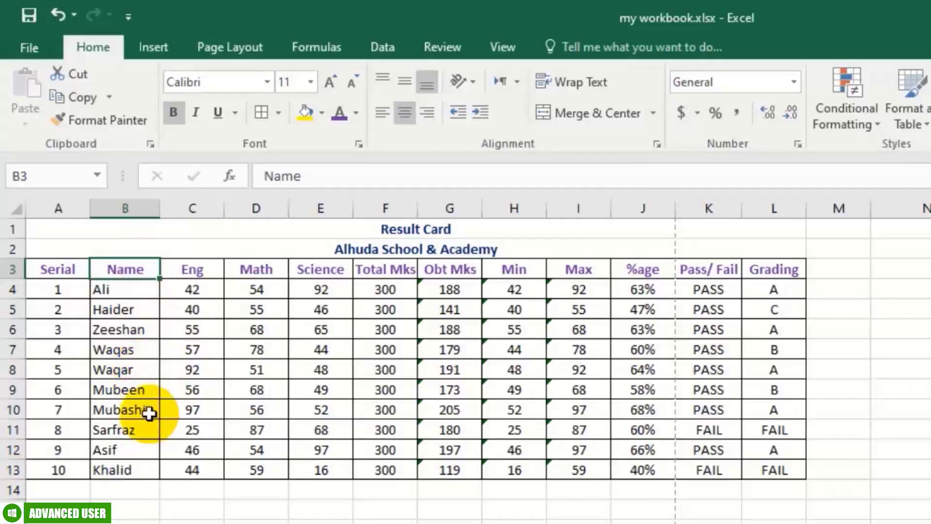
left_click(441, 520)
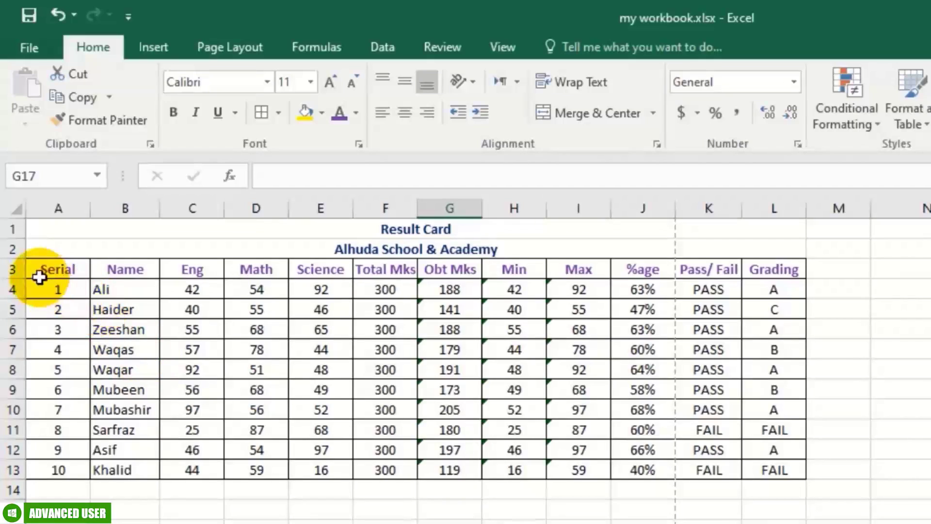
- AutoFit the column widths of the result table A3:L13 to their contents
left_click_drag(39, 271, 786, 468)
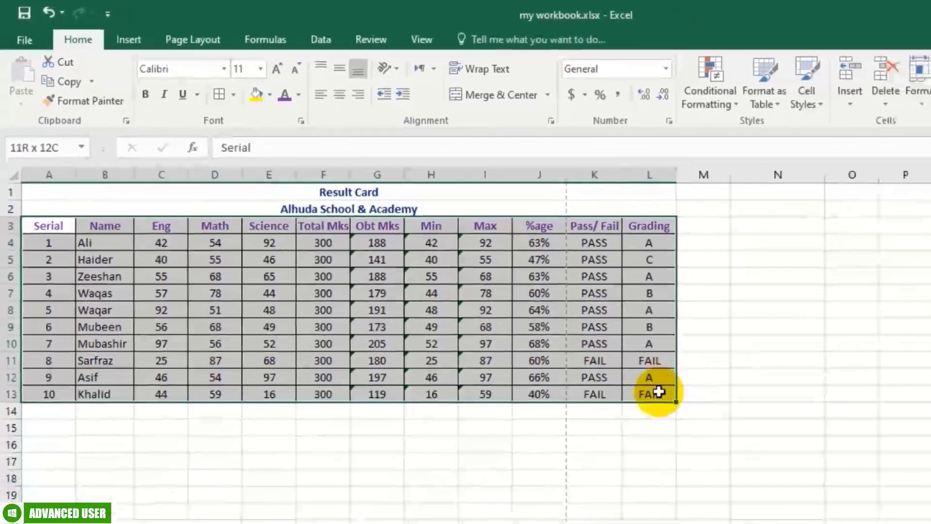
left_click_drag(659, 392, 659, 392)
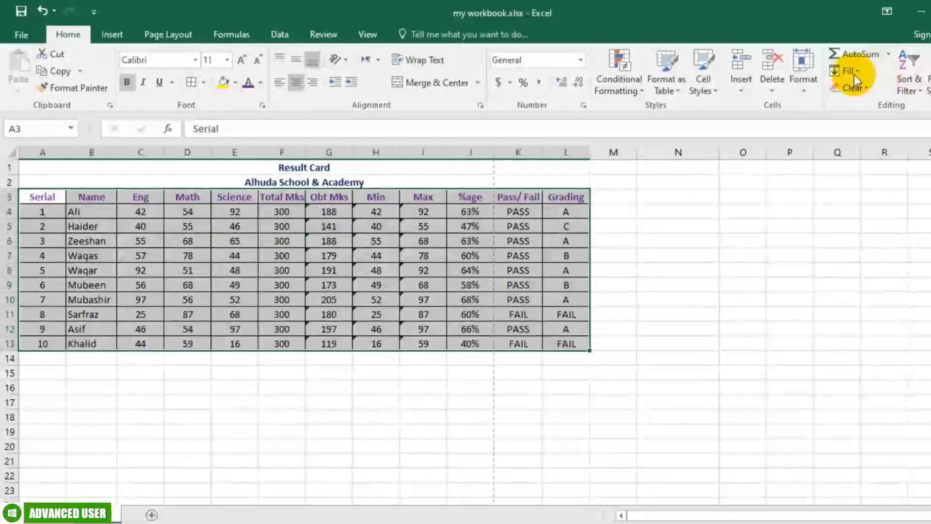
left_click(810, 94)
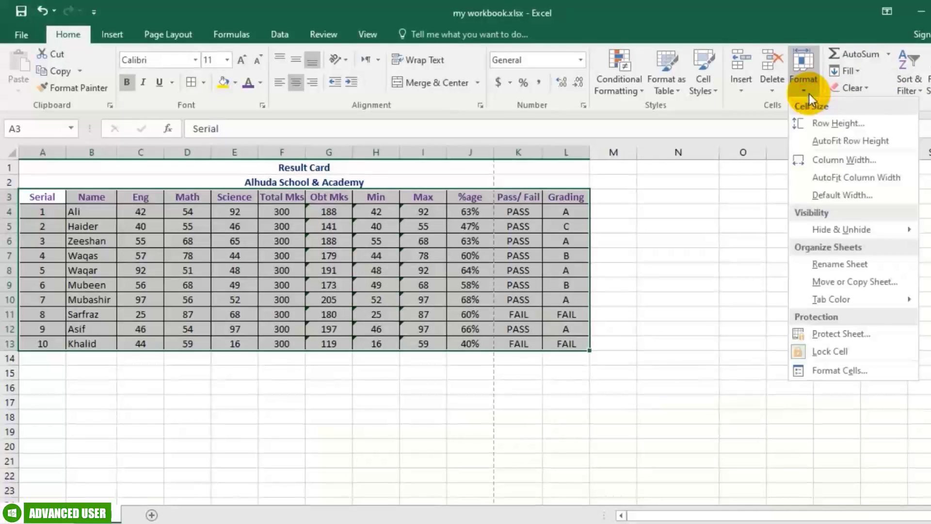
left_click(850, 177)
left_click(572, 326)
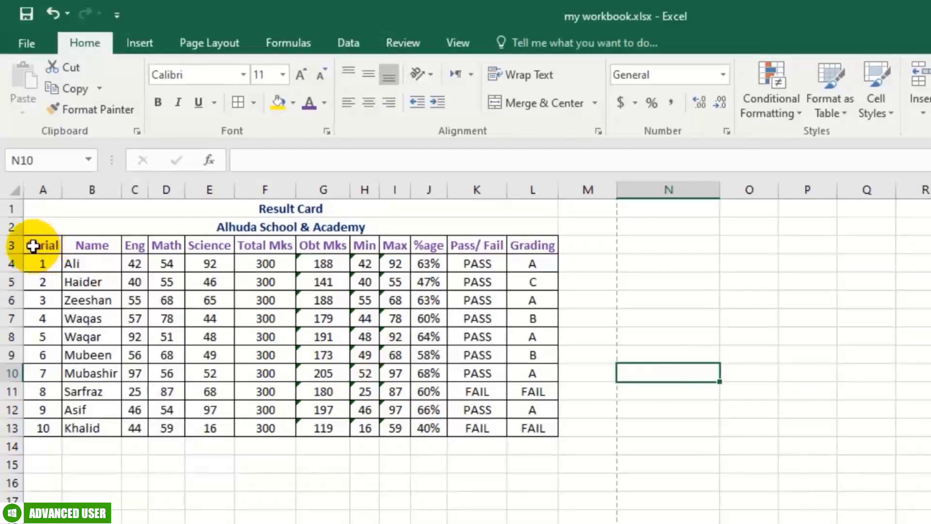
- Fine-tune the widths of the %age, Pass/ Fail and Grading columns
left_click_drag(43, 245, 534, 427)
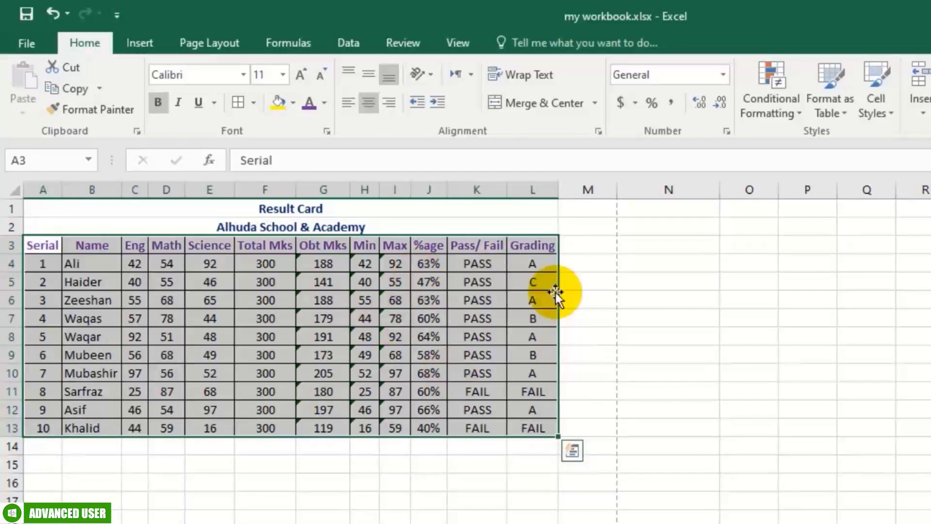
left_click_drag(559, 193, 571, 190)
left_click_drag(507, 190, 514, 190)
left_click_drag(447, 189, 456, 189)
left_click(365, 446)
left_click(547, 466)
left_click_drag(586, 190, 518, 191)
left_click_drag(459, 189, 455, 187)
mouse_move(561, 190)
left_mouse_down()
mouse_move(547, 190)
mouse_move(557, 188)
left_mouse_up()
left_click(437, 470)
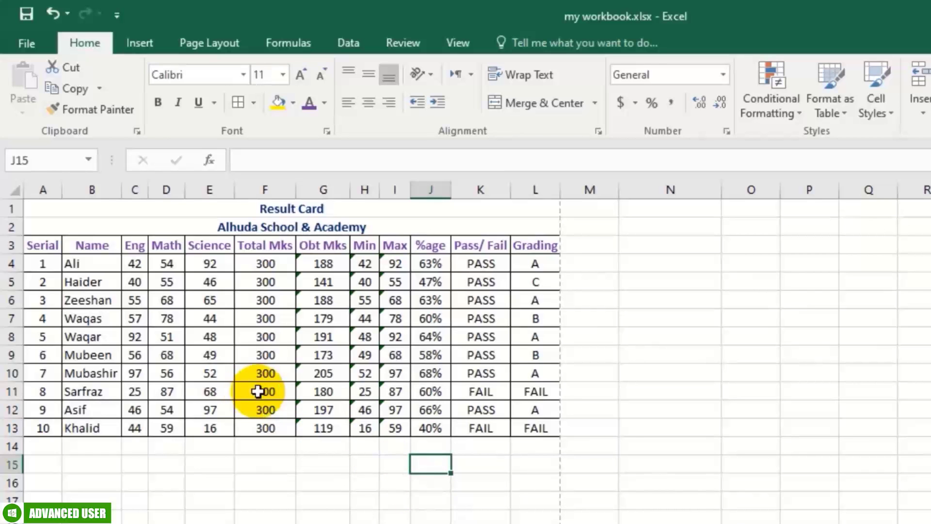
- Convert the range A3:L13 into a table with headers and check the sort and filter options of Obt Mks
left_click_drag(38, 245, 534, 431)
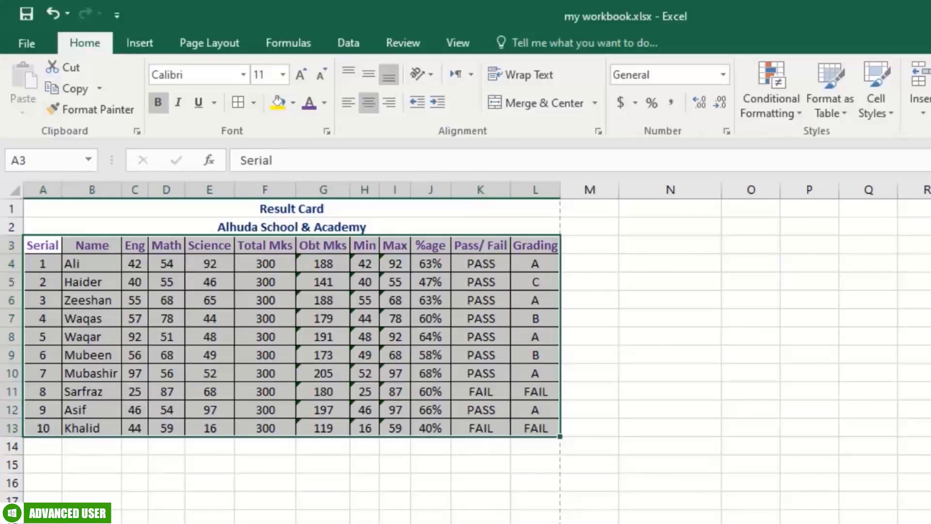
scroll(465, 352, "up", 1)
scroll(466, 352, "up", 1)
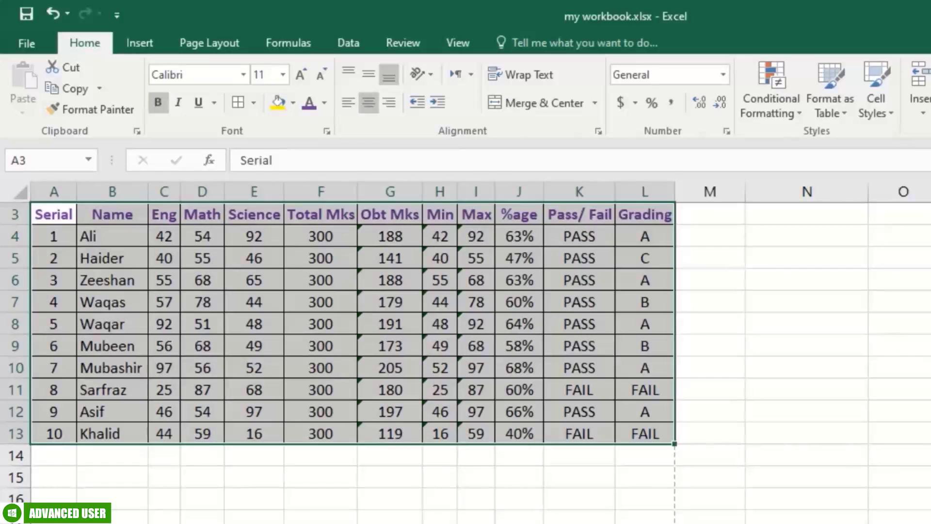
scroll(565, 225, "up", 1)
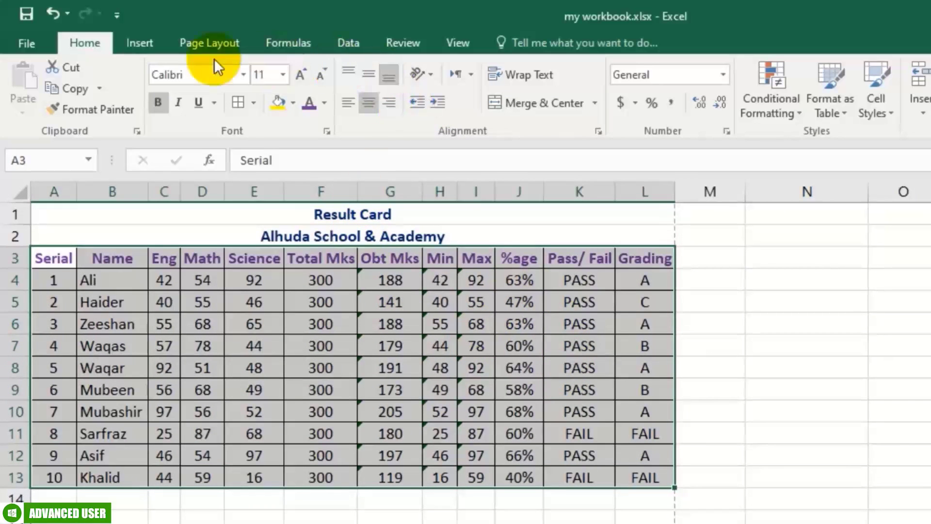
left_click(140, 43)
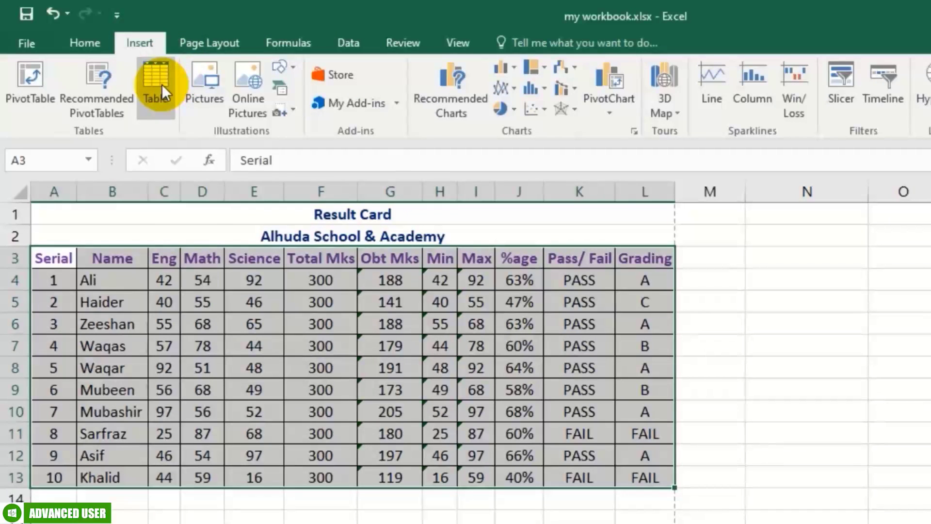
left_click(161, 83)
left_click(613, 373)
left_click(769, 482)
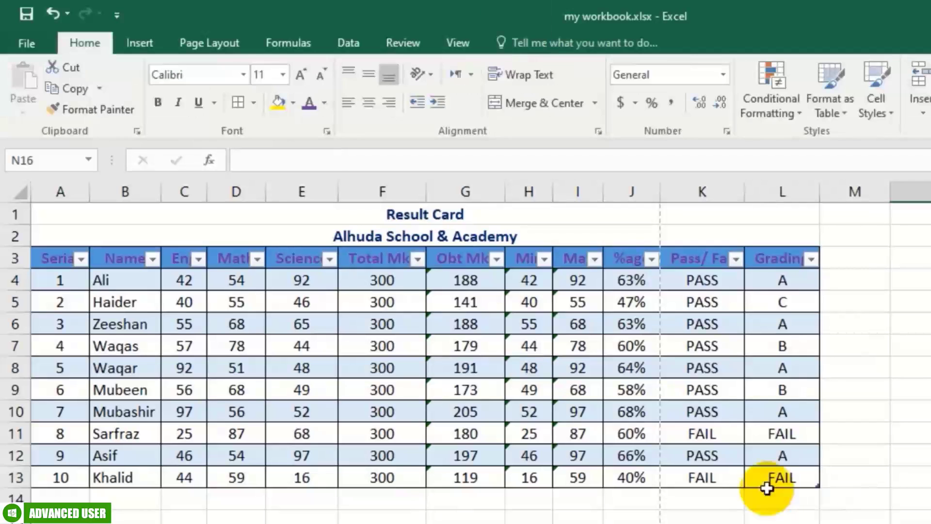
left_click(496, 259)
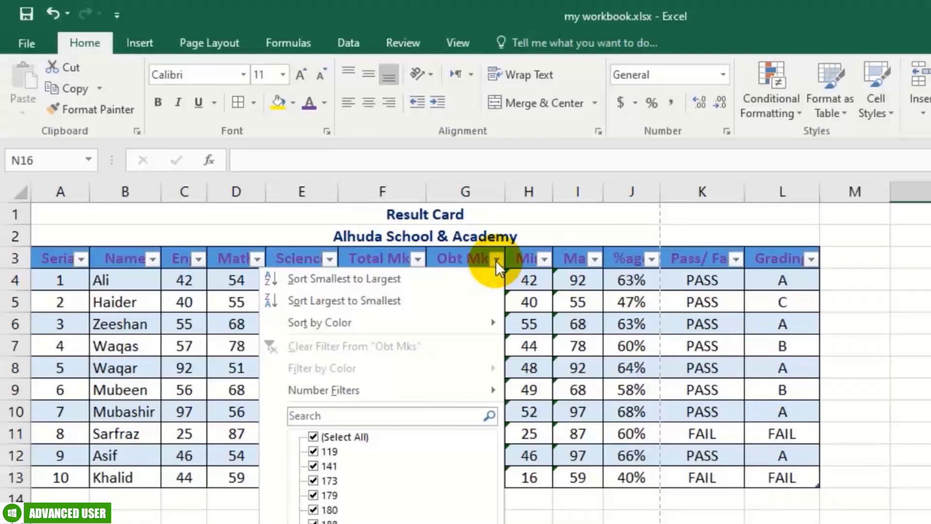
left_click(496, 260)
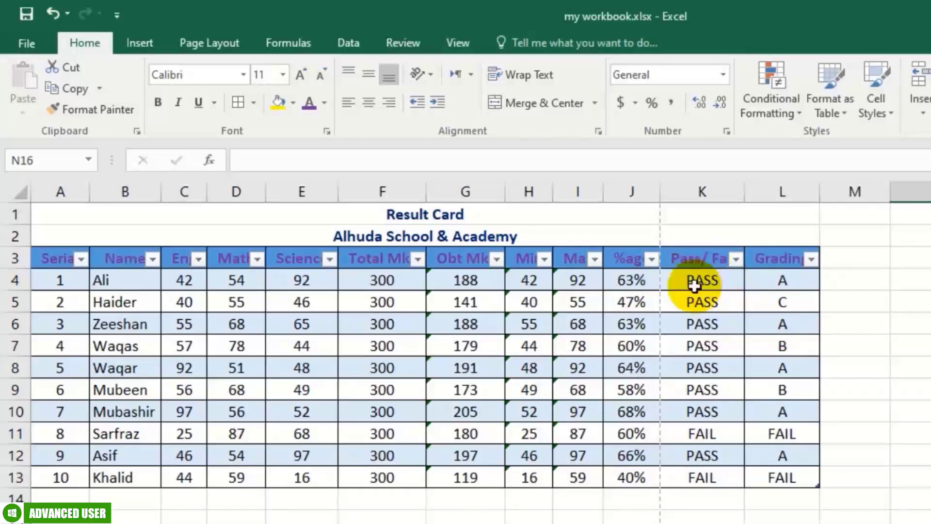
- Fill the table's header row A3:L3 with a very light gray-white theme color
left_click_drag(53, 259, 784, 262)
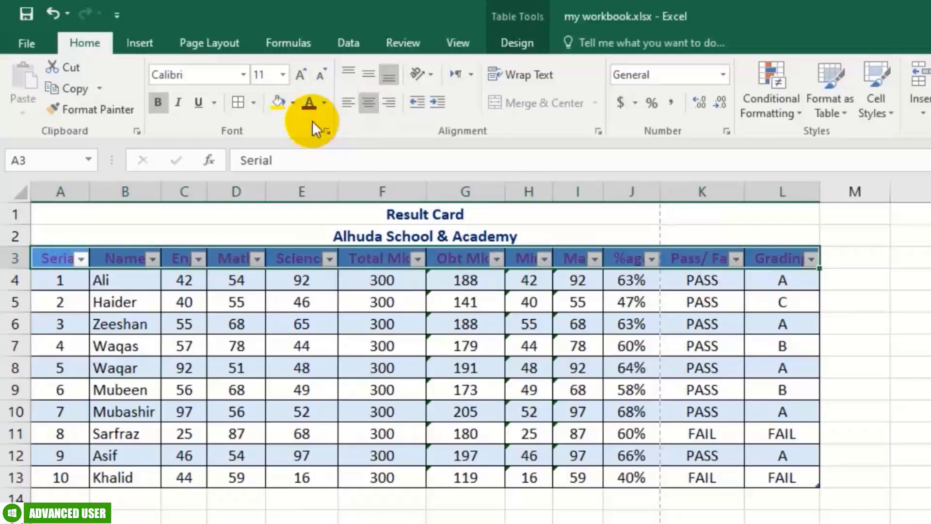
left_click(293, 107)
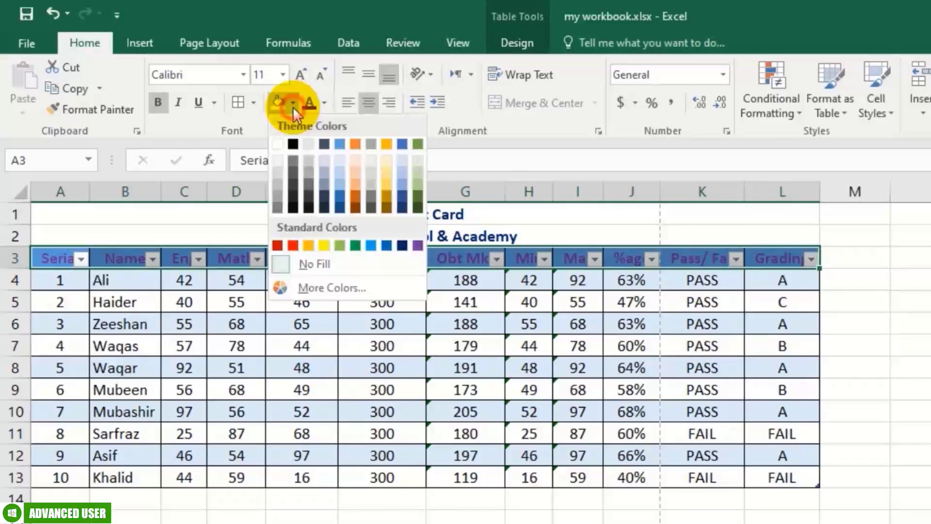
left_click(275, 165)
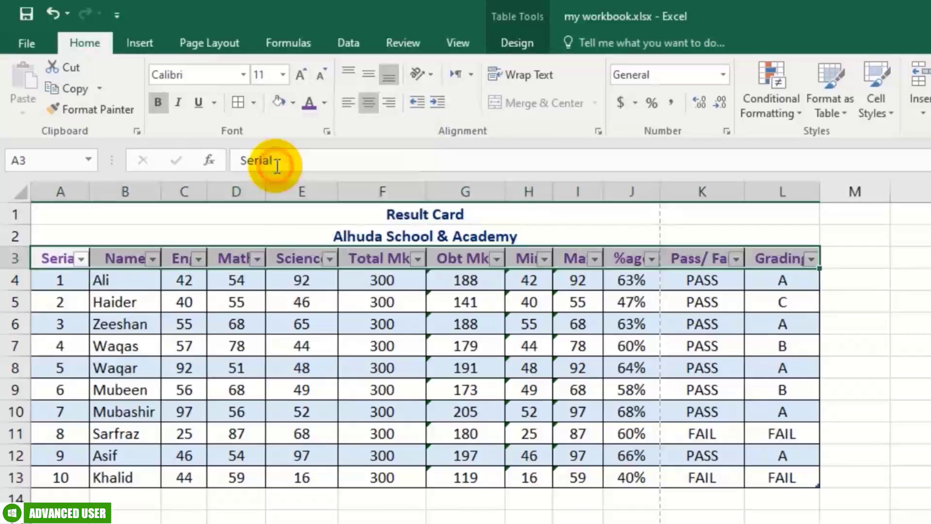
left_click(909, 405)
left_click(852, 514)
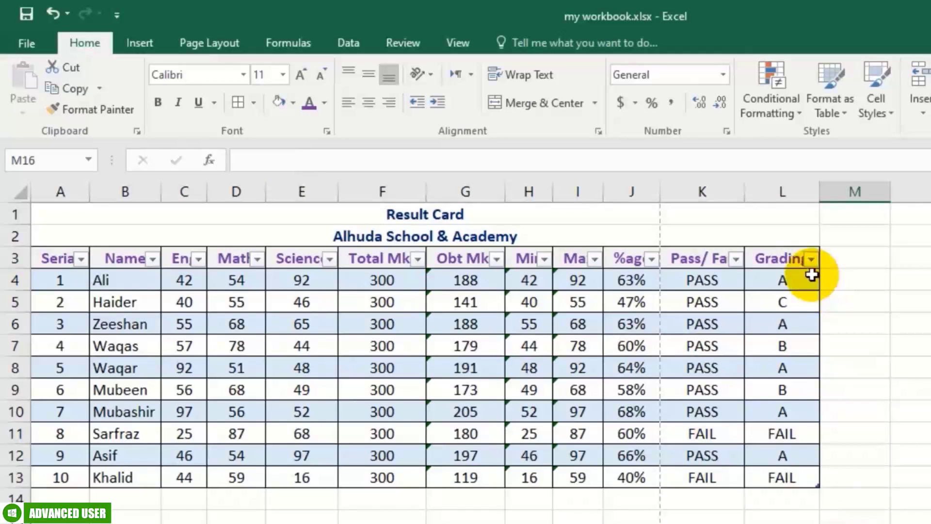
left_click(843, 297)
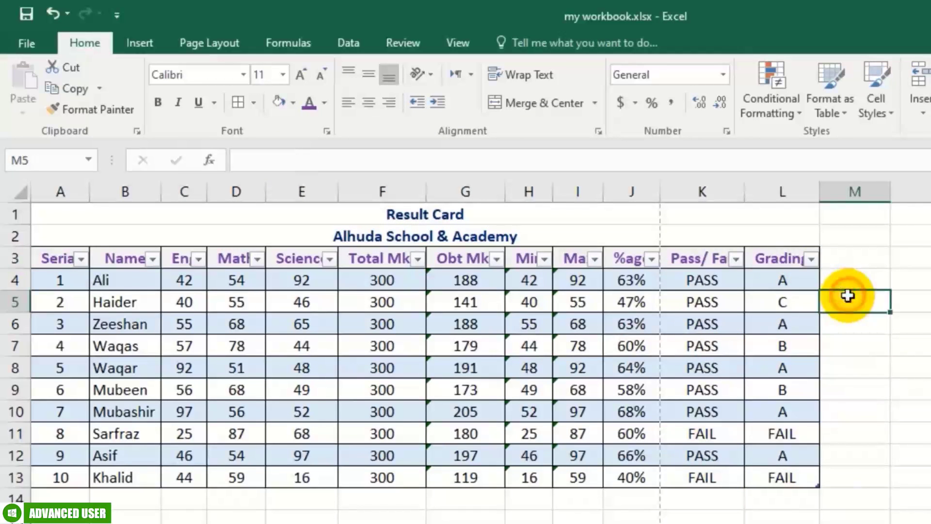
left_click_drag(801, 279, 66, 476)
left_click(77, 492)
left_click(77, 482)
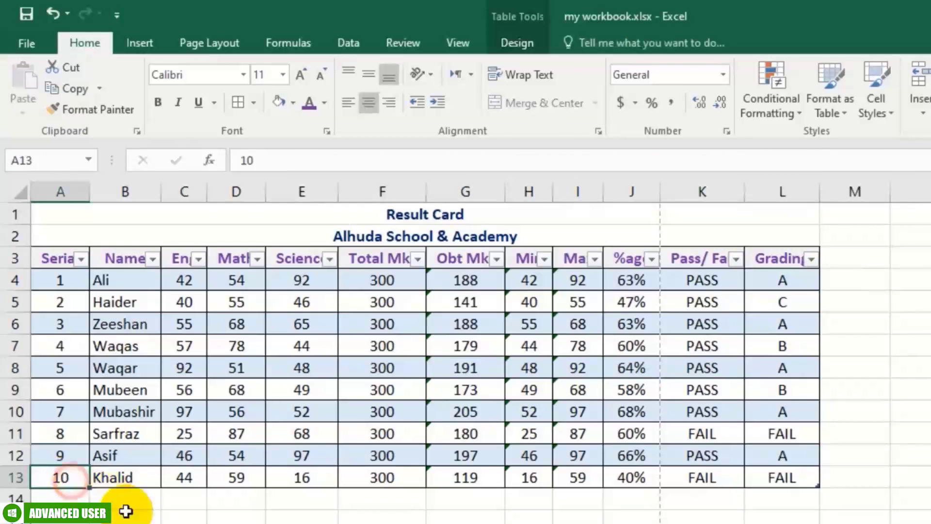
left_click(132, 517)
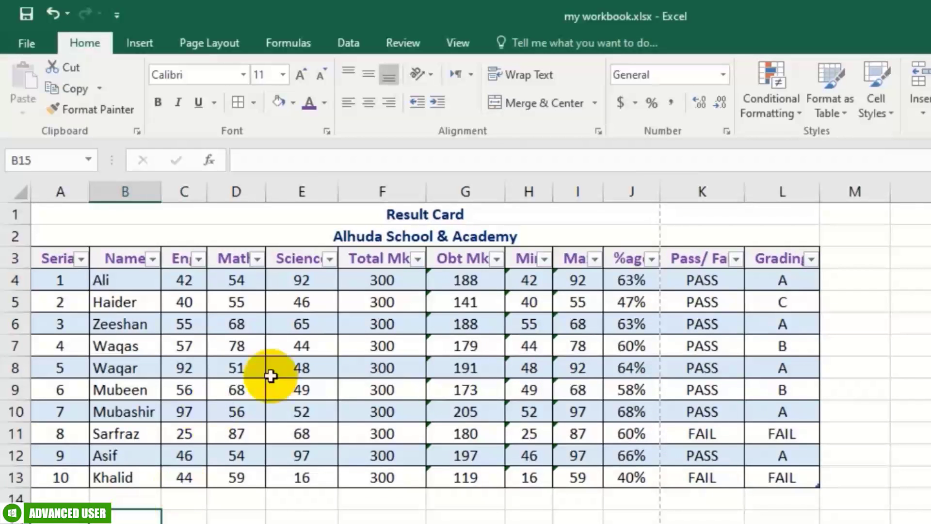
- Filter the Grading column to show only grade A, and undo the filter
left_click(784, 282)
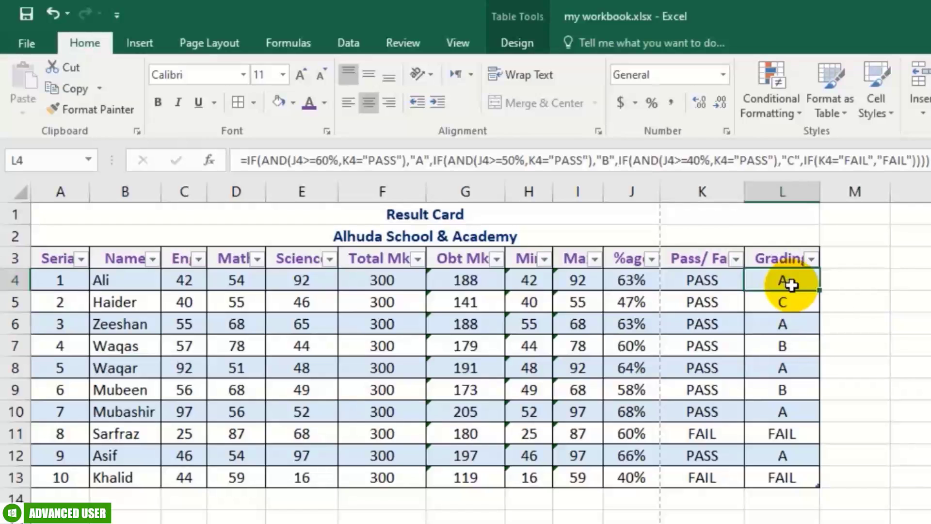
left_click(811, 259)
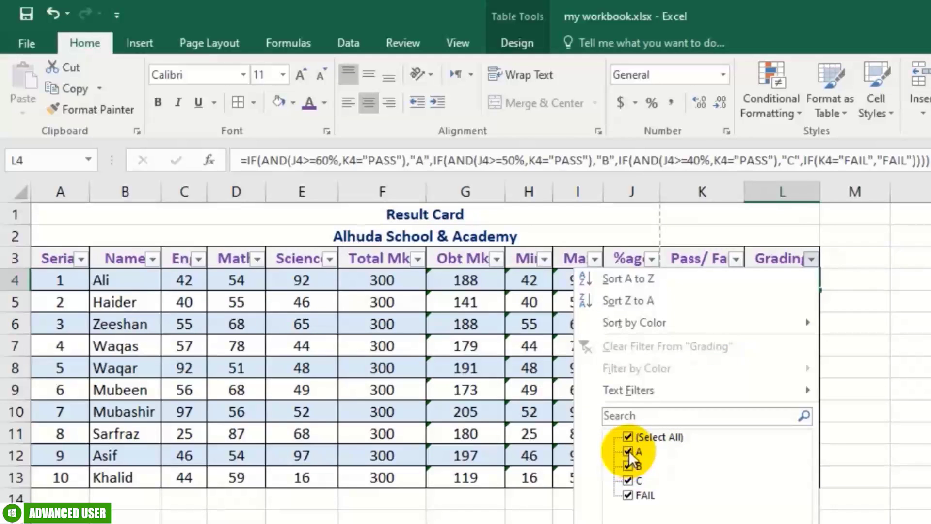
left_click(628, 466)
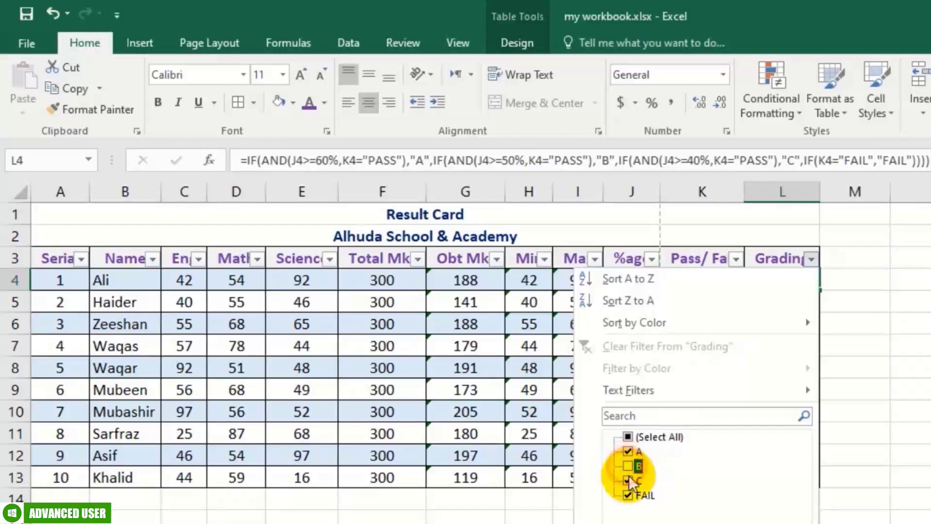
left_click(628, 480)
left_click(628, 494)
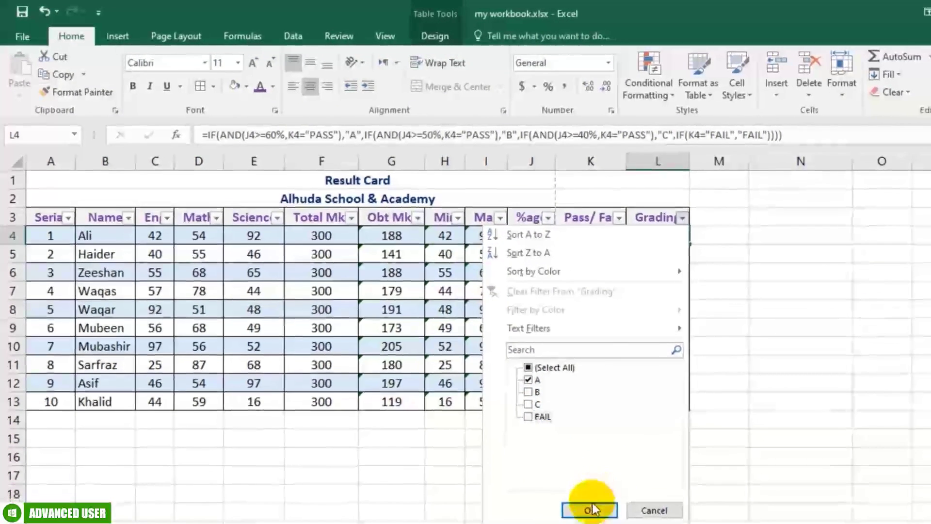
left_click(592, 511)
left_click(694, 272)
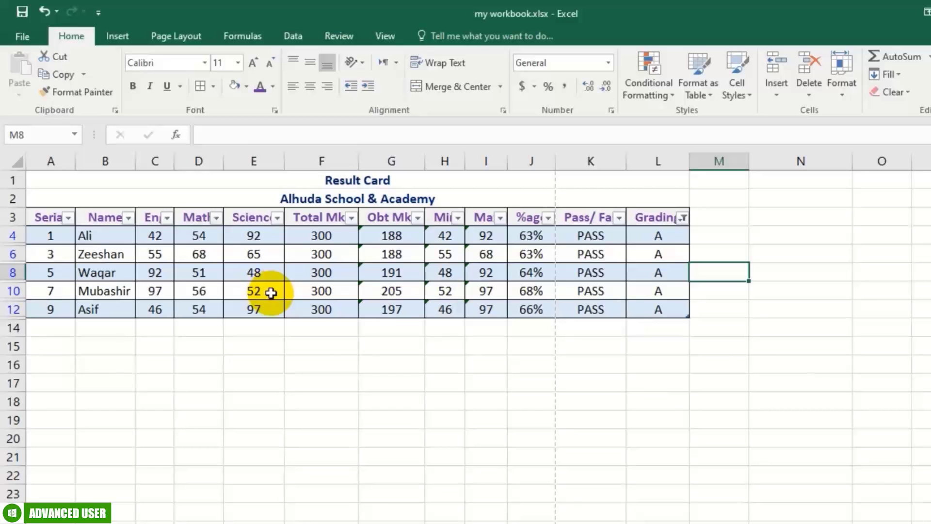
key("ctrl+z")
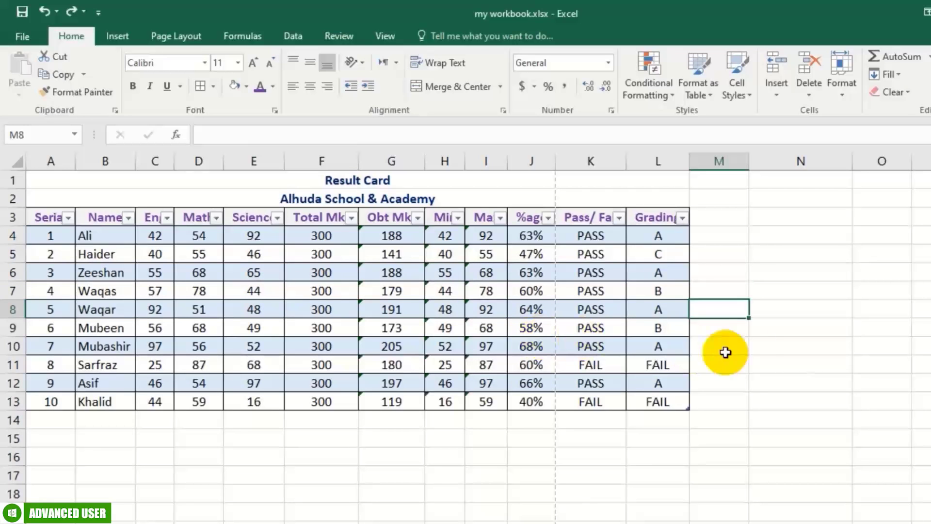
left_click(752, 347)
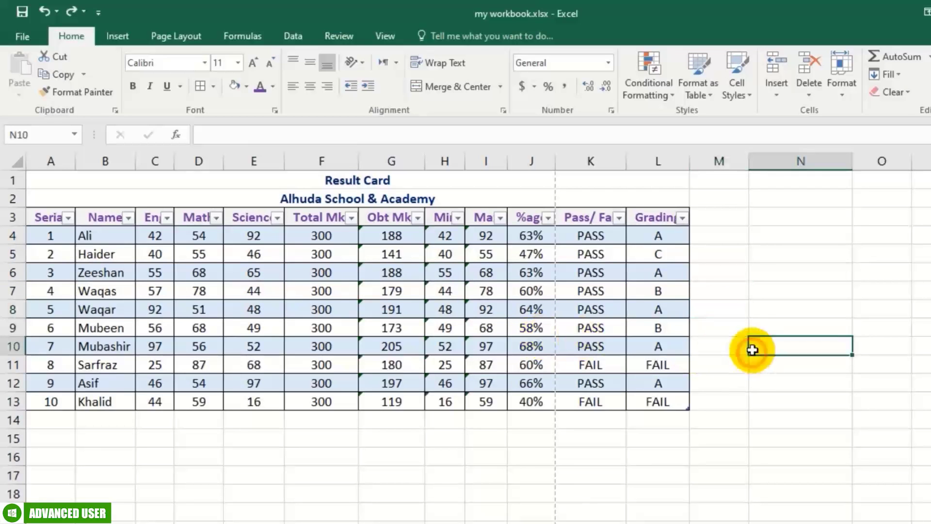
- Filter the Grading column to show only FAIL results, and undo the filter
left_click(683, 219)
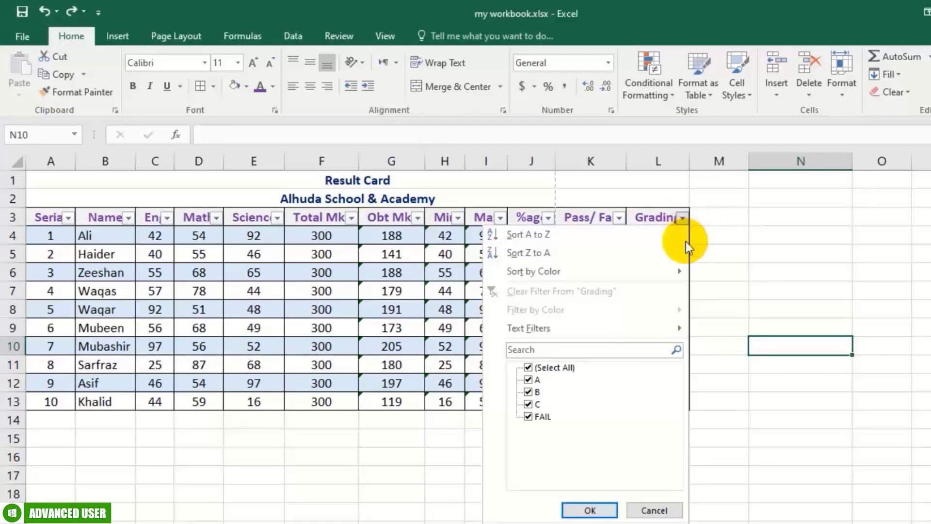
left_click(530, 403)
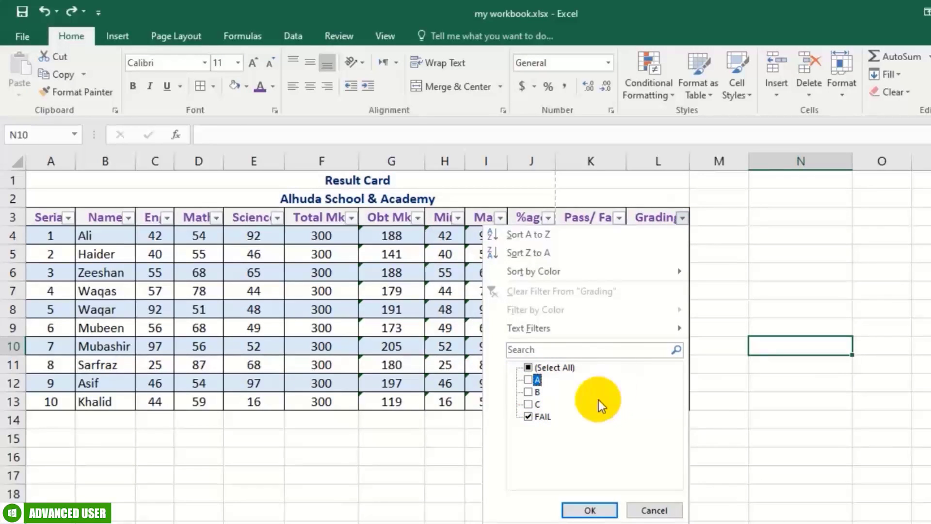
left_click(589, 510)
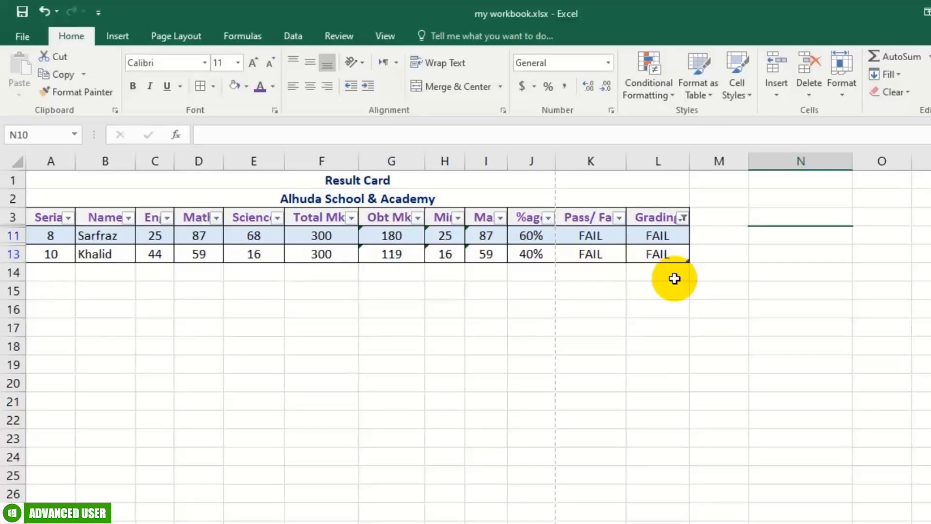
key("ctrl+z")
left_click(733, 310)
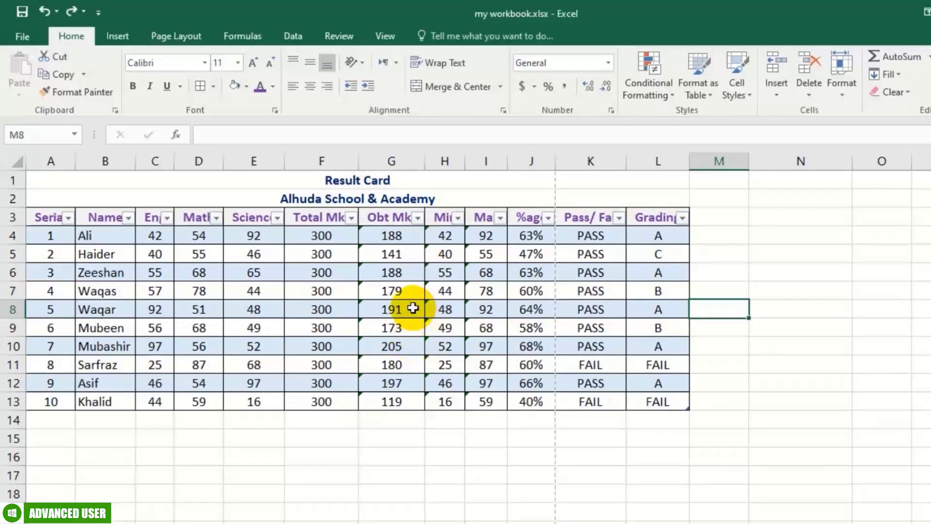
- Sort the table by Obt Mks from largest to smallest, and undo the sort
left_click(418, 219)
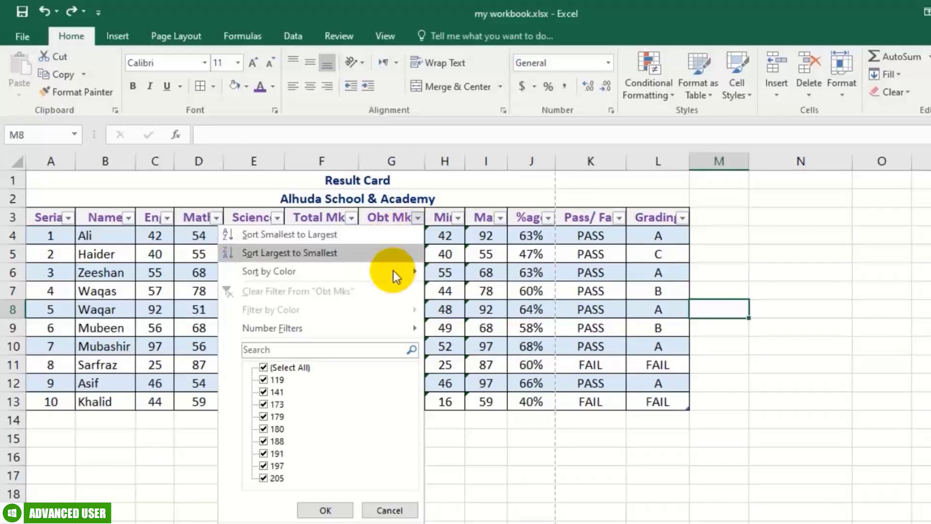
left_click(292, 253)
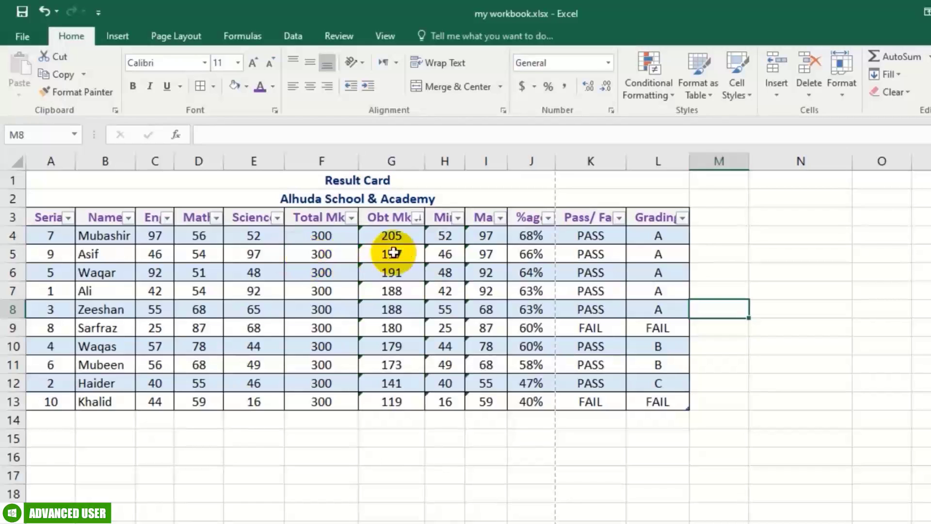
left_click(412, 240)
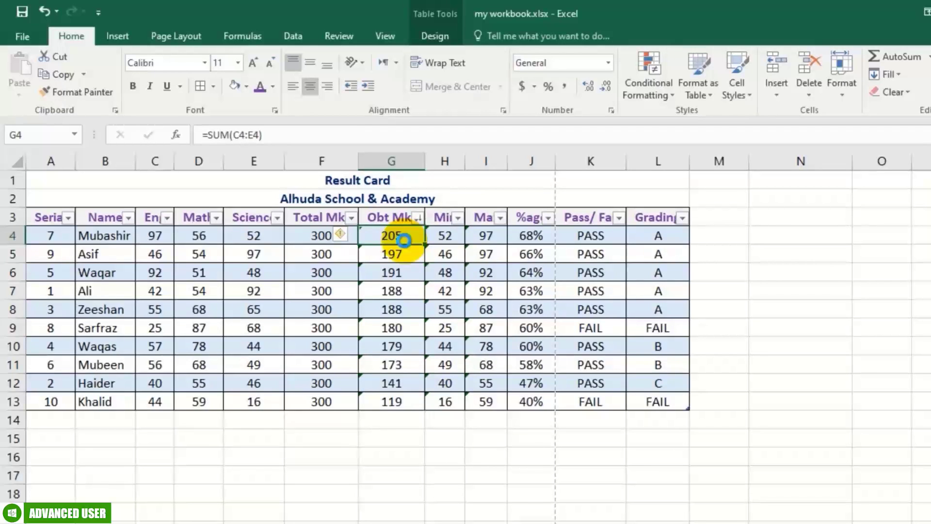
key("ctrl+z")
left_click(385, 472)
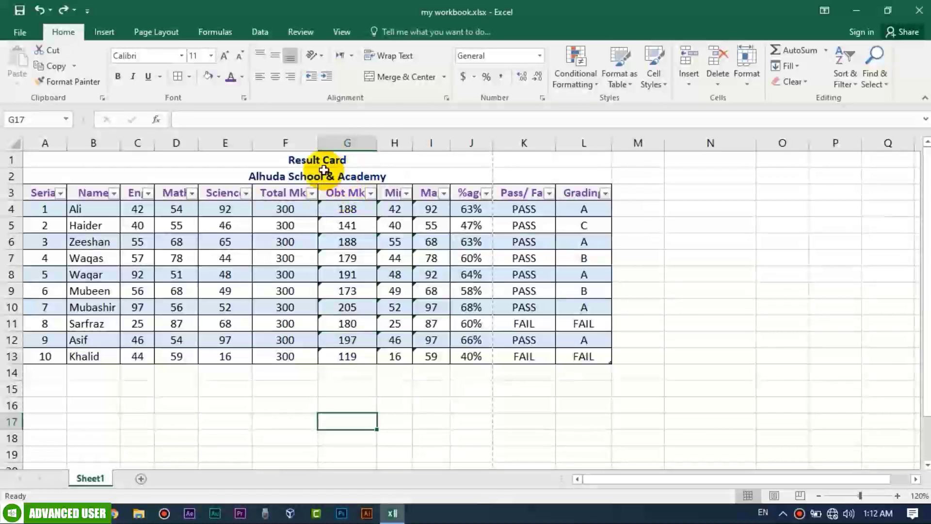
- Sort the result table by Obt Mks from largest to smallest
left_click_drag(347, 209, 347, 356)
left_click(832, 85)
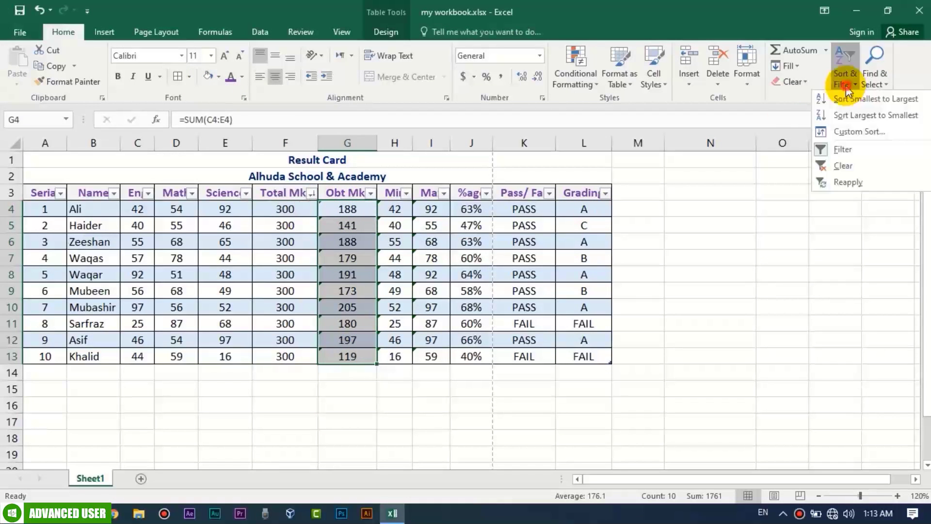
left_click(843, 115)
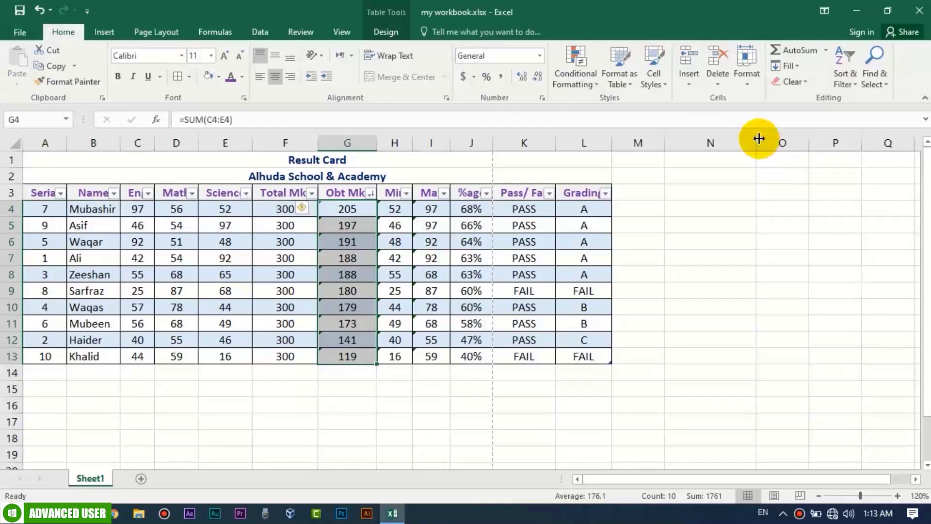
left_click(845, 78)
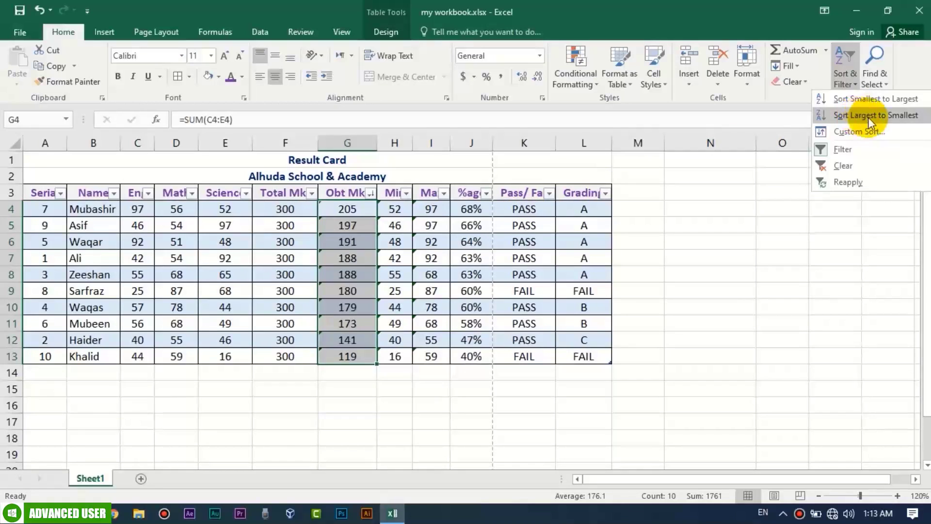
left_click(900, 118)
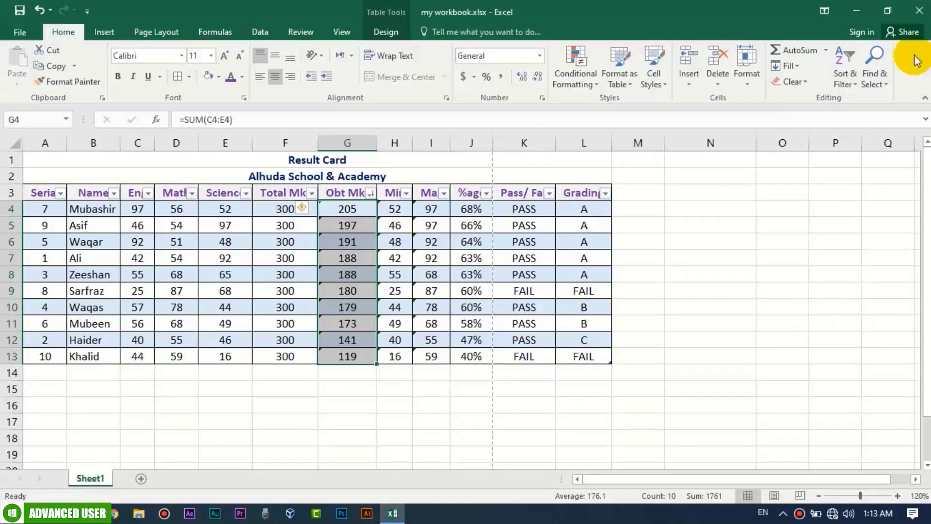
- Sort the table by Obt Mks from smallest to largest, and undo both Obt Mks sorts
left_click(837, 75)
left_click(854, 103)
right_click(329, 270)
key("Escape")
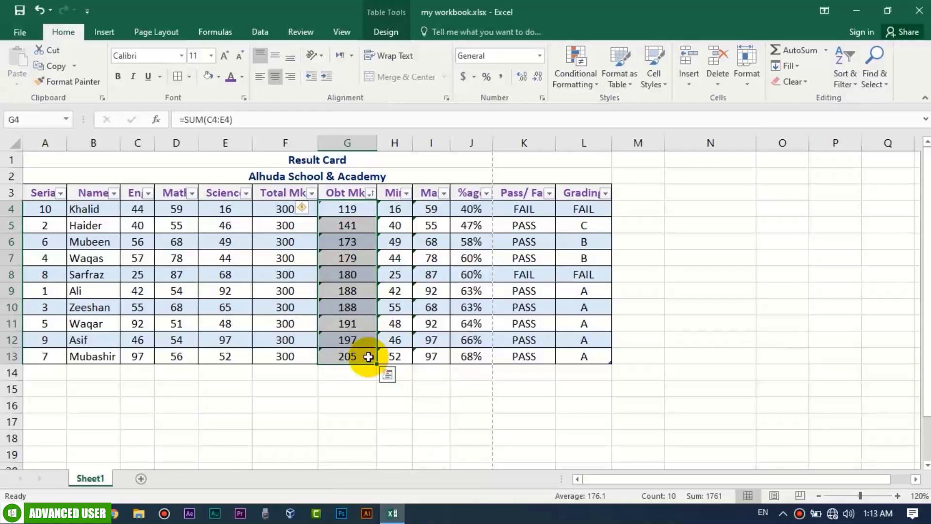
key("ctrl+z")
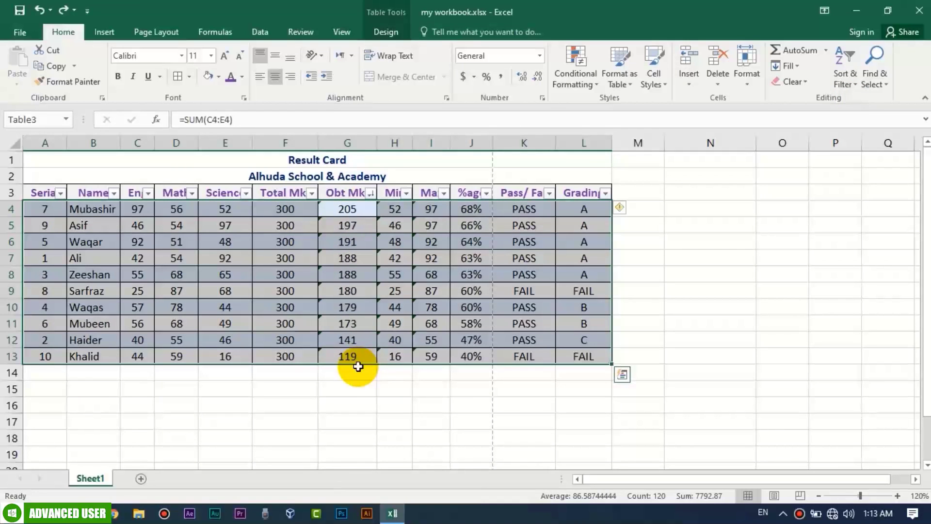
key("ctrl+z")
left_click(356, 387)
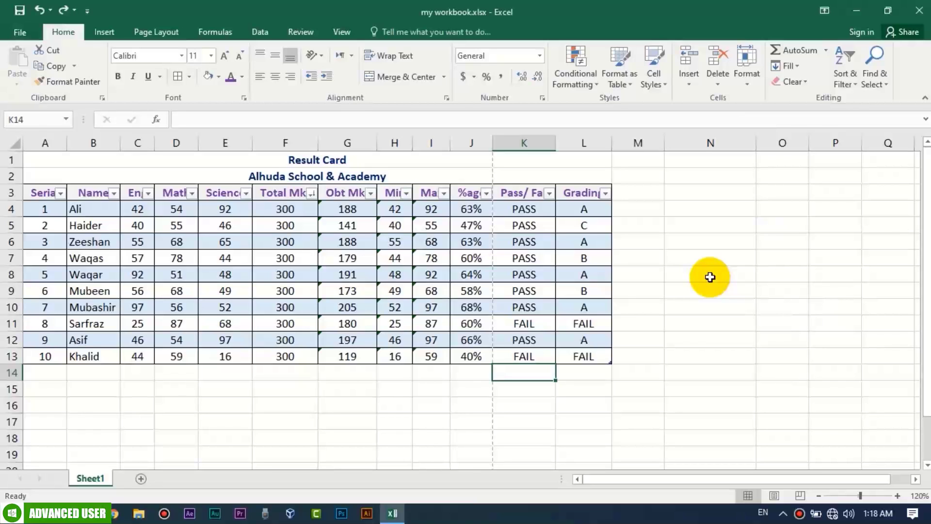
left_click(628, 368)
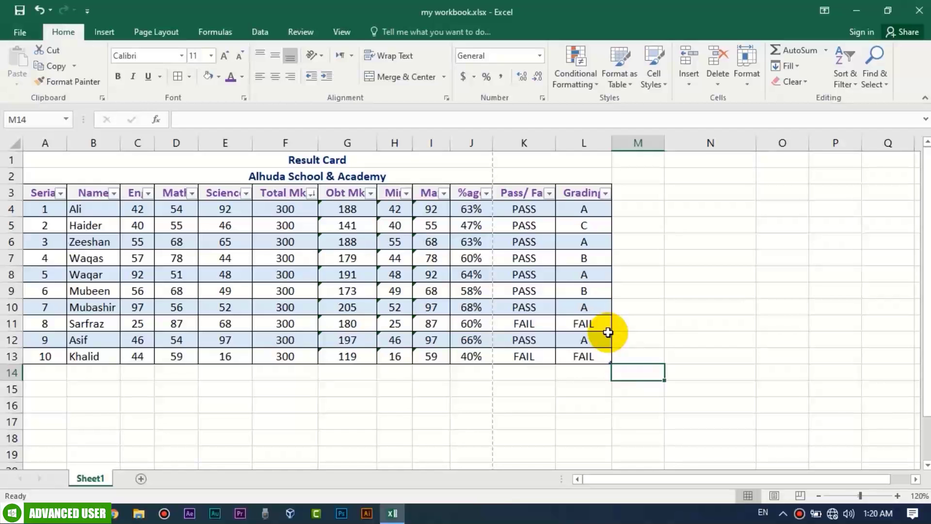
- Start a conditional formatting rule for K4:L13 that formats only cells with a value equal to "FAIL"
left_click_drag(587, 211, 525, 356)
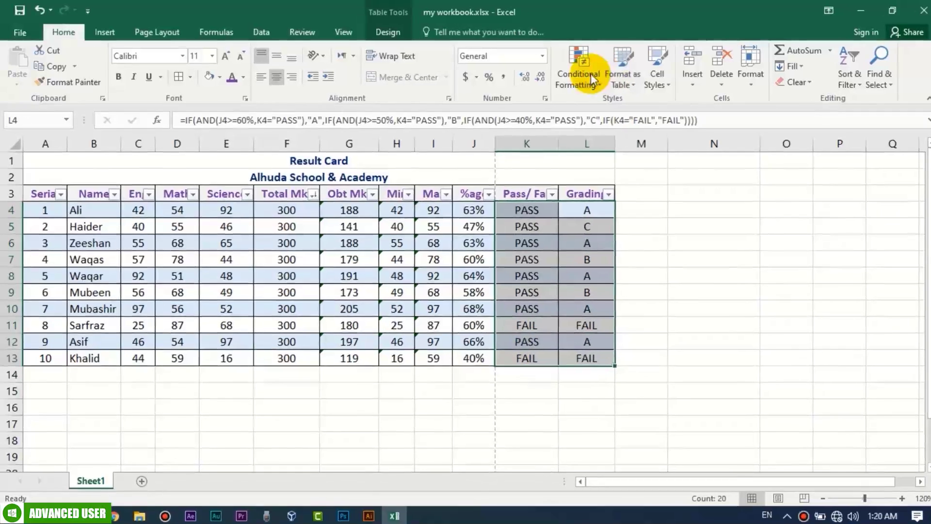
left_click(591, 74)
left_click(612, 249)
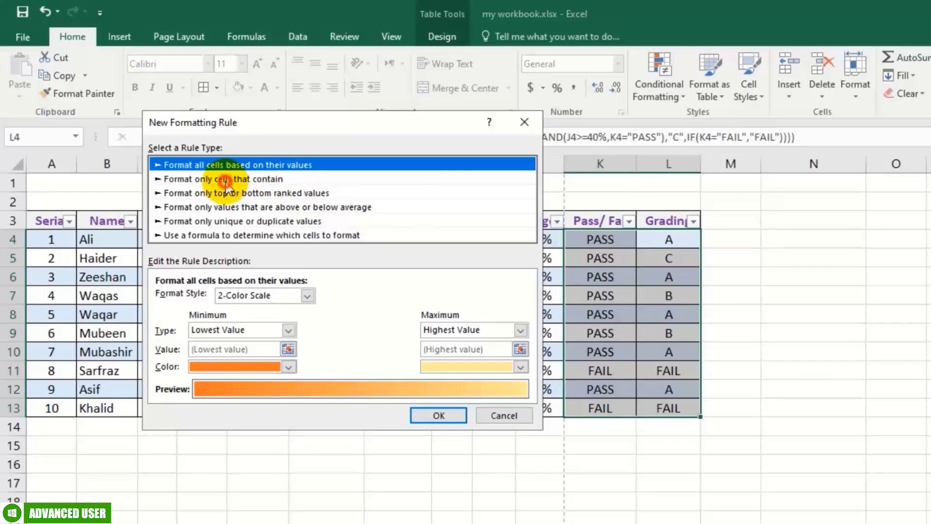
left_click(226, 180)
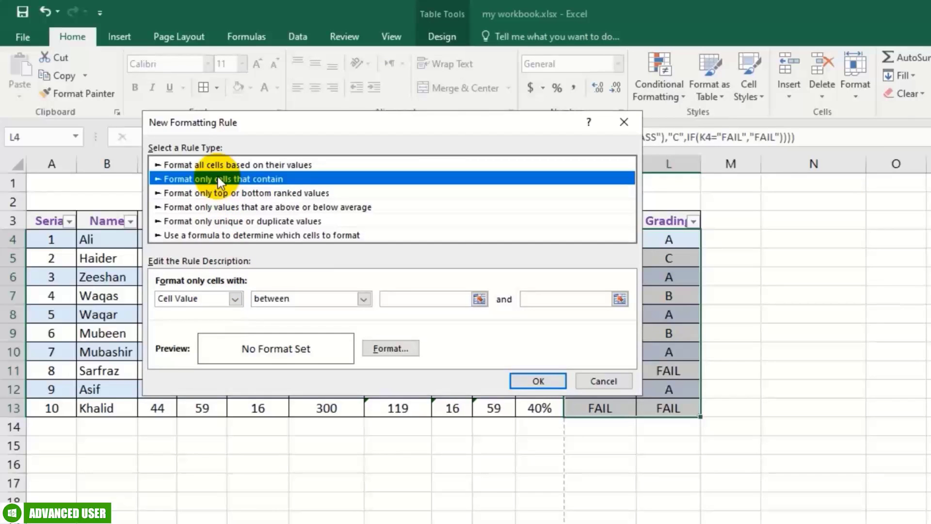
left_click(306, 297)
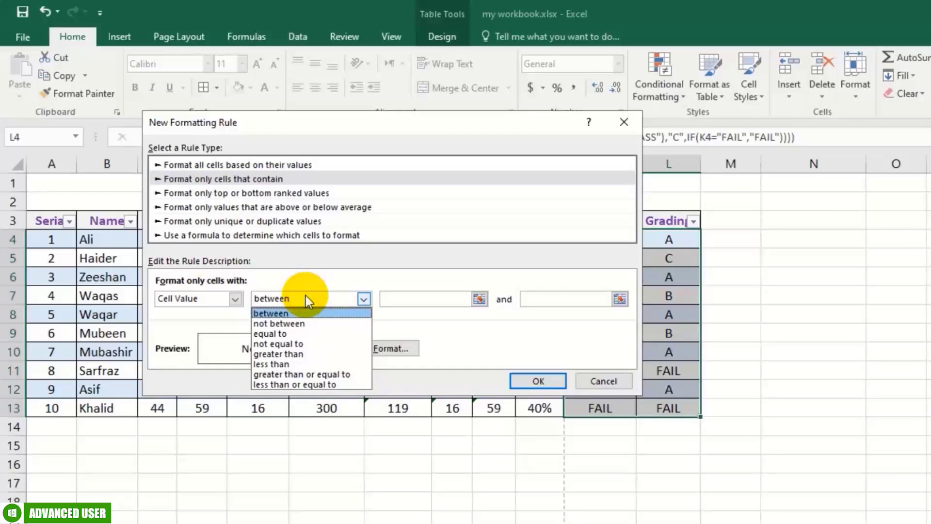
left_click(301, 332)
left_click(436, 299)
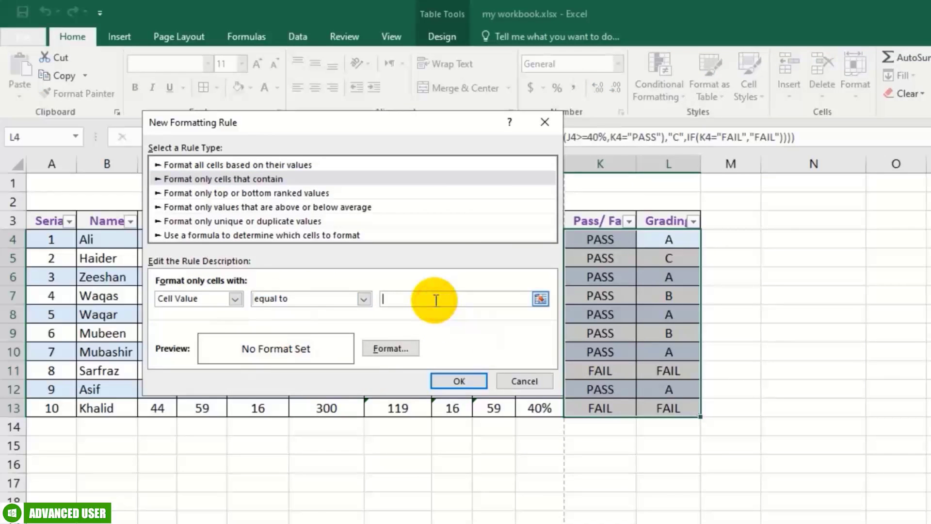
type("\"f")
type("FAIL")
- Give the new FAIL rule a red background fill and create the rule
left_click(397, 342)
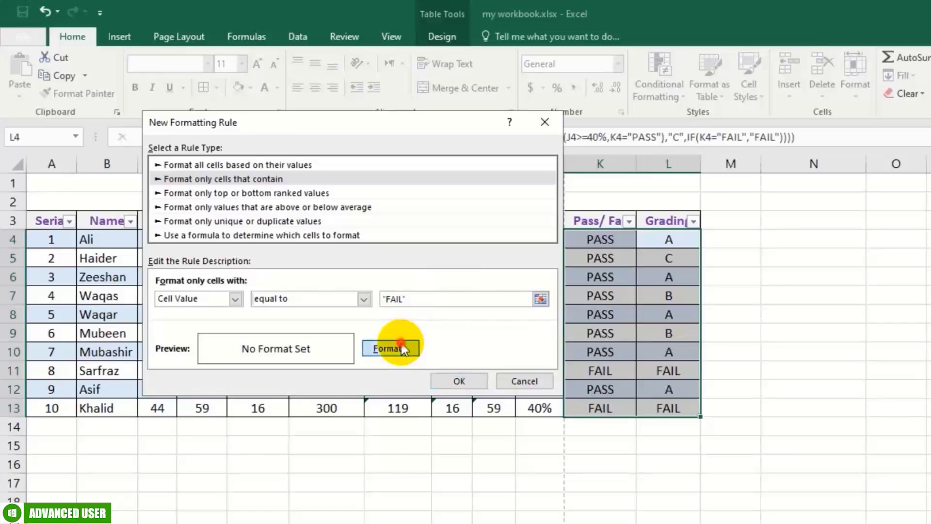
left_click(177, 240)
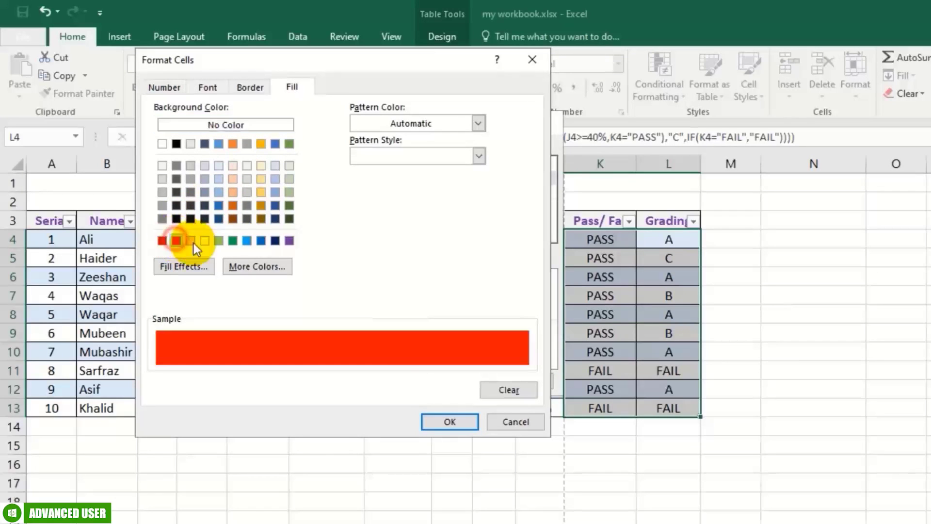
left_click(443, 421)
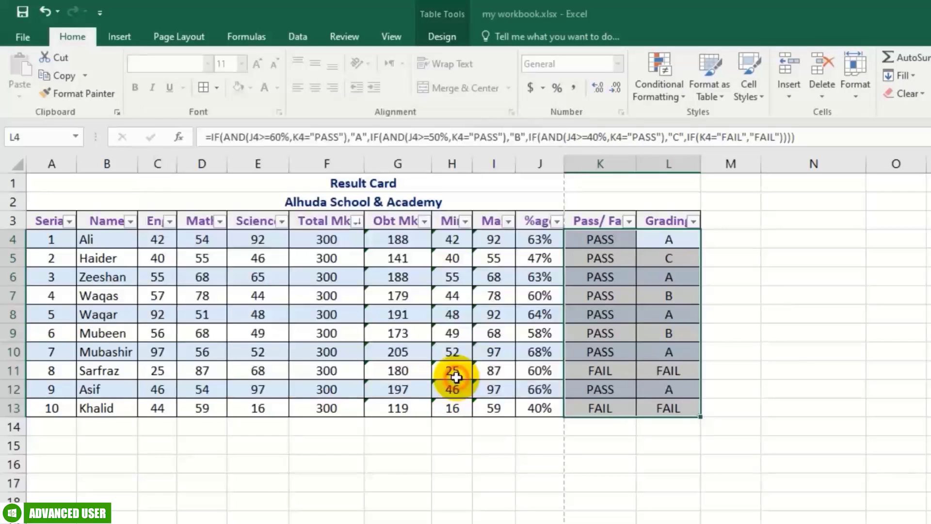
left_click(453, 322)
- Edit the K4:L13 conditional formatting rule so its comparison value reads ="FAIL", and apply it
left_click(661, 99)
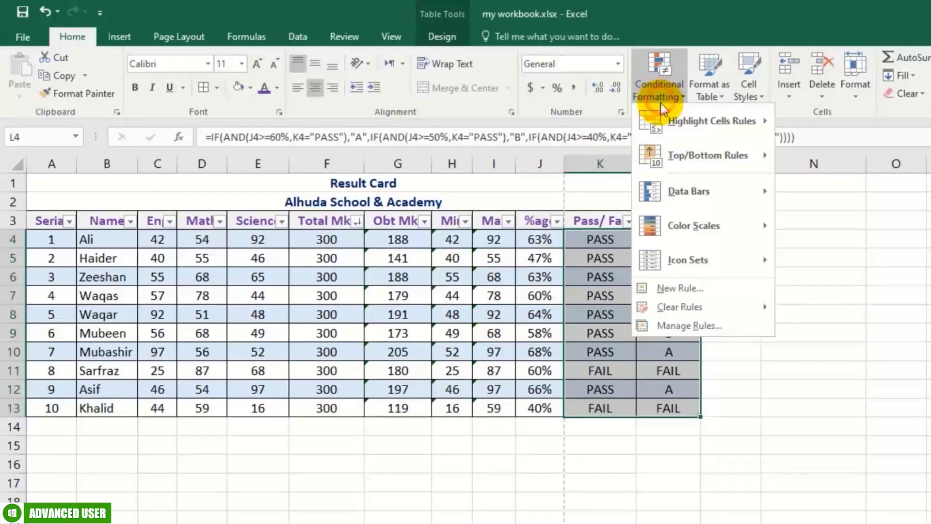
left_click(700, 324)
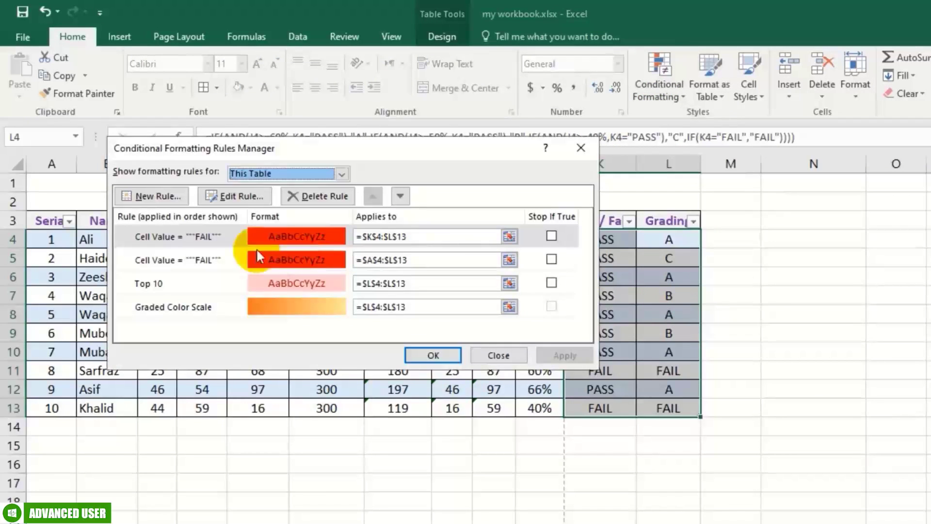
double_click(205, 240)
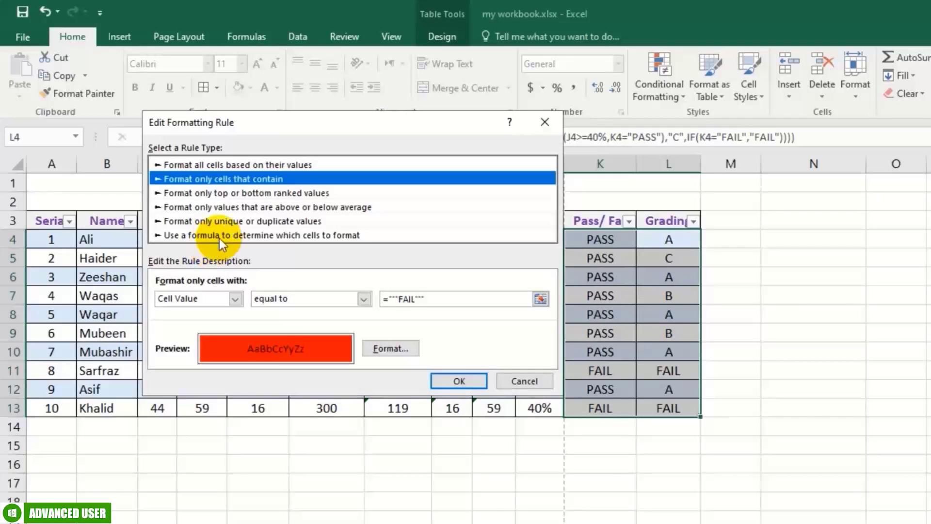
left_click(442, 298)
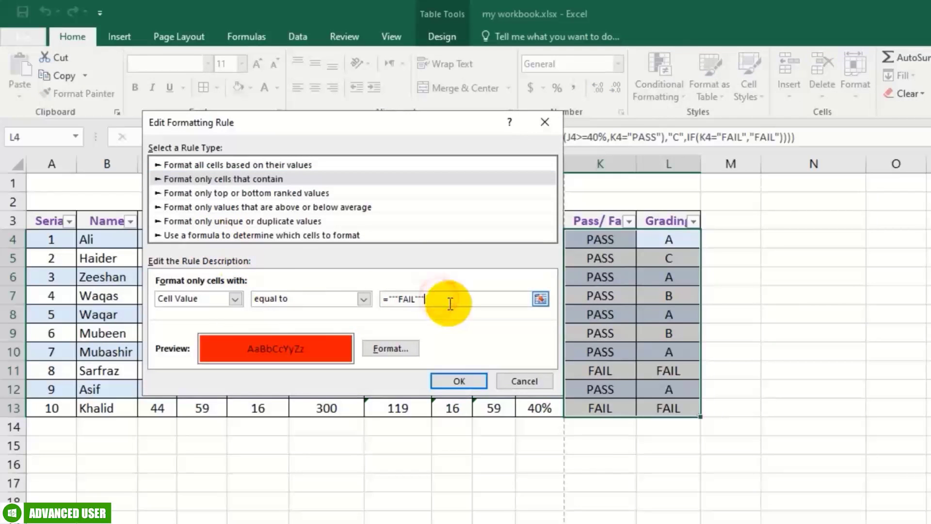
key("BackSpace")
key("BackSpace")
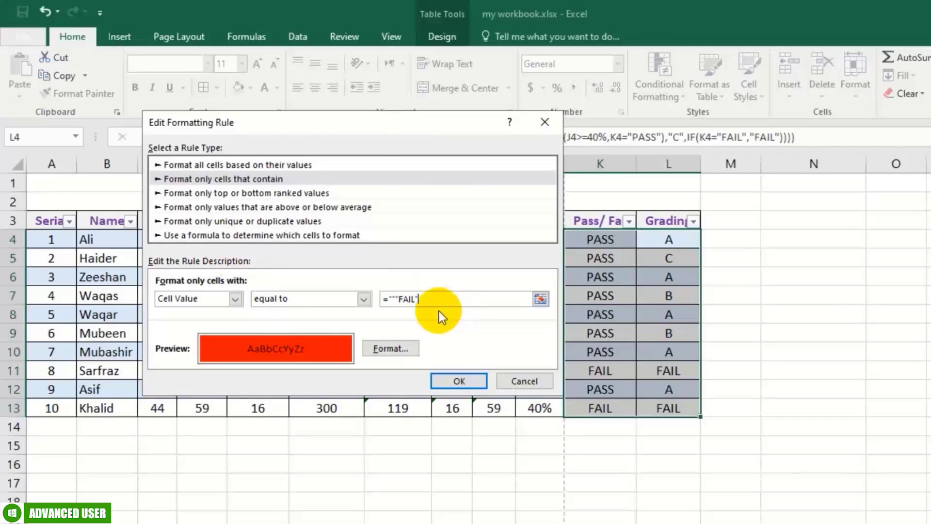
left_click(395, 299)
key("BackSpace")
key("BackSpace")
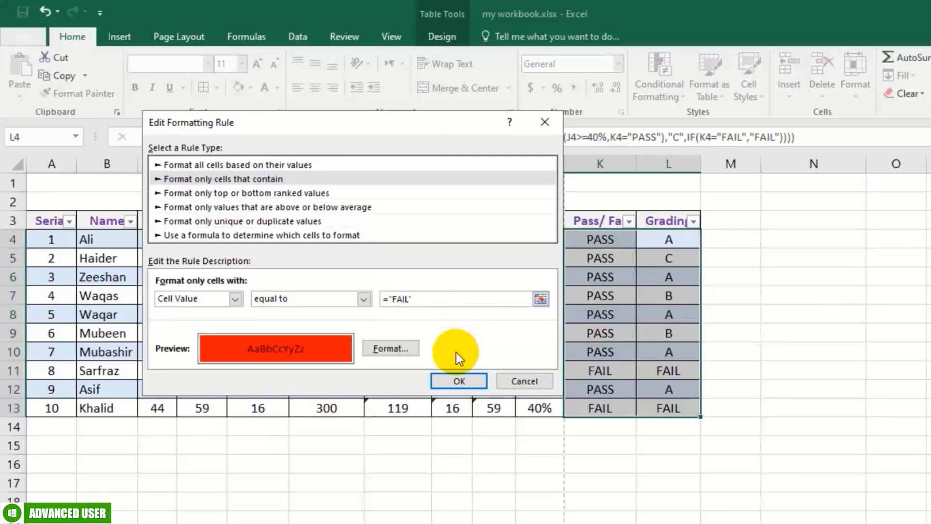
left_click(461, 381)
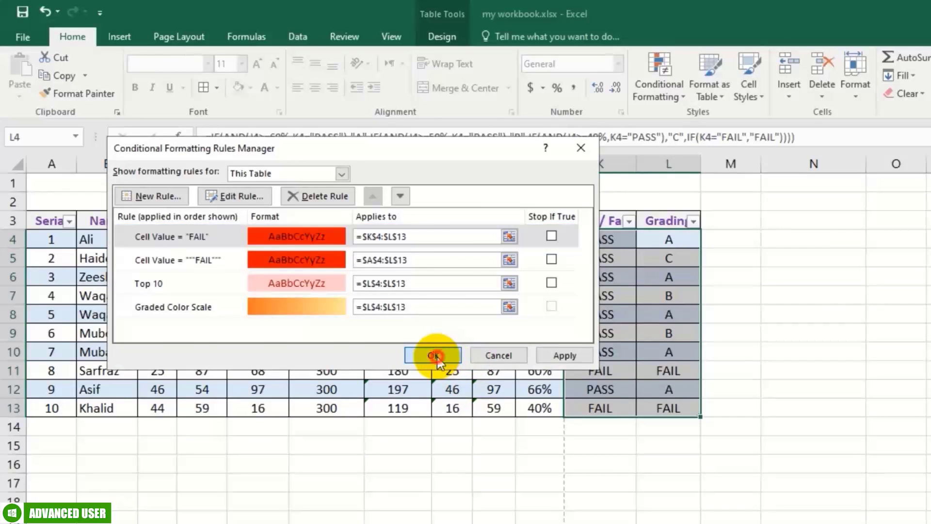
left_click(435, 358)
left_click(689, 445)
left_click(730, 397)
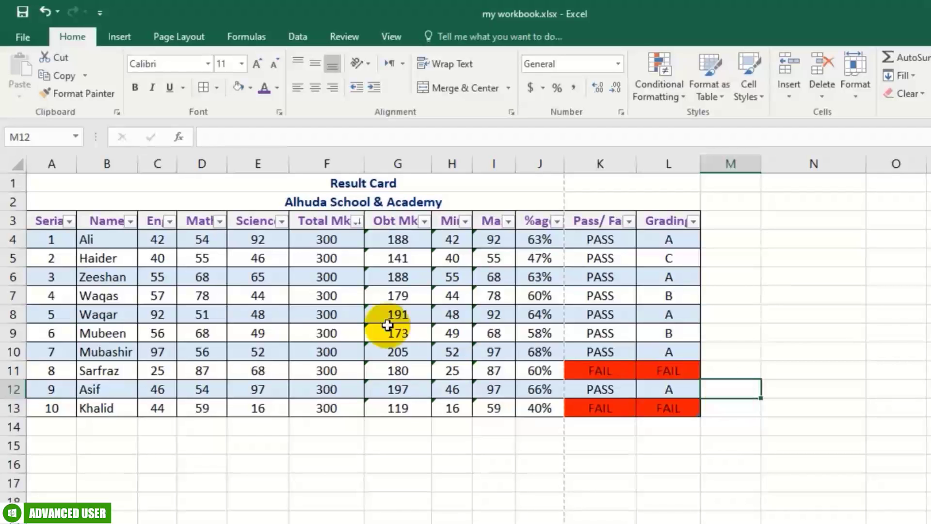
- Make the Result Card title in row 1 italic and underlined
left_click(303, 190)
left_click(152, 88)
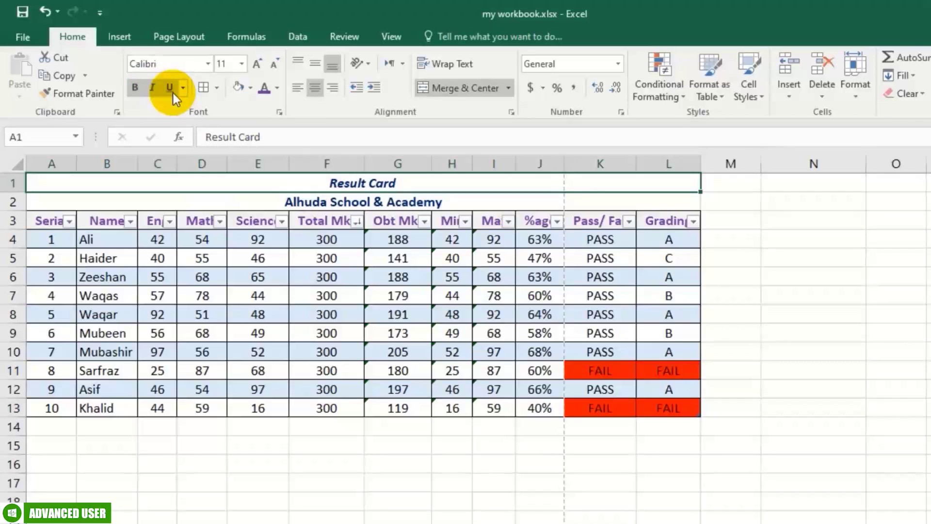
left_click(169, 90)
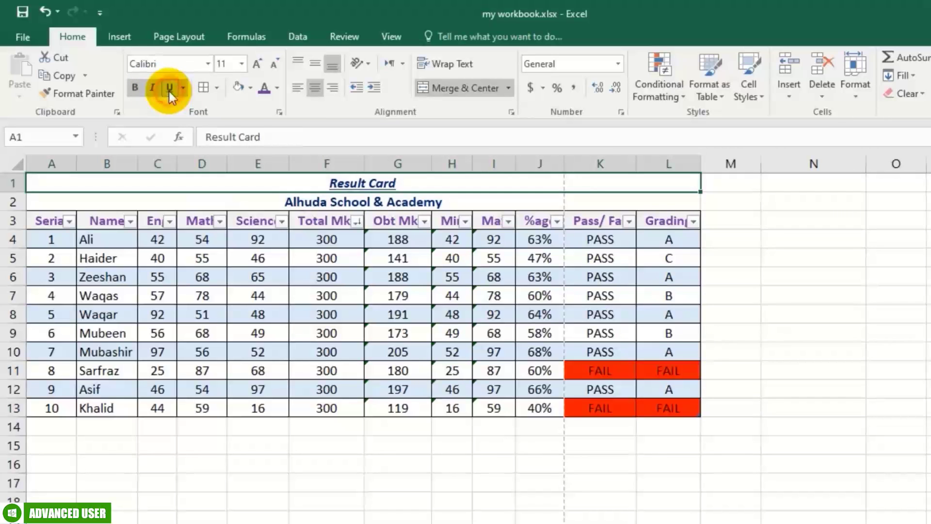
left_click(213, 97)
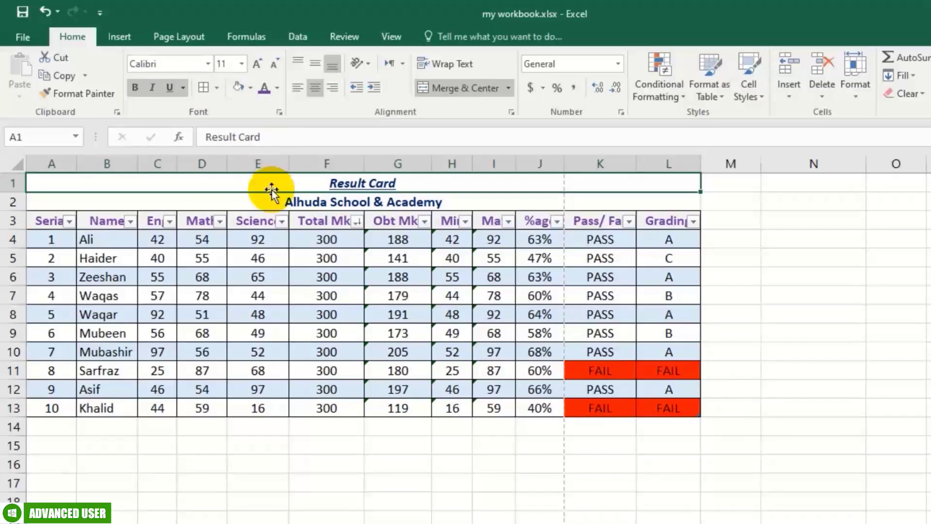
- Fill the Result Card title row with the lightest orange theme color and set its text to dark gold
left_click(250, 89)
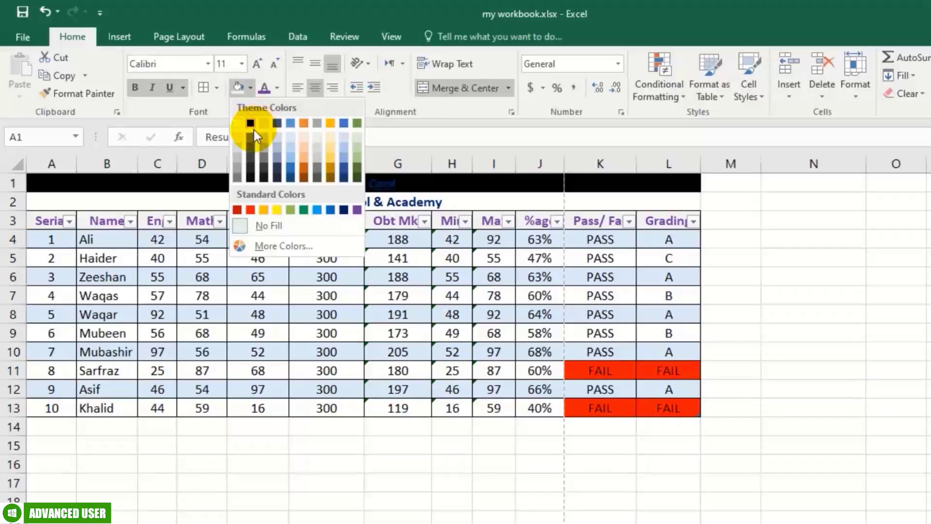
left_click(301, 139)
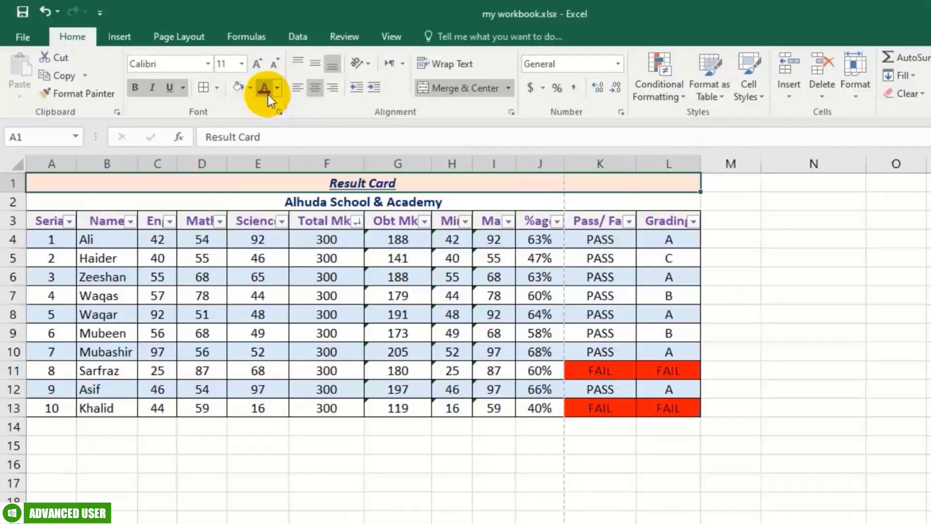
left_click(278, 90)
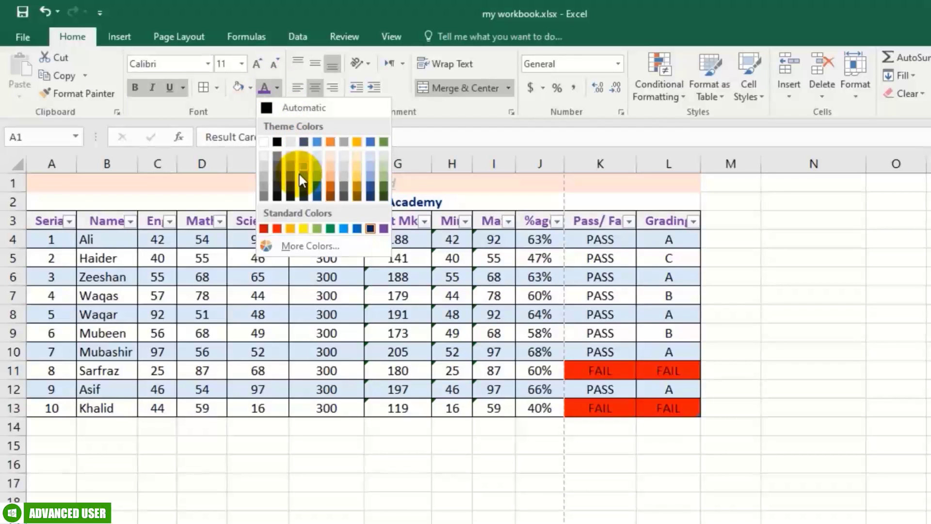
left_click(356, 193)
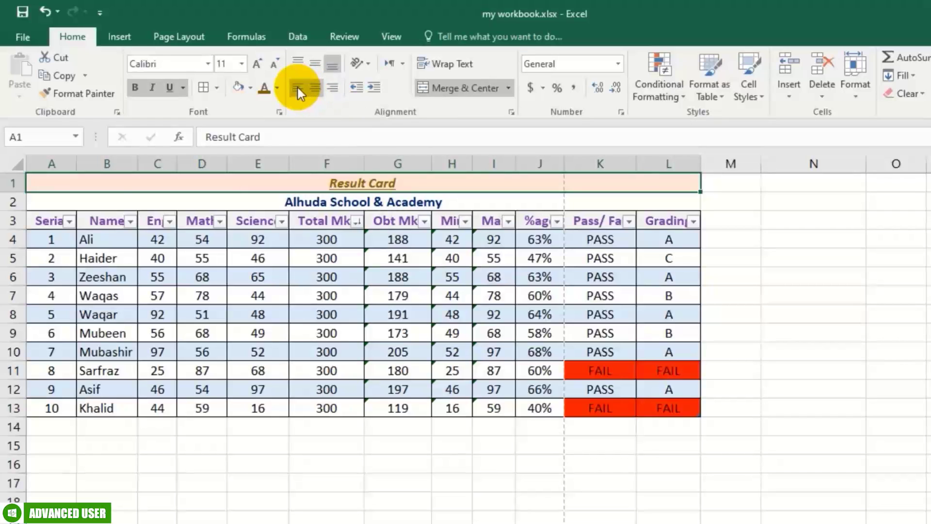
- Increase the indent of cell B4 by two levels, and decrease it again by two levels
left_click(111, 244)
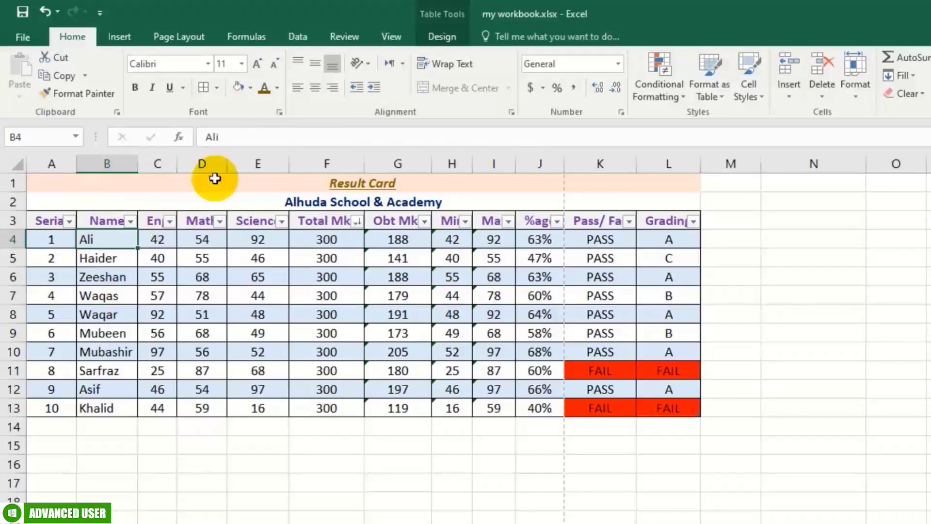
left_click(374, 91)
left_click(374, 92)
left_click(352, 93)
left_click(352, 92)
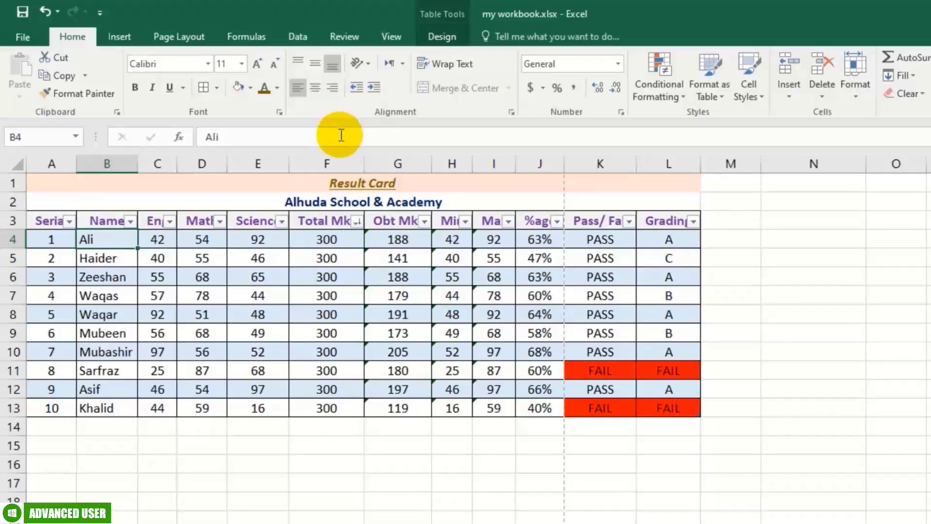
left_click(343, 257)
left_click(370, 199)
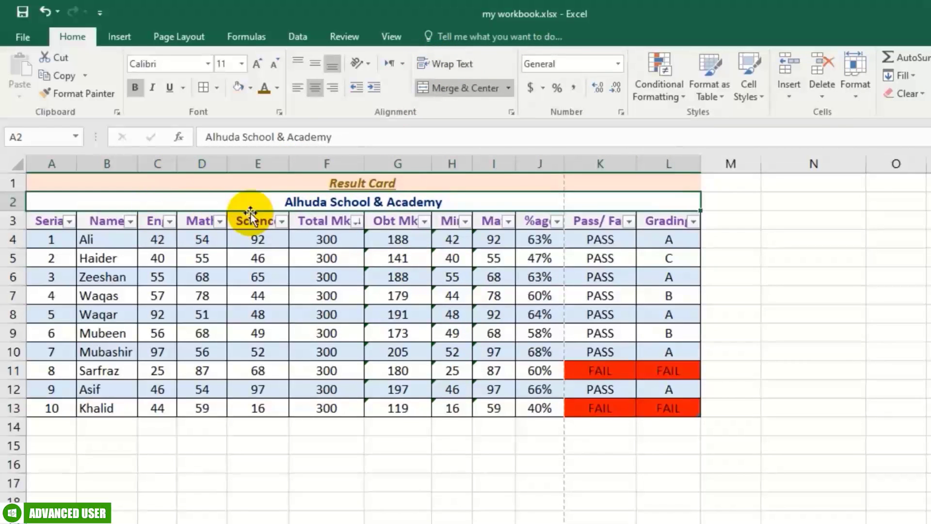
left_click(395, 222)
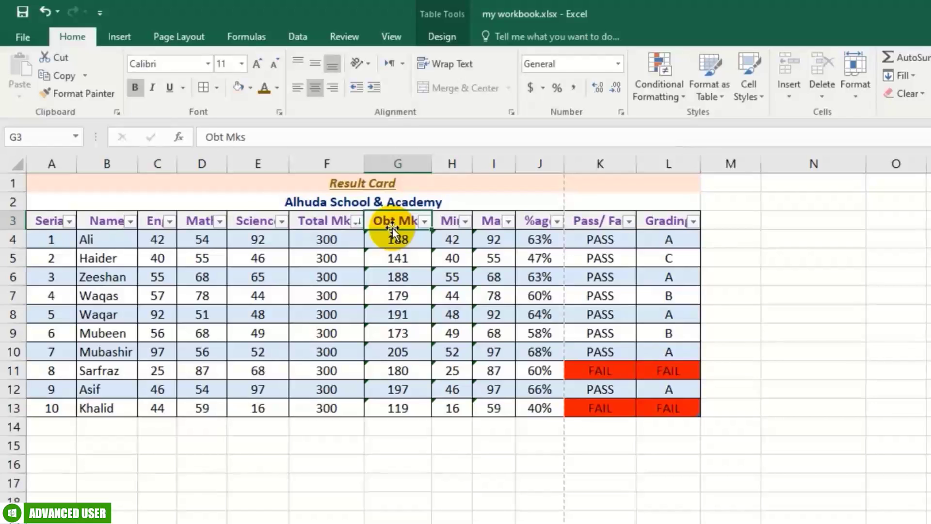
- Rename the G3 header to Obtained Marks, wrap its text, and undo the wrapping
type("Obtained Marks")
key("Return")
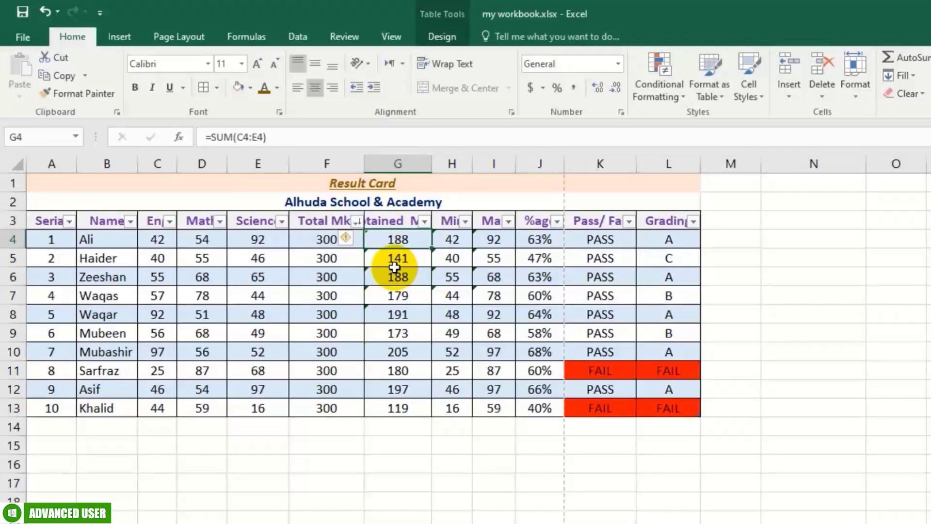
left_click(382, 219)
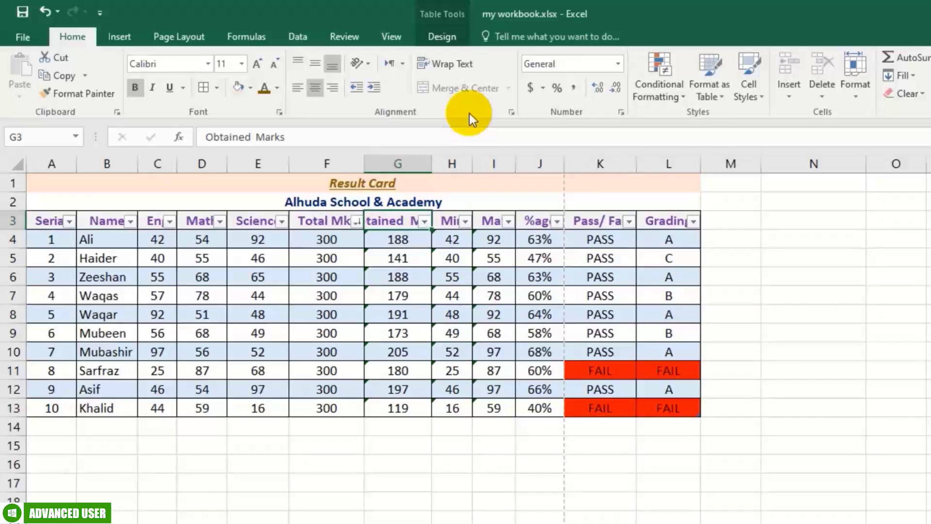
left_click(457, 70)
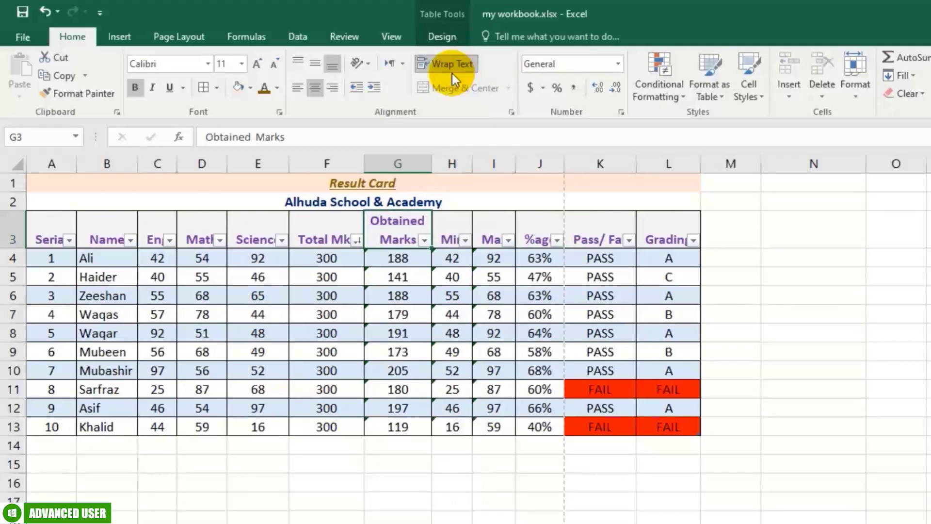
key("ctrl+z")
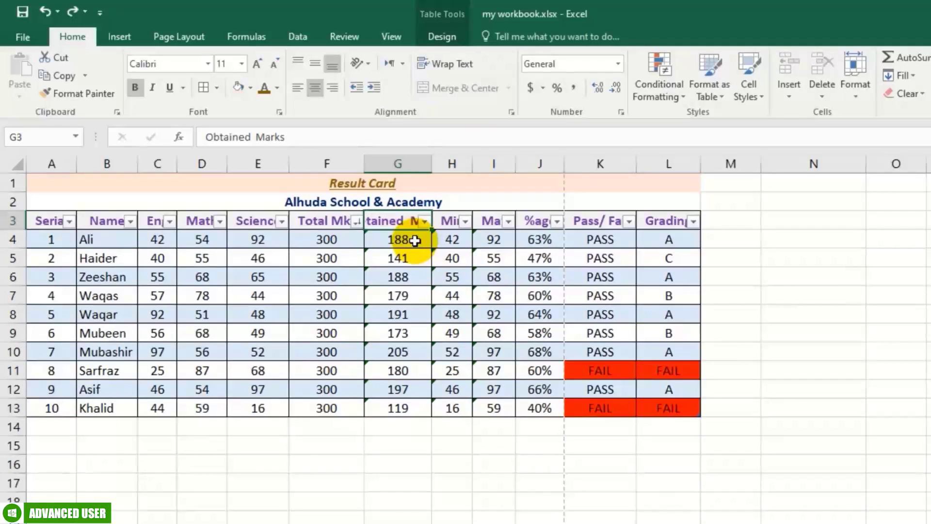
- Insert a line break between Obtained and Marks in header G3, and restore the header to Obt Mks
double_click(407, 221)
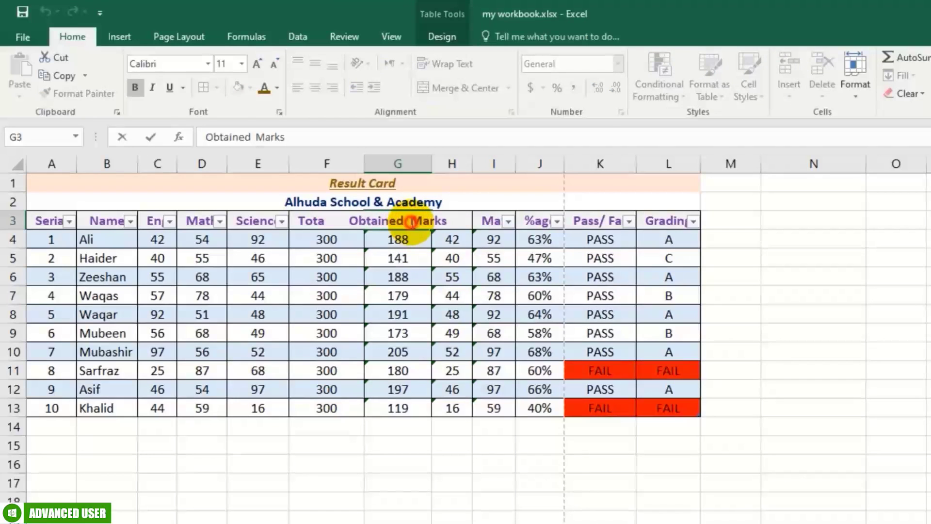
key("alt+Return")
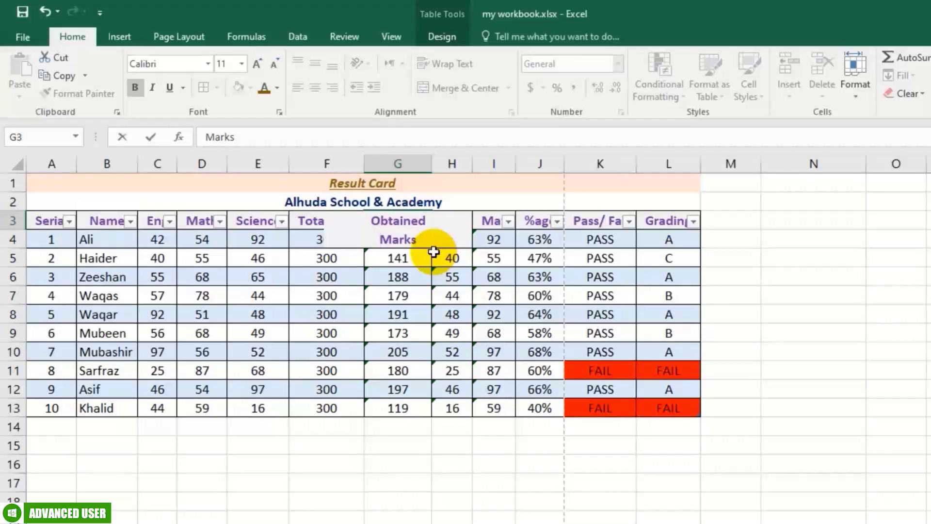
key("Return")
key("ctrl+z")
type("Obt Mks")
key("ctrl+Return")
left_click(400, 243)
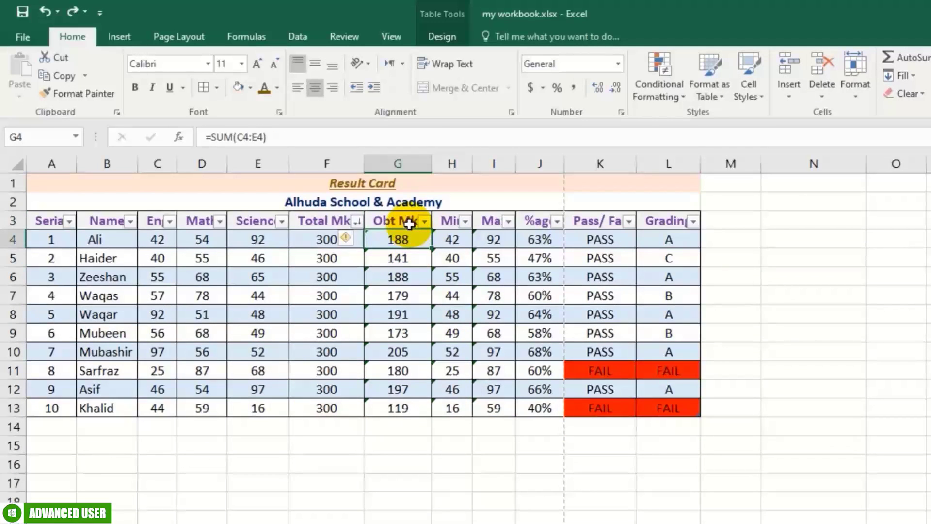
left_click(417, 458)
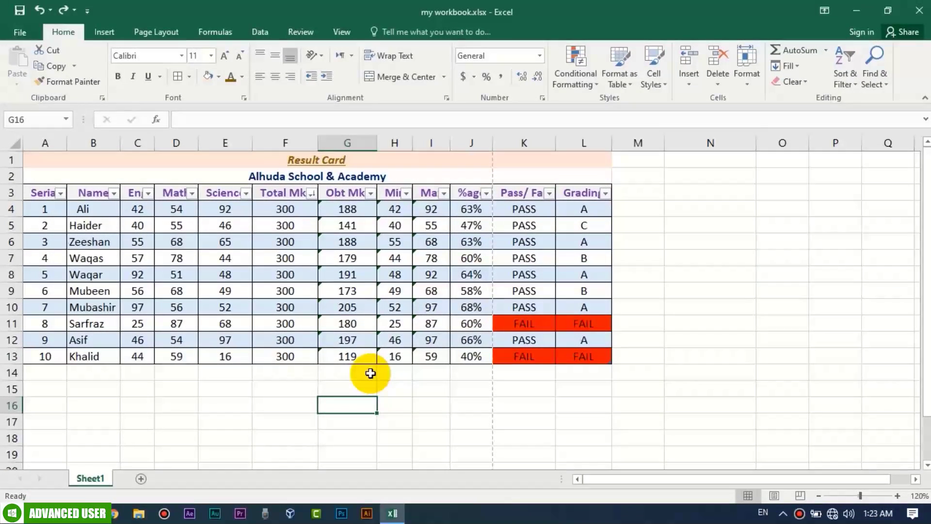
- Compare the columns shown in the print preview with those in the worksheet table
key("ctrl+p")
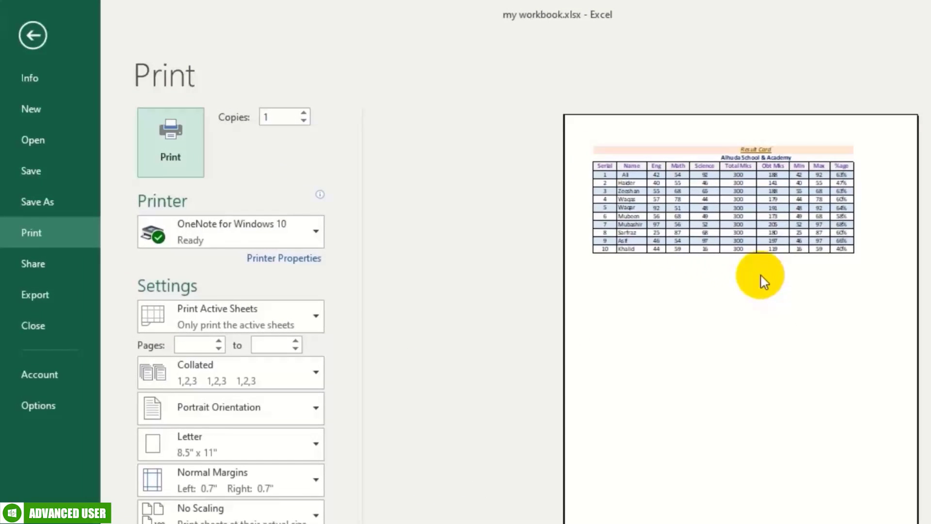
left_click(807, 241)
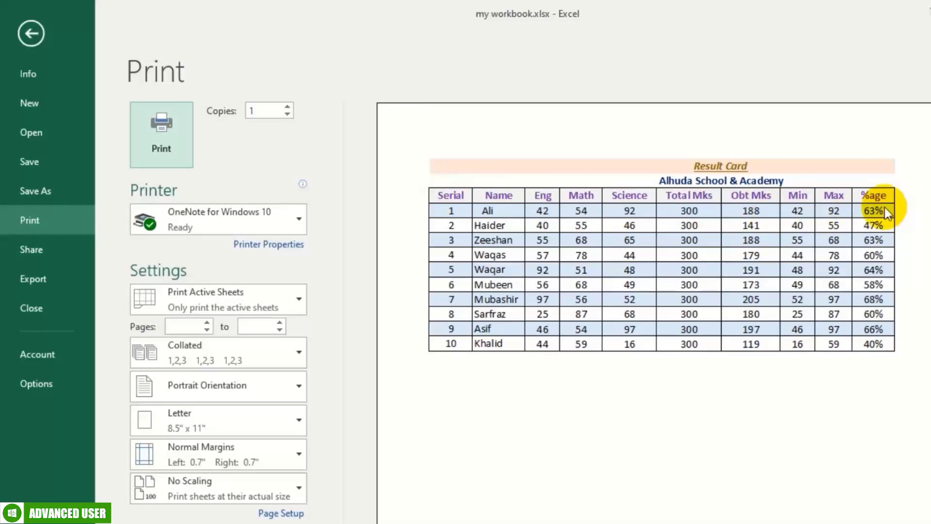
key("Escape")
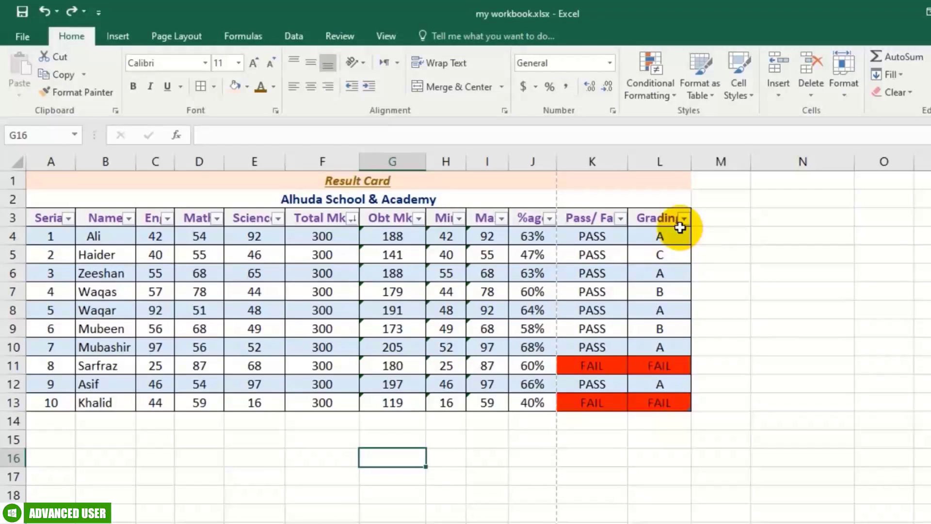
key("ctrl+p")
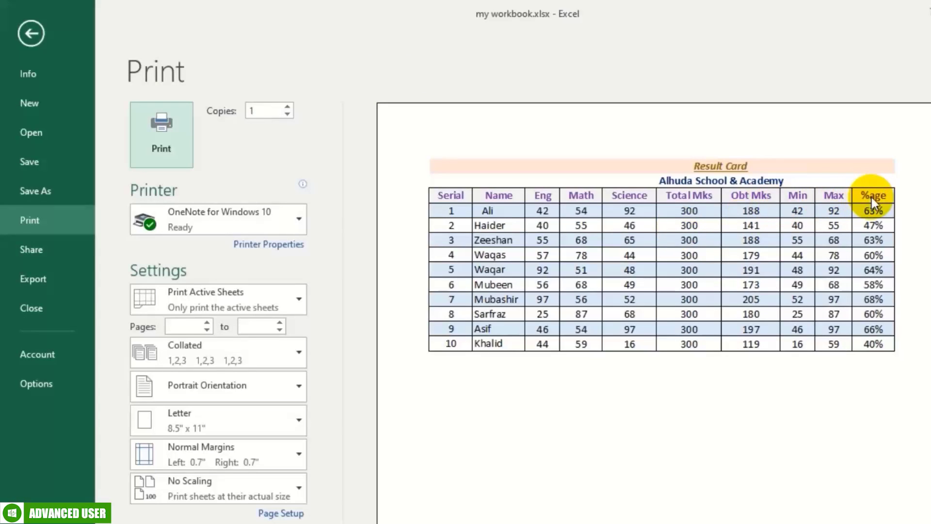
key("Escape")
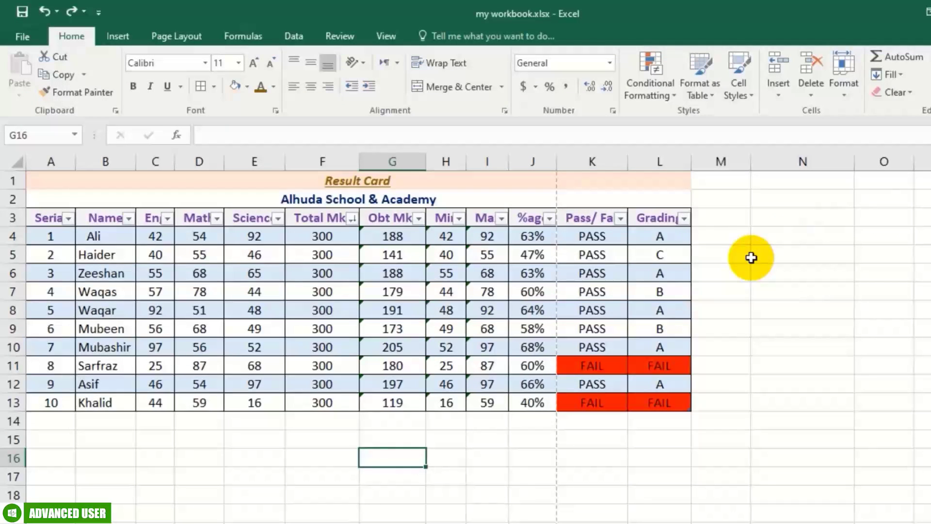
- Preview the printout in landscape orientation, and switch it back to portrait
key("ctrl+p")
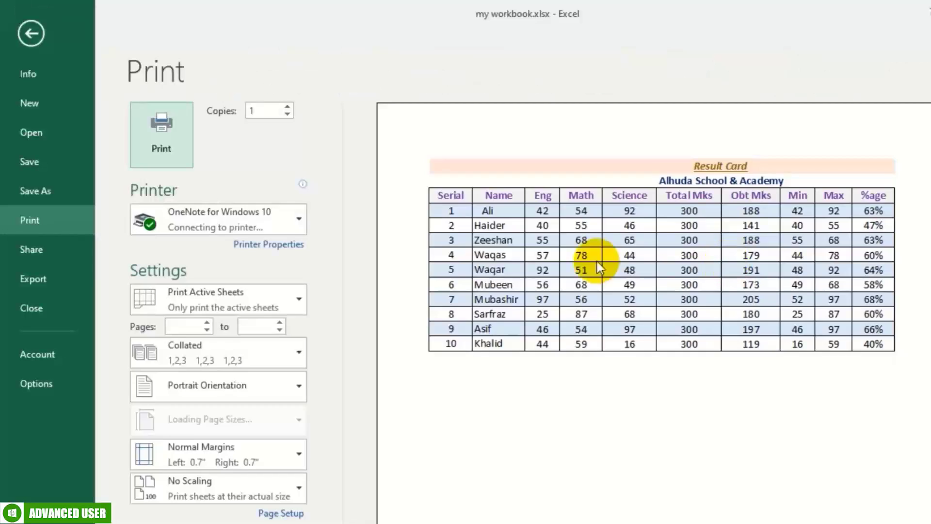
left_click(243, 386)
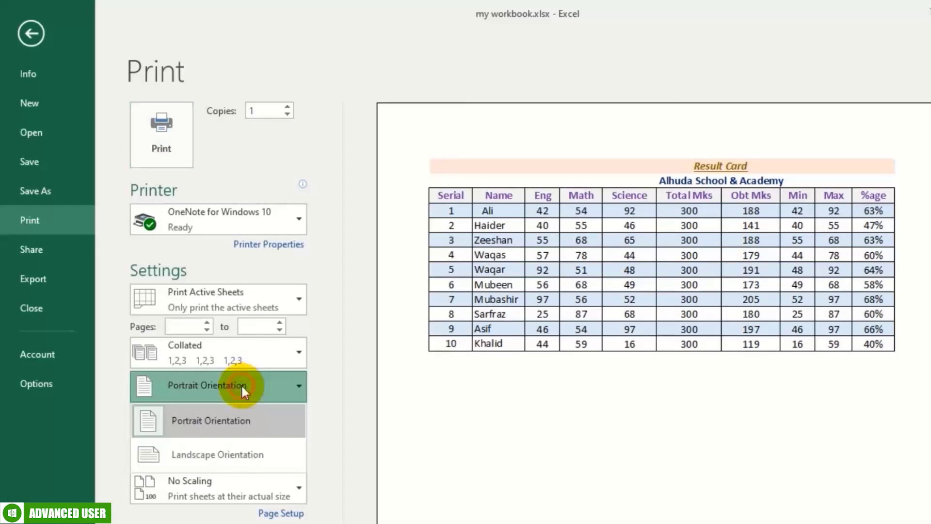
left_click(225, 451)
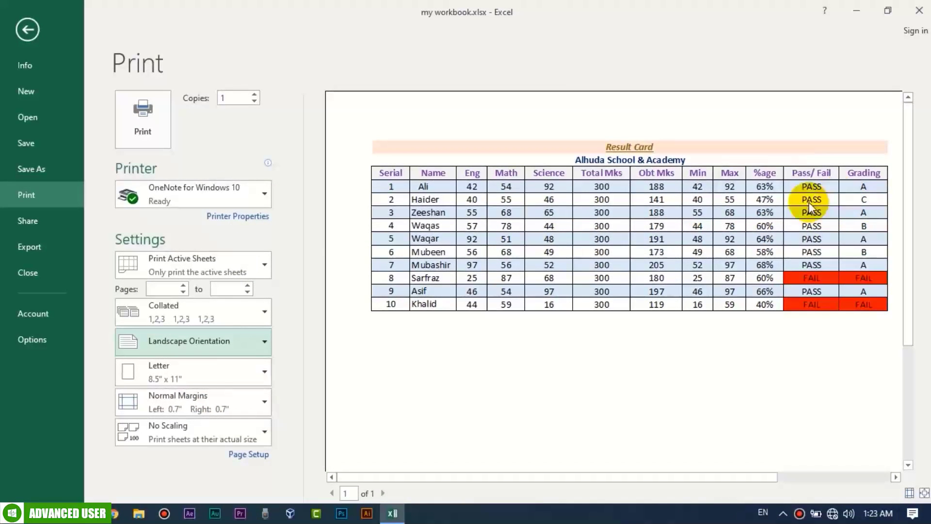
left_click(228, 345)
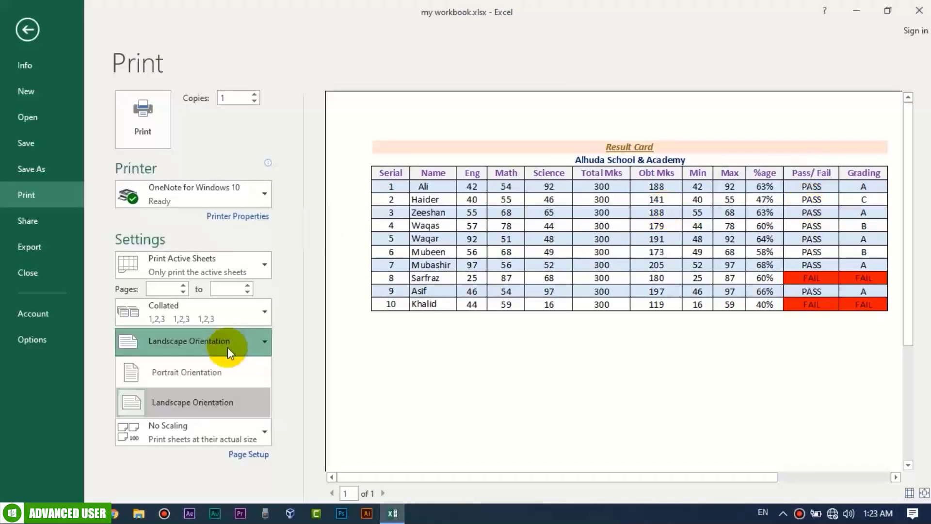
left_click(228, 368)
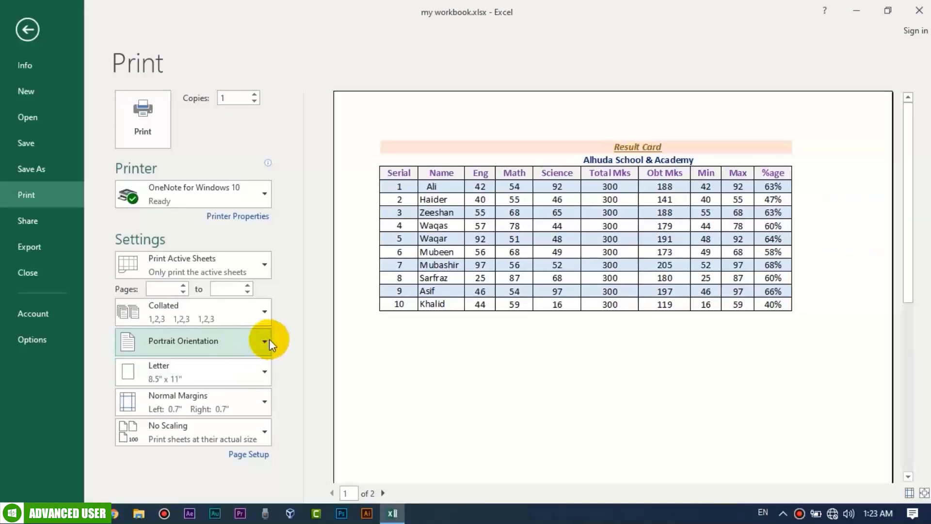
- Show the margins in the print preview, set the right margin to 0.15" and the left to 0.11", and return to the sheet
scroll(800, 422, "down", 5)
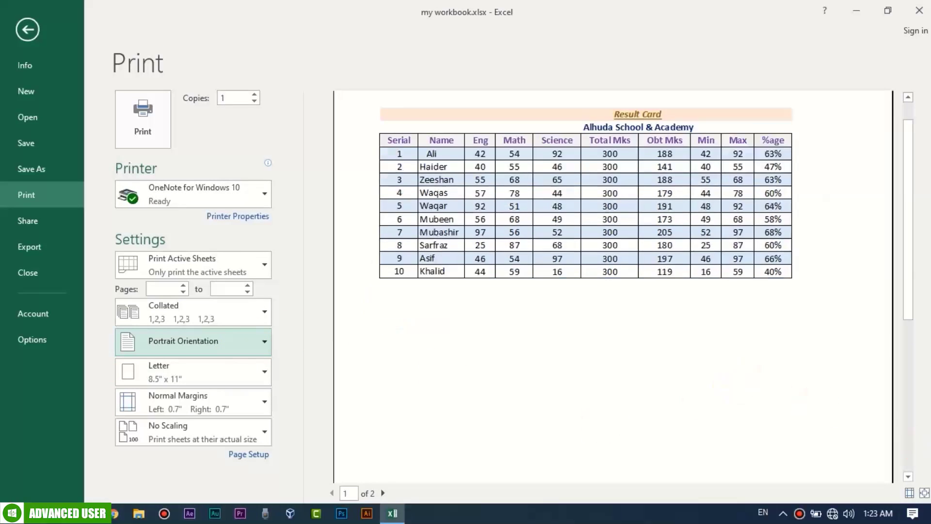
scroll(901, 461, "up", 5)
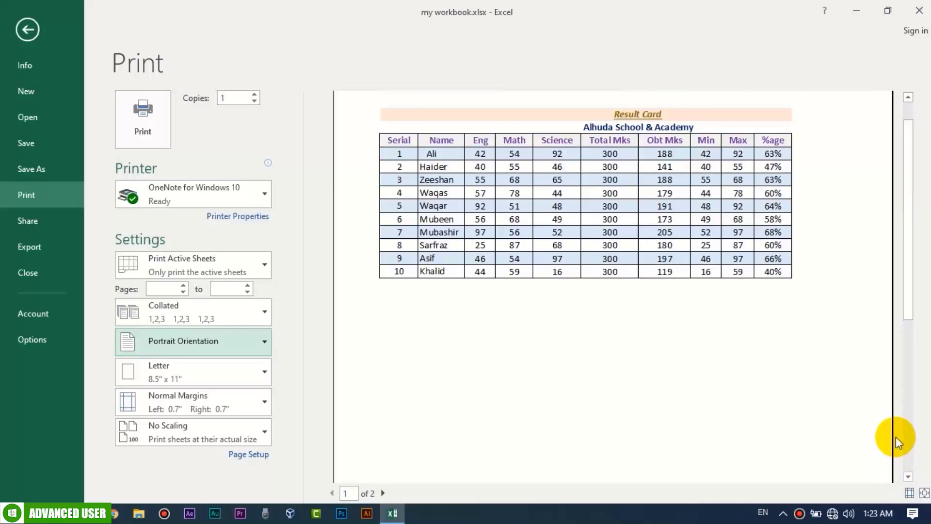
left_click(910, 494)
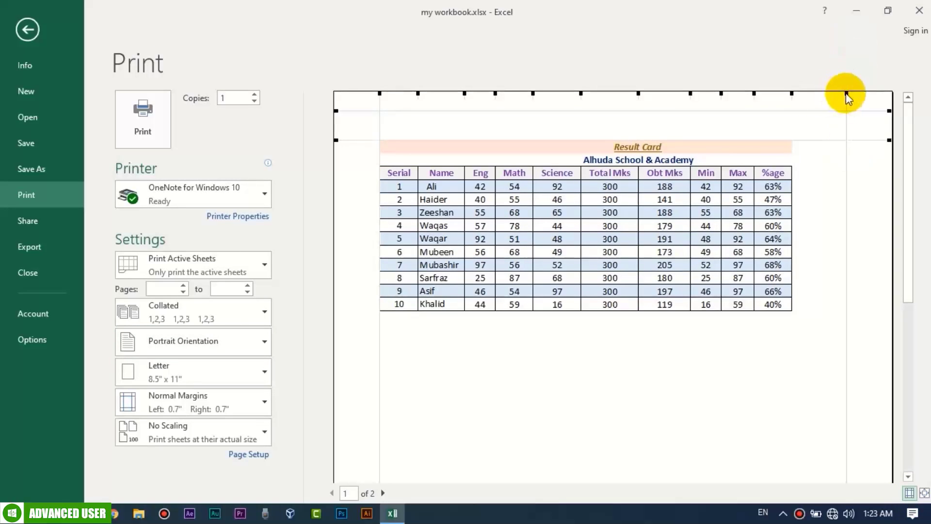
left_click_drag(845, 92, 882, 94)
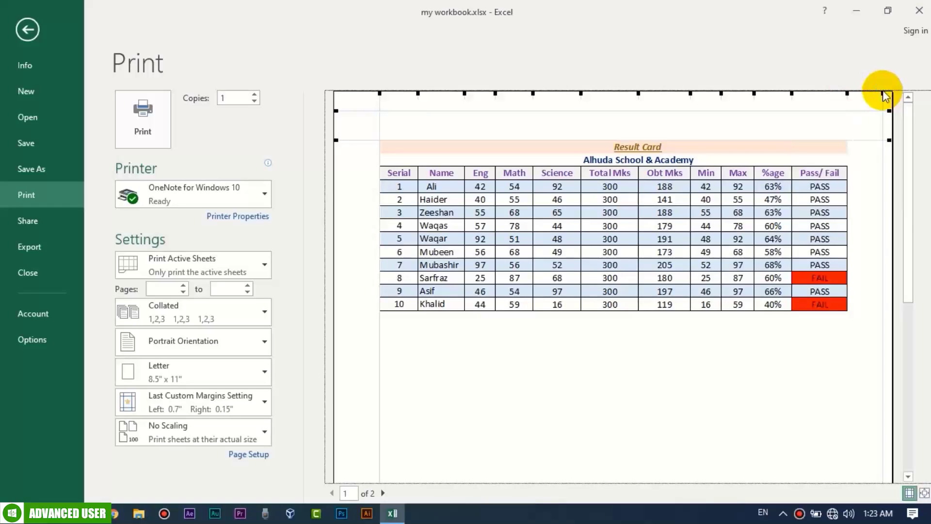
left_click_drag(378, 92, 341, 93)
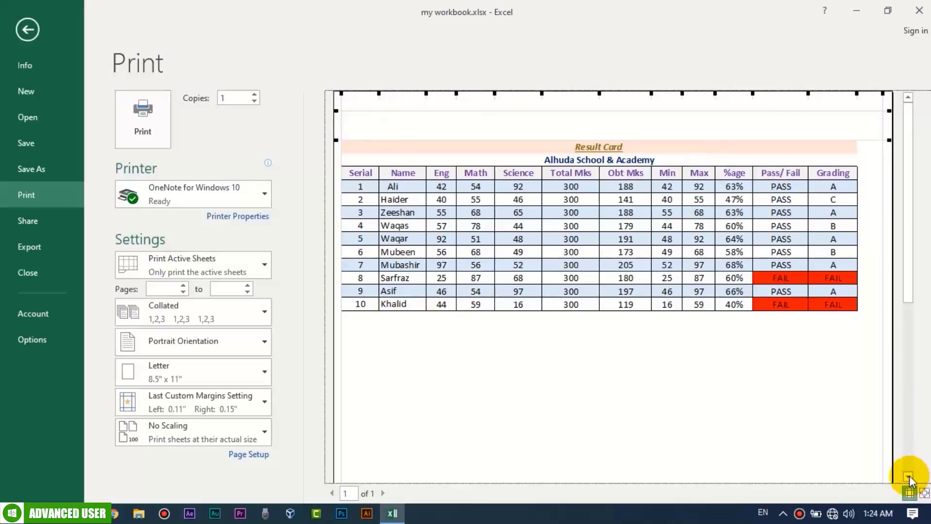
key("Escape")
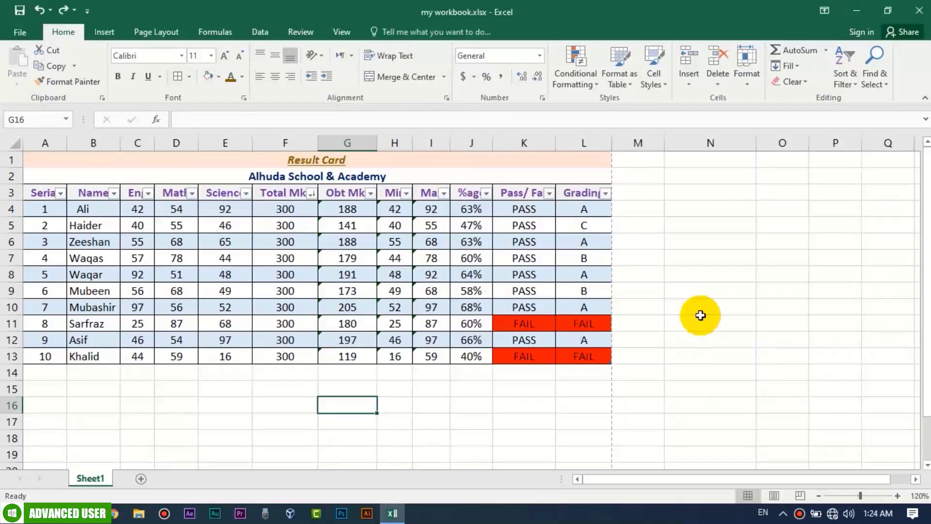
- Display the sheet in Page Break Preview at 100% zoom and shrink the print area to end at column J
left_click(807, 496)
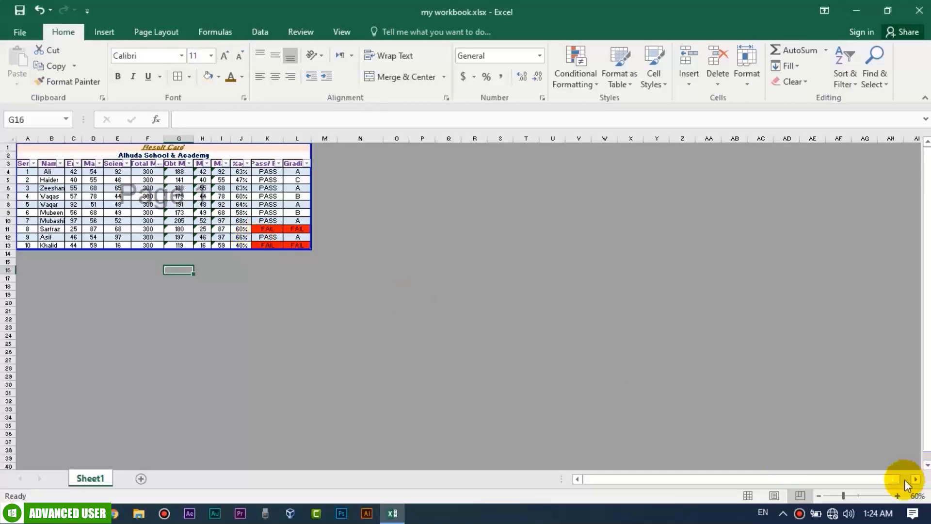
left_click(898, 496)
left_click(897, 496)
left_click(898, 496)
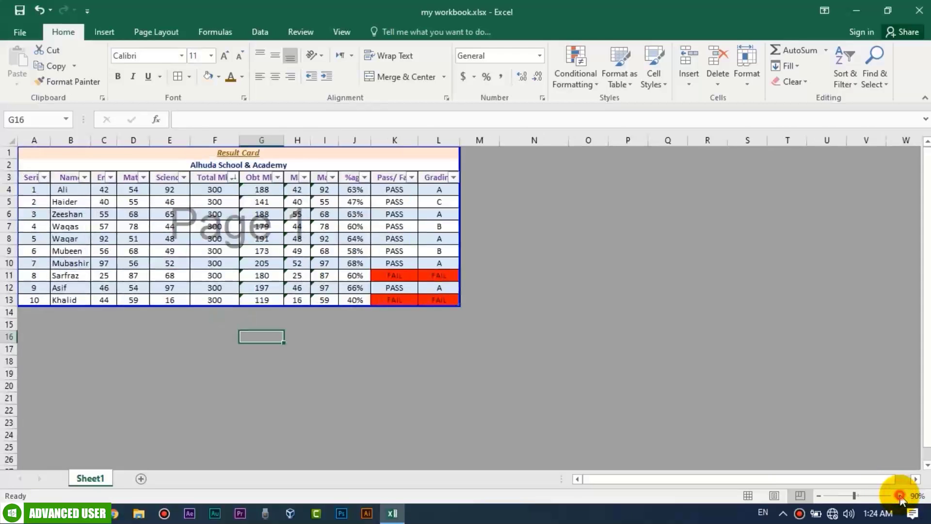
left_click(898, 496)
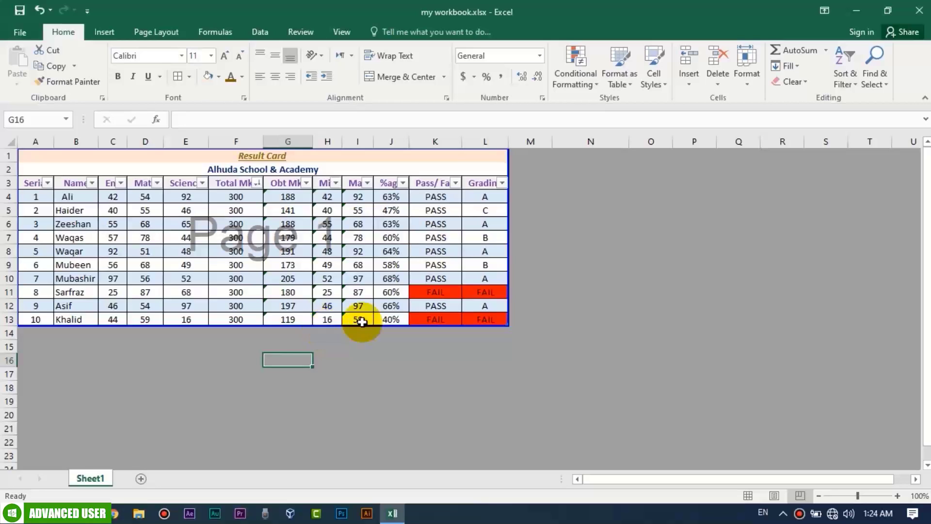
left_click(500, 237)
left_click_drag(500, 238, 409, 238)
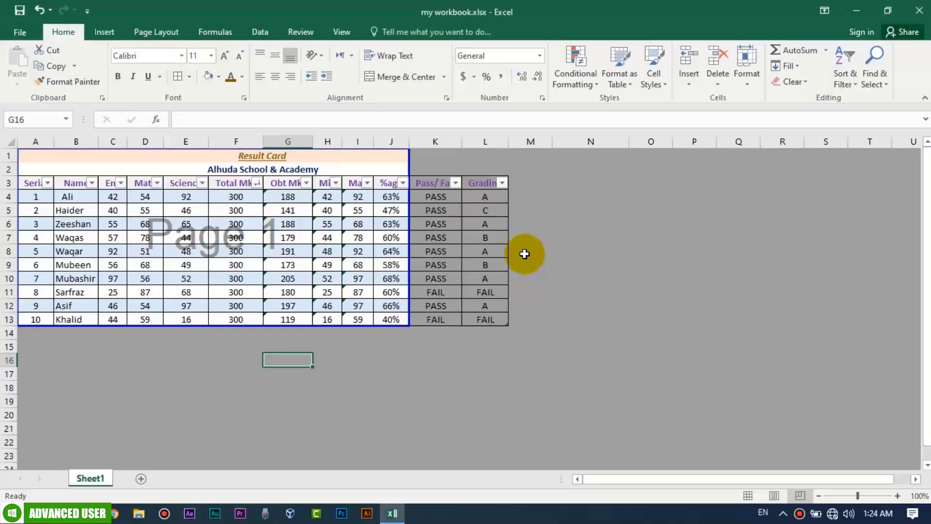
- Extend the print area to column M and row 16, and move the page break after column L out to its edge
left_click_drag(412, 249, 539, 262)
left_click_drag(532, 326, 529, 365)
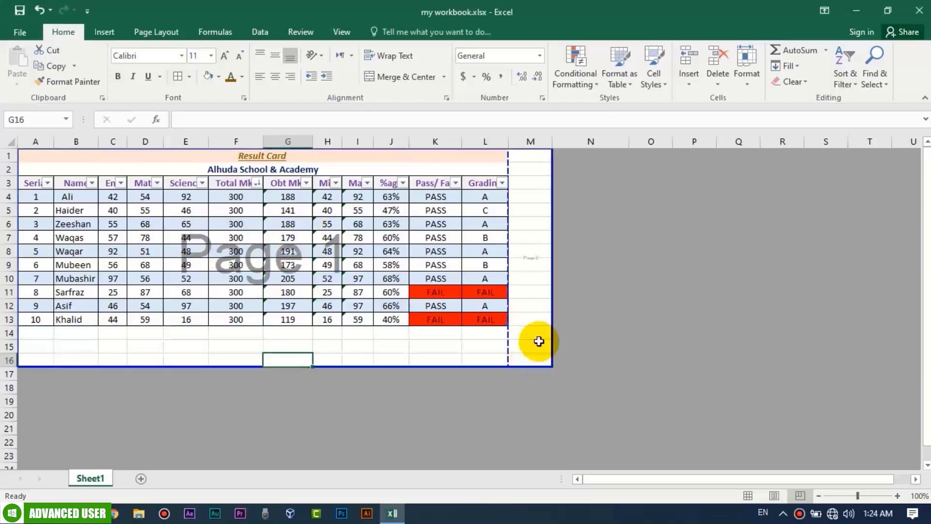
left_click(535, 268)
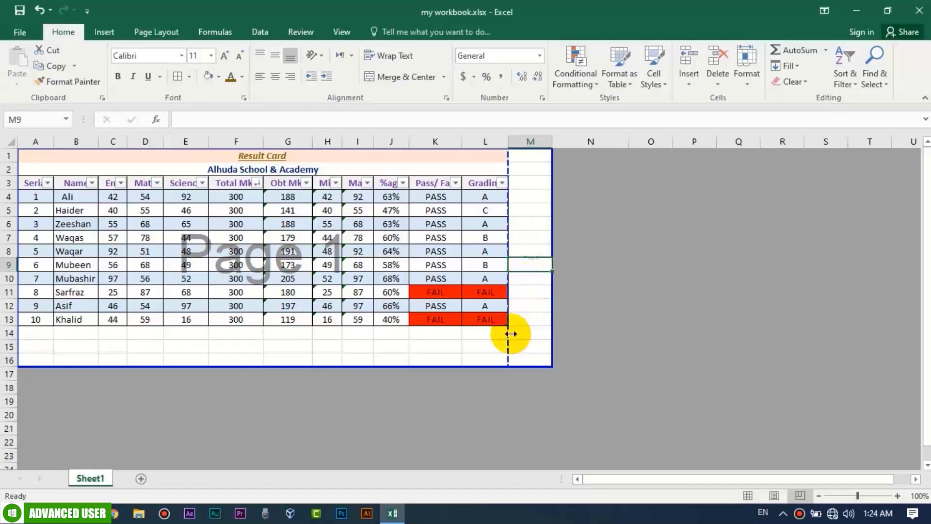
left_click_drag(511, 200, 561, 194)
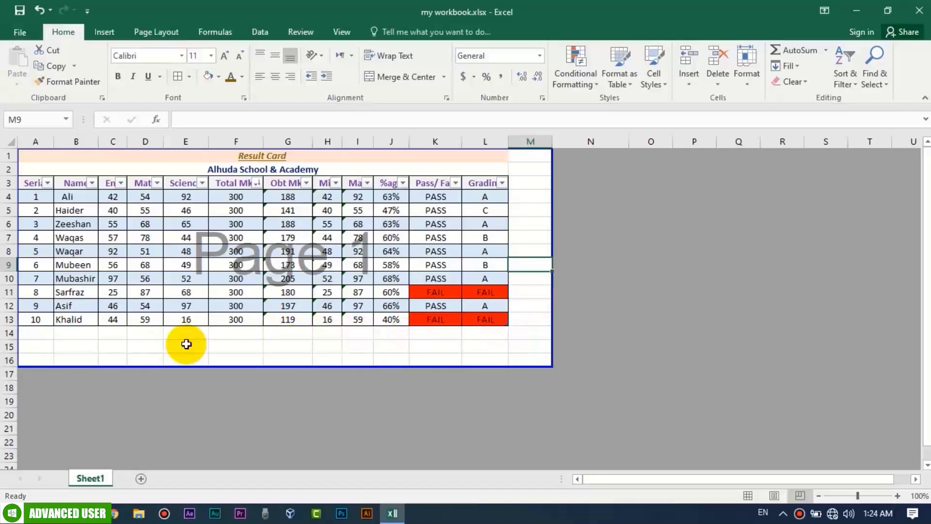
- Set the left print margin to 0.43" and the paper size to A4 in the print settings
key("ctrl+p")
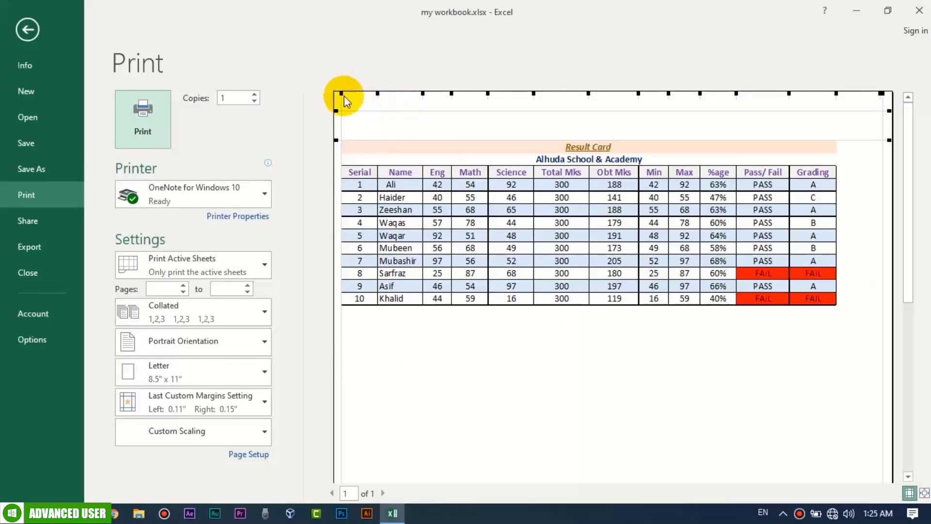
left_click_drag(345, 95, 362, 96)
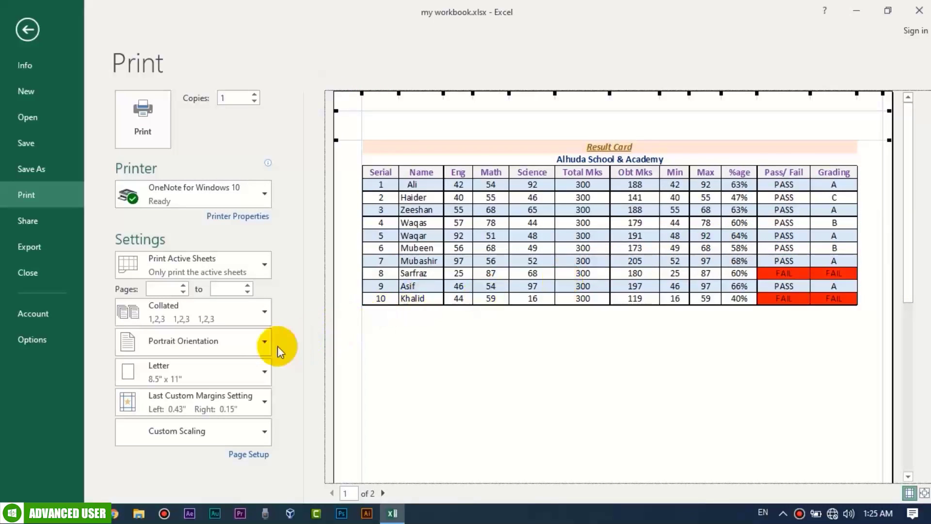
left_click(234, 368)
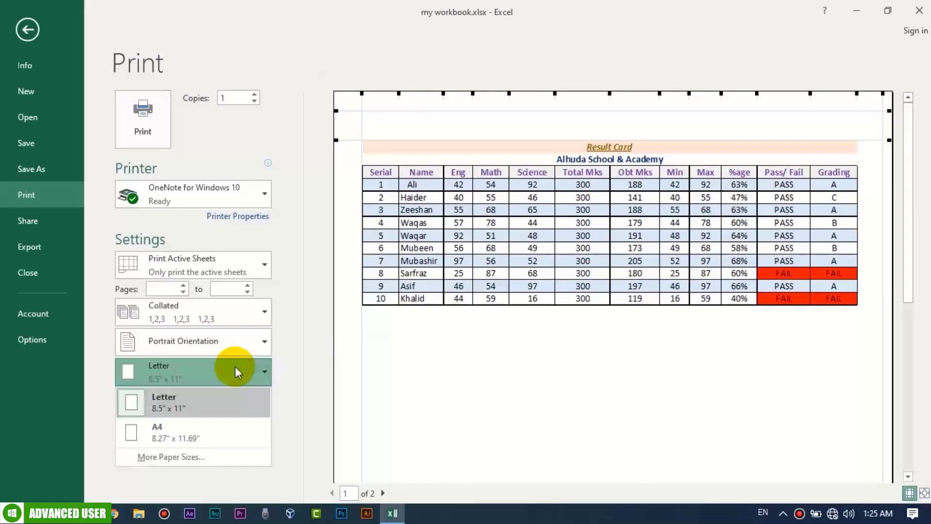
left_click(228, 427)
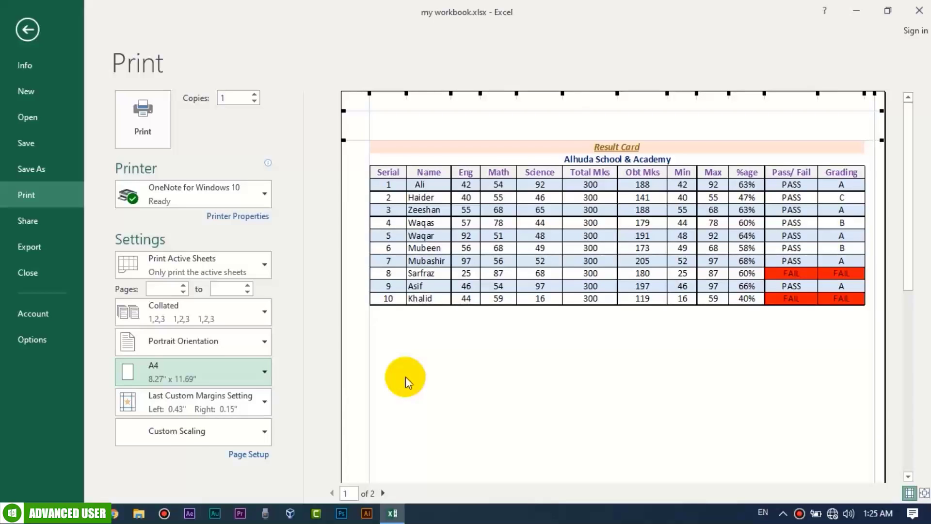
- Leave the print preview and show the sheet in Normal view, with the empty cell O16 selected
key("Escape")
left_click(748, 495)
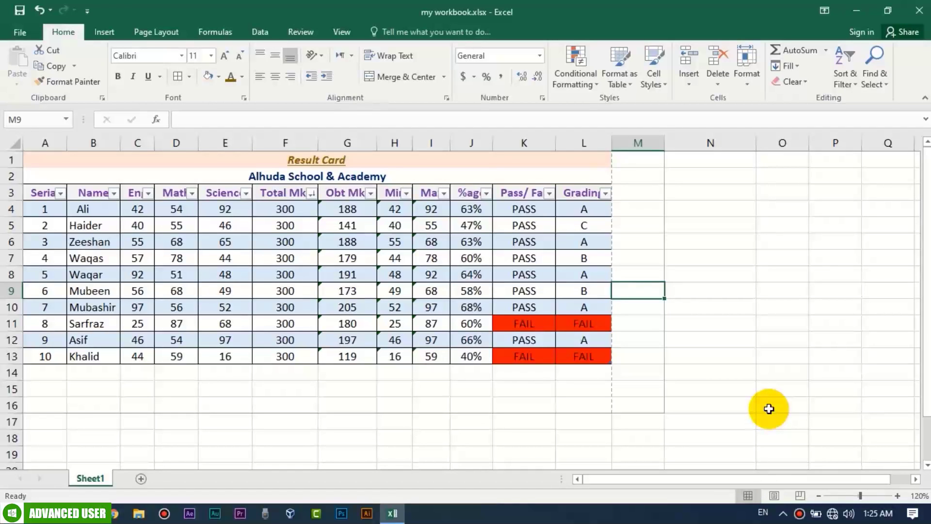
right_click(770, 408)
left_click(734, 330)
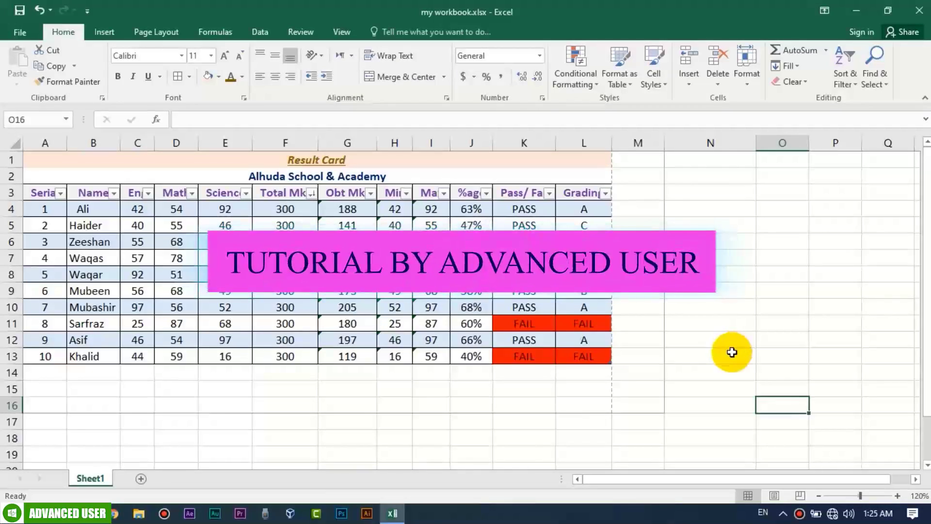
key("ctrl+f")
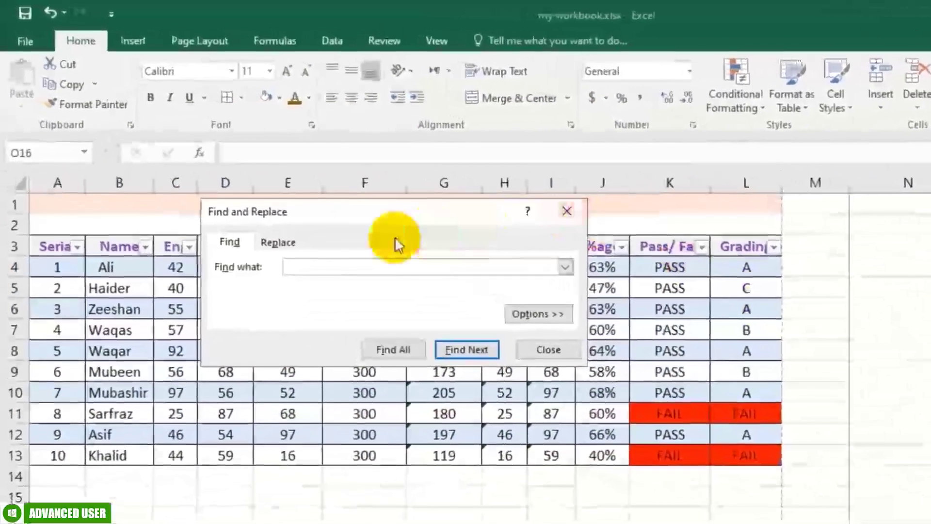
left_click(292, 243)
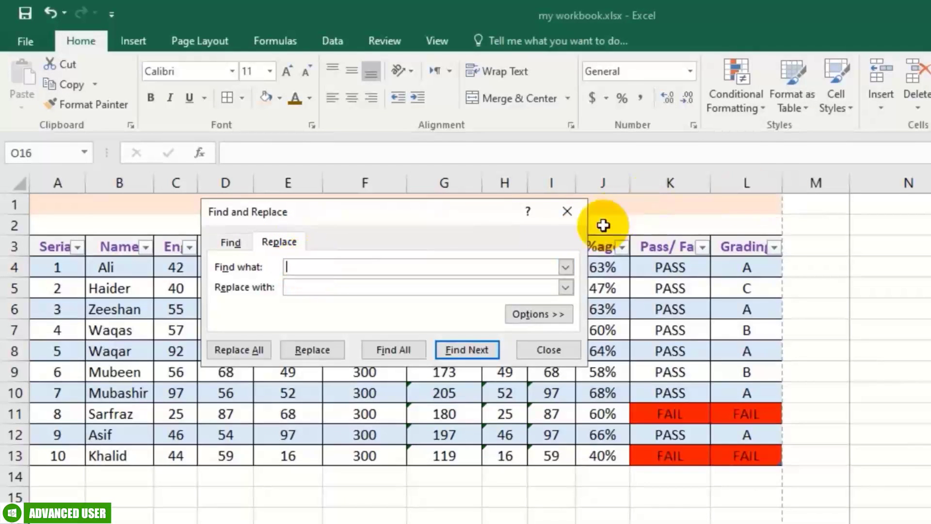
left_click(566, 211)
- Use Find and Replace beside the table to replace the student name in B4 with a new name, one match at a time, through B13
key("ctrl+h")
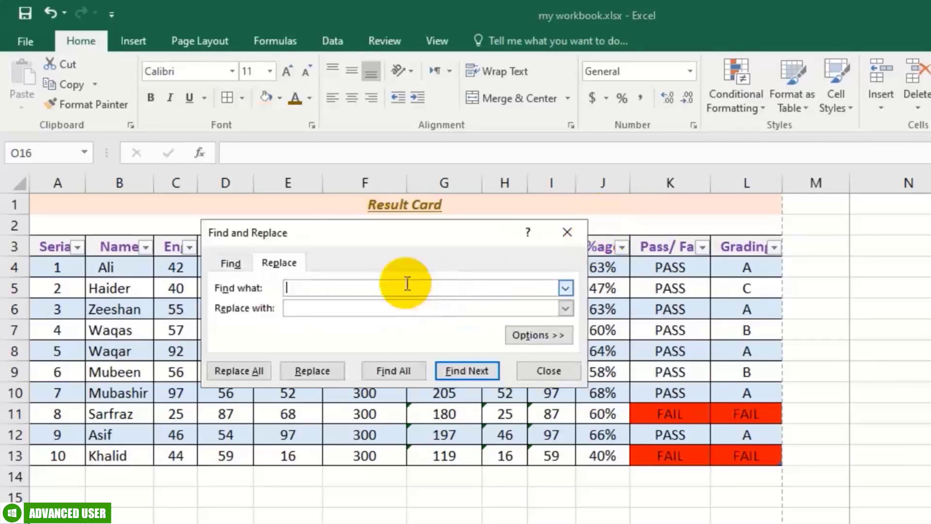
left_click_drag(405, 233, 561, 236)
left_click_drag(782, 240, 835, 277)
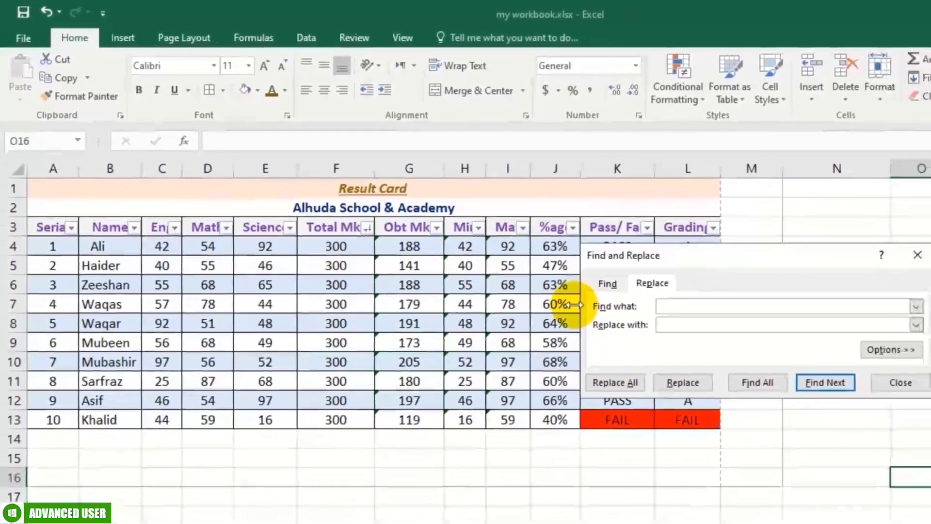
type("Ali")
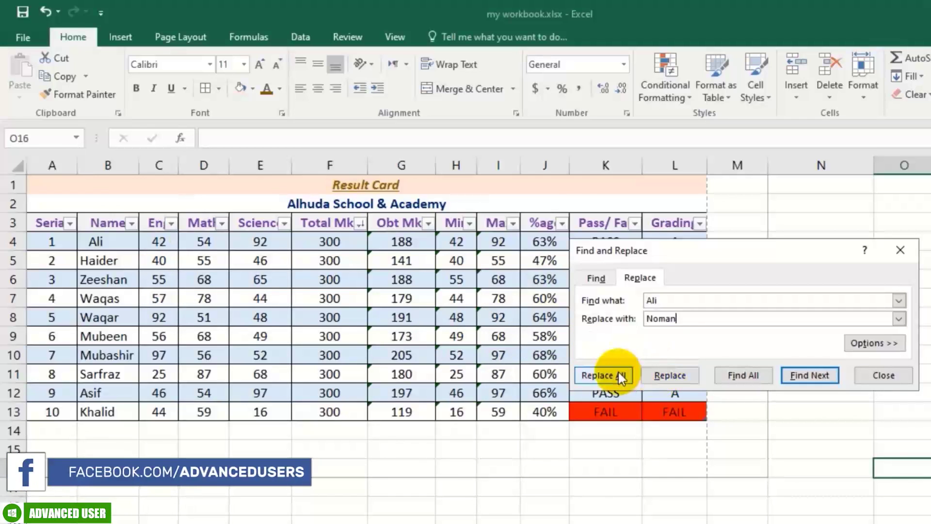
left_click(659, 375)
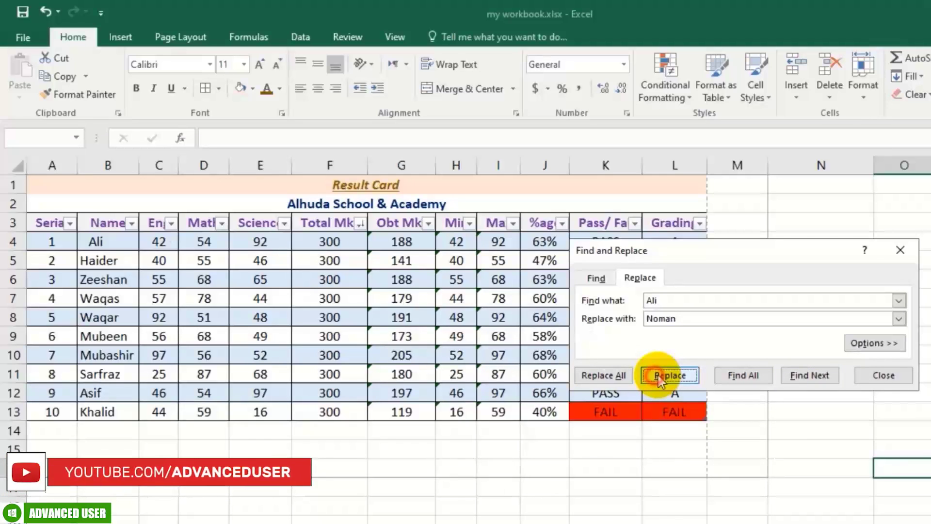
left_click(661, 376)
left_click(665, 375)
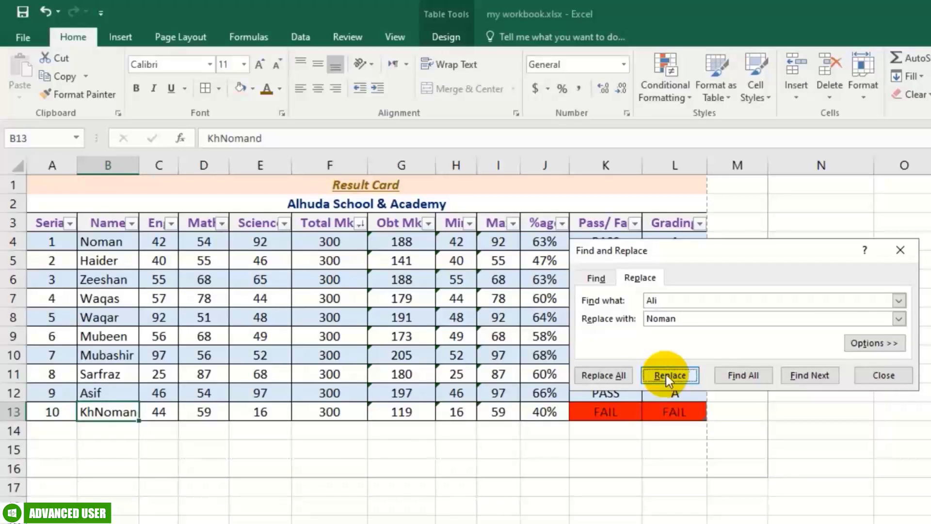
- Close Find and Replace, undo the last name replacement in B13, and select the empty cell H15
left_click(892, 376)
key("ctrl+z")
left_click(455, 448)
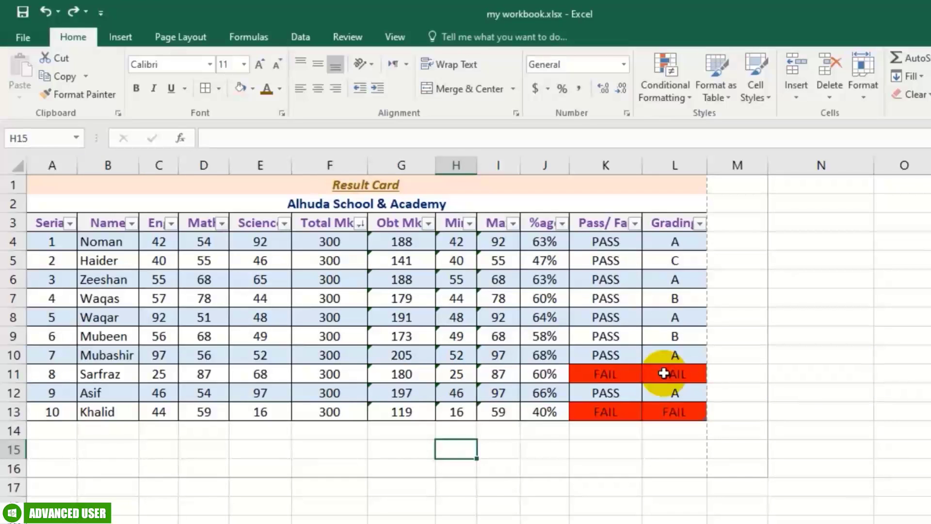